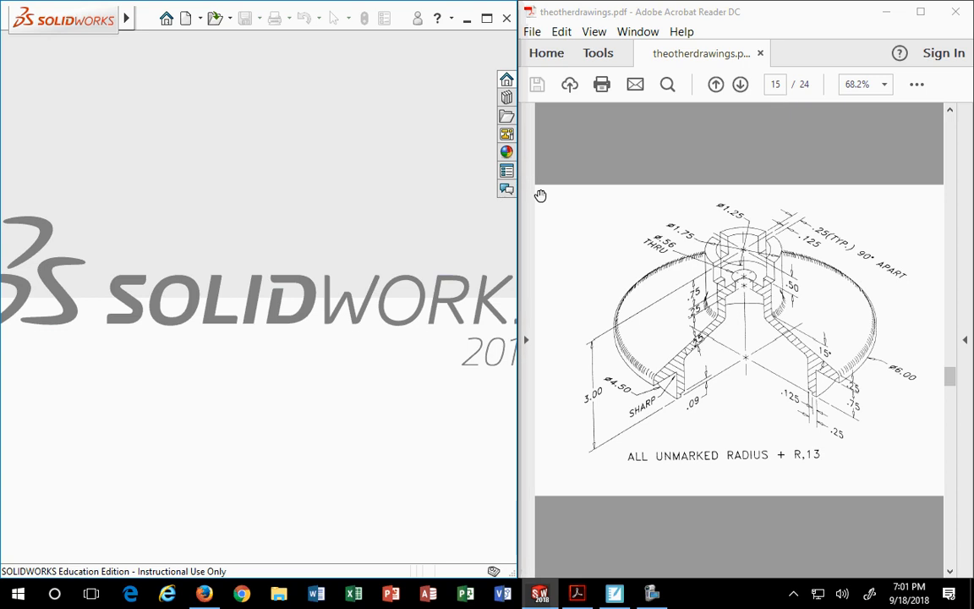
- Resize the side-by-side windows so SOLIDWORKS takes the wider share beside page 15 of the PDF drawing
left_click_drag(517, 230, 596, 225)
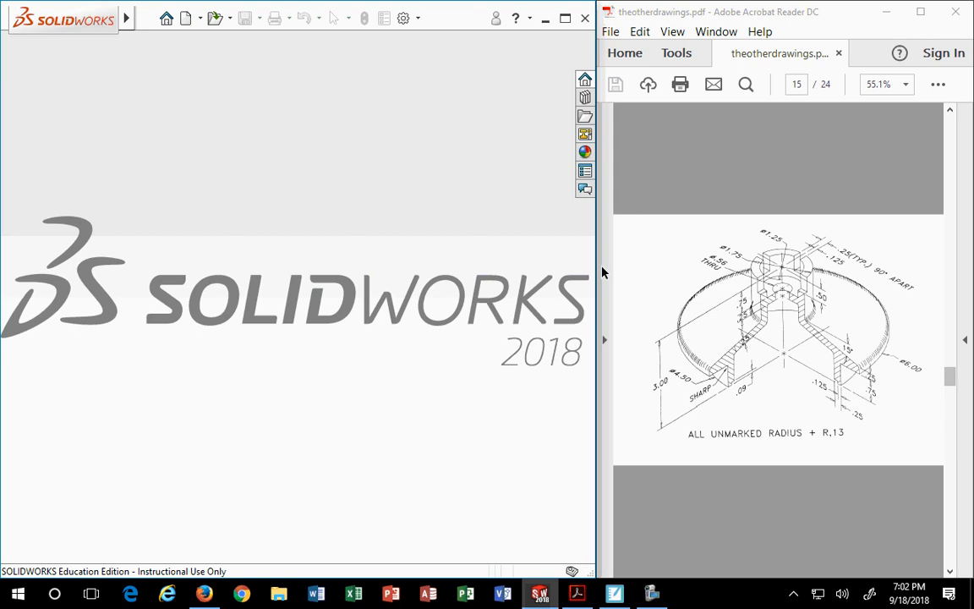
left_click_drag(596, 271, 557, 274)
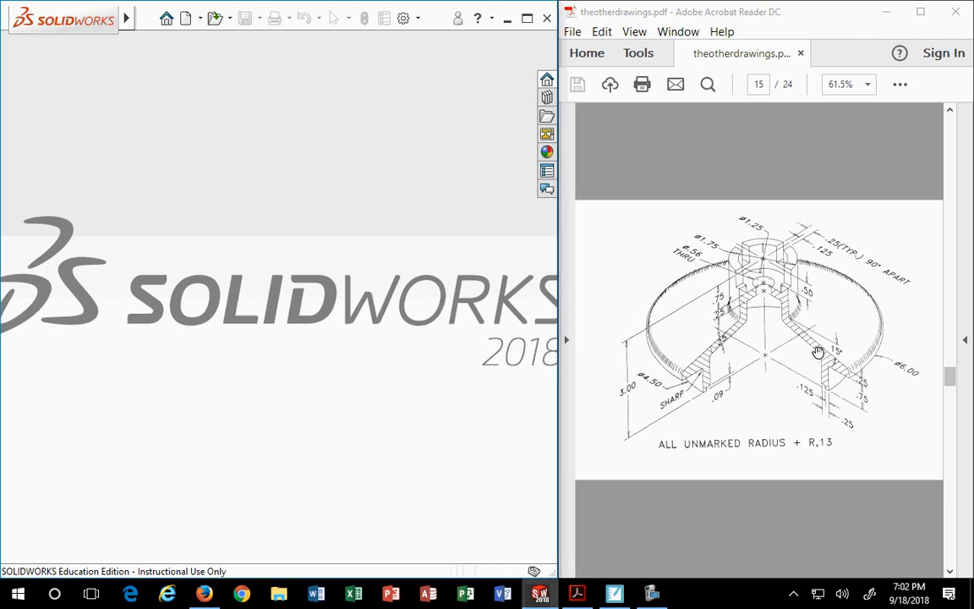
scroll(724, 372, "up", 1)
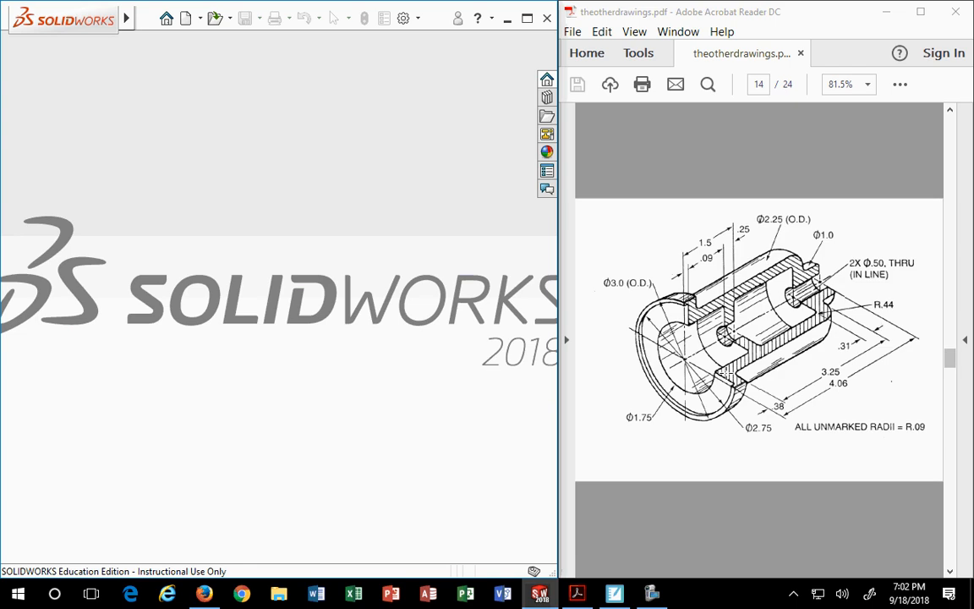
scroll(724, 372, "down", 1)
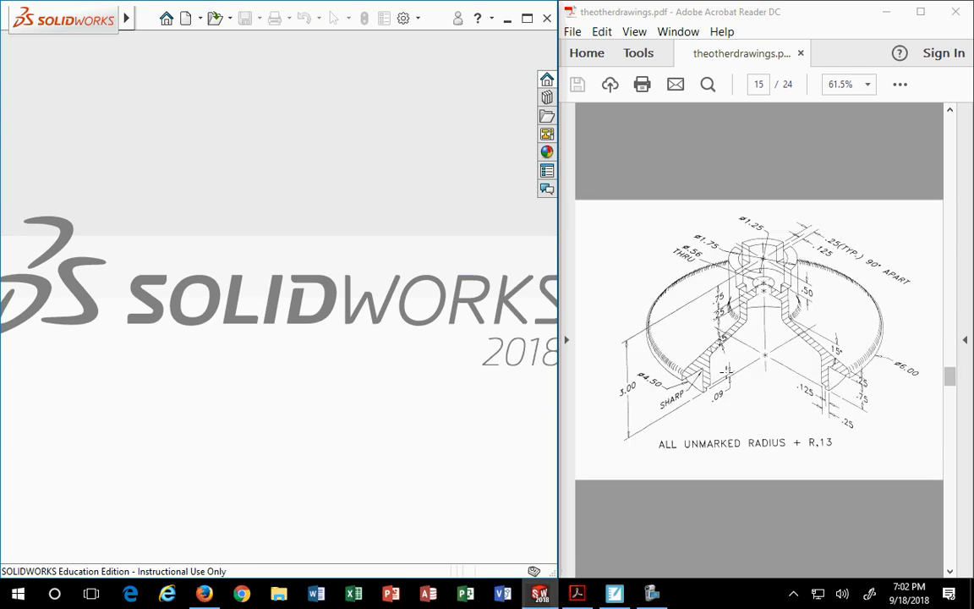
left_click(867, 84)
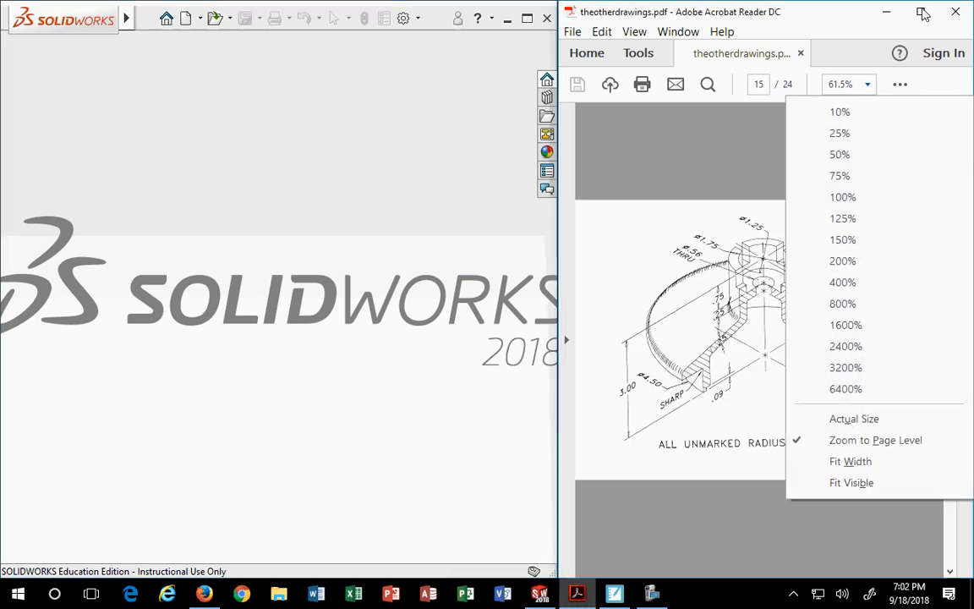
left_click(919, 12)
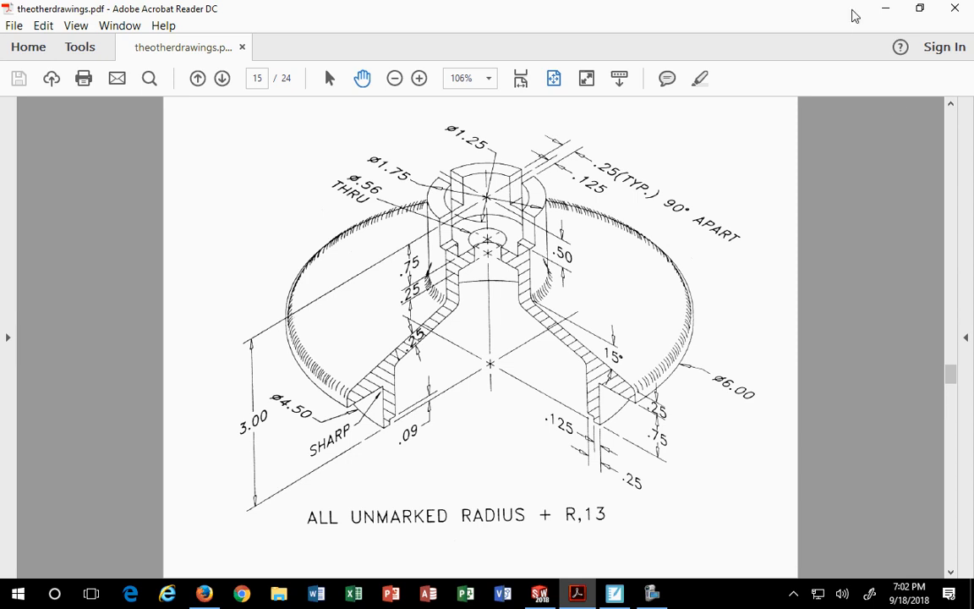
left_click(921, 15)
left_click_drag(553, 39, 972, 172)
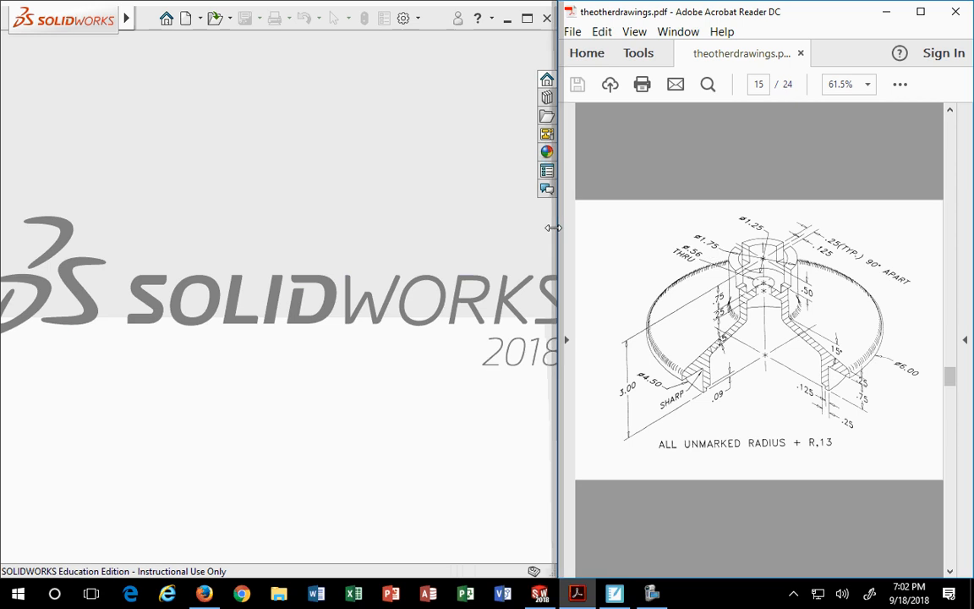
left_click_drag(557, 227, 587, 247)
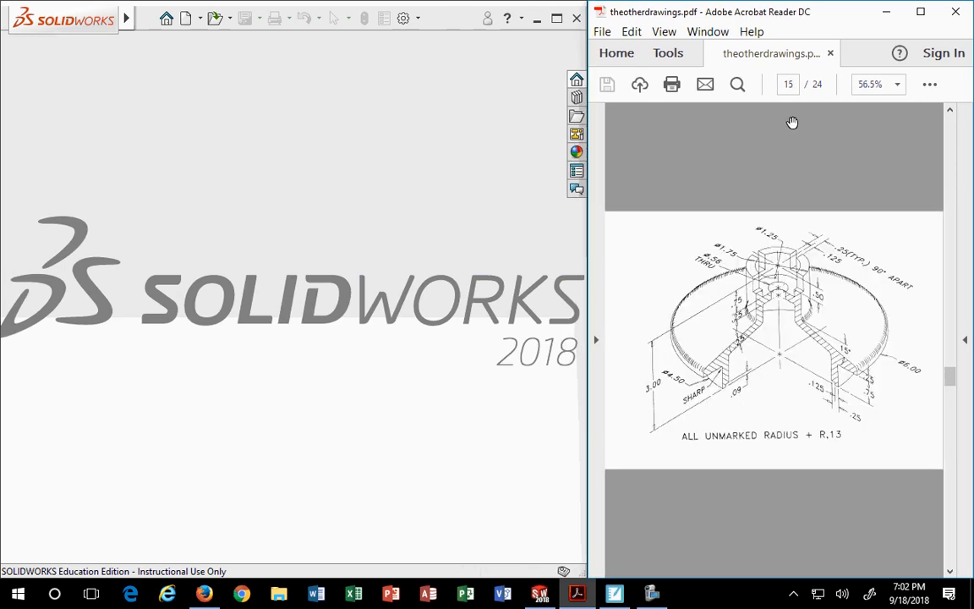
- Set the PDF drawing's zoom to 75% and bring the part drawing into view in its window
left_click(729, 85)
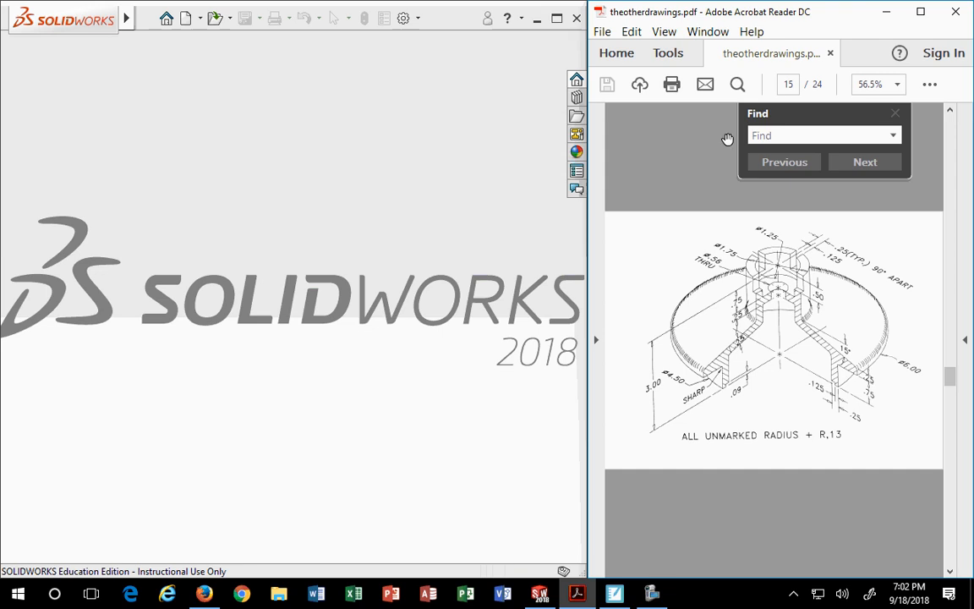
left_click(898, 114)
left_click(897, 86)
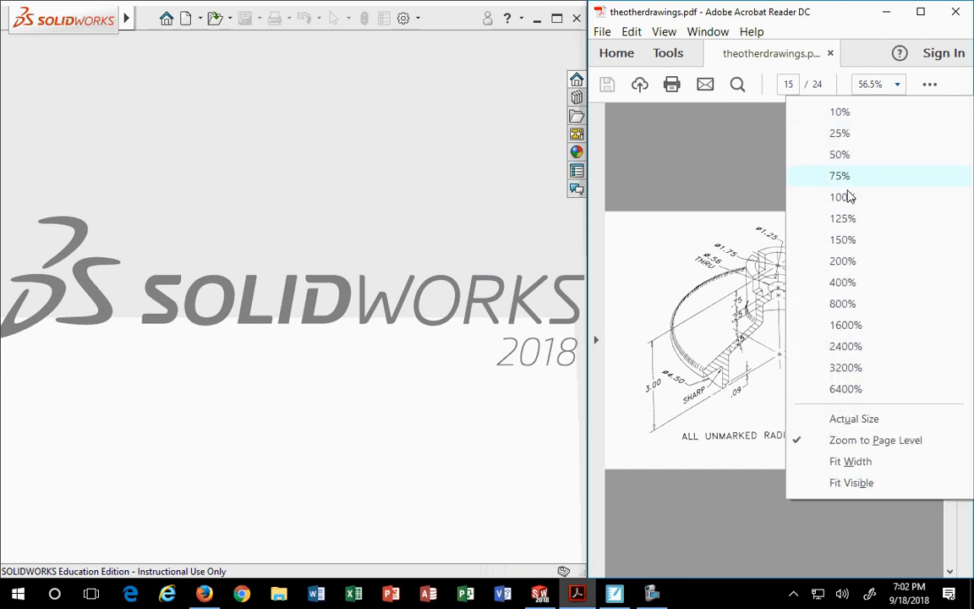
left_click(841, 175)
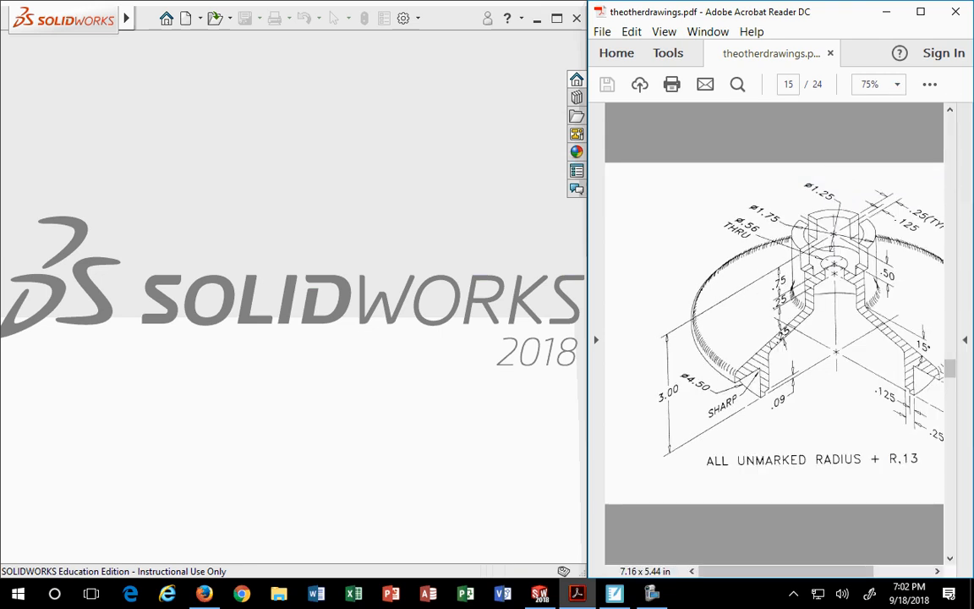
left_click_drag(713, 576, 751, 574)
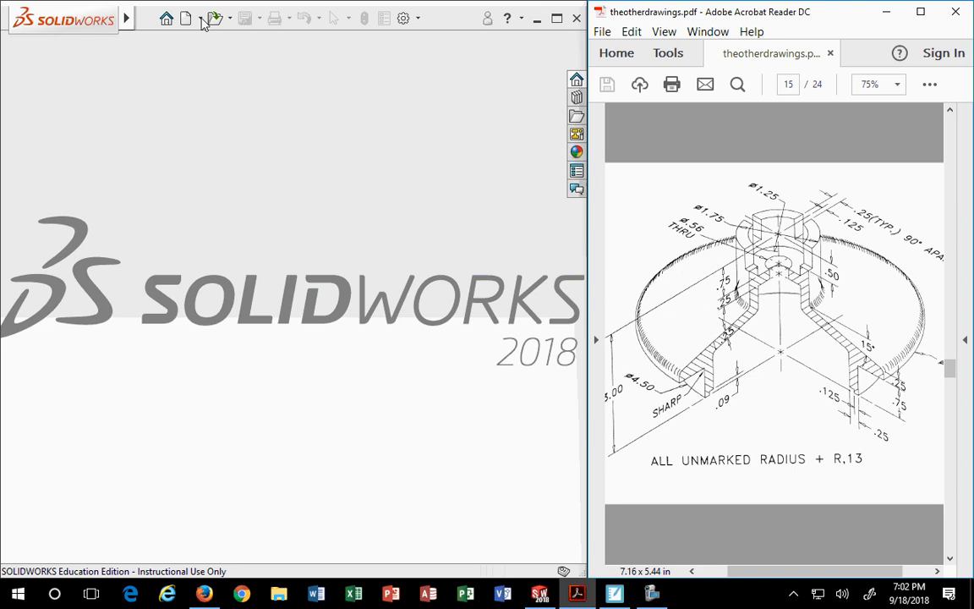
- Create a new SOLIDWORKS part document and narrow the feature tree to enlarge the graphics area
left_click(201, 19)
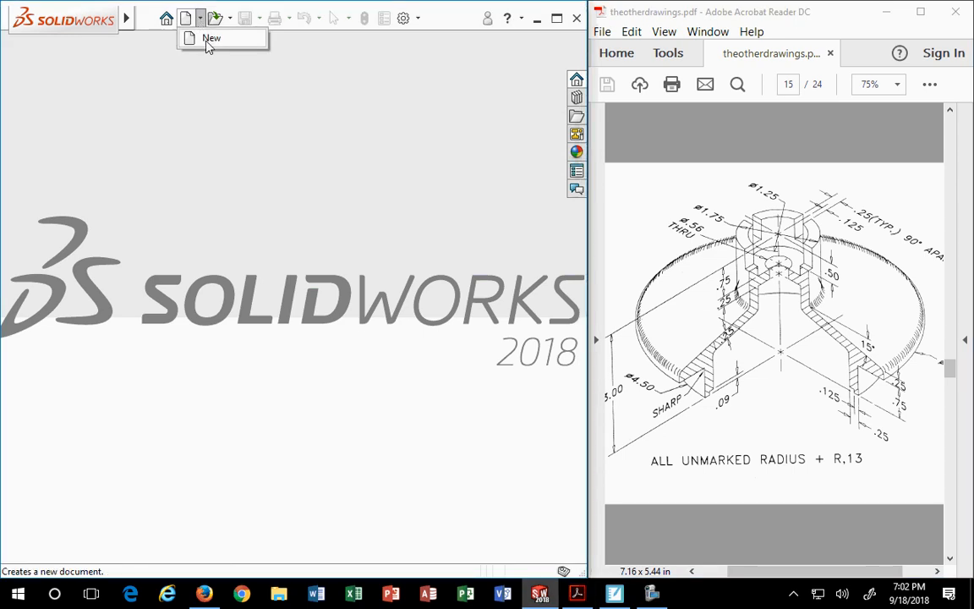
left_click(208, 42)
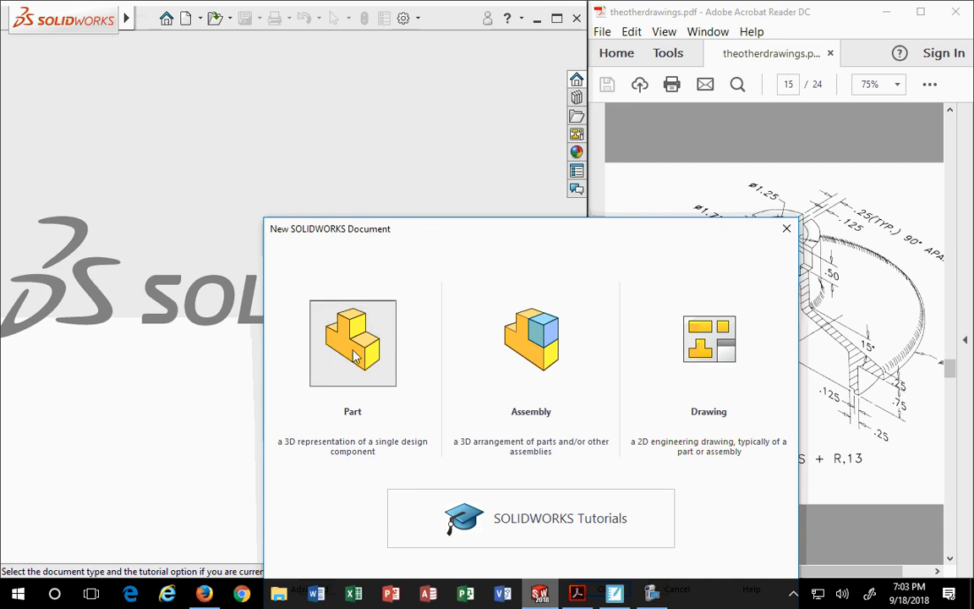
double_click(325, 323)
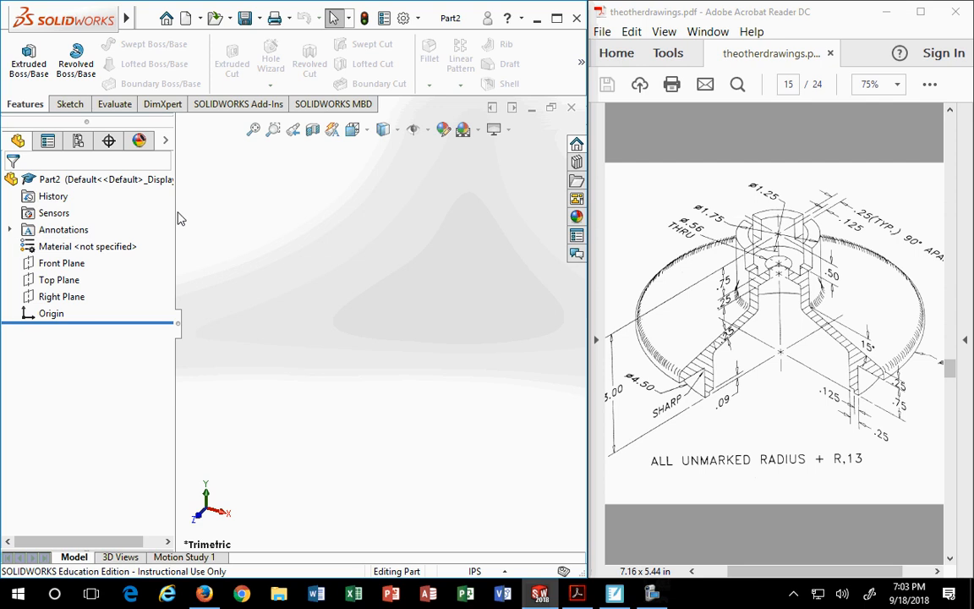
left_click_drag(175, 213, 98, 213)
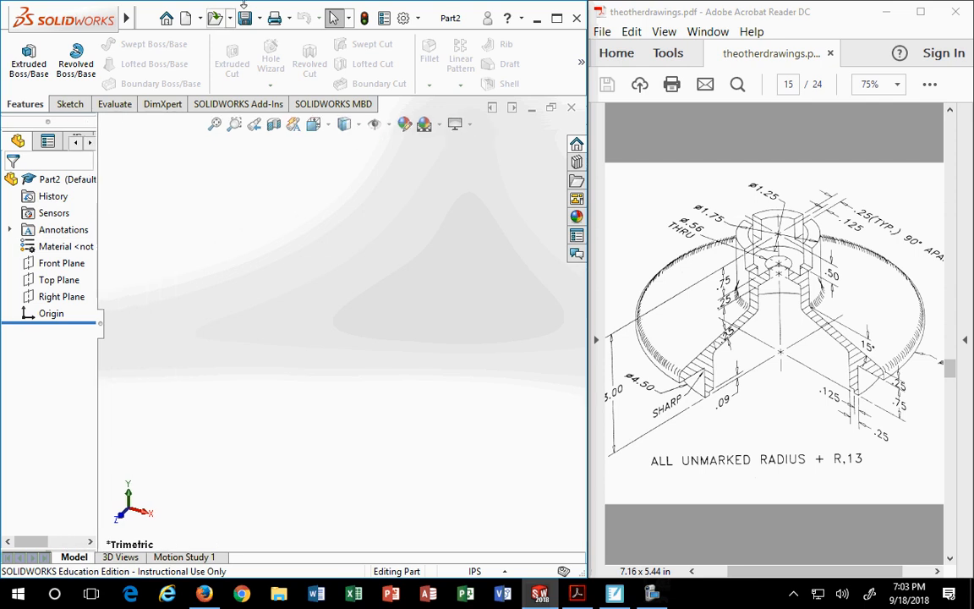
- Review the part's unit system and decimal settings in the document properties and accept them
mouse_move(125, 19)
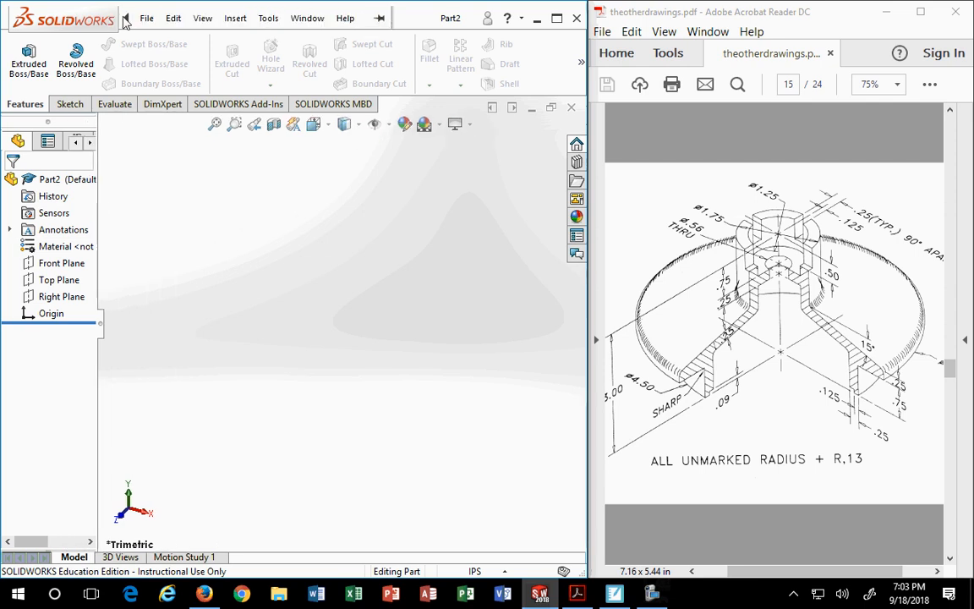
left_click(167, 18)
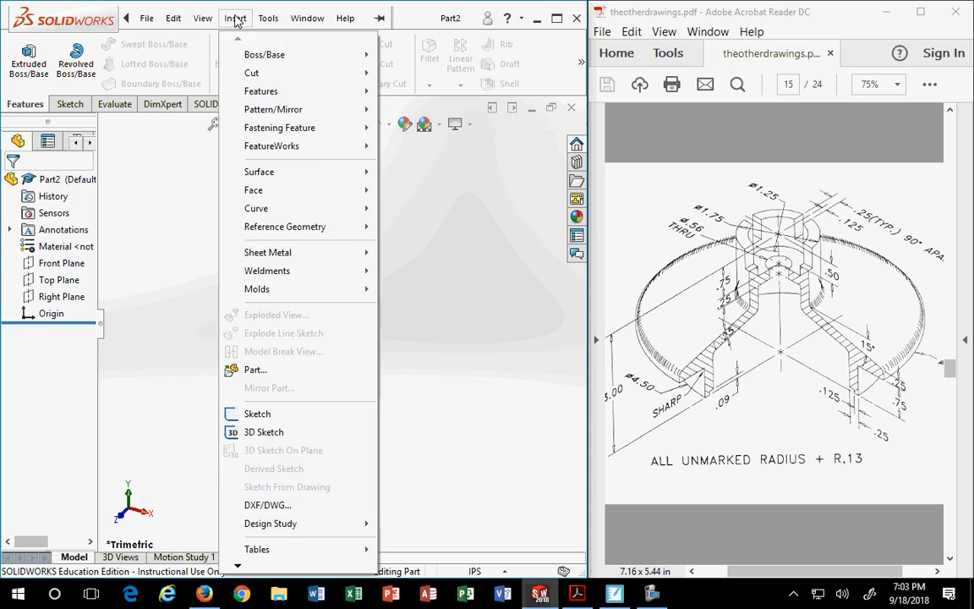
mouse_move(266, 19)
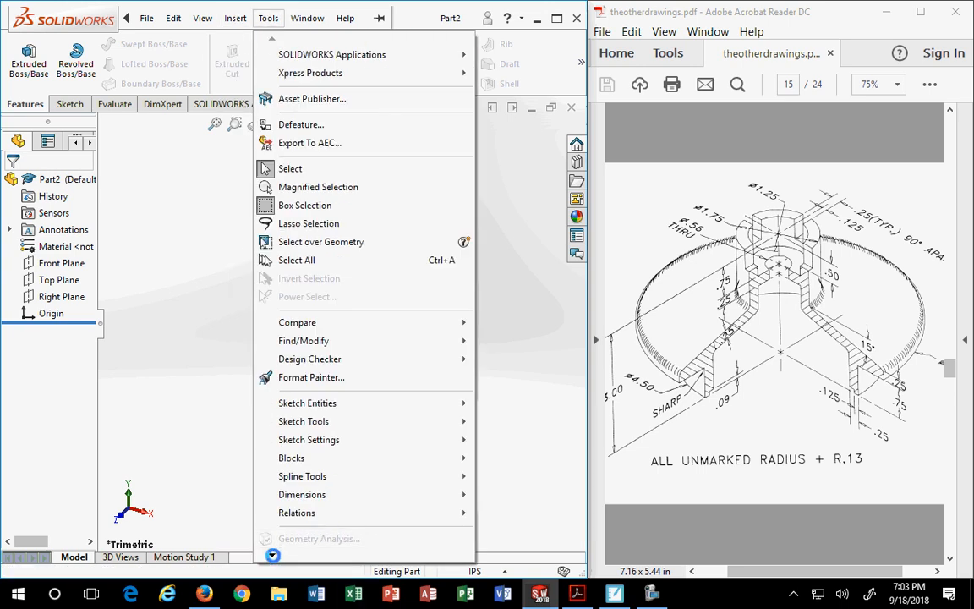
mouse_move(271, 553)
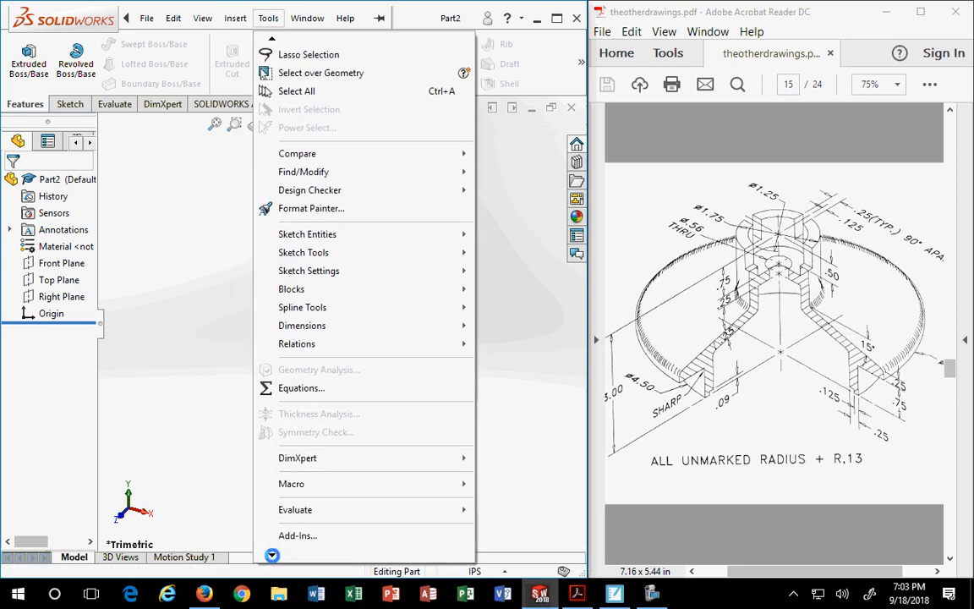
left_click(297, 499)
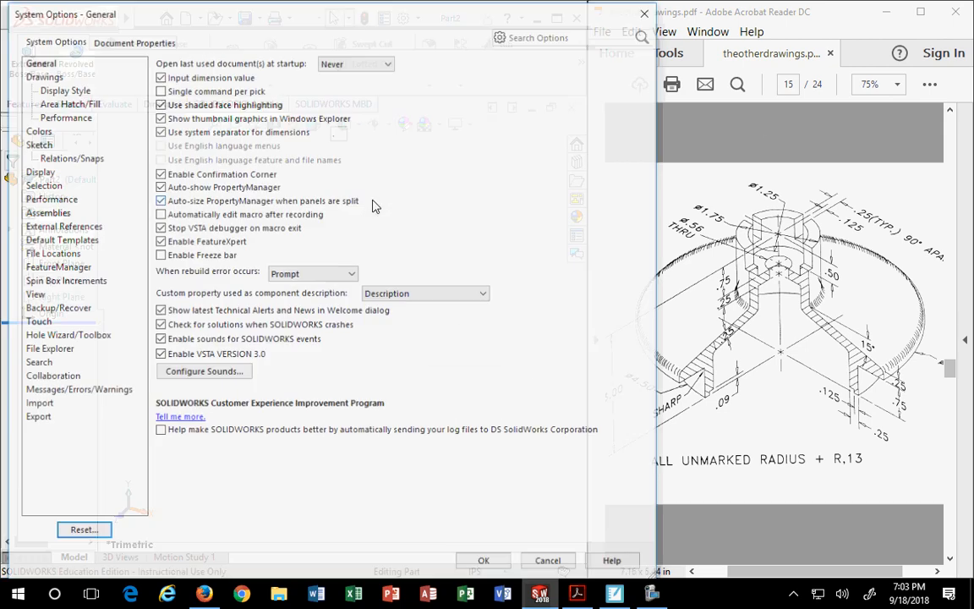
left_click(141, 46)
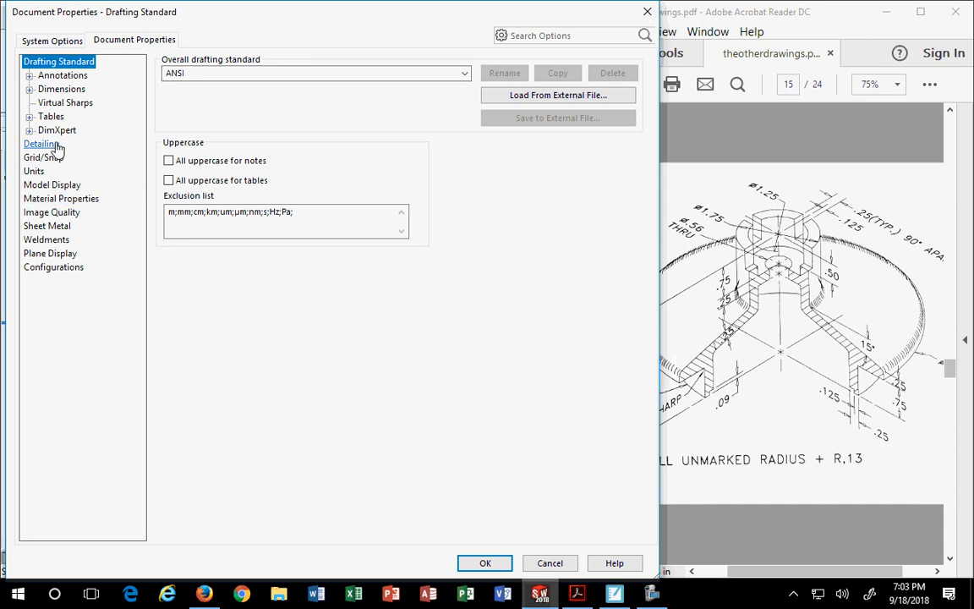
left_click(32, 172)
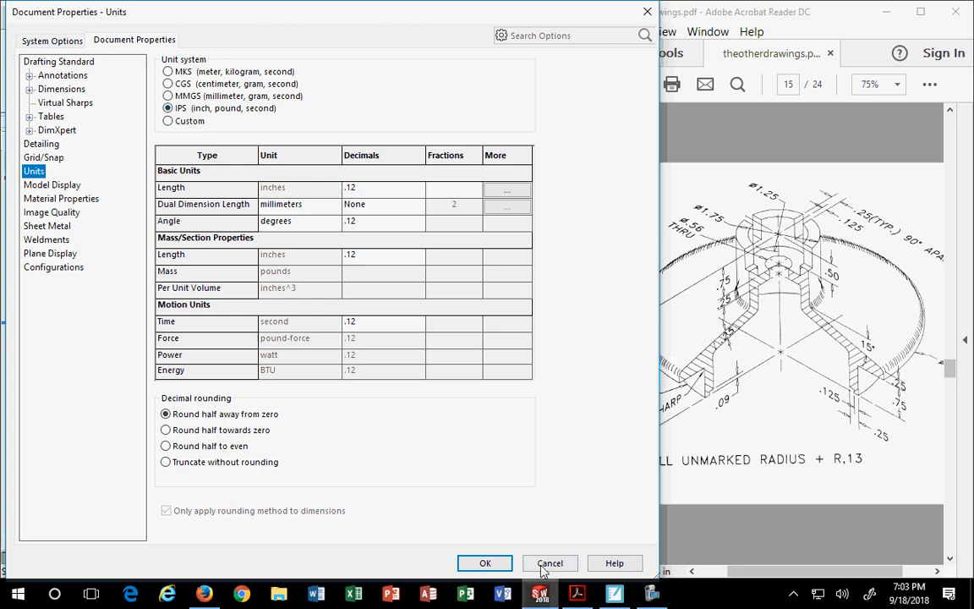
left_click(488, 563)
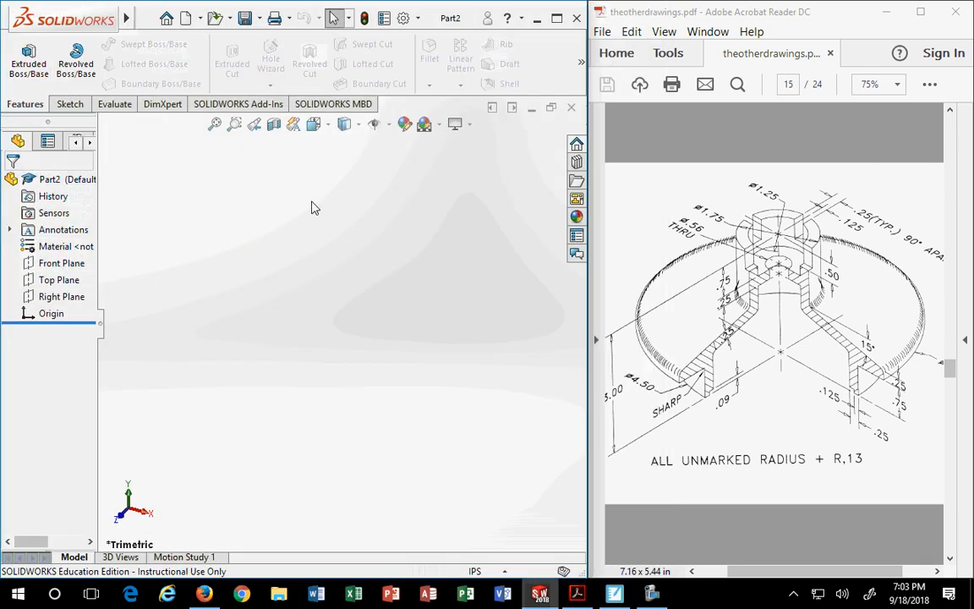
- Show the Front, Top and Right planes in the graphics area and start a sketch on the Front Plane
left_click(57, 263)
left_click(50, 296, "shift")
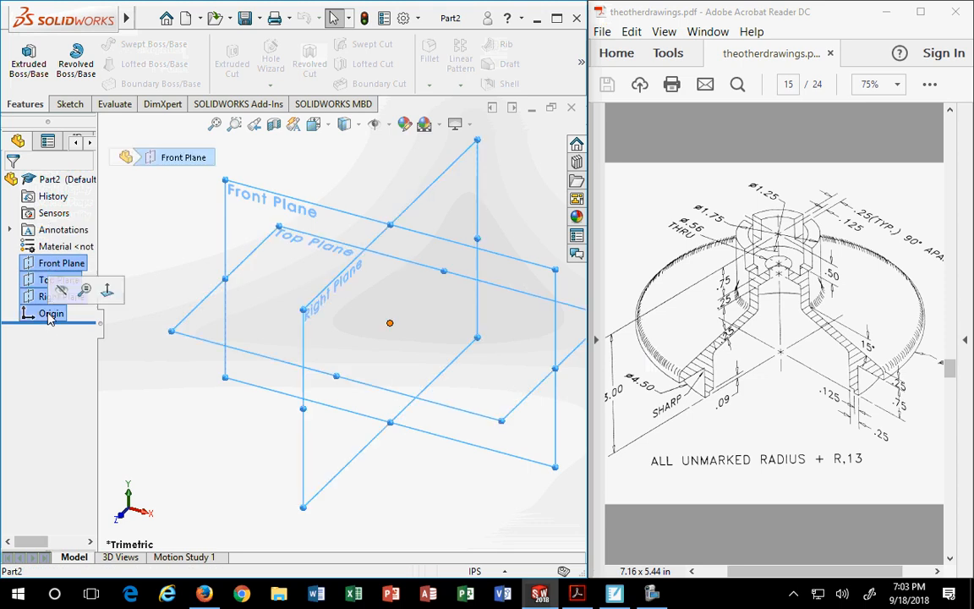
right_click(47, 291)
left_click(65, 285)
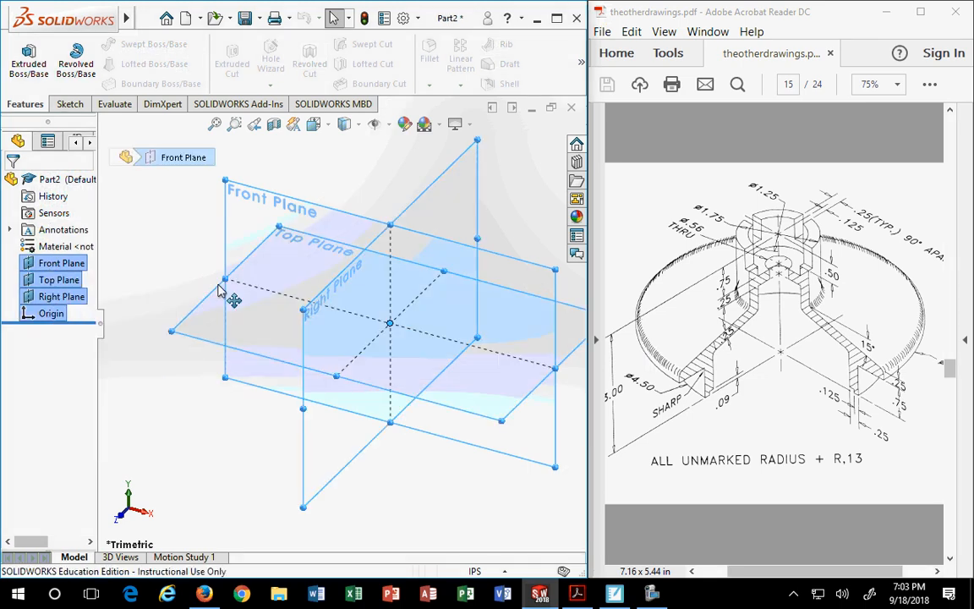
left_click(365, 198)
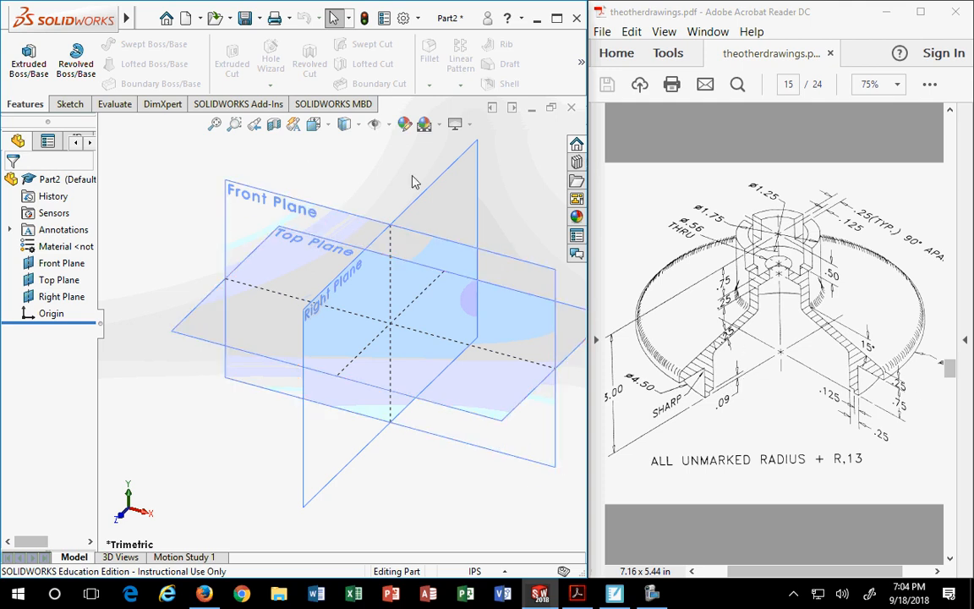
left_click(295, 196)
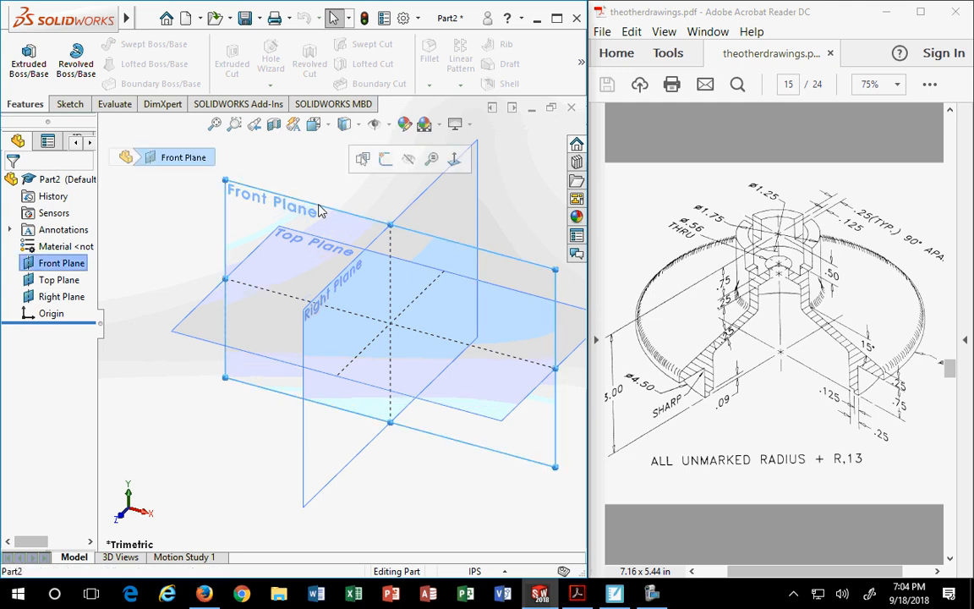
left_click(385, 159)
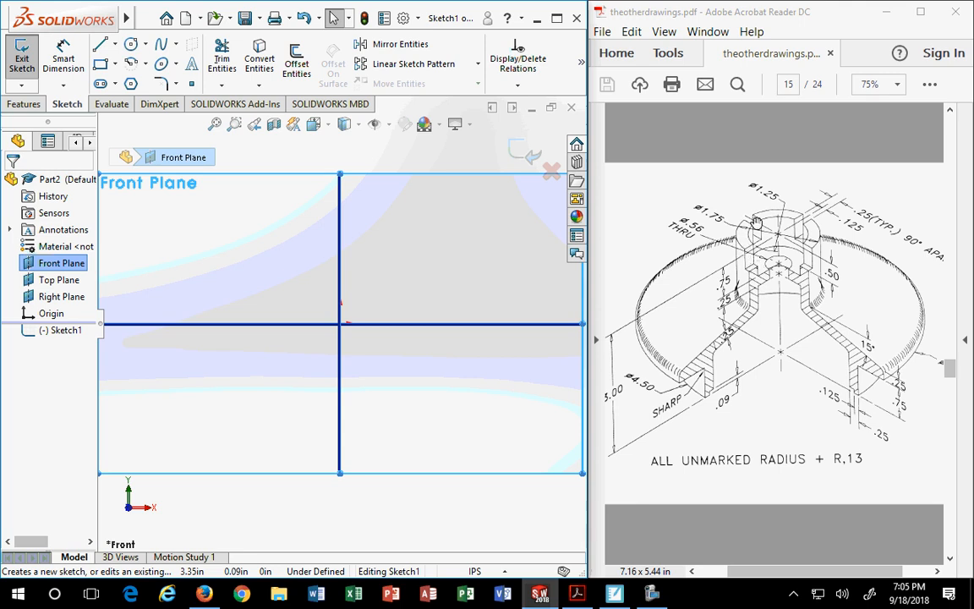
- Switch to the PDF drawing, activate its highlighter and enlarge it to the full screen
left_click(920, 12)
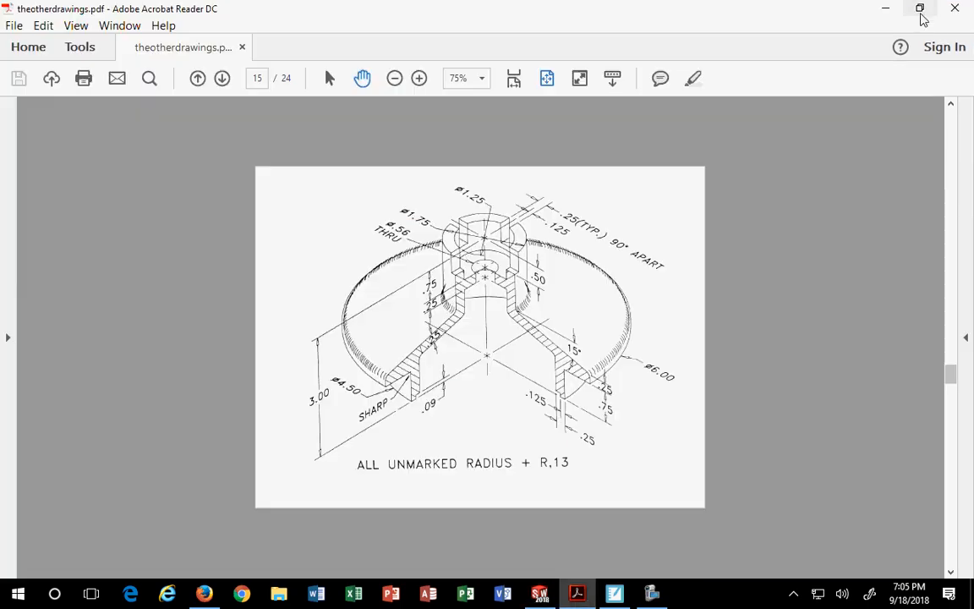
left_click(693, 81)
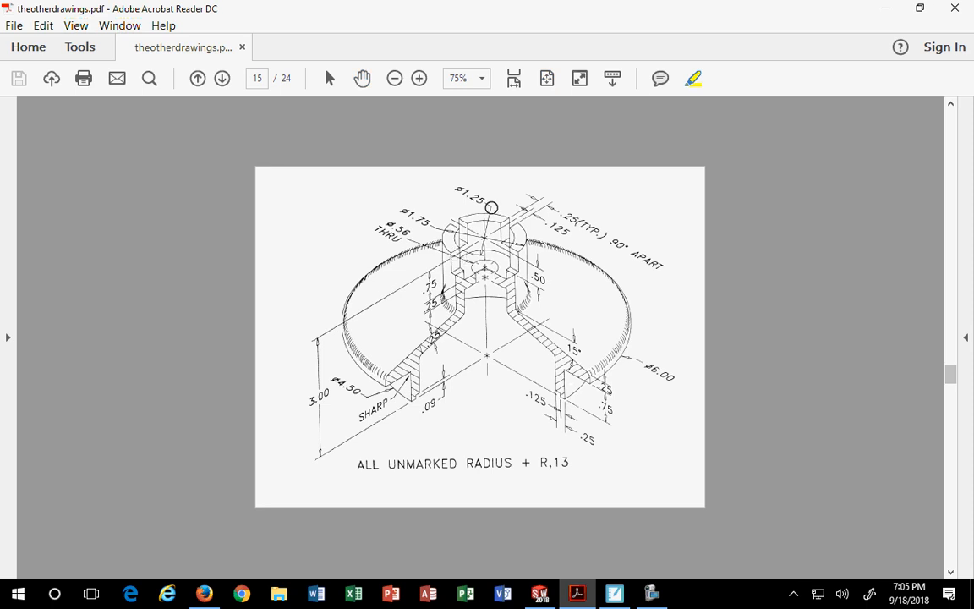
key("super+Right")
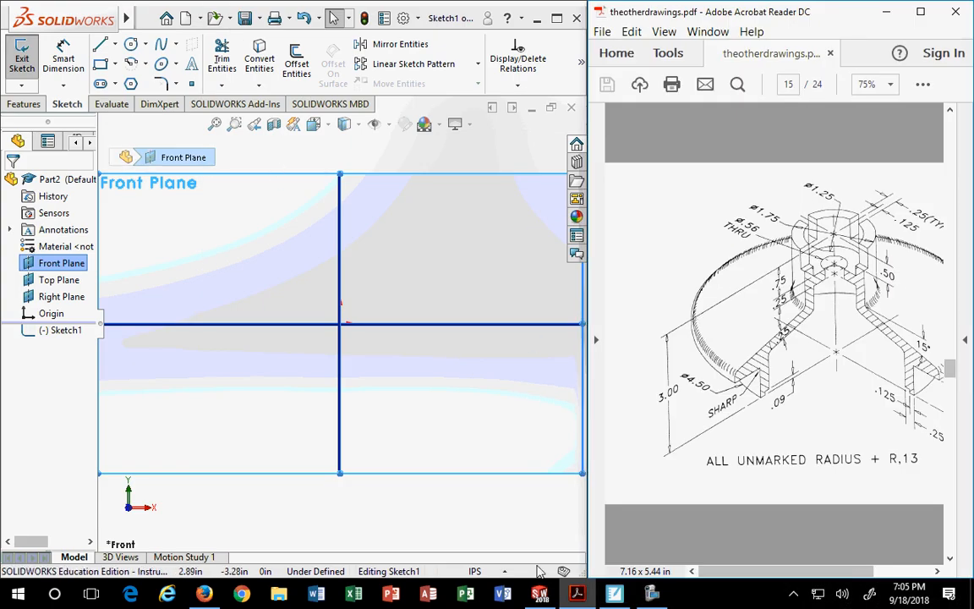
left_click_drag(772, 571, 807, 573)
left_click(919, 11)
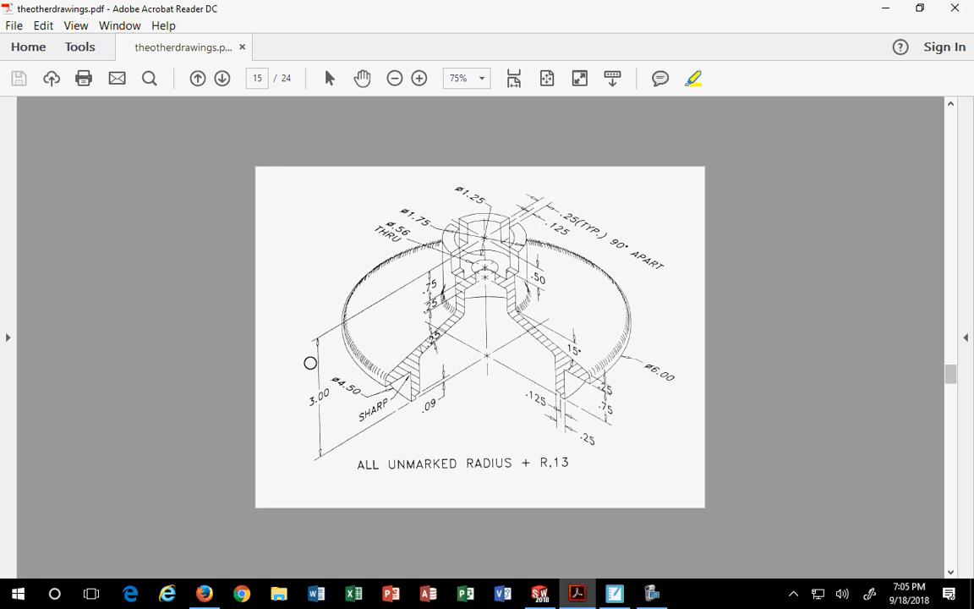
- Search Windows for "snip" and open the Snipping Tool over the PDF drawing
left_click(17, 596)
left_click(53, 594)
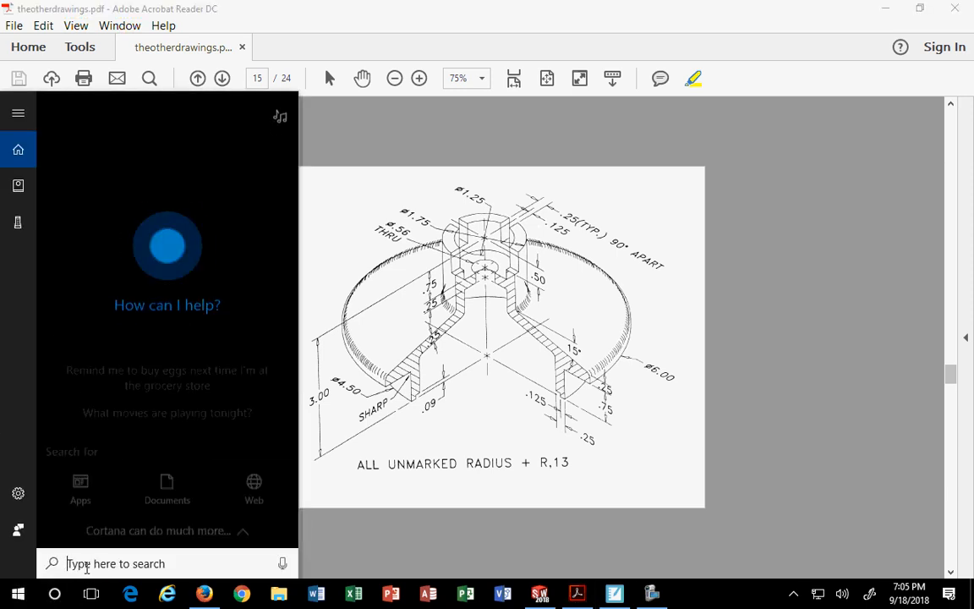
type("snip")
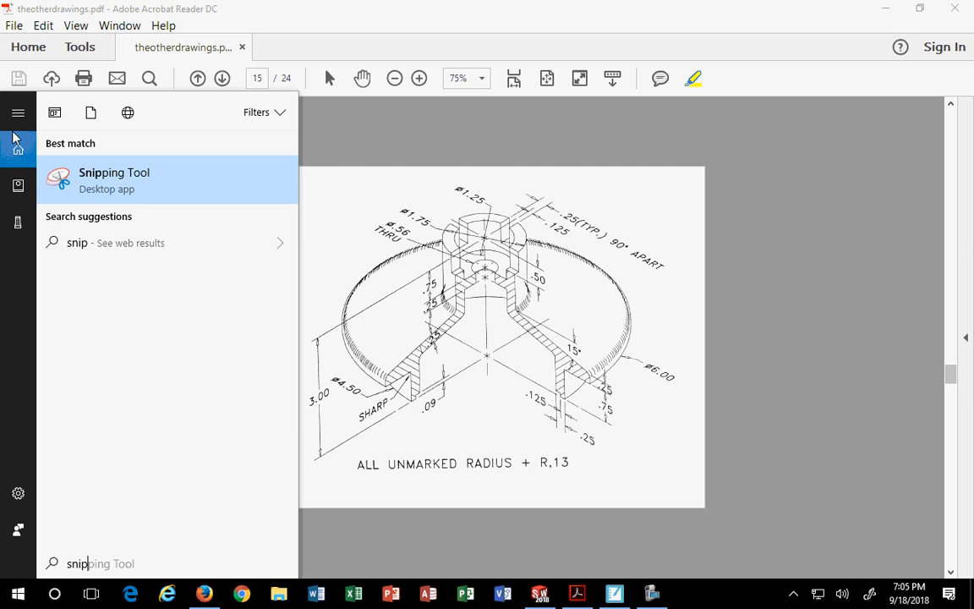
left_click(84, 169)
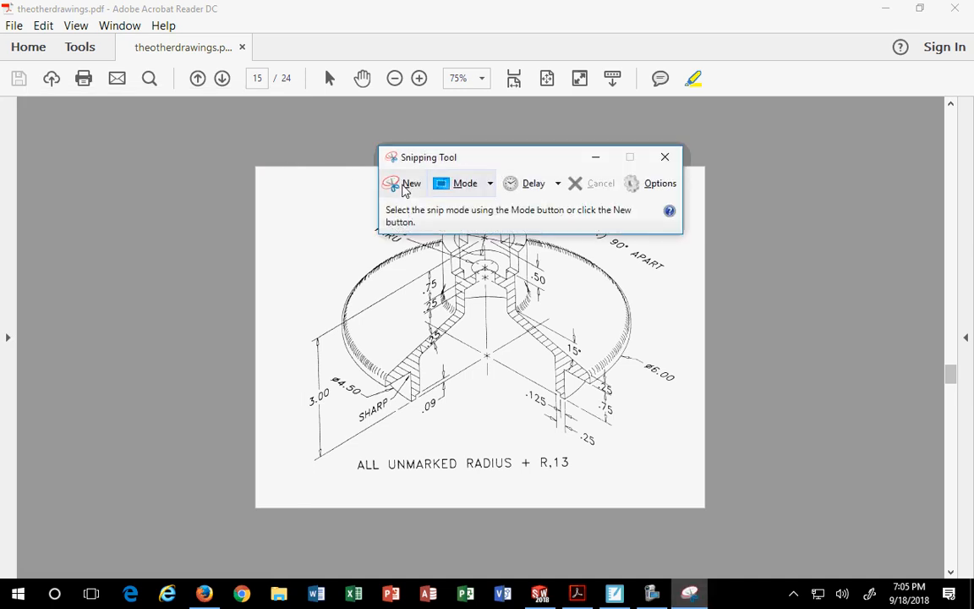
- Capture the full hub drawing as a new snip and arrange it side by side with the SOLIDWORKS window
left_click(401, 186)
left_click_drag(491, 156, 480, 66)
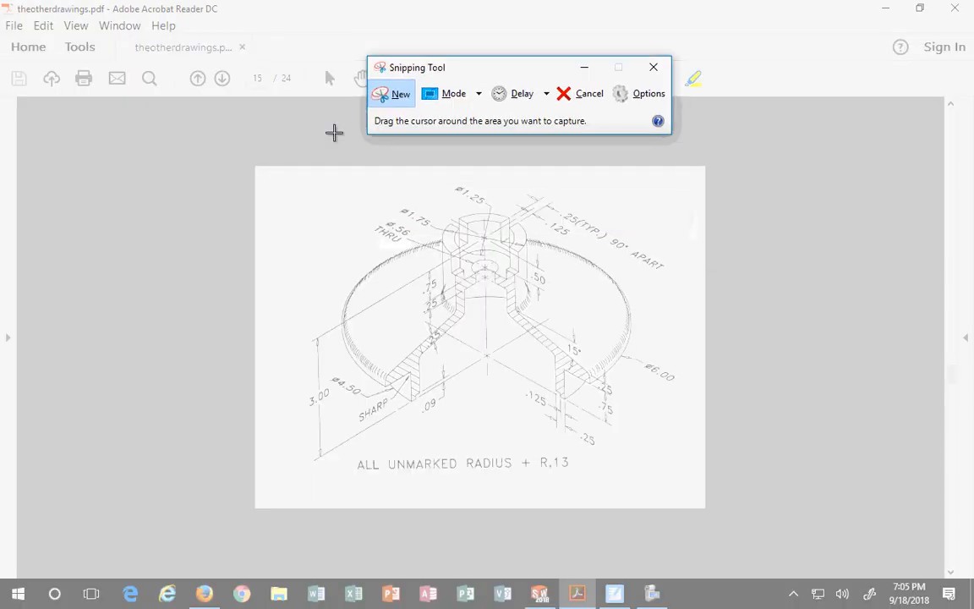
mouse_move(295, 175)
left_mouse_down()
mouse_move(667, 450)
mouse_move(692, 491)
left_mouse_up()
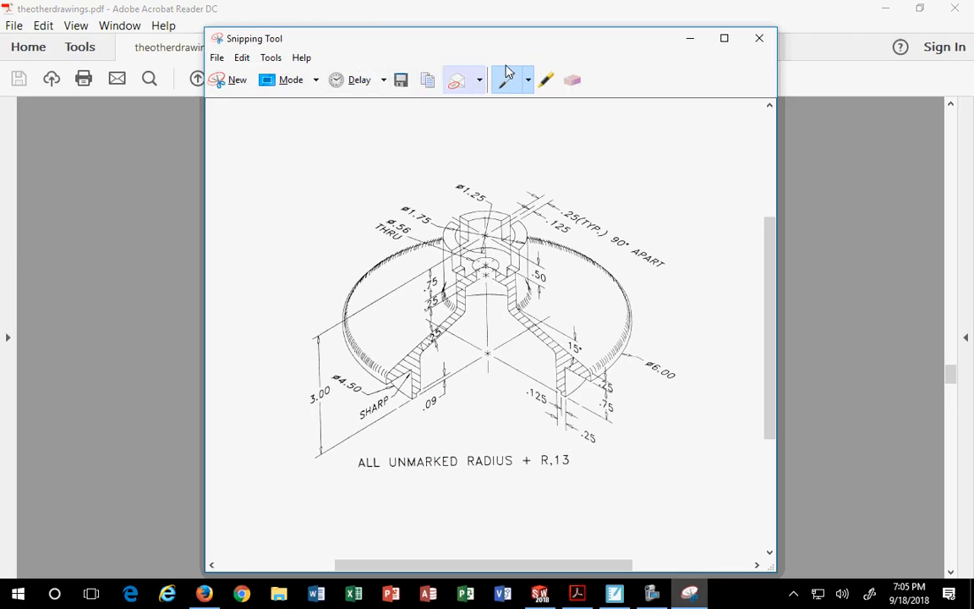
left_click_drag(572, 43, 973, 74)
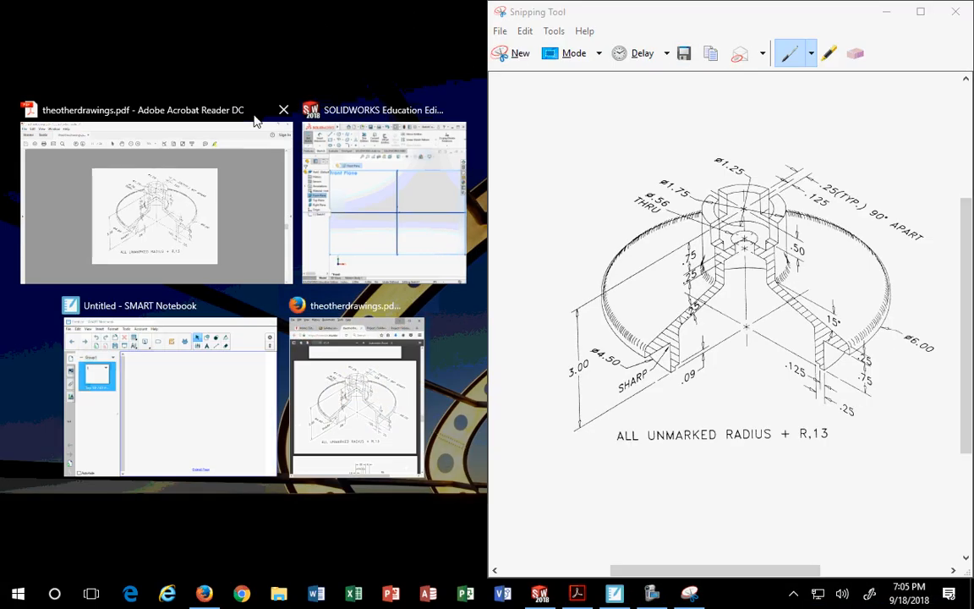
left_click(420, 215)
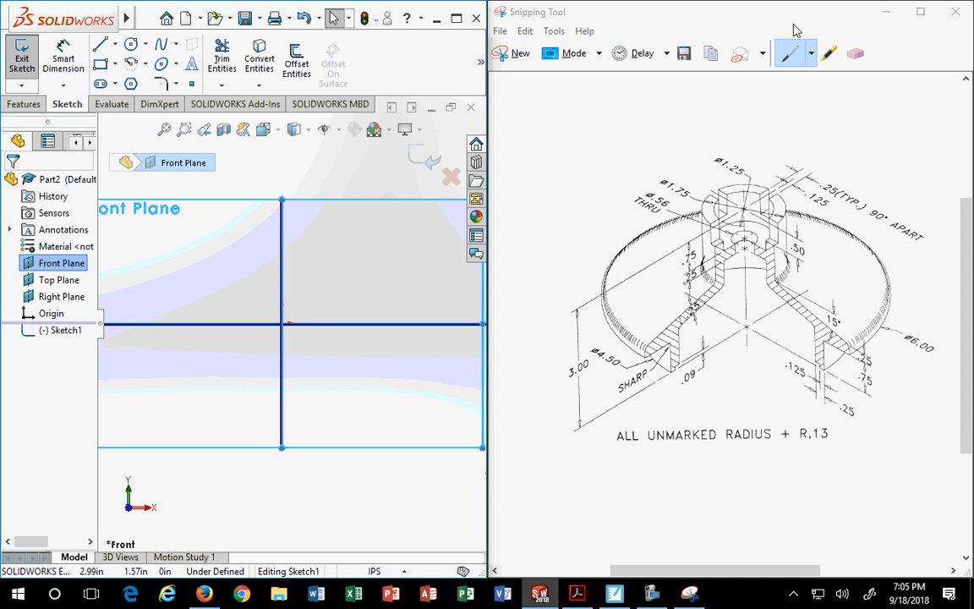
left_click(810, 53)
left_click(810, 78)
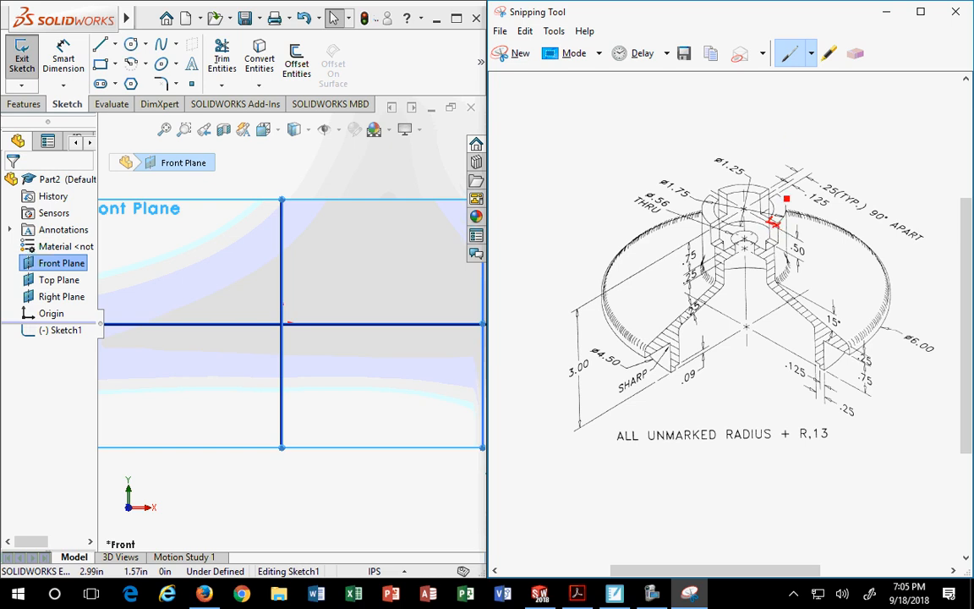
left_click(854, 53)
left_click(773, 221)
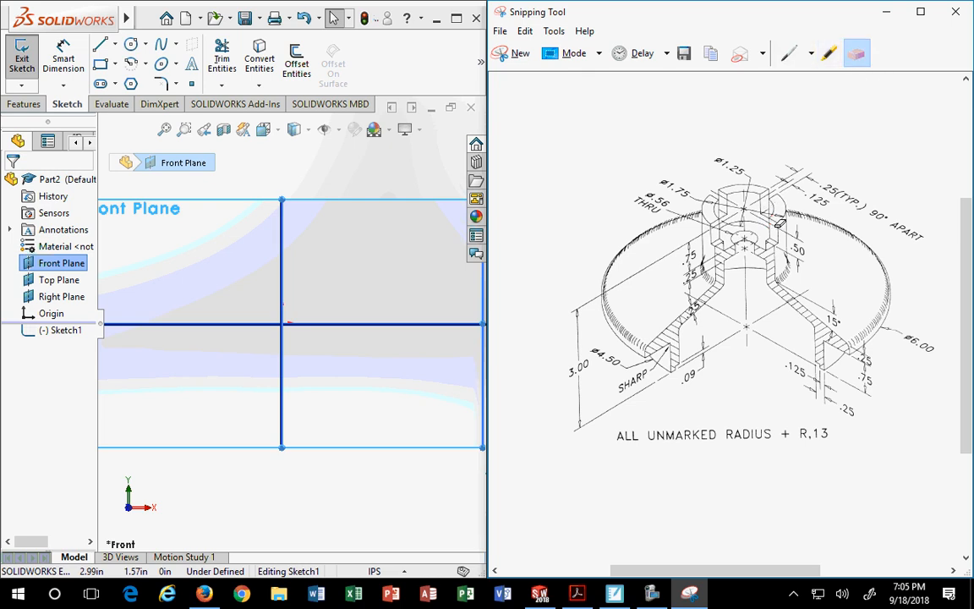
left_click(789, 53)
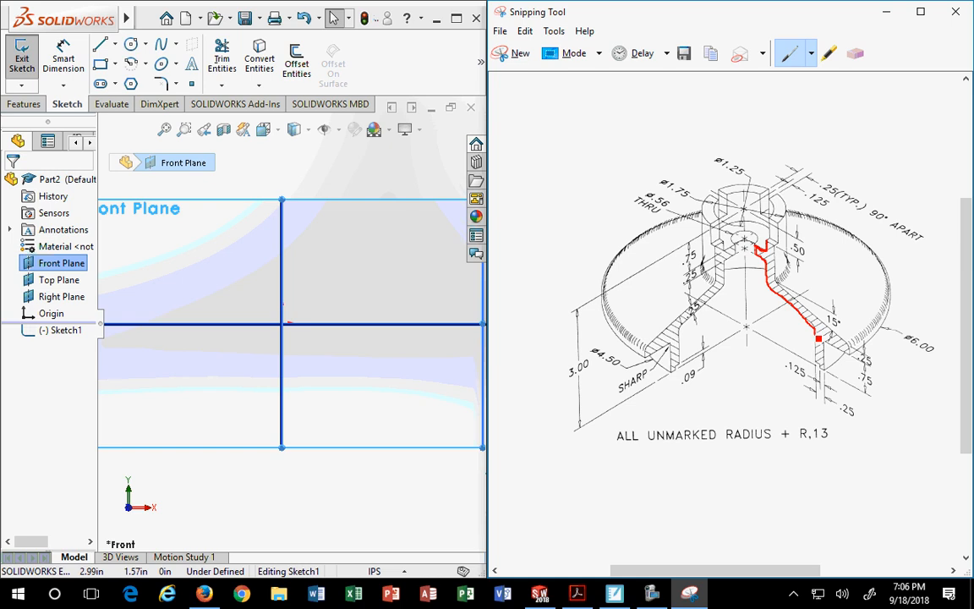
left_click_drag(818, 338, 819, 361)
left_click(856, 53)
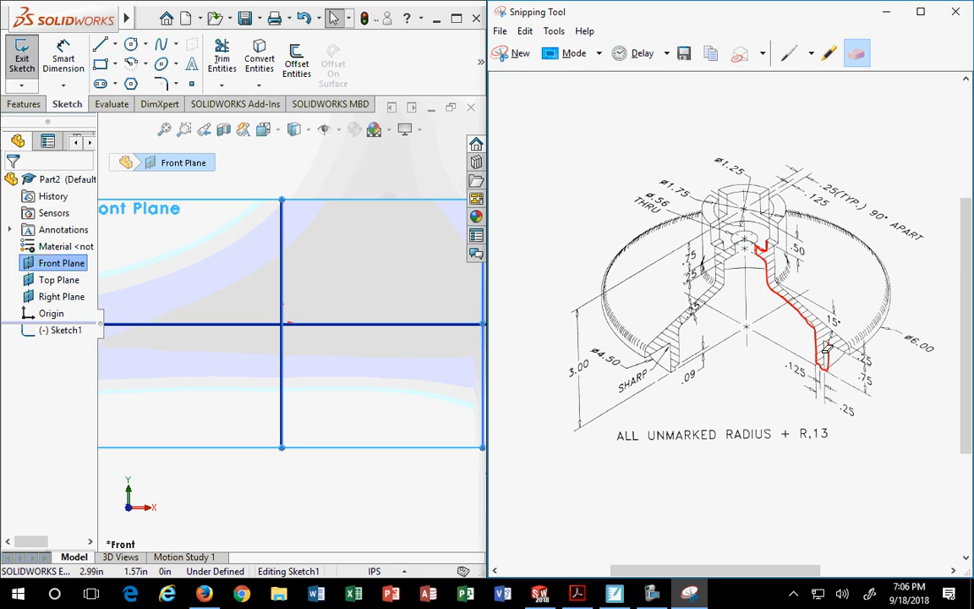
left_click(832, 336)
- Outline the hatched right-hand section of the hub on the snip with the Red Pen and shade it in
left_click(788, 53)
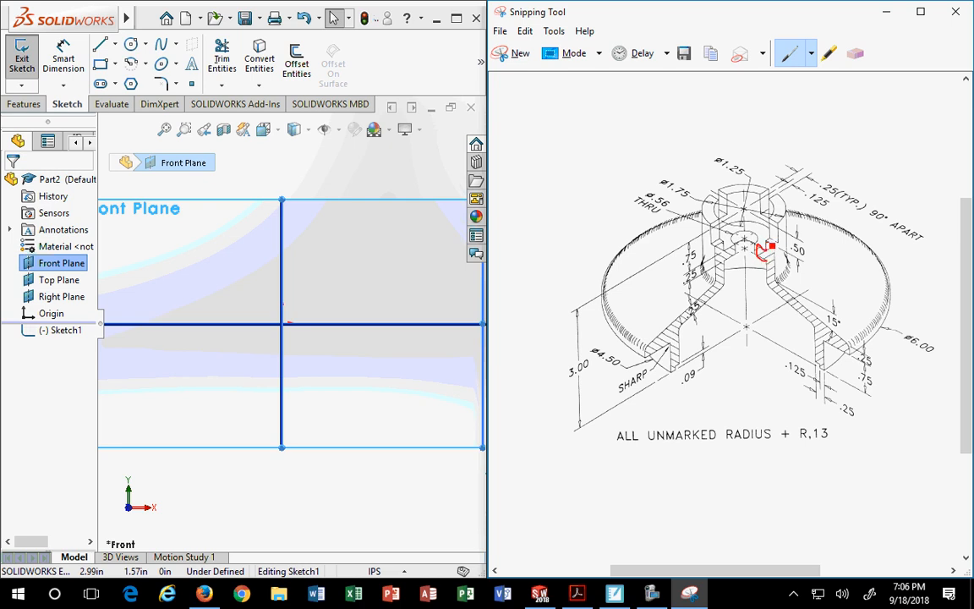
mouse_move(780, 251)
left_mouse_down()
mouse_move(770, 275)
mouse_move(810, 321)
mouse_move(819, 361)
left_mouse_up()
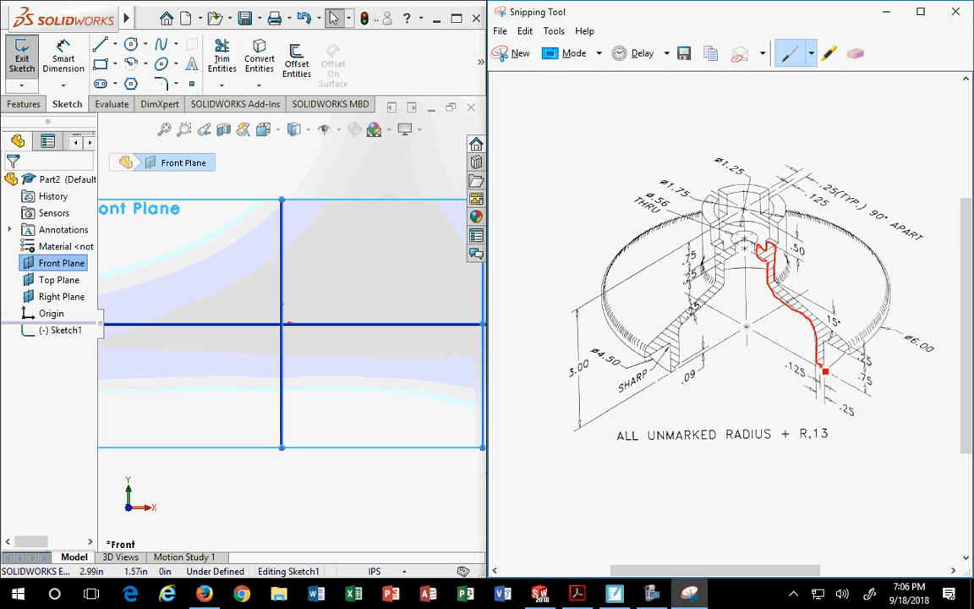
left_click_drag(828, 346, 830, 362)
left_click_drag(801, 305, 857, 358)
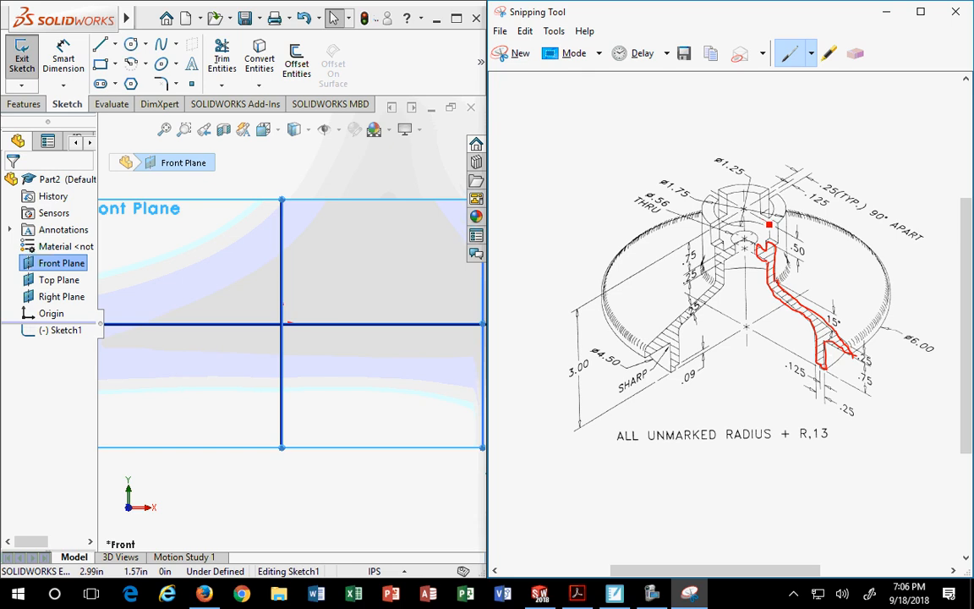
left_click_drag(770, 244, 767, 225)
left_click(810, 55)
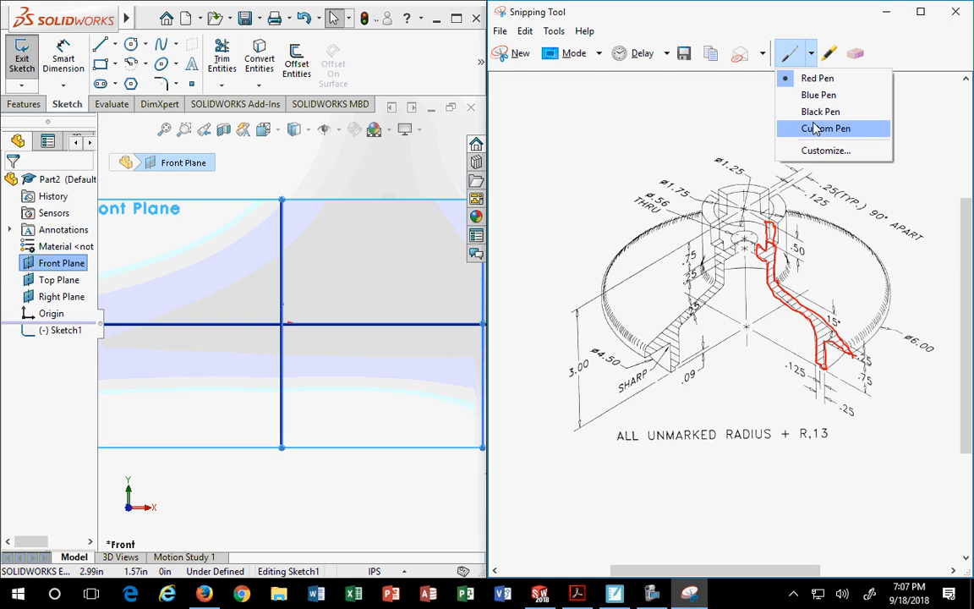
left_click(803, 78)
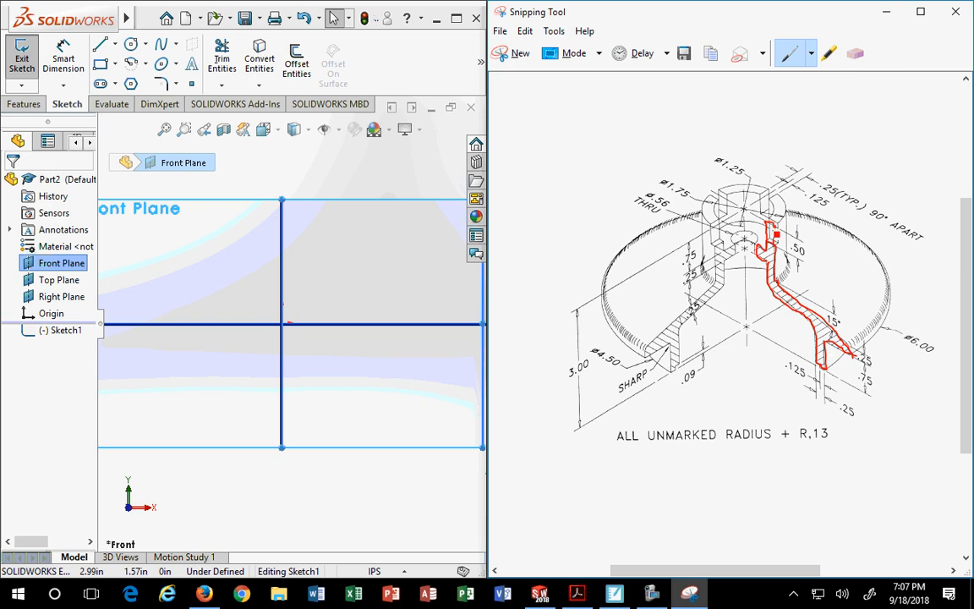
mouse_move(776, 234)
left_mouse_down()
mouse_move(770, 250)
mouse_move(779, 231)
mouse_move(771, 245)
mouse_move(769, 223)
mouse_move(772, 252)
mouse_move(758, 247)
mouse_move(768, 252)
mouse_move(771, 241)
mouse_move(775, 279)
mouse_move(769, 254)
mouse_move(815, 322)
mouse_move(819, 362)
mouse_move(843, 339)
mouse_move(824, 325)
mouse_move(835, 337)
mouse_move(822, 334)
left_mouse_up()
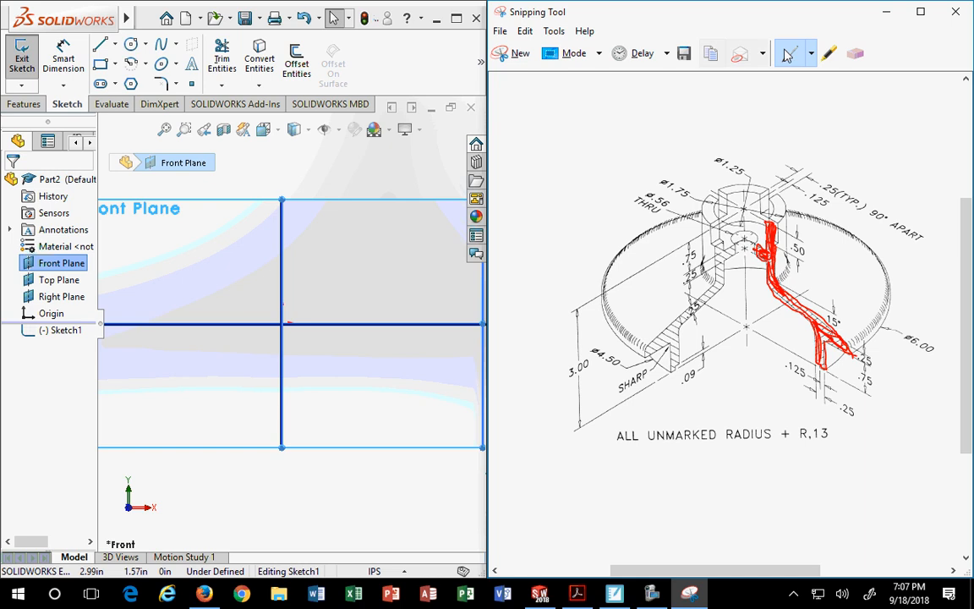
- Erase the red outline and shading from the hub section on the snip
left_click(856, 53)
left_click(761, 252)
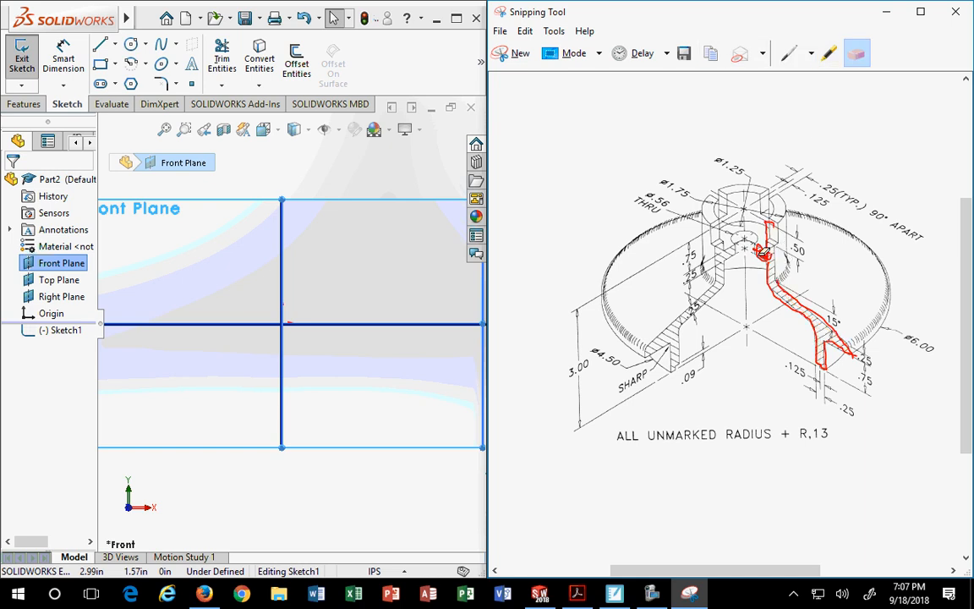
left_click(765, 252)
left_click_drag(774, 227, 782, 280)
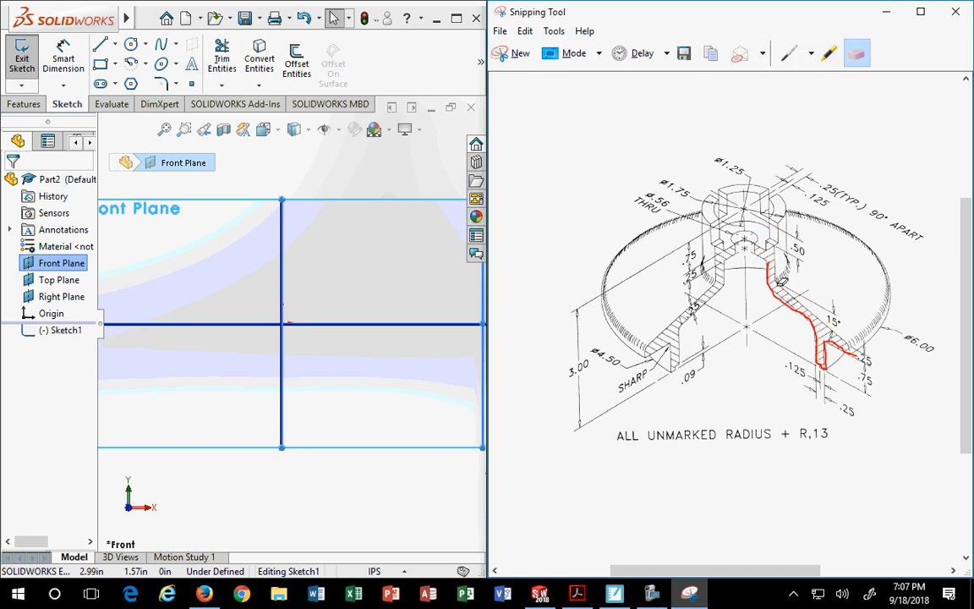
left_click(778, 289)
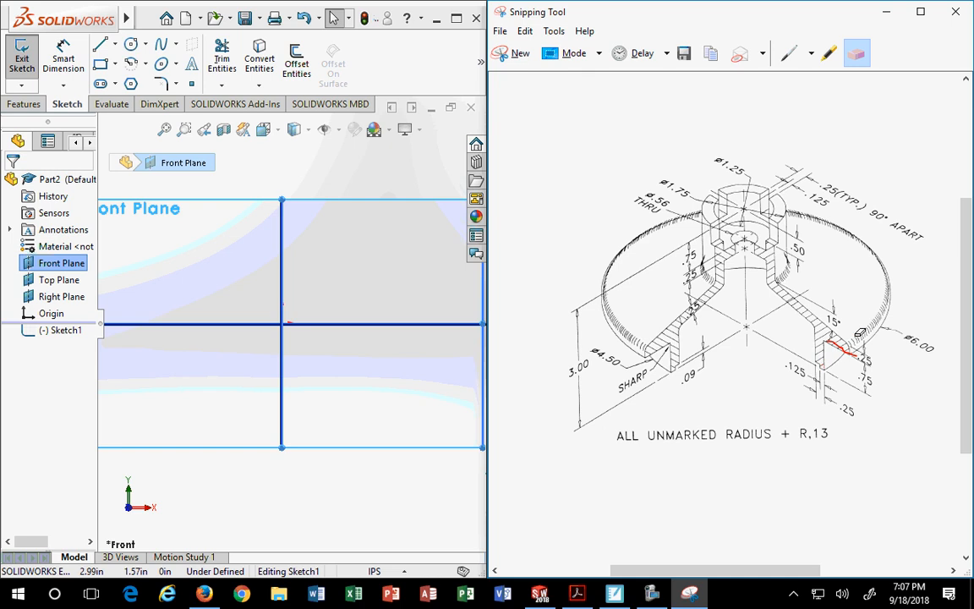
left_click(845, 343)
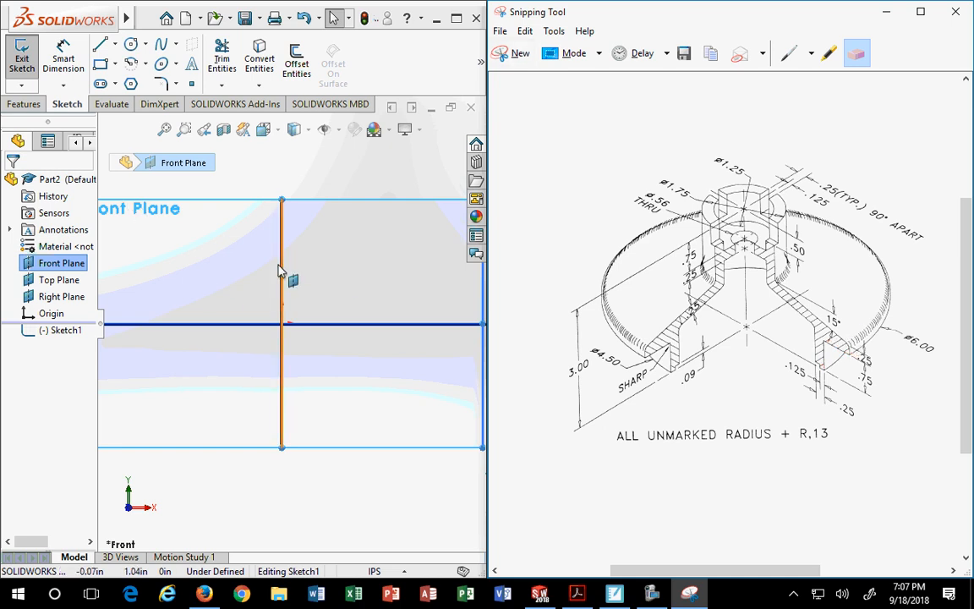
- Sketch a vertical centerline in SOLIDWORKS from the origin upward past the top edge of the Front Plane
left_click(219, 219)
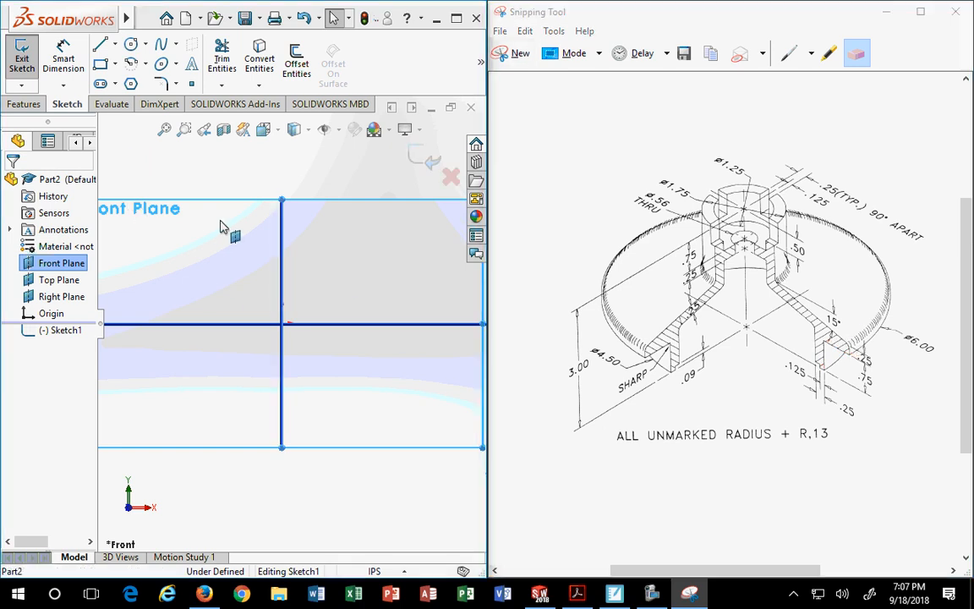
left_click(116, 46)
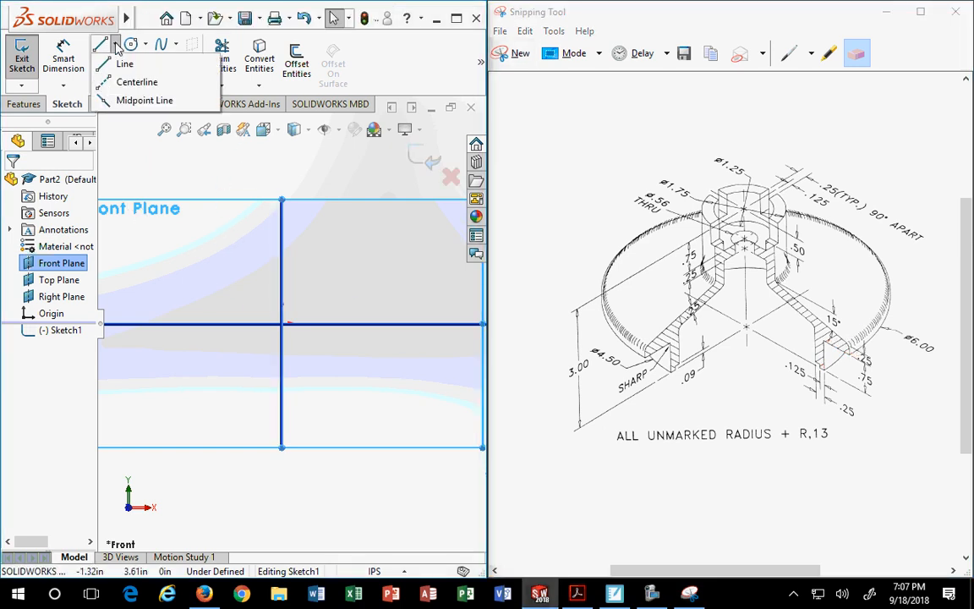
left_click(102, 86)
scroll(287, 323, "up", 2)
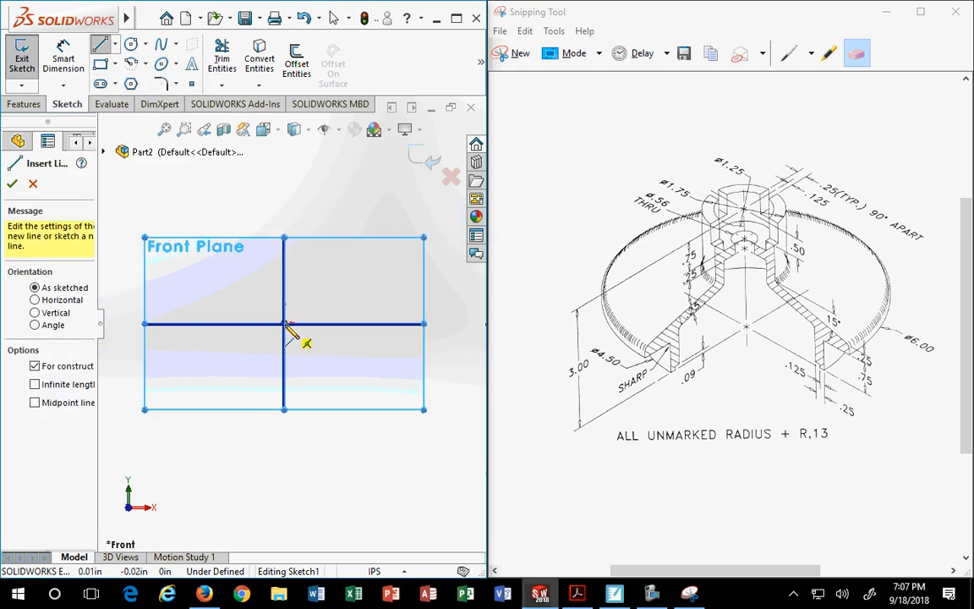
left_click(284, 325)
left_click(284, 154)
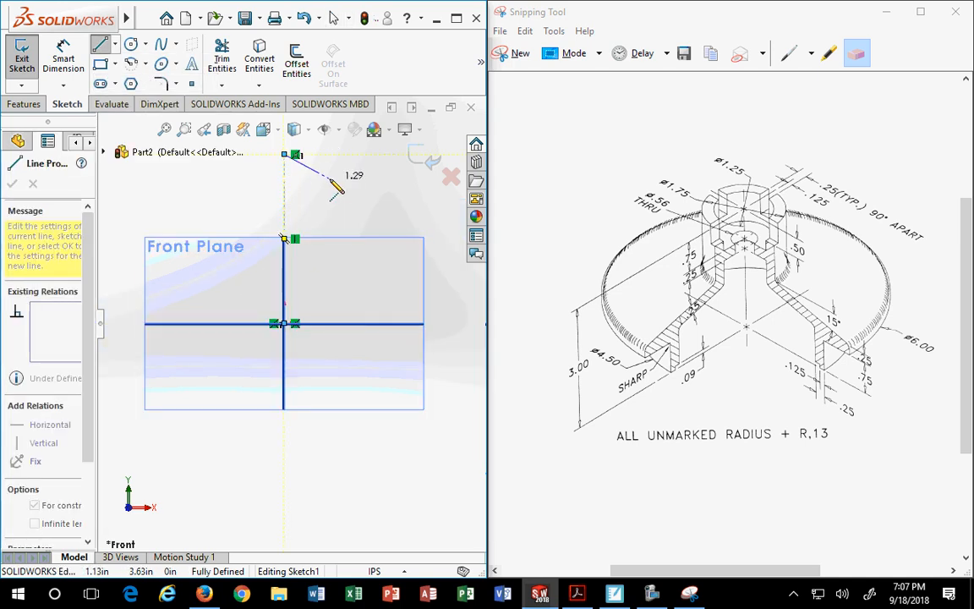
key("Escape")
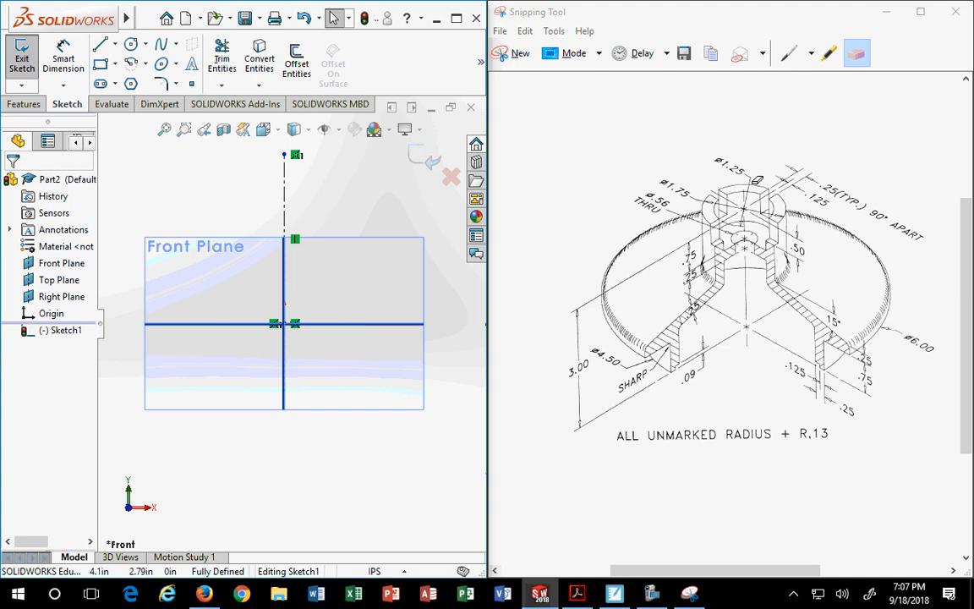
- Mark the hub's vertical central axis in red on the snip, from the top opening down past the base center
left_click(788, 53)
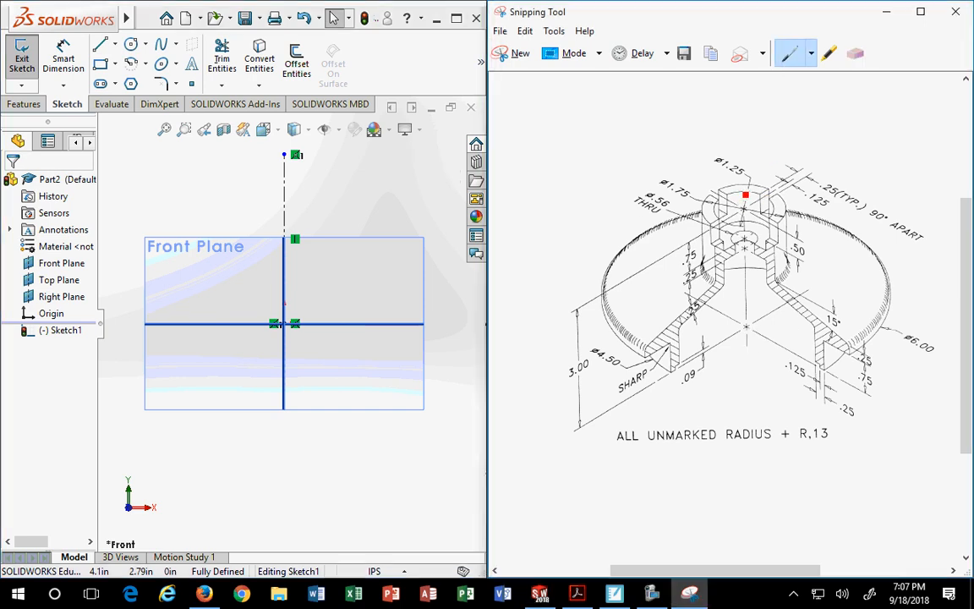
left_click_drag(745, 203, 744, 253)
left_click_drag(747, 307, 751, 323)
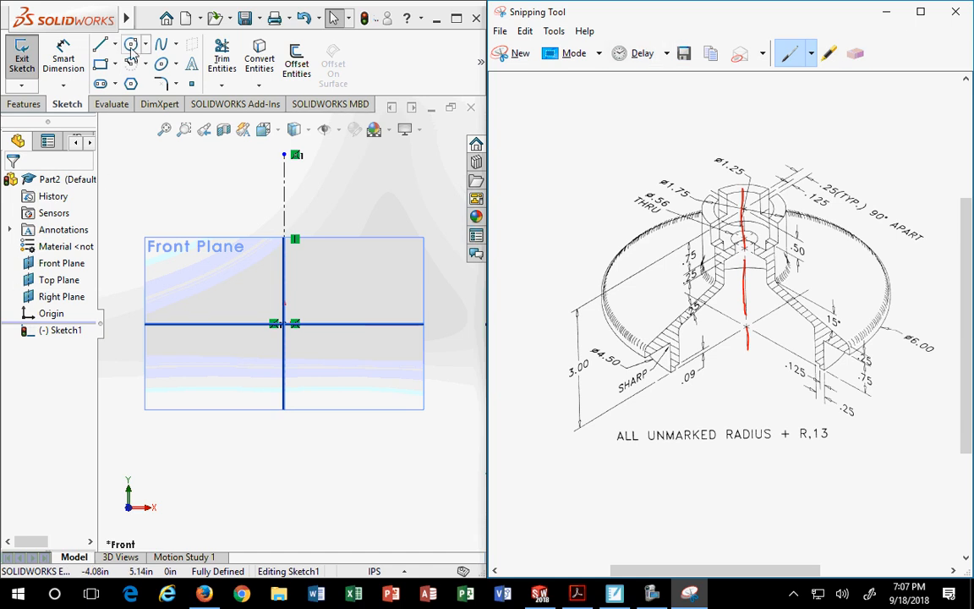
- Sketch the outer side of the hub half-section beside the centerline: top edge, neck, sloped side, rim, bottom foot and inner vertical edge
left_click(99, 44)
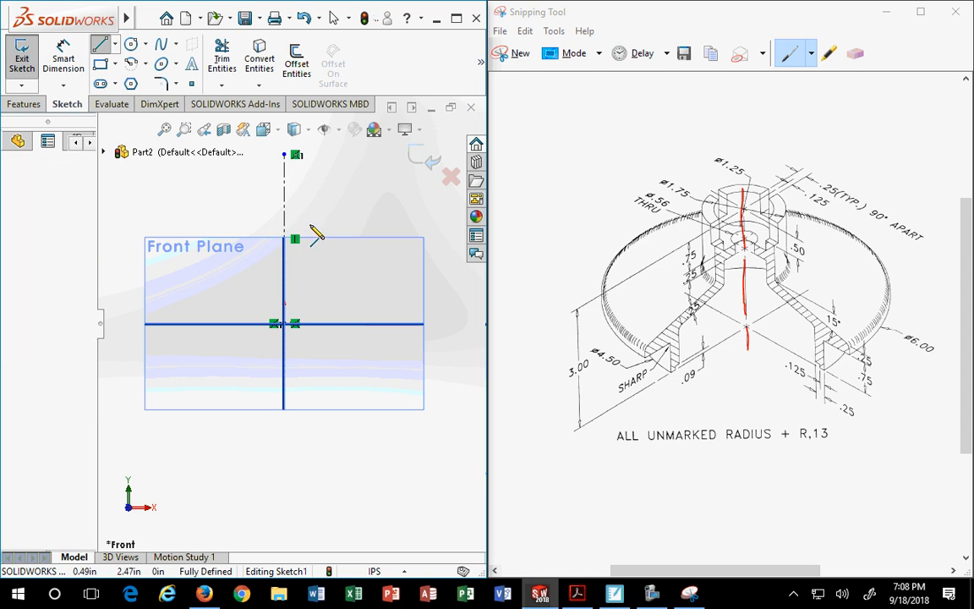
left_click(316, 228)
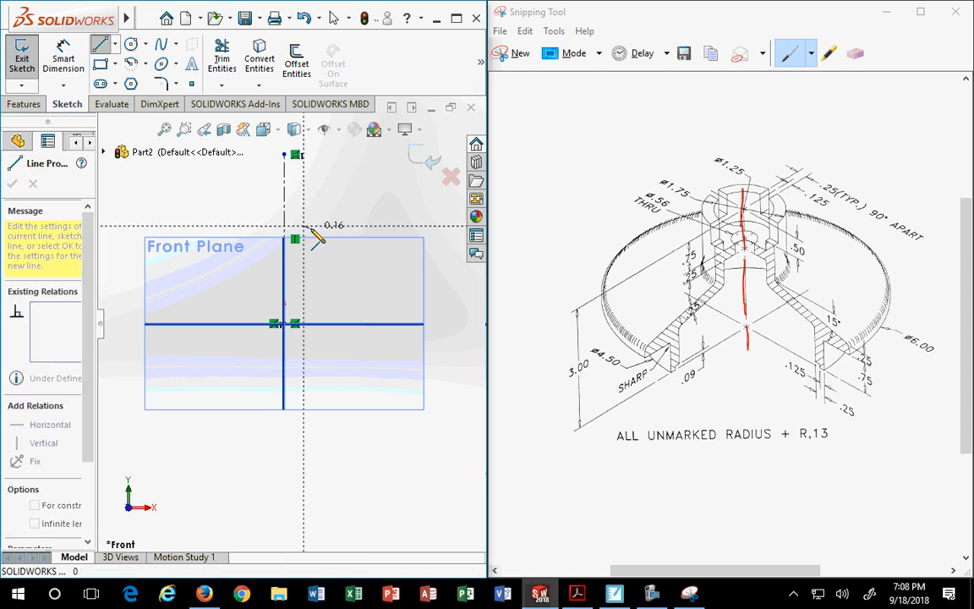
left_click(316, 227)
left_click(316, 254)
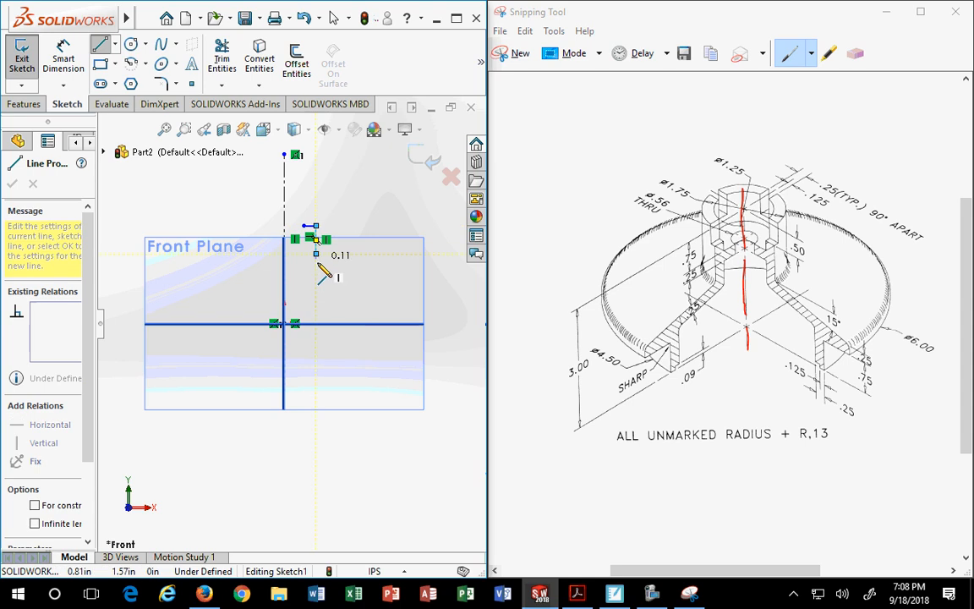
left_click(386, 286)
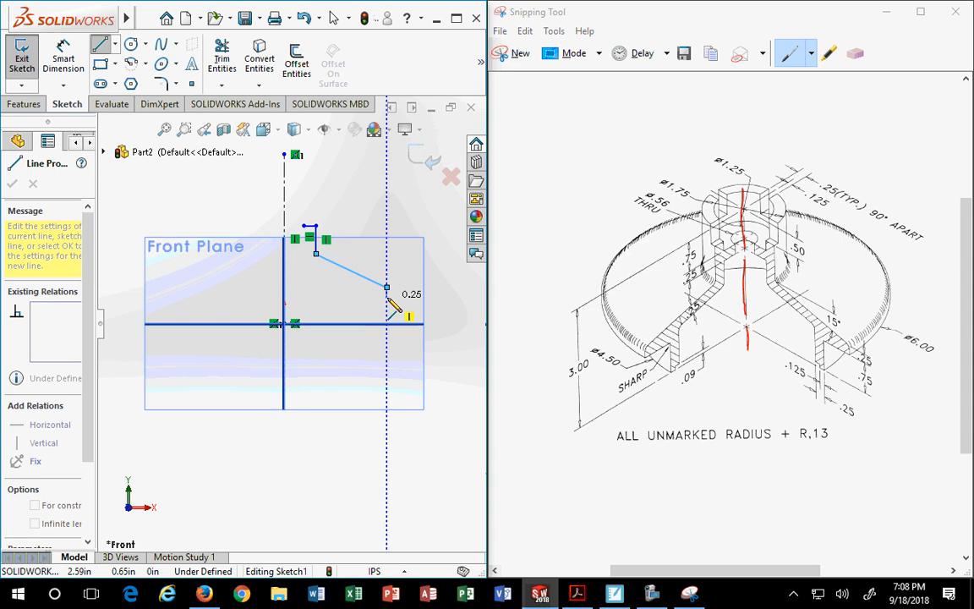
left_click(386, 296)
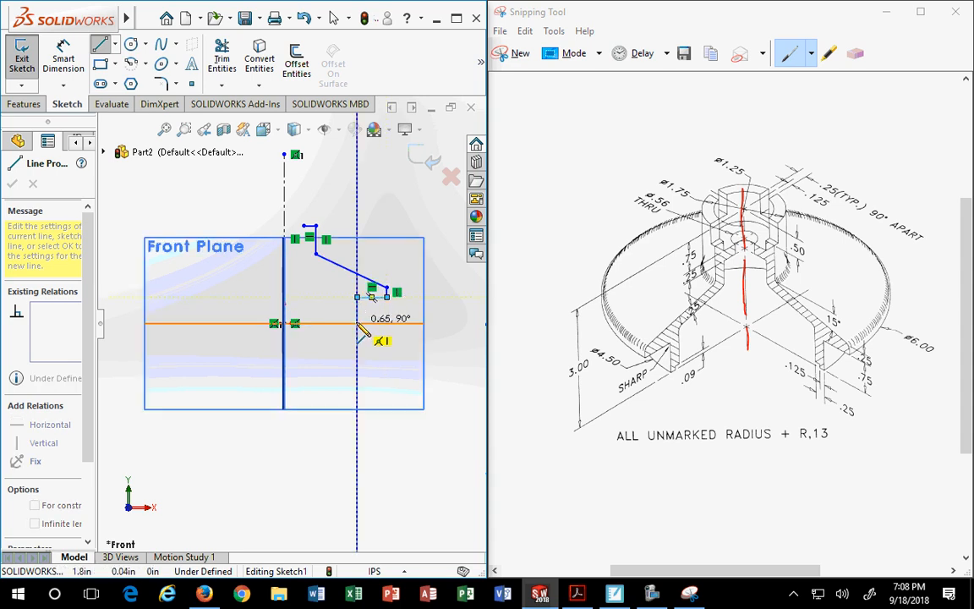
left_click(356, 319)
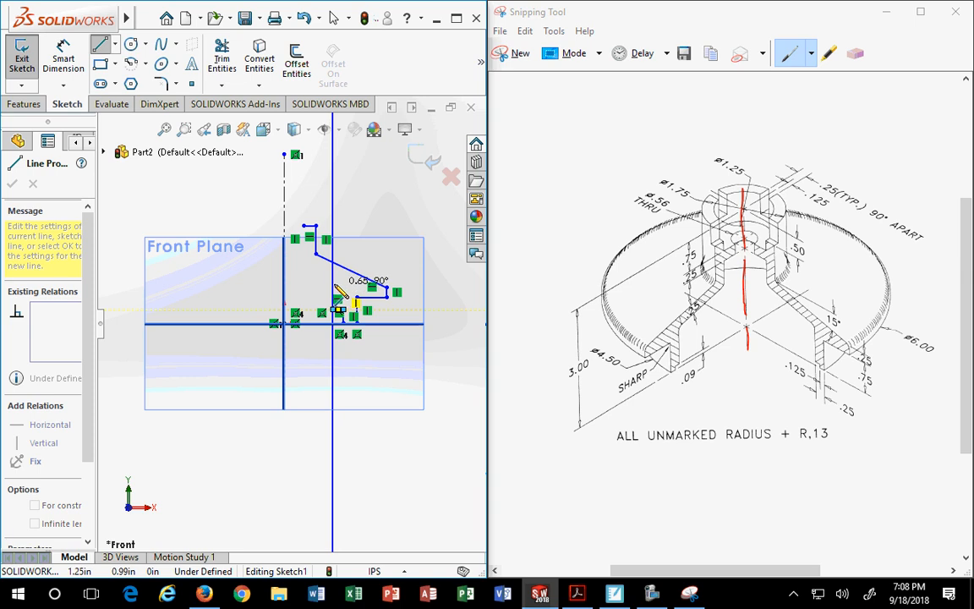
left_click(332, 284)
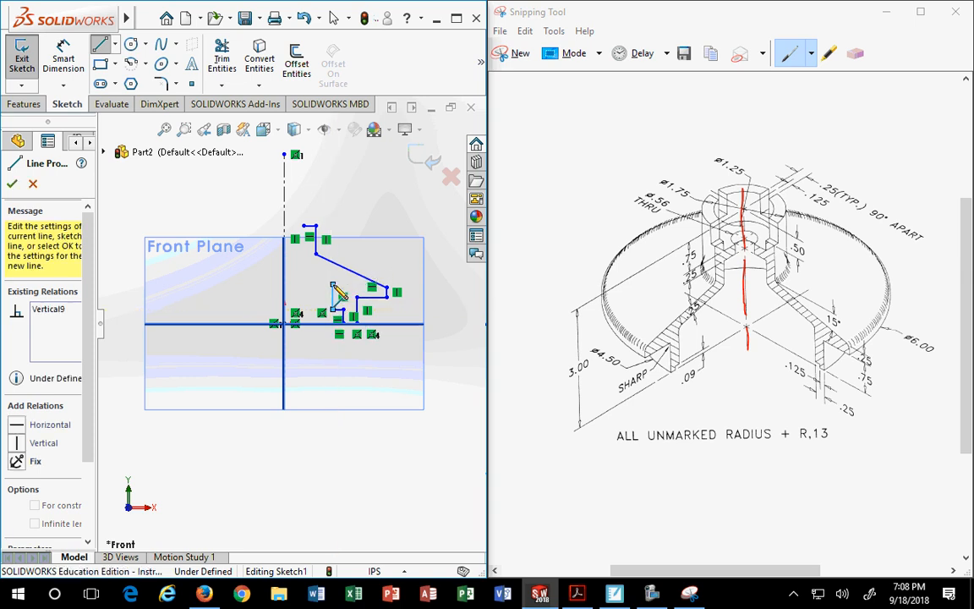
- Complete the half-section with the sloped inner side, short riser and inward ledge, and close it at the start of the top edge
scroll(307, 253, "up", 3)
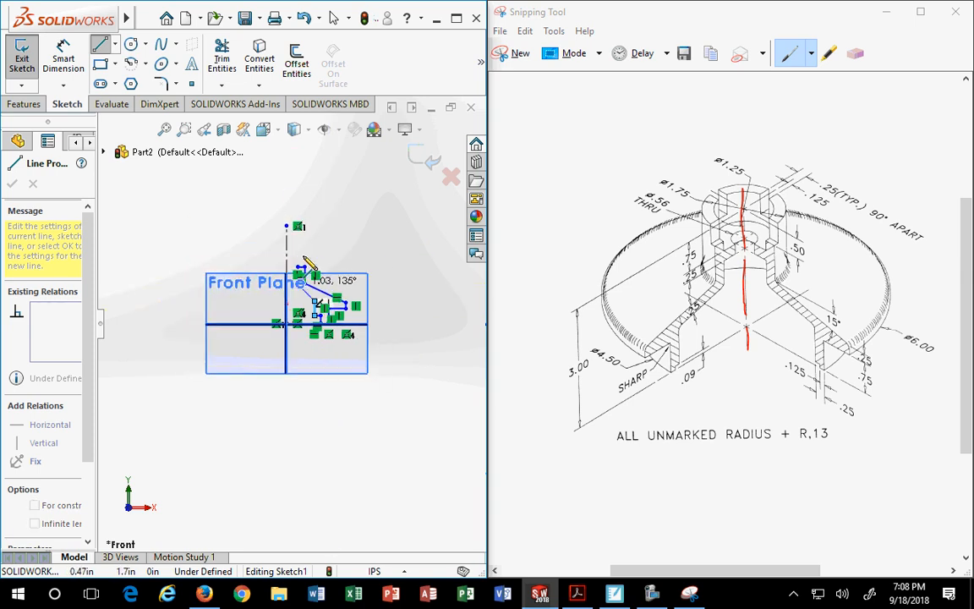
scroll(288, 268, "down", 2)
scroll(290, 287, "down", 4)
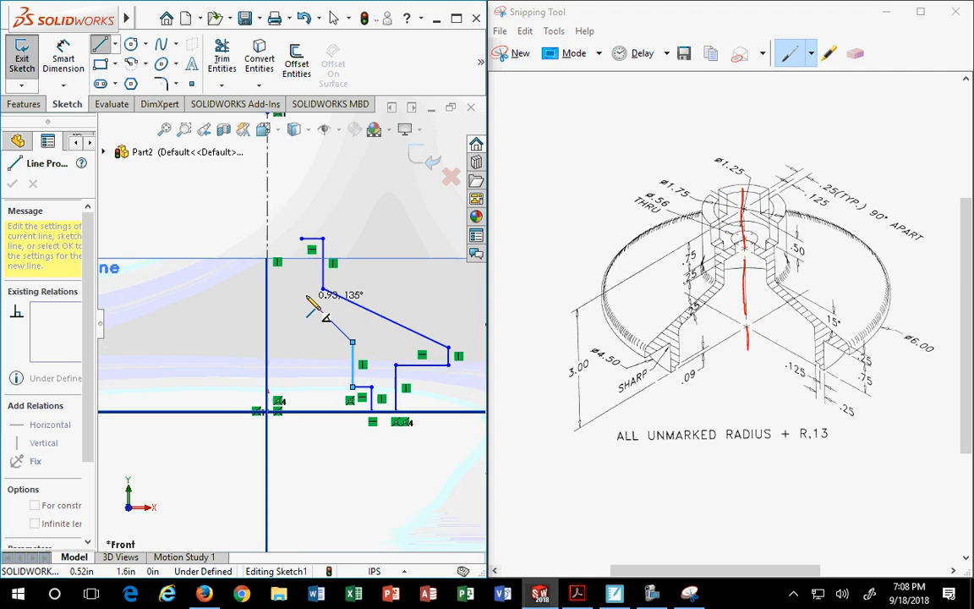
scroll(301, 310, "down", 3)
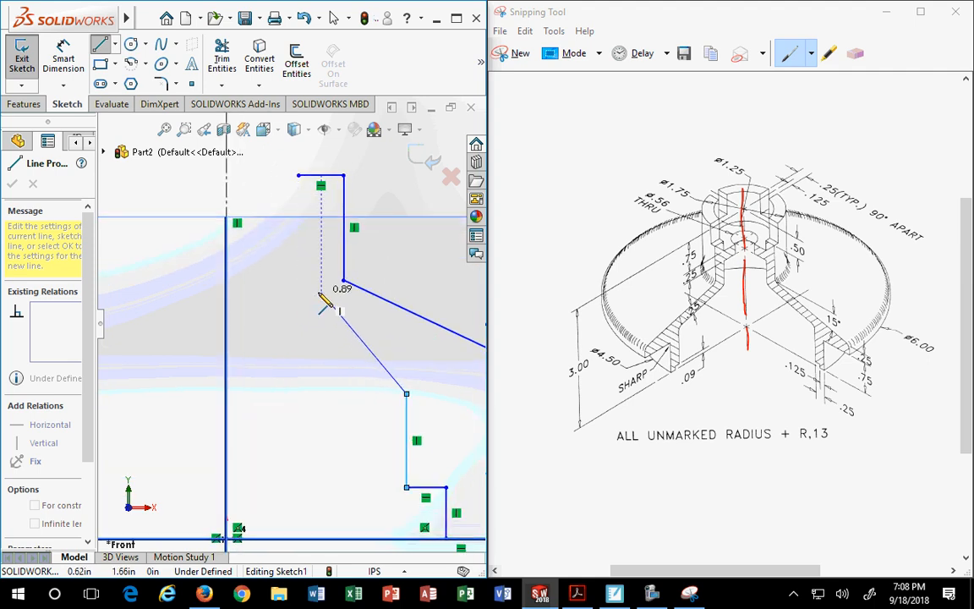
left_click(319, 263)
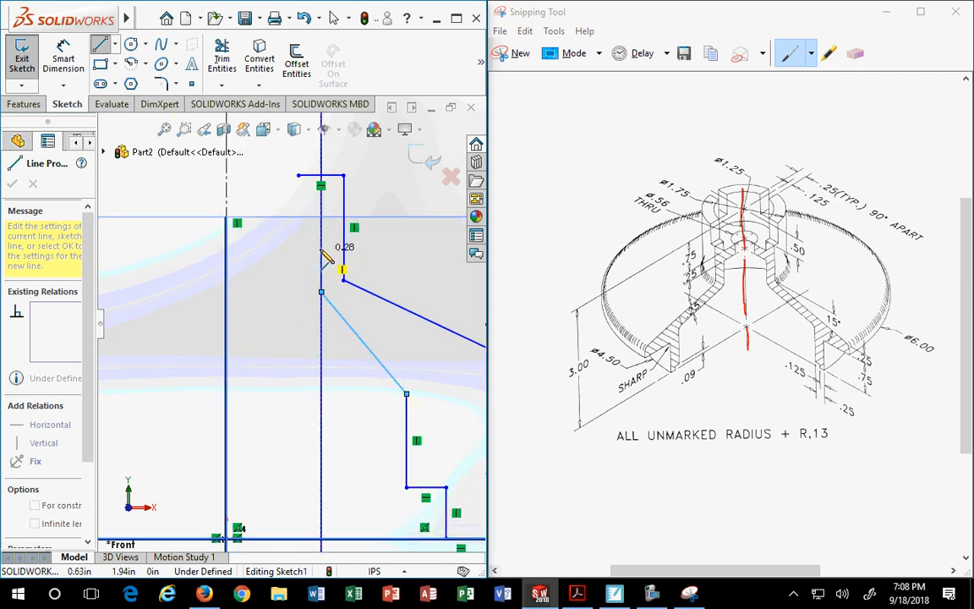
left_click(321, 248)
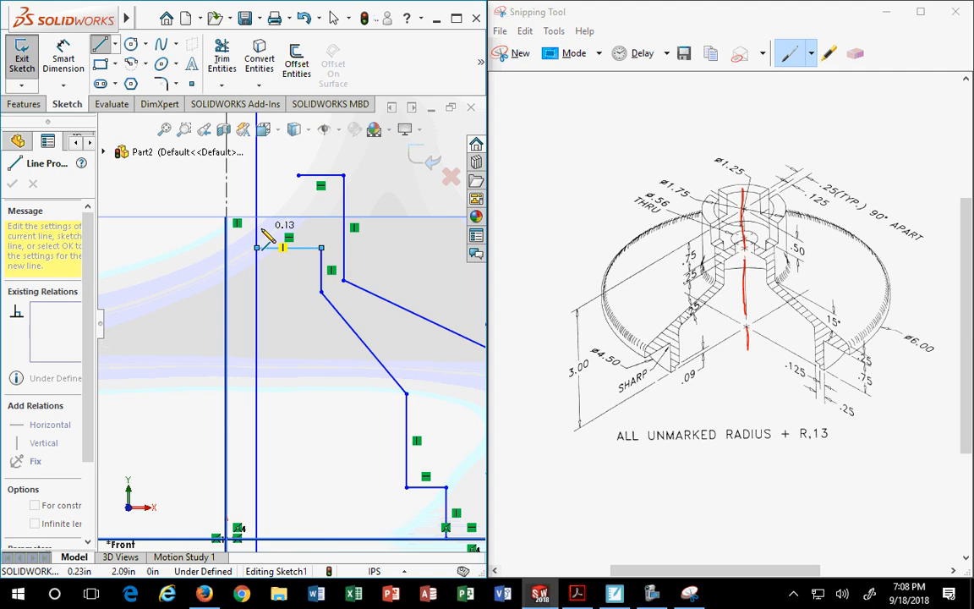
left_click(258, 241)
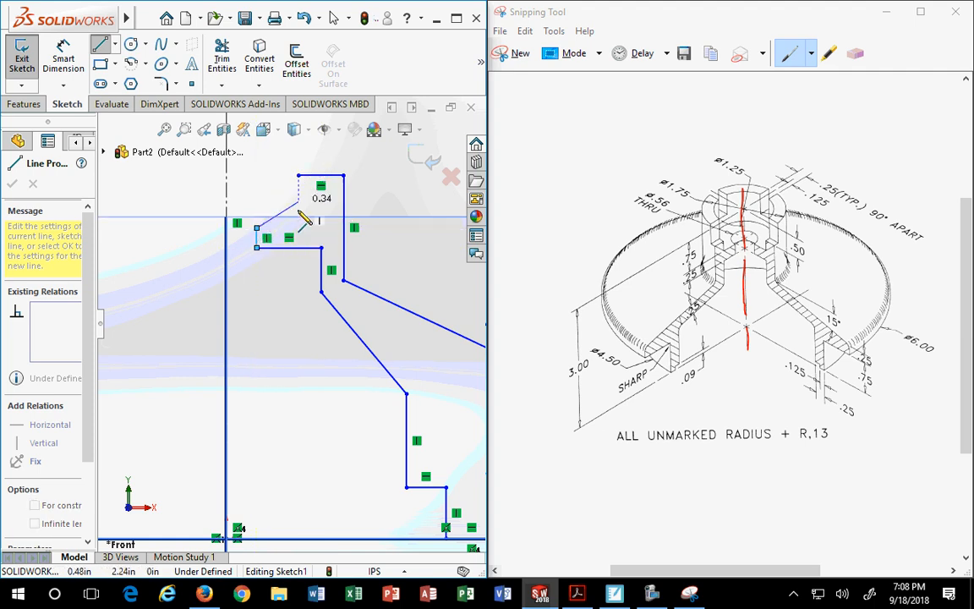
left_click(296, 229)
left_click(298, 175)
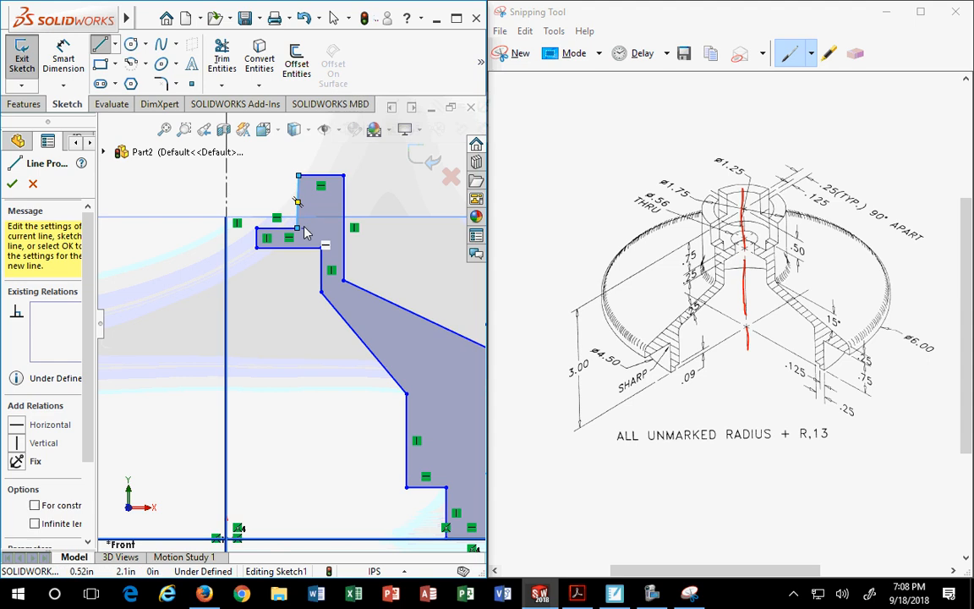
key("Escape")
- Move the profile's inner corner at the lower end of the inner slope up to about X 1.23 in, Y 1.09 in
scroll(279, 230, "down", 3)
scroll(283, 234, "up", 5)
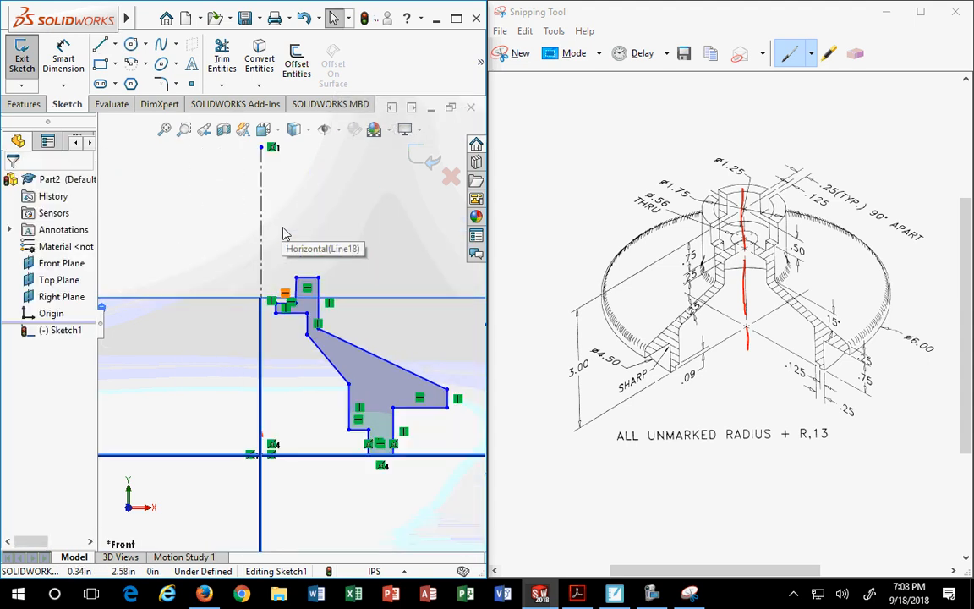
scroll(326, 348, "down", 2)
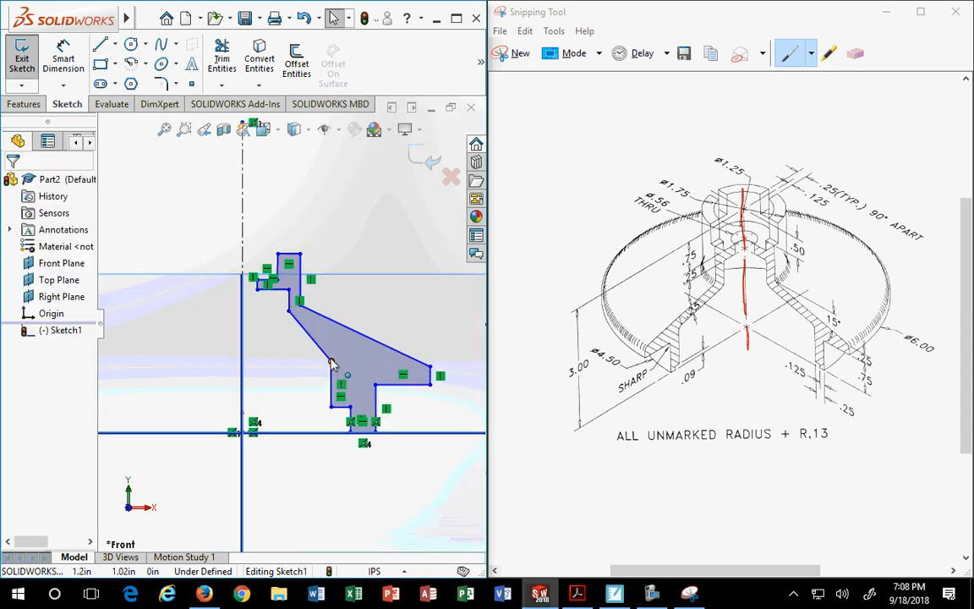
mouse_move(332, 361)
left_mouse_down()
mouse_move(340, 340)
mouse_move(332, 354)
left_mouse_up()
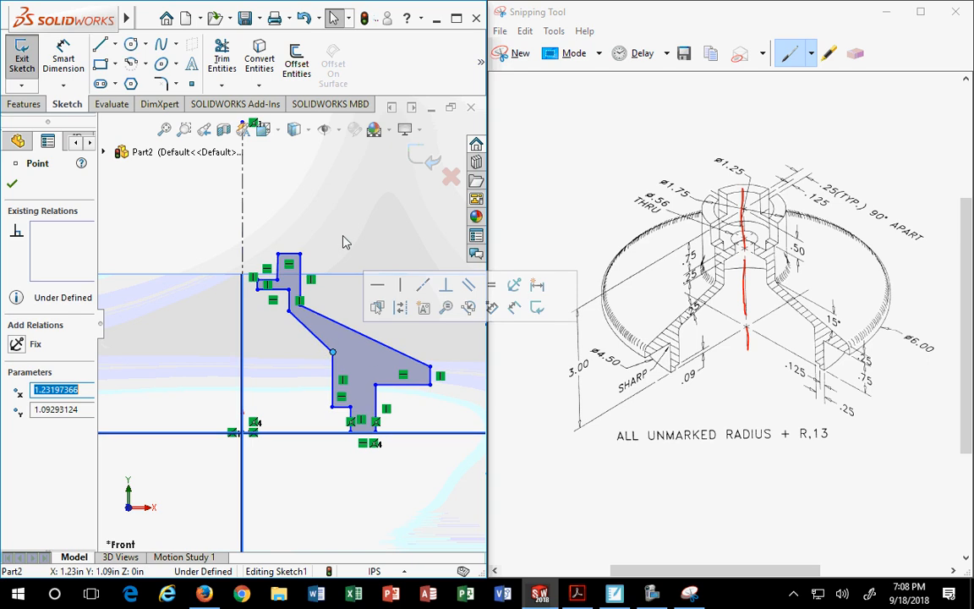
left_click(341, 237)
- Dimension the profile's overall height from its top edge to its bottom edge as 3 in, circling the 3.00 on the snip
scroll(340, 238, "up", 2)
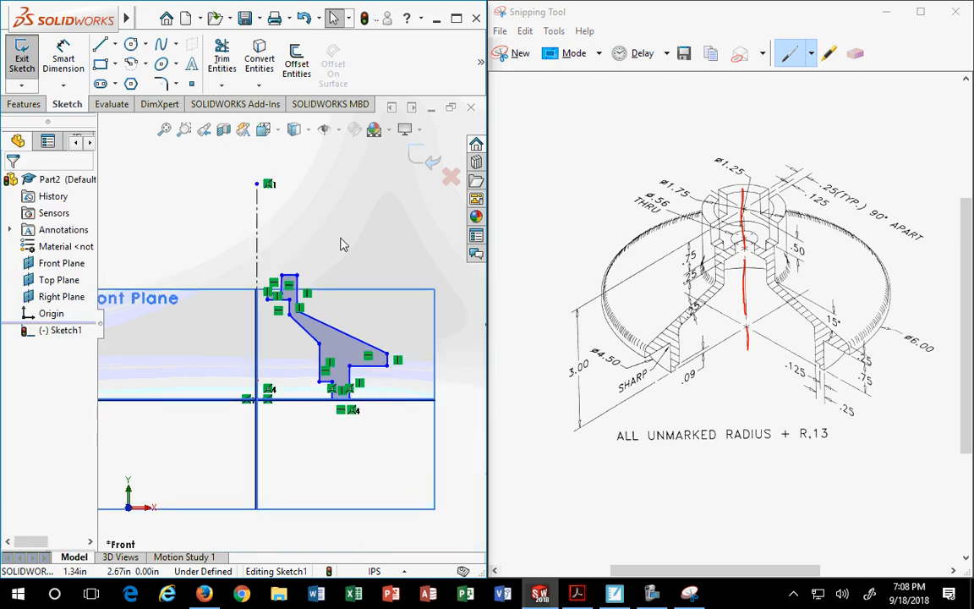
left_click(63, 59)
left_click(291, 281)
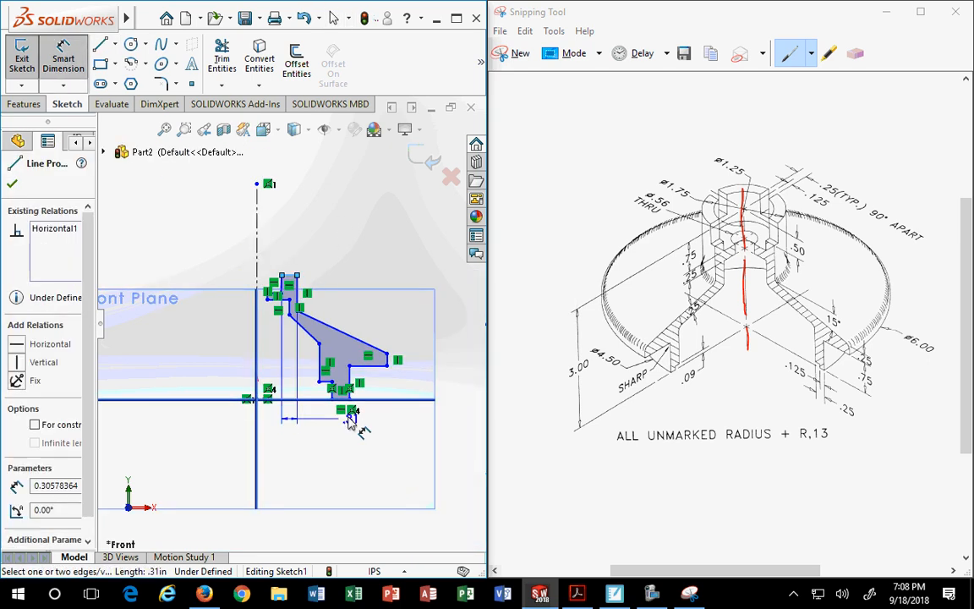
scroll(355, 422, "down", 2)
left_click(341, 387)
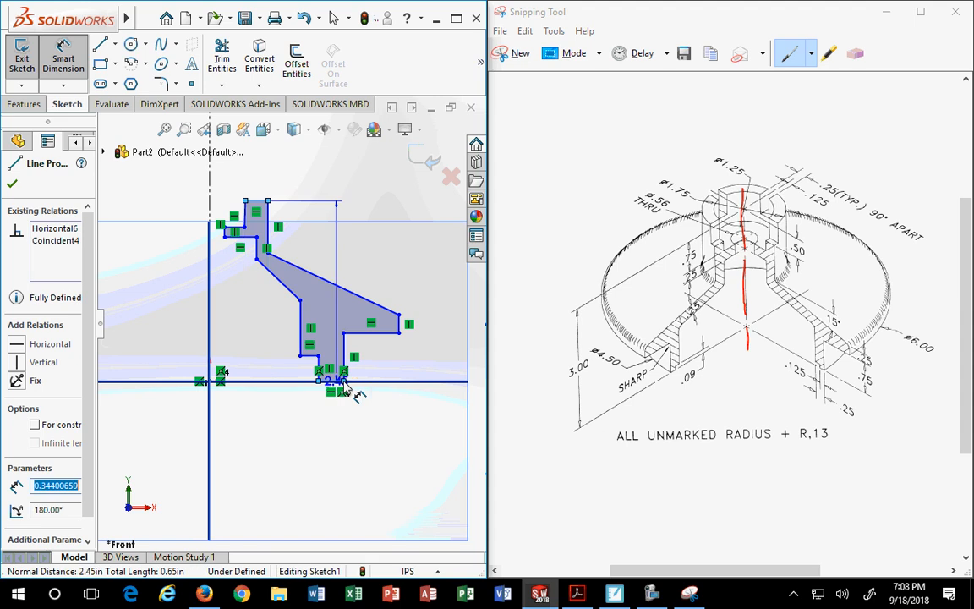
scroll(445, 305, "up", 2)
left_click(448, 305)
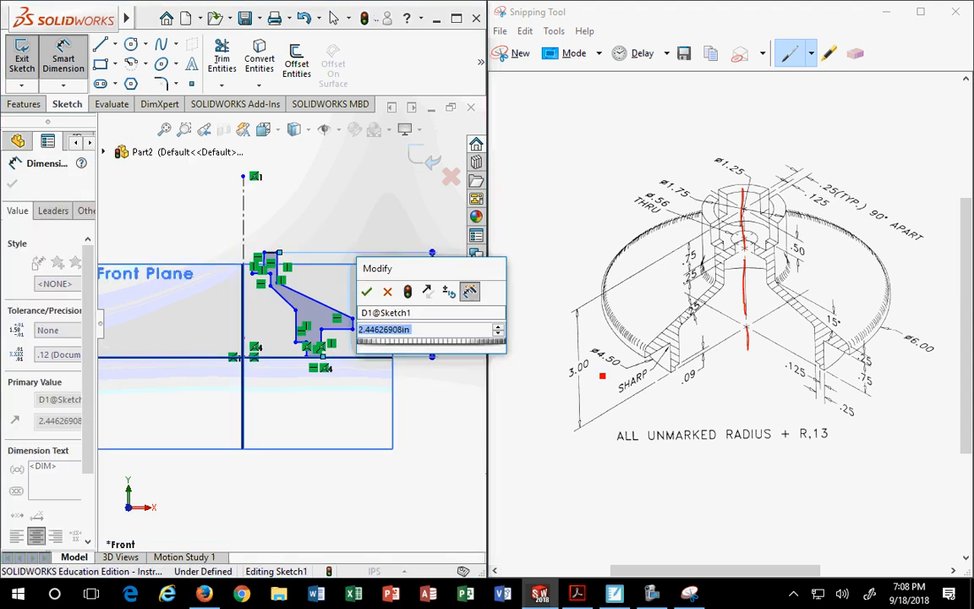
left_click(560, 377)
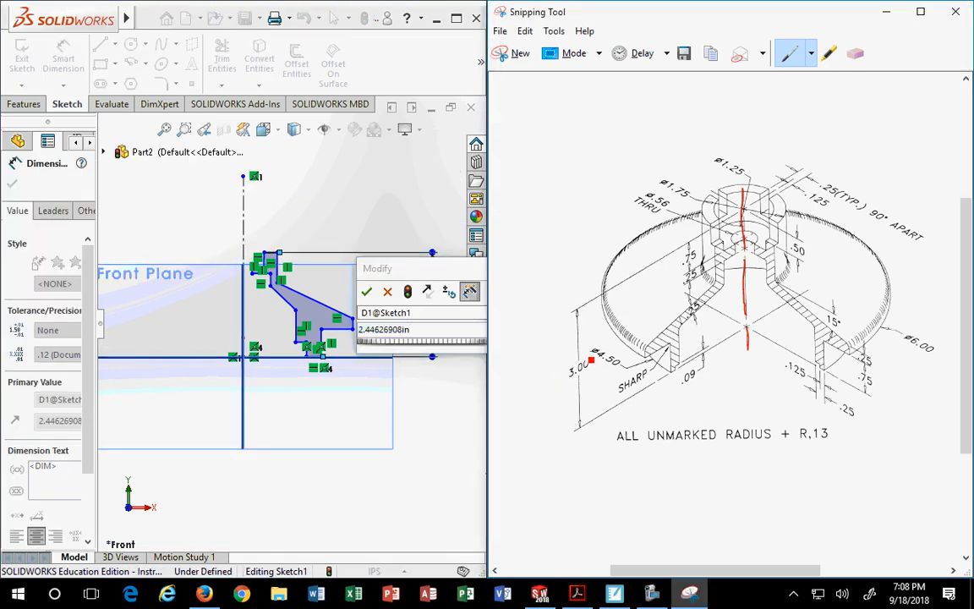
left_click(414, 338)
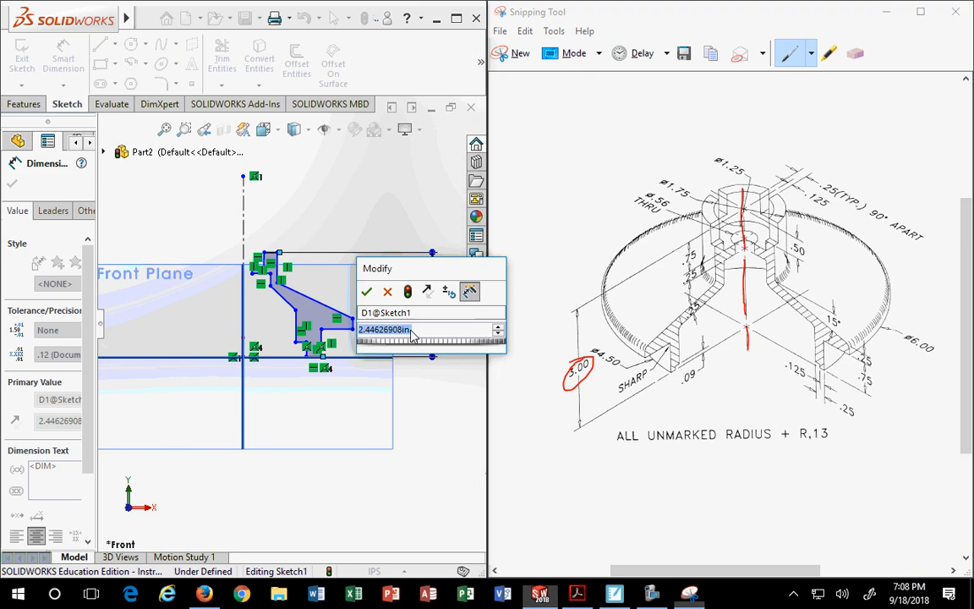
type("3")
key("Return")
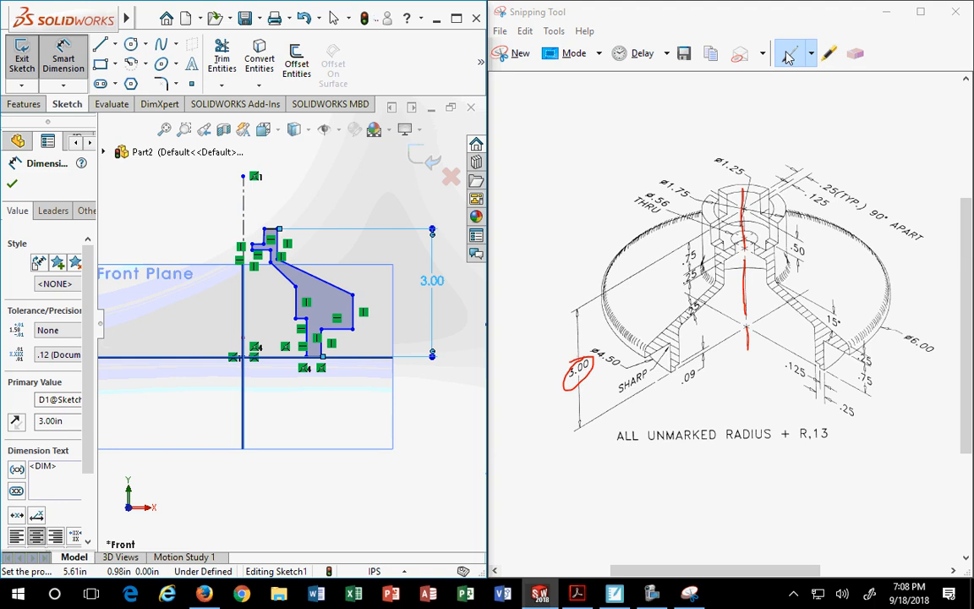
- Erase the red circle around the 3.00 dimension on the snip and reactivate the pen
left_click(855, 54)
left_click(574, 367)
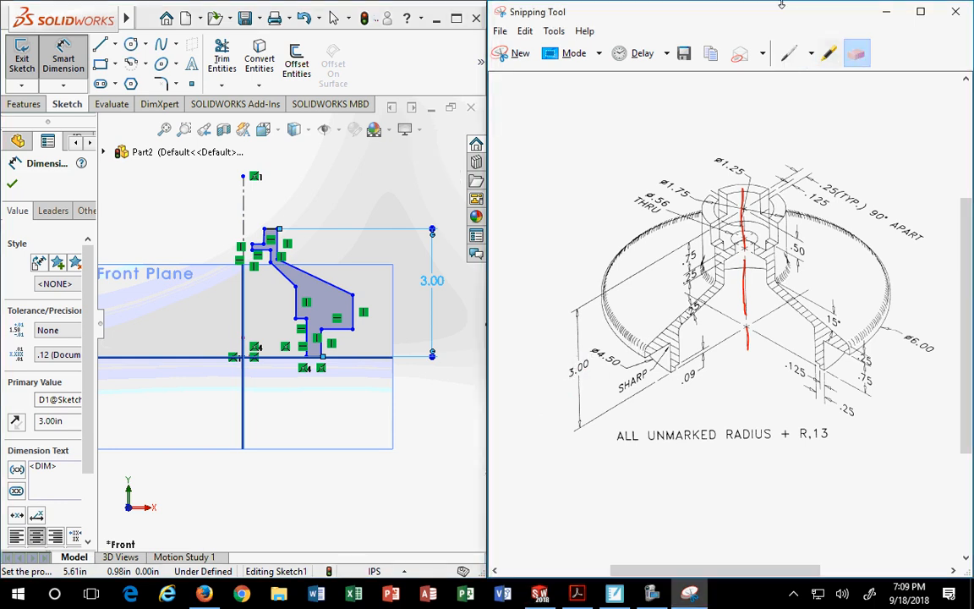
left_click(788, 53)
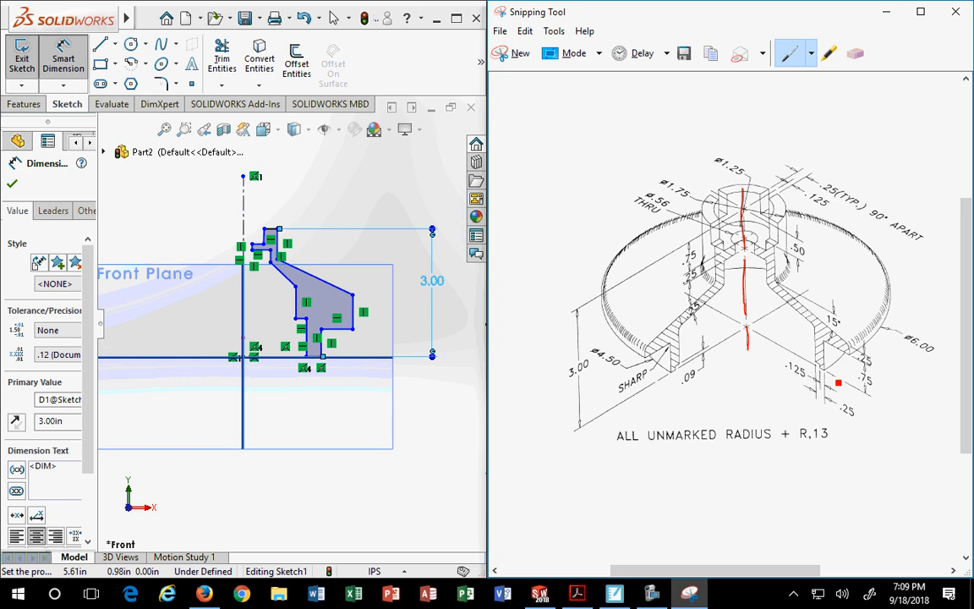
- Dimension the horizontal width of the profile's bottom foot between its two vertical edges as 0.125 in
scroll(324, 367, "down", 3)
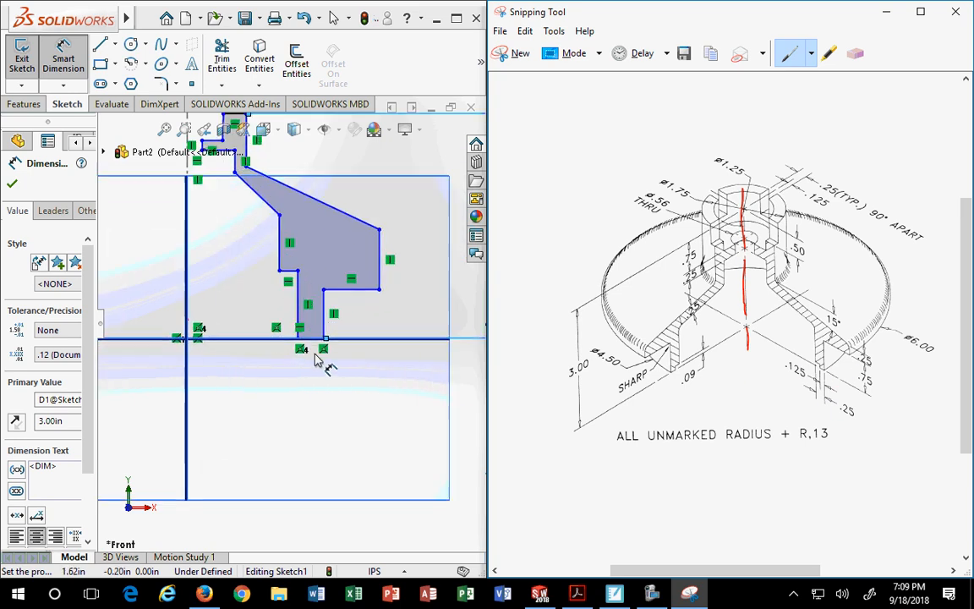
scroll(292, 320, "up", 1)
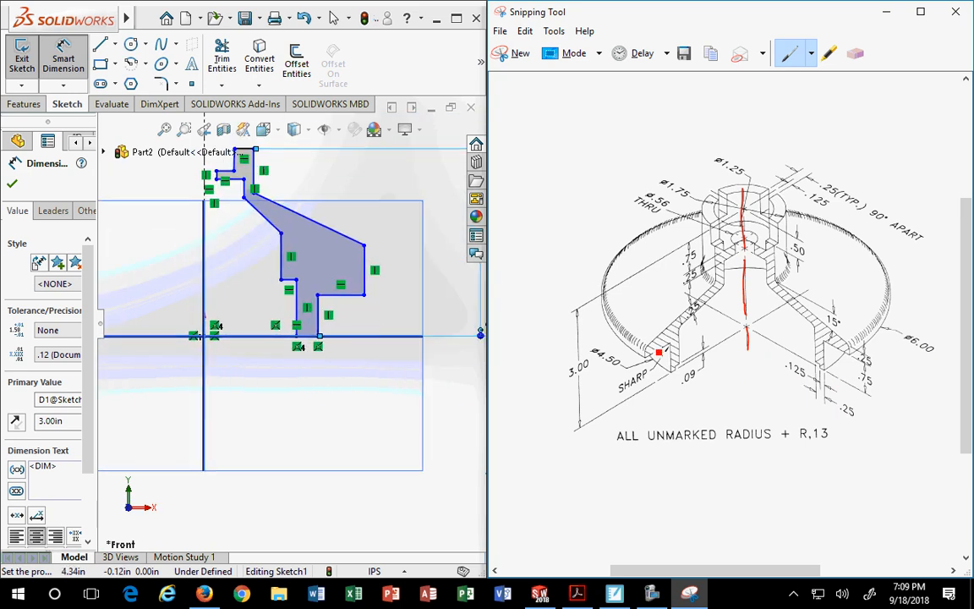
scroll(676, 330, "down", 2)
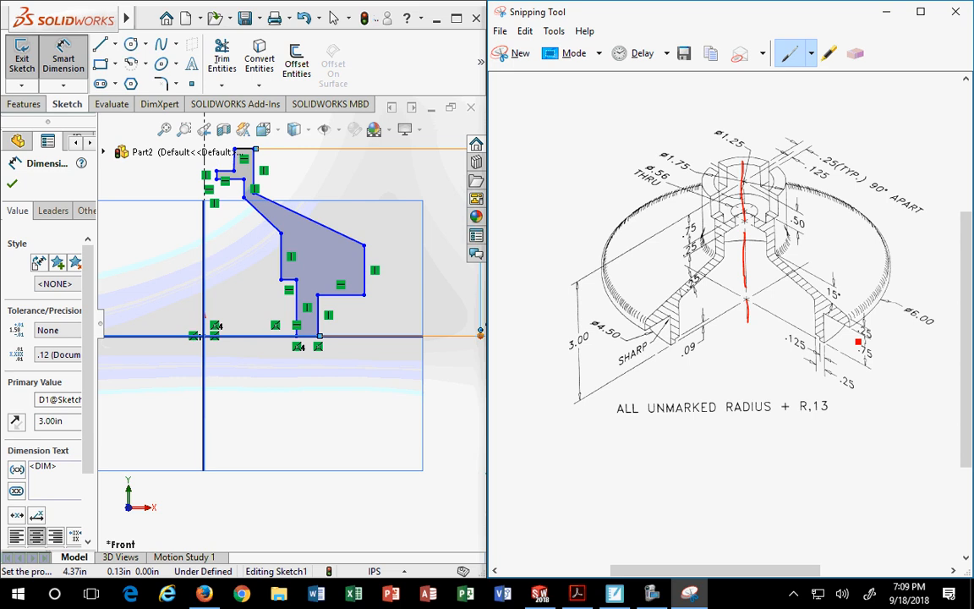
left_click(301, 309)
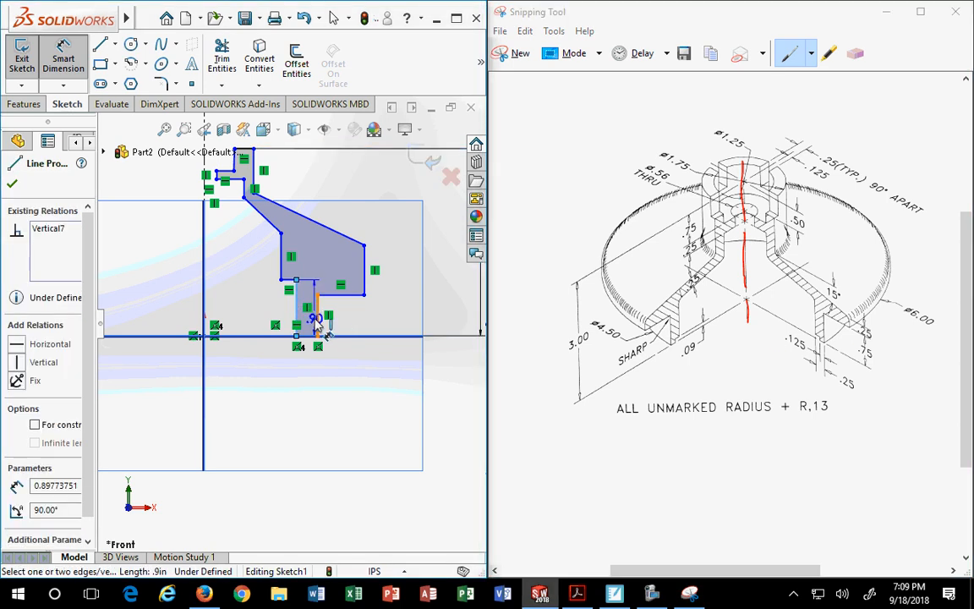
left_click(355, 391)
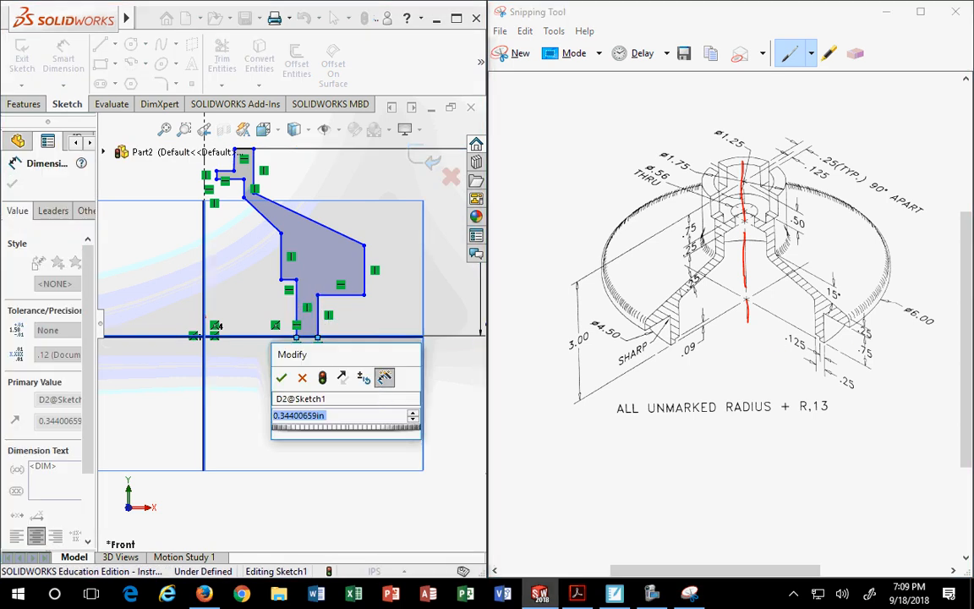
type(".125")
key("Return")
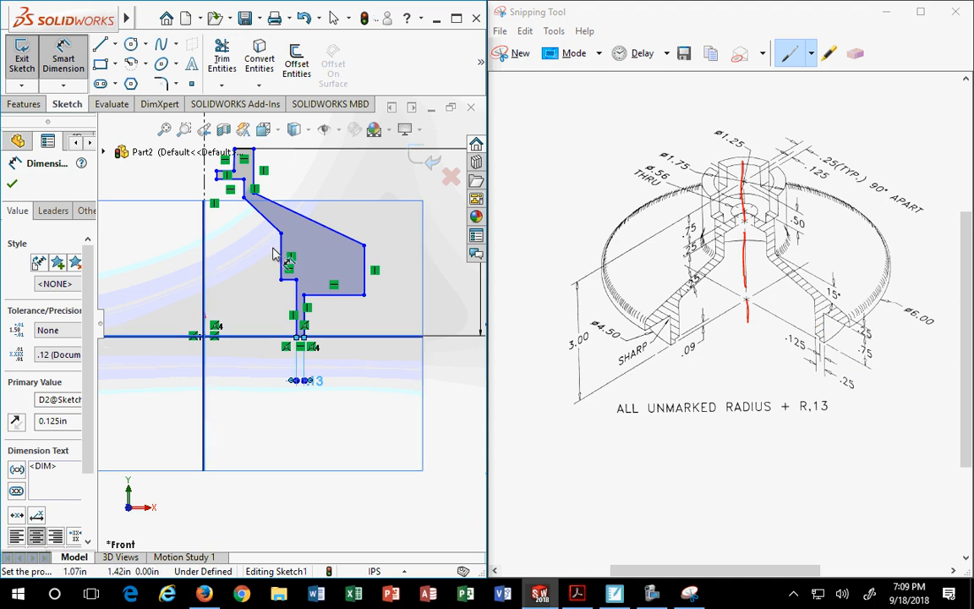
- Dimension the horizontal distance from the profile's inner vertical edge above the step to the foot's outer vertical edge as 0.25 in
left_click(300, 306)
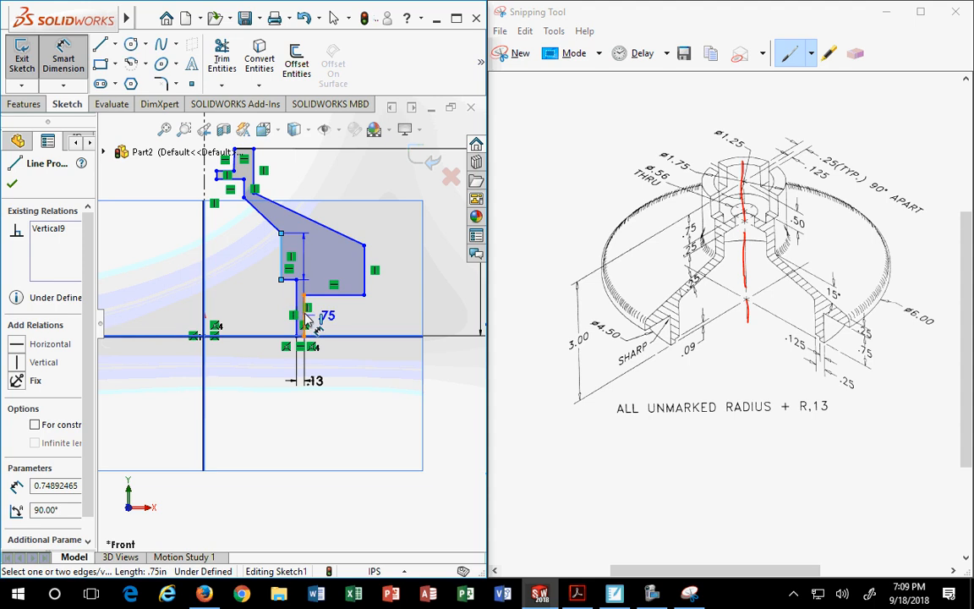
left_click(280, 258)
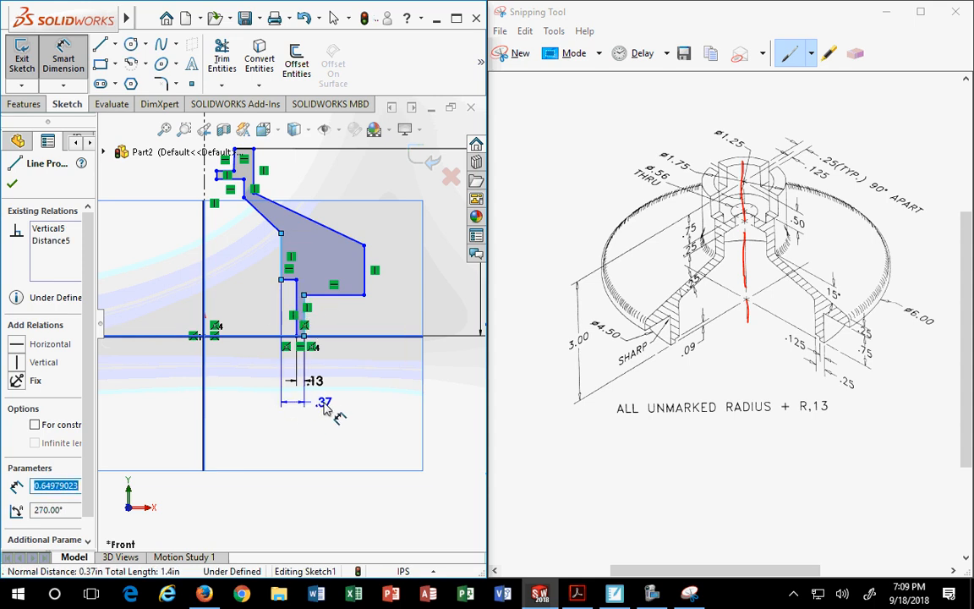
left_click(328, 408)
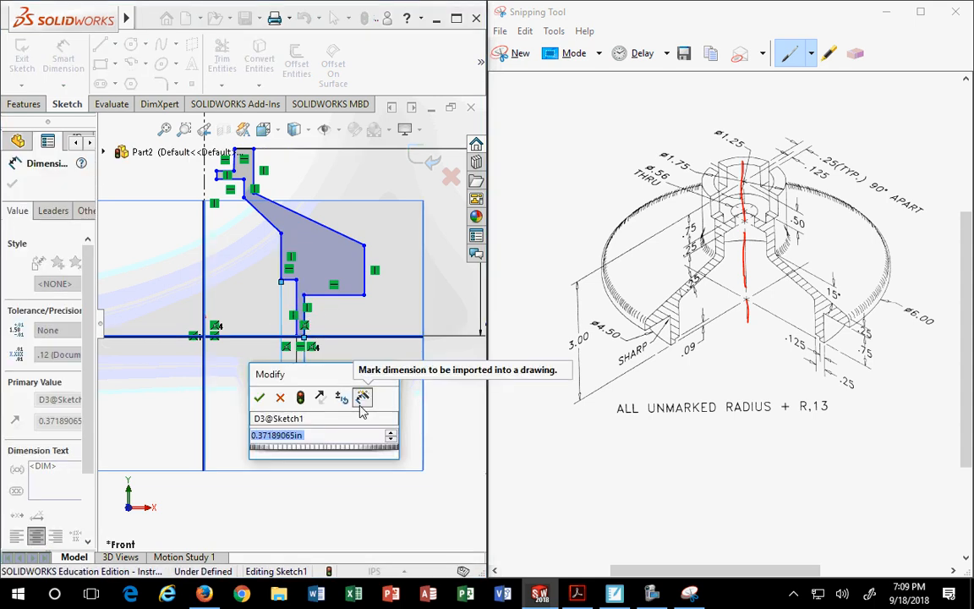
type(".25")
key("Return")
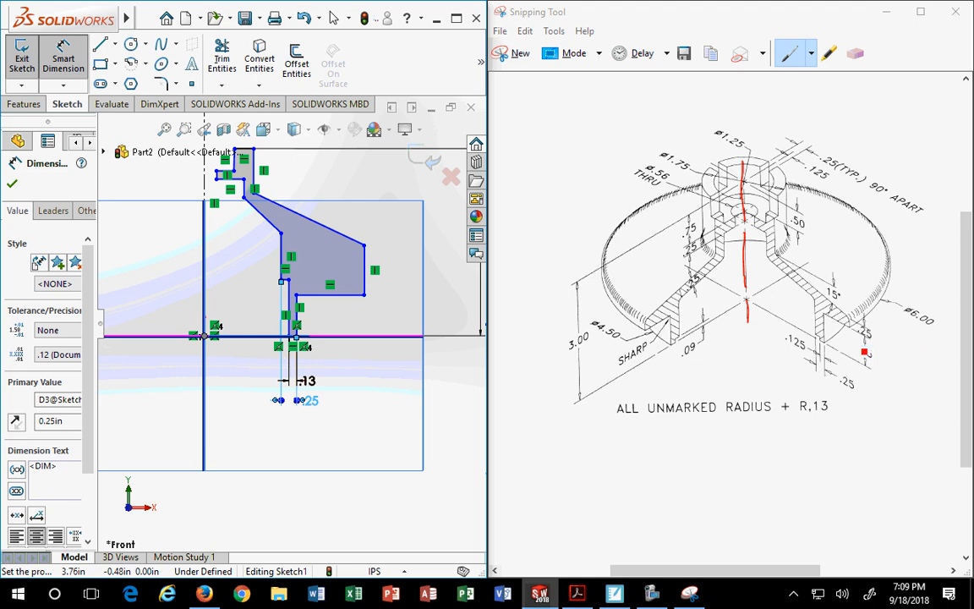
left_click(203, 202)
left_click(364, 272)
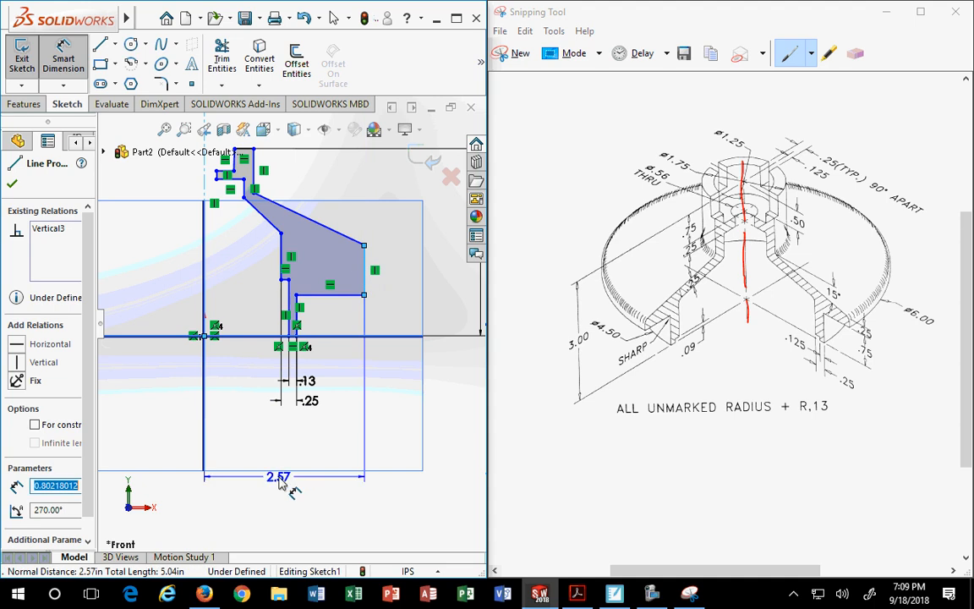
scroll(245, 436, "up", 2)
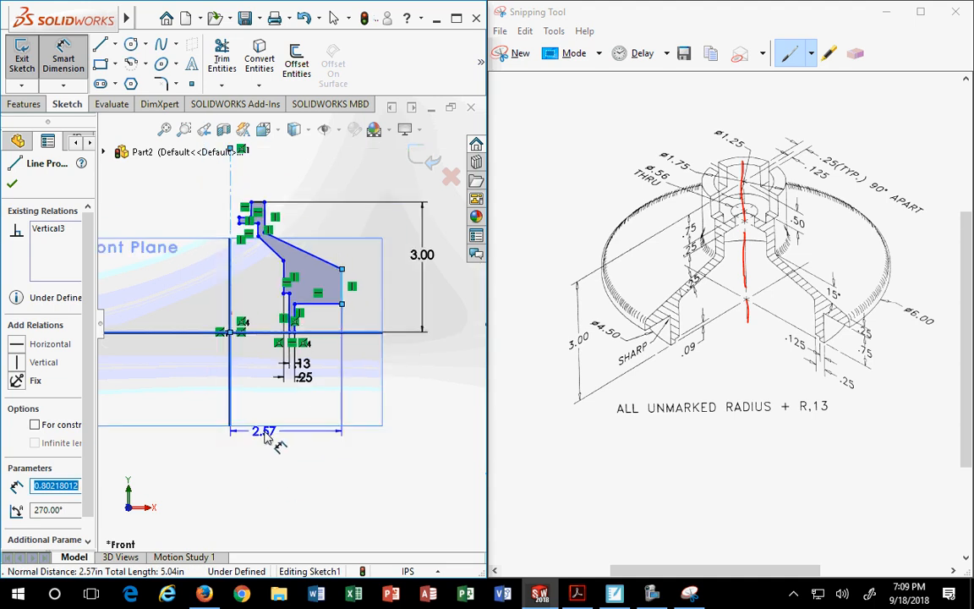
scroll(265, 434, "down", 2)
middle_click_drag(282, 418, 285, 418)
scroll(296, 426, "down", 3)
scroll(292, 427, "up", 5)
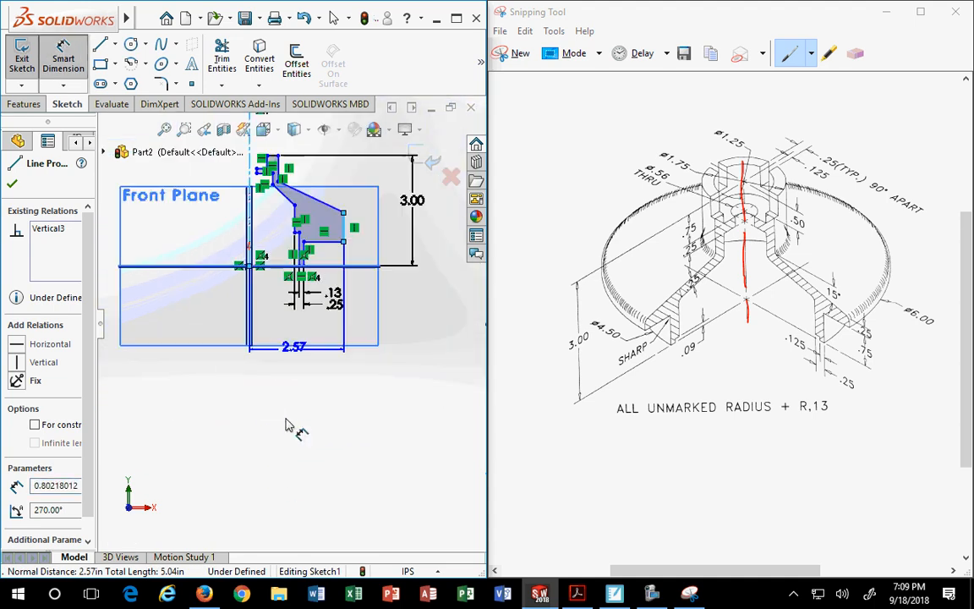
key("Escape")
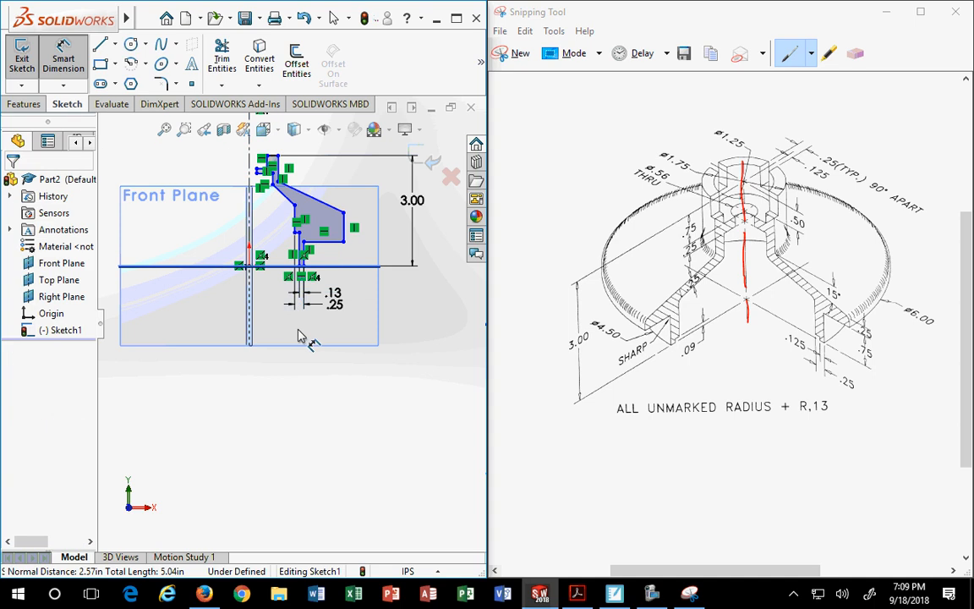
scroll(294, 344, "up", 3)
scroll(273, 305, "down", 4)
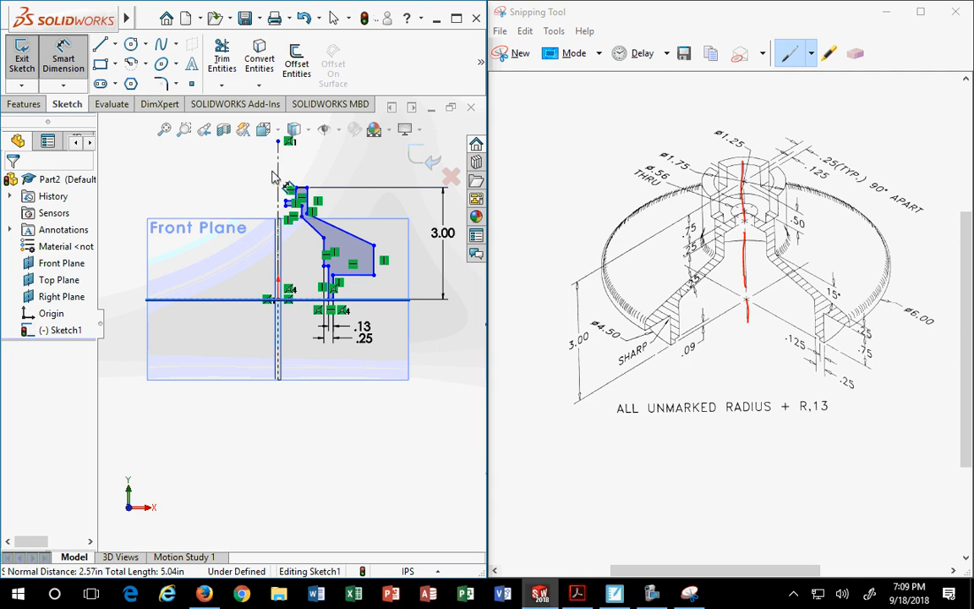
left_click(278, 182)
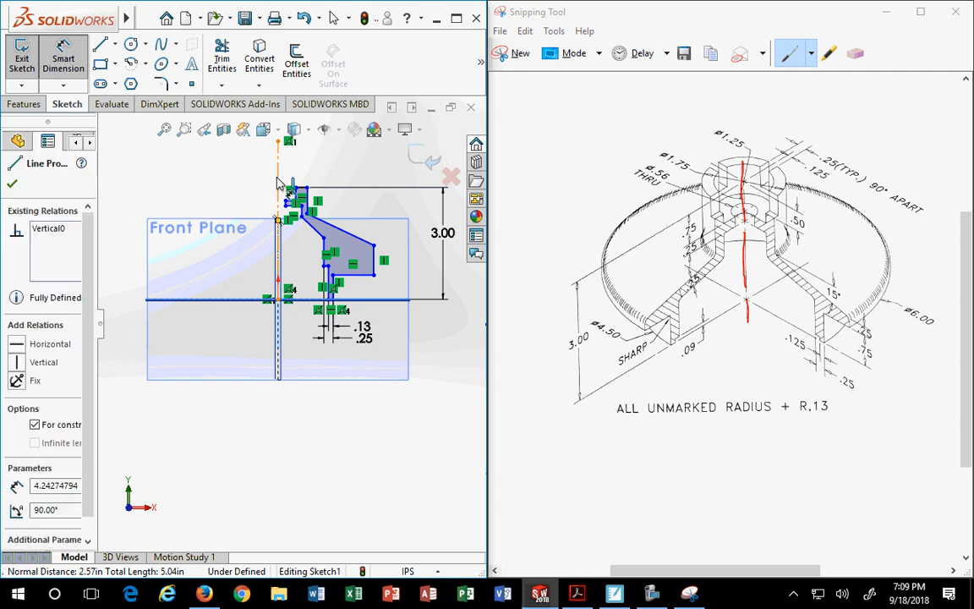
scroll(330, 331, "up", 2)
scroll(321, 327, "down", 3)
scroll(322, 329, "down", 3)
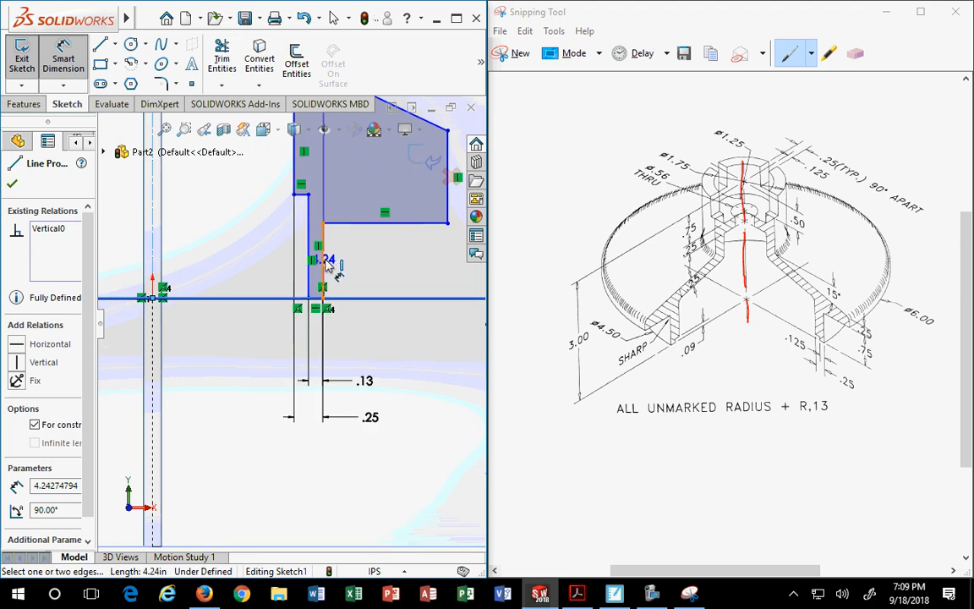
left_click(452, 177)
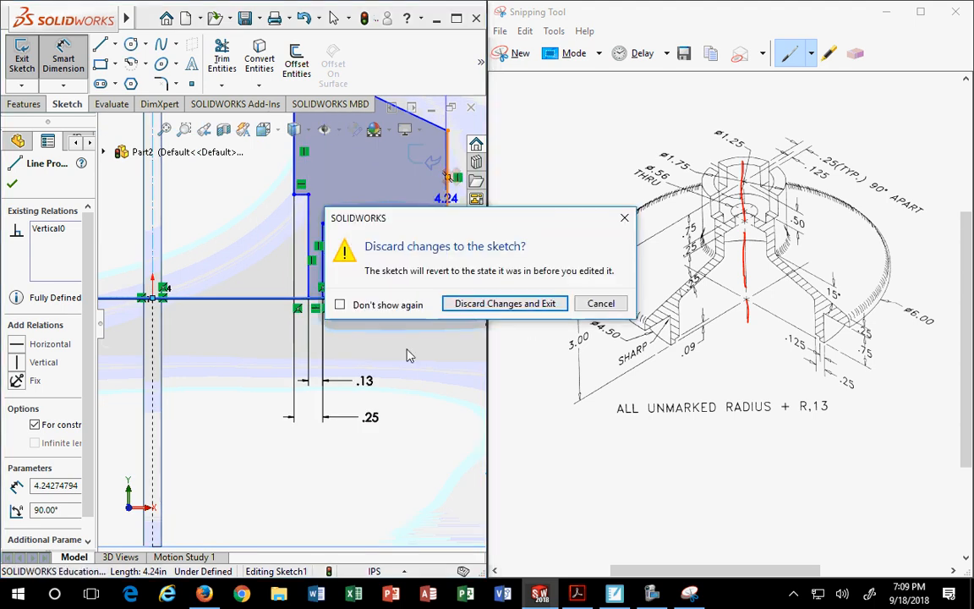
left_click(481, 301)
scroll(300, 321, "up", 2)
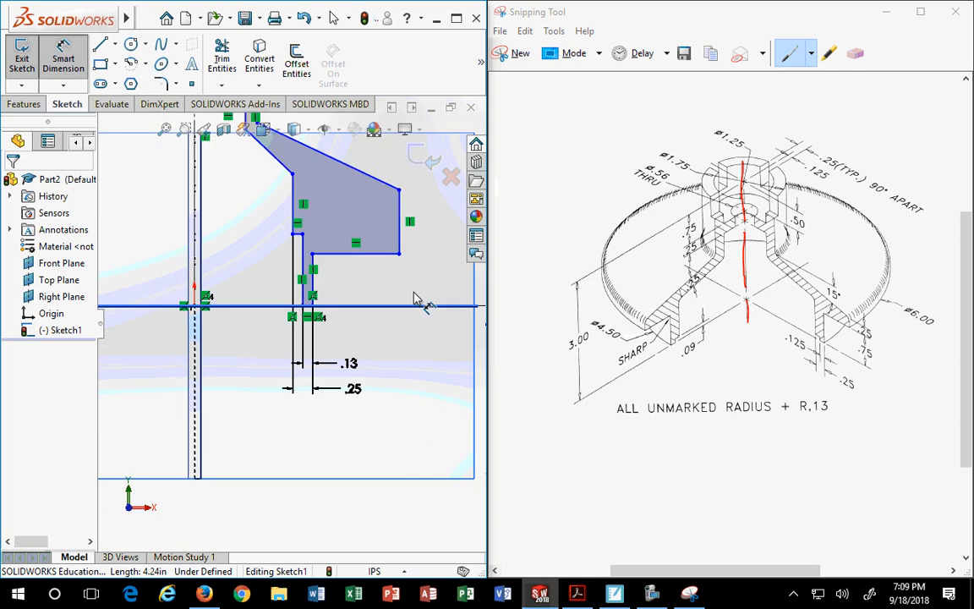
scroll(392, 244, "down", 3)
scroll(245, 228, "down", 1)
scroll(287, 270, "up", 3)
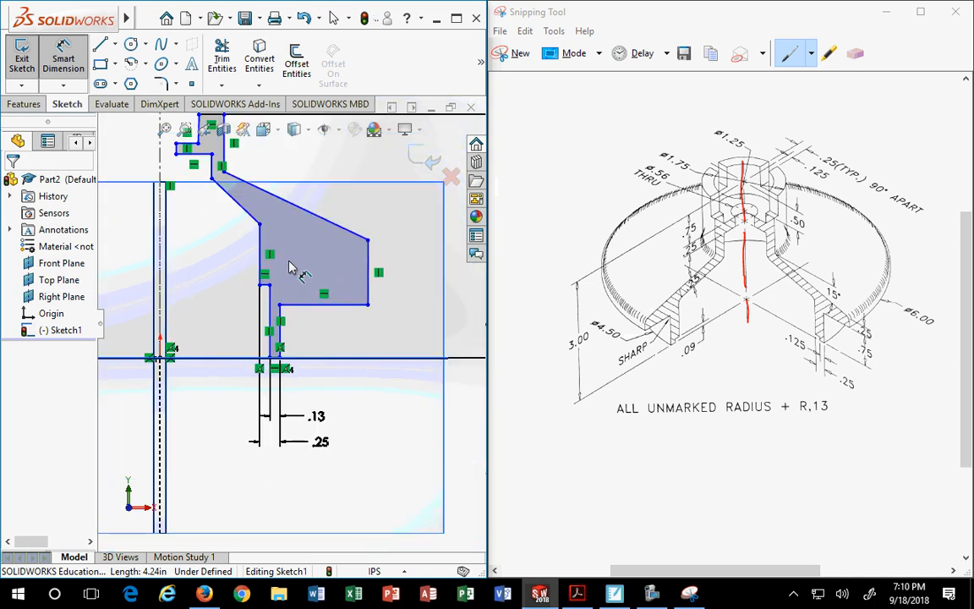
- Dimension the outer vertical edge across the centerline as a doubled, diameter-style distance of 6 in, placed below the profile
left_click(203, 202)
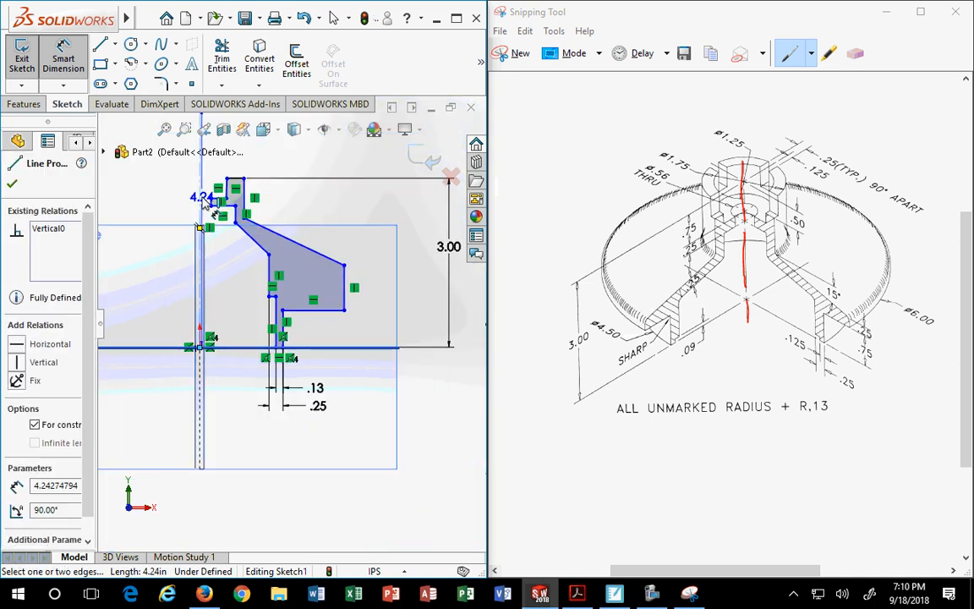
left_click(342, 290, "ctrl")
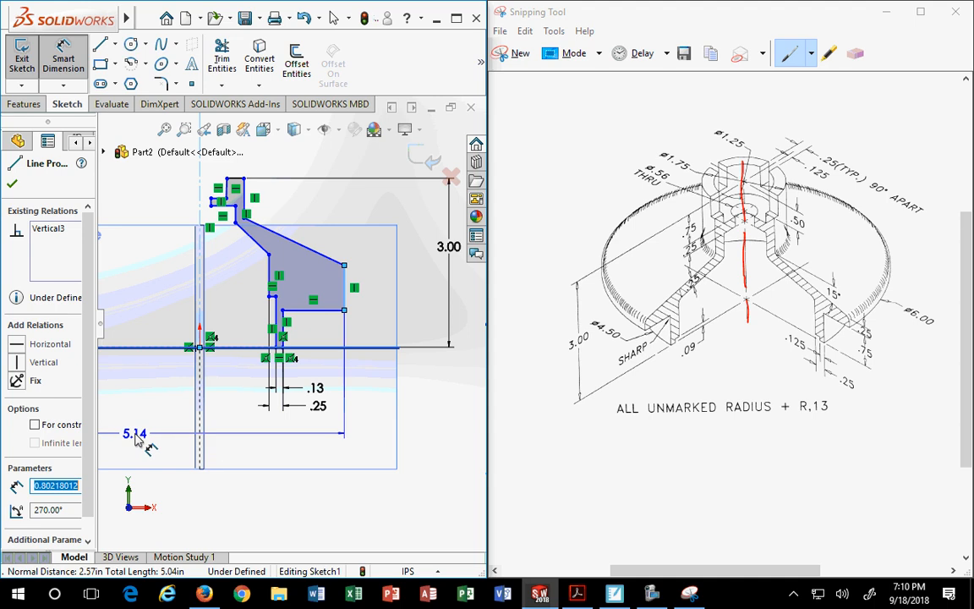
key("z")
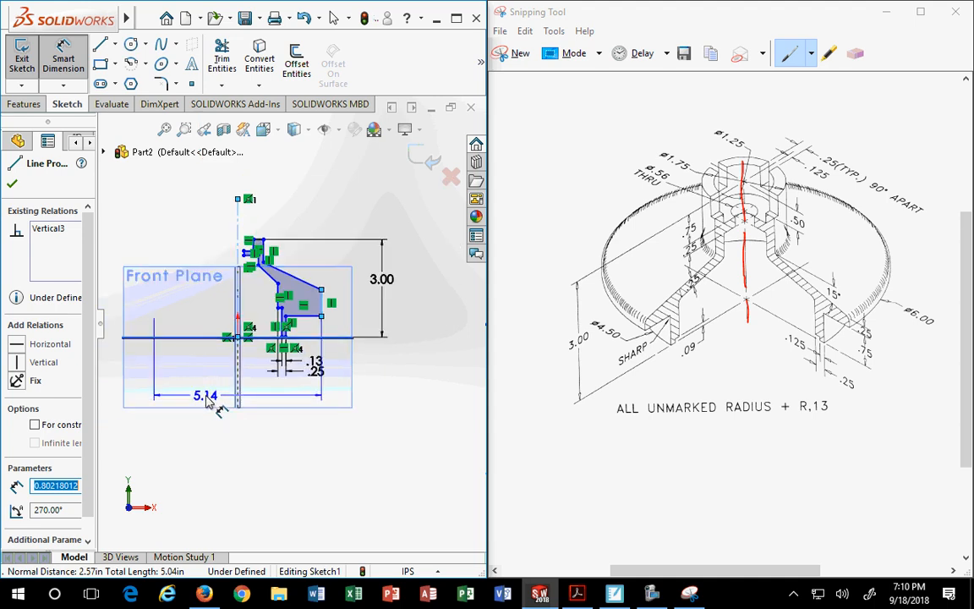
left_click(228, 450)
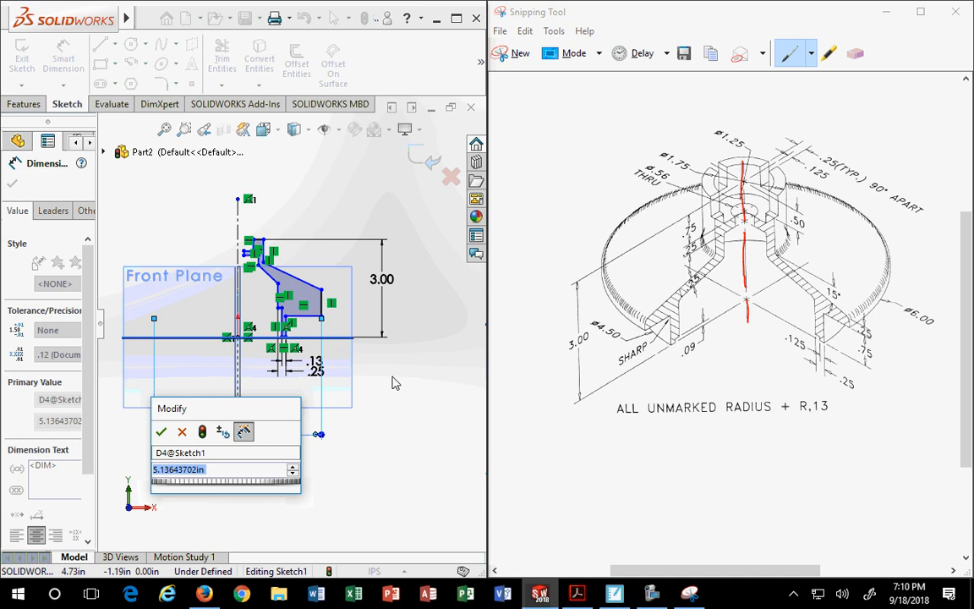
type("6")
key("Return")
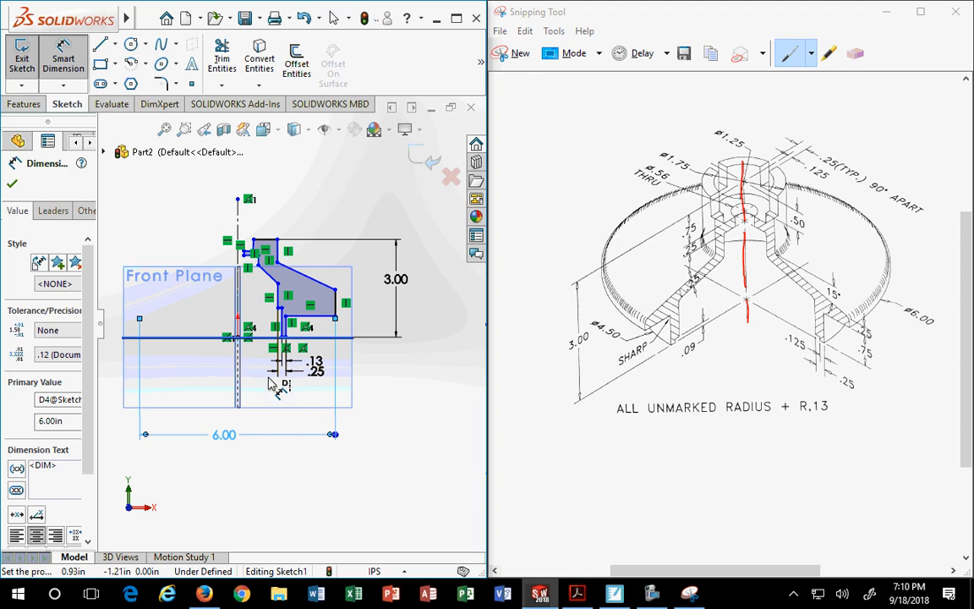
- Dimension the upper lip's inner edge across the centerline as a doubled distance of 0.4 in, and delete that dimension
scroll(250, 379, "down", 2)
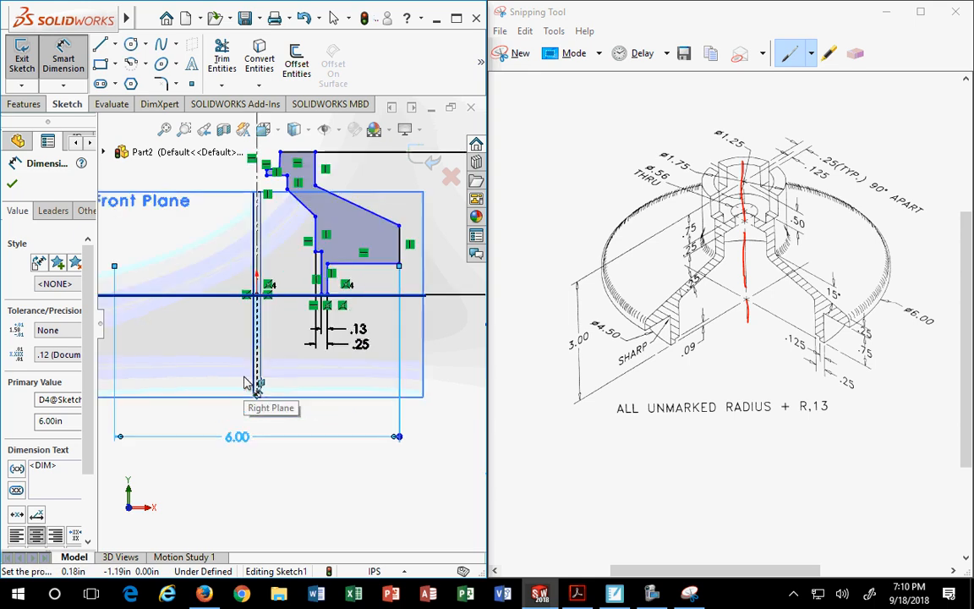
scroll(272, 230, "down", 2)
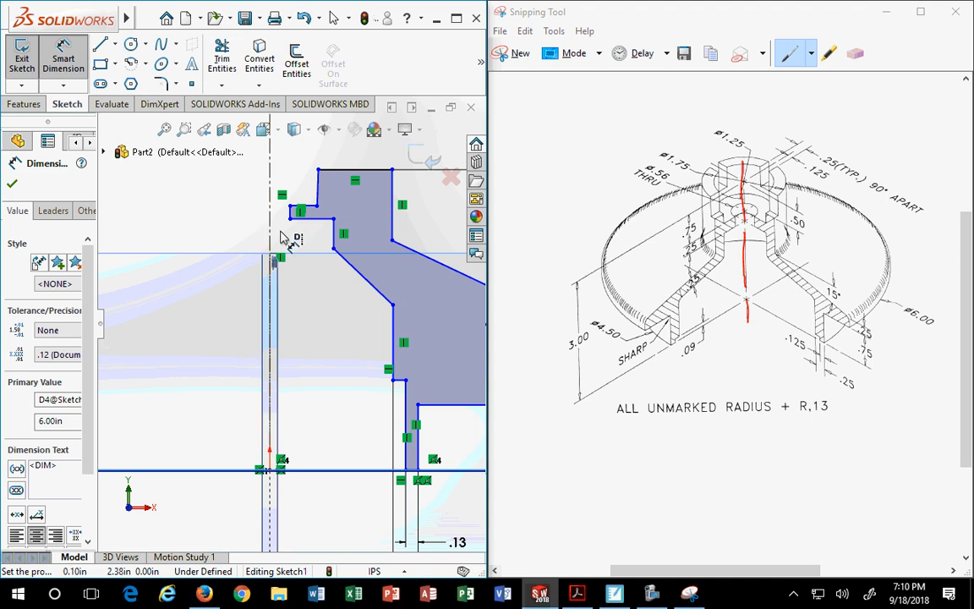
left_click(272, 226)
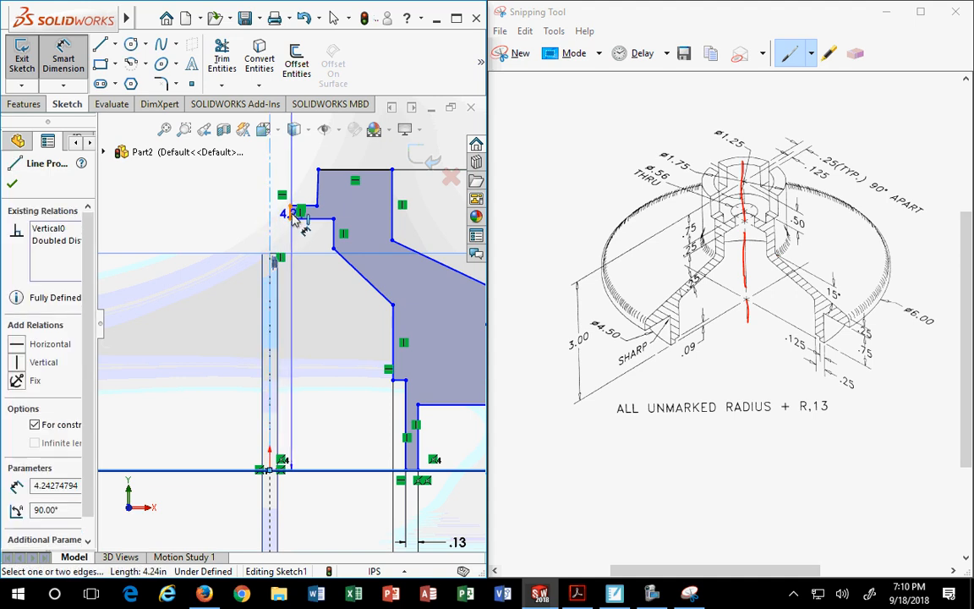
left_click(290, 213)
left_click(226, 215)
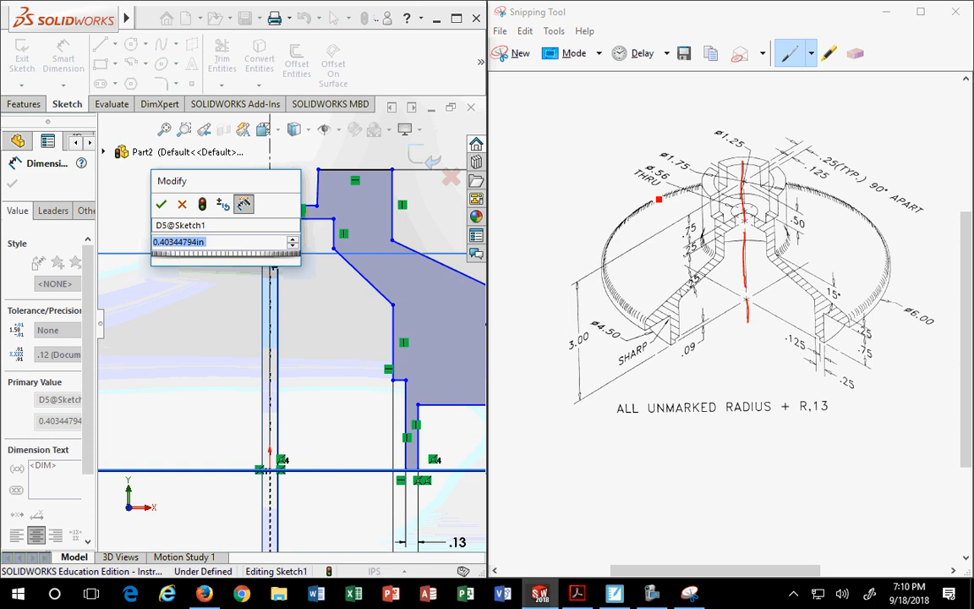
type(".4")
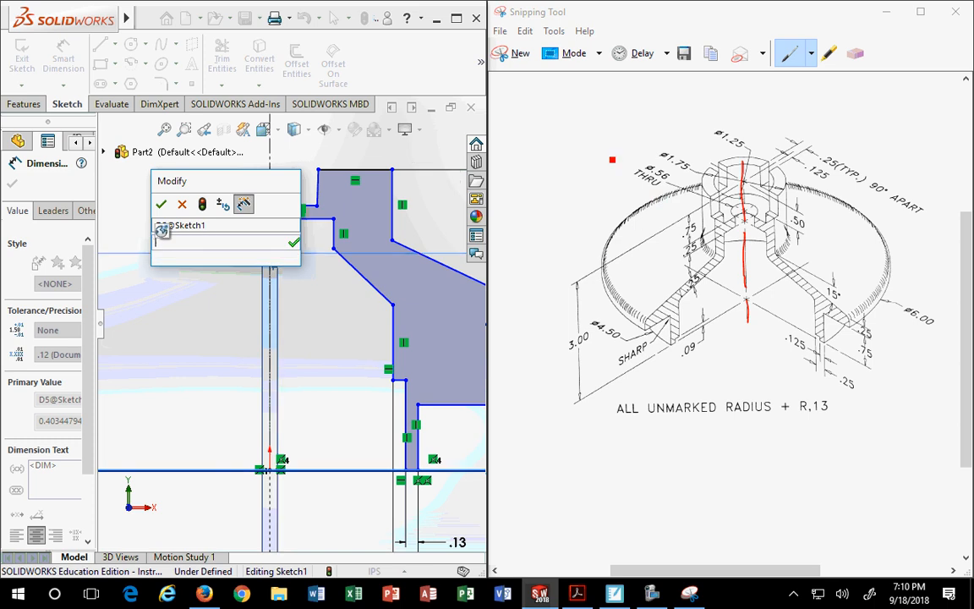
key("Return")
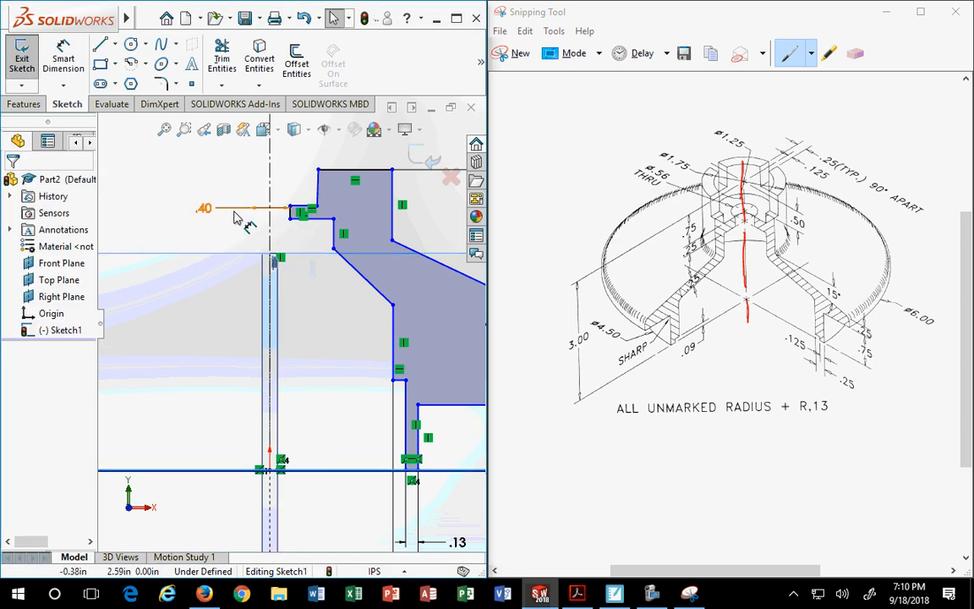
left_click(225, 209)
key("Delete")
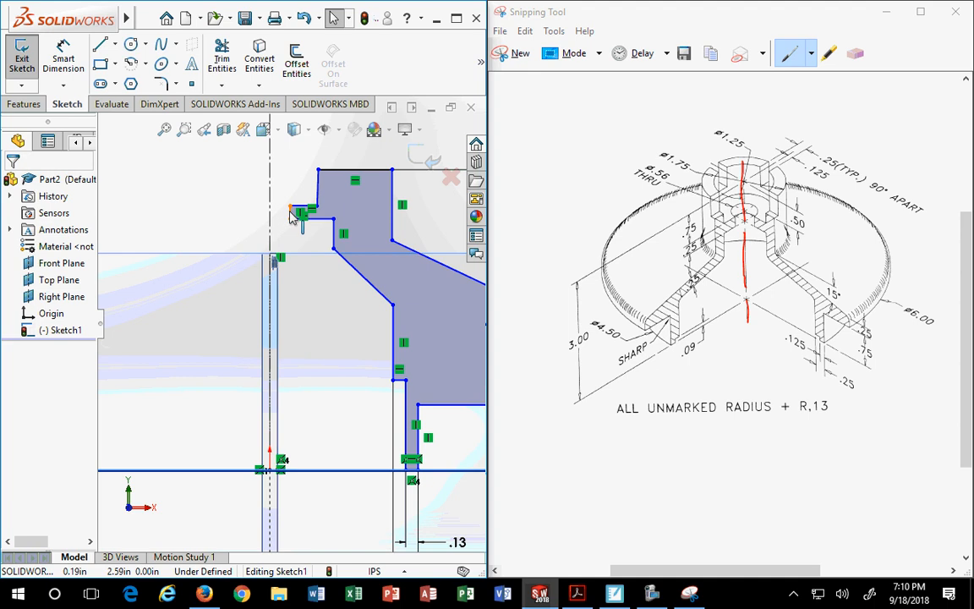
- Move the upper lip's inner vertical edge to about X 0.12 in with its lower corner at Y 2.51 in, and select it with the centerline
left_click_drag(290, 213, 285, 218)
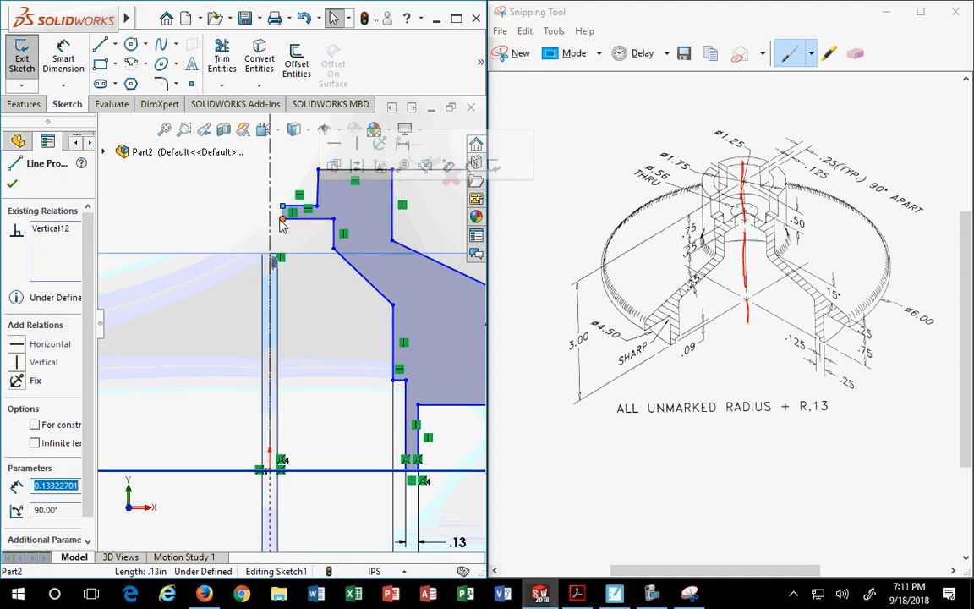
left_click(282, 218)
left_click(282, 218)
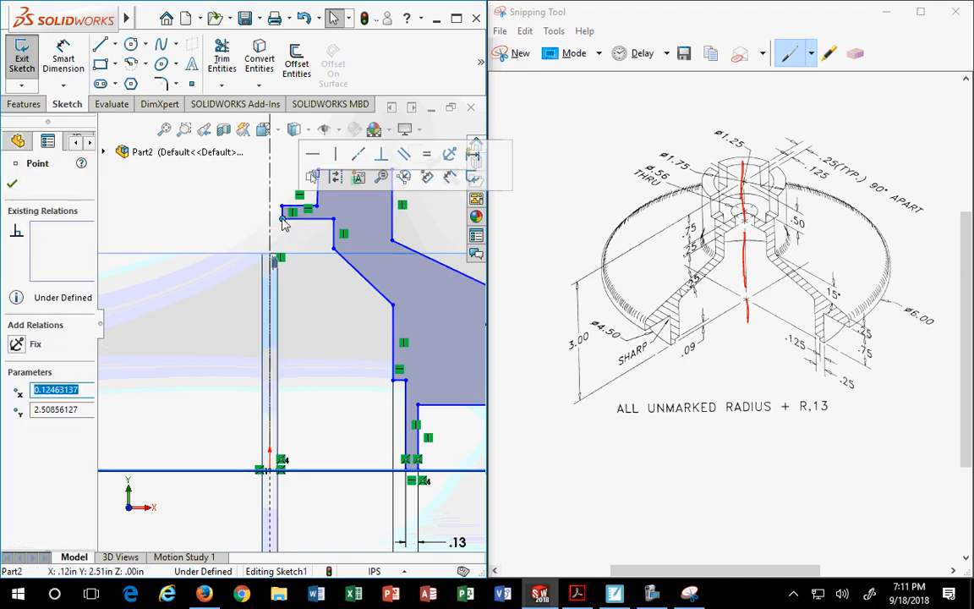
left_click(282, 211)
left_click(273, 224, "ctrl")
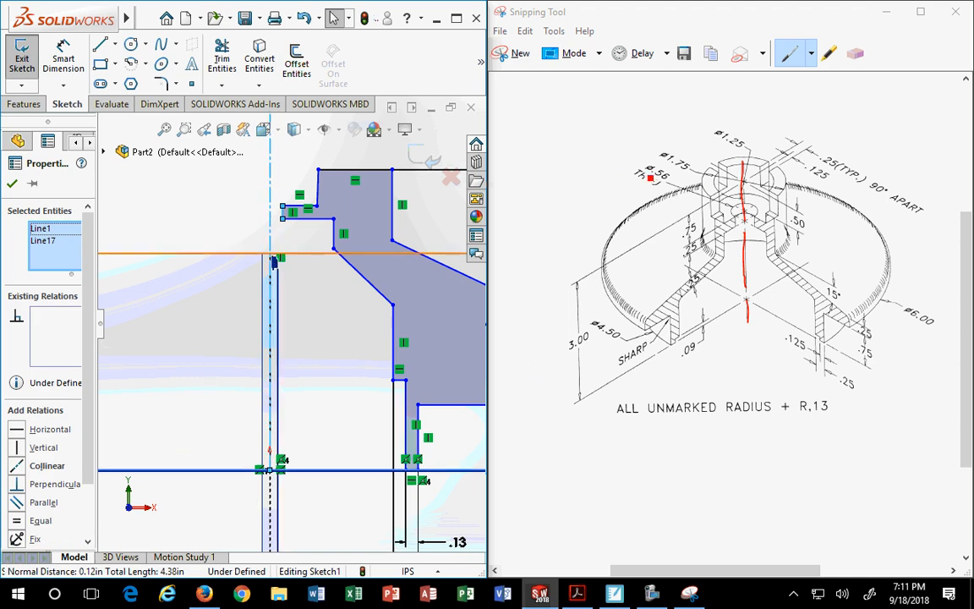
- Circle the Ø.56 THRU callout in red on the snip, and erase the circle with the pen reactivated
left_click(621, 159)
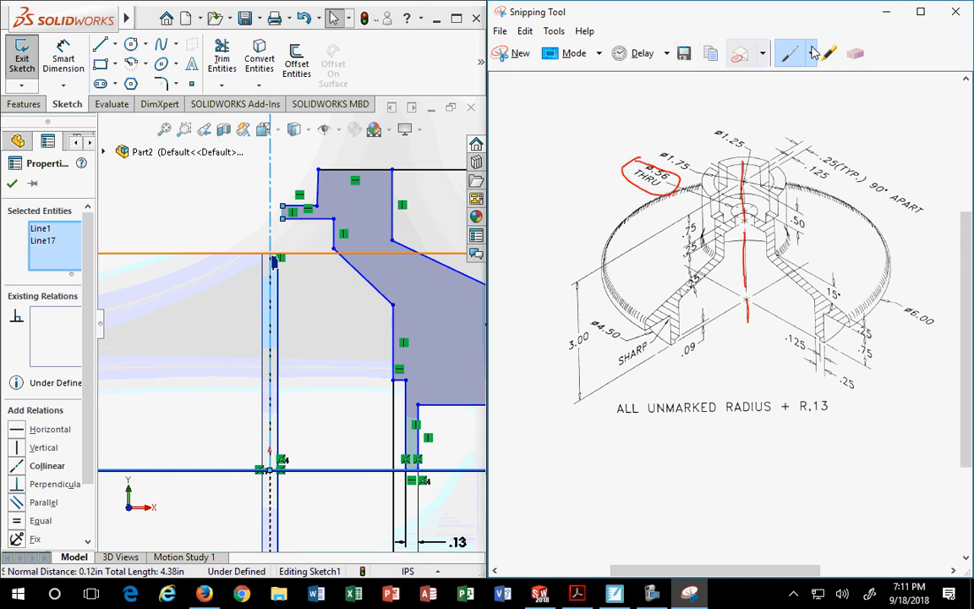
left_click(855, 52)
left_click(630, 169)
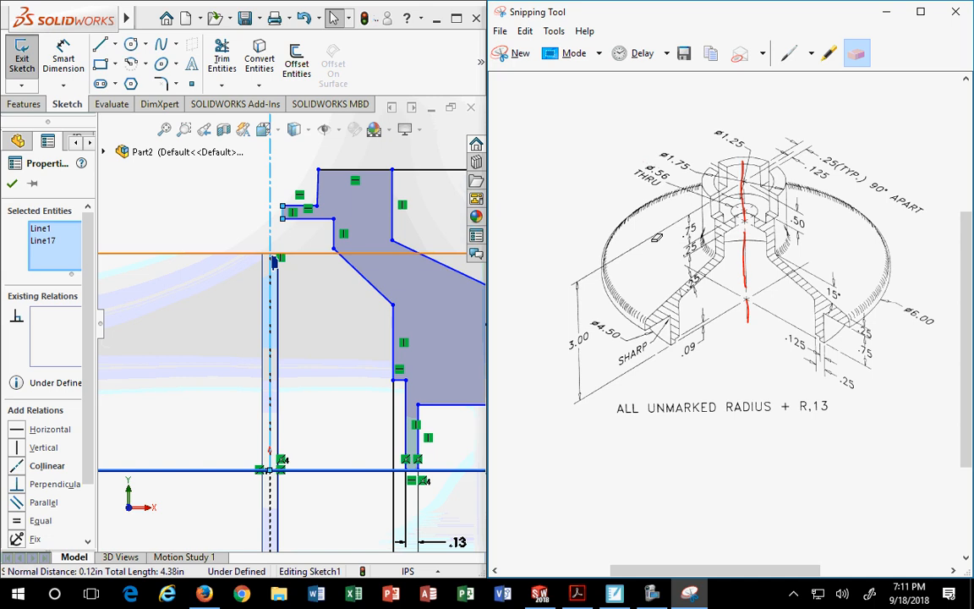
left_click(791, 53)
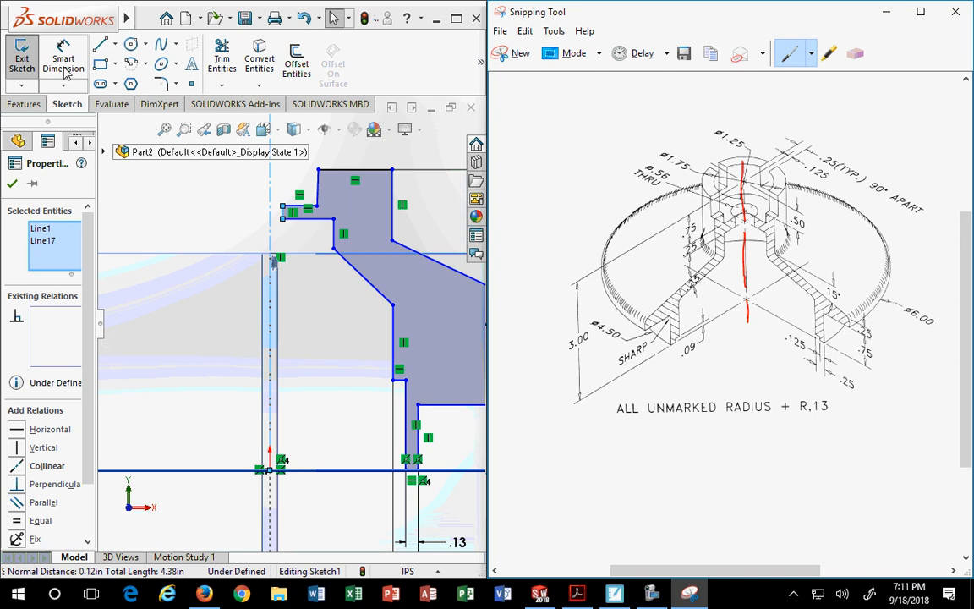
- Make the upper lip's inner vertical edge collinear with the centerline
scroll(246, 268, "down", 2)
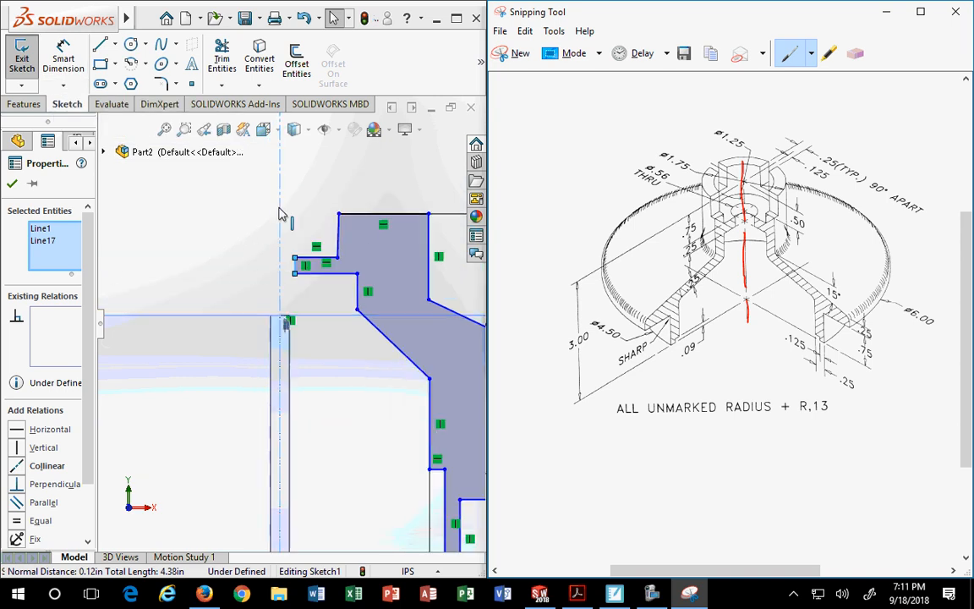
left_click(278, 213)
scroll(288, 295, "up", 2)
scroll(294, 293, "down", 1)
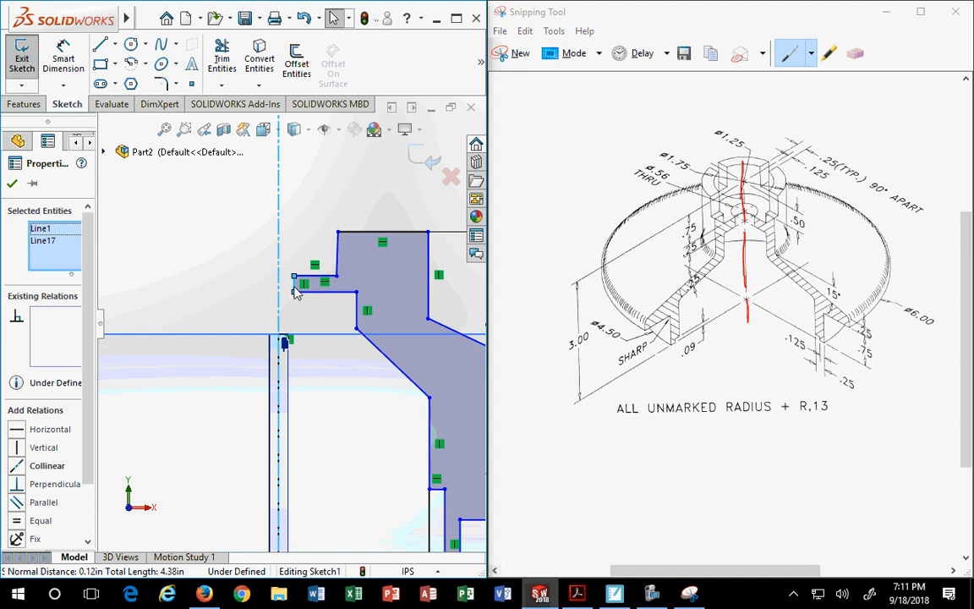
left_click(17, 467)
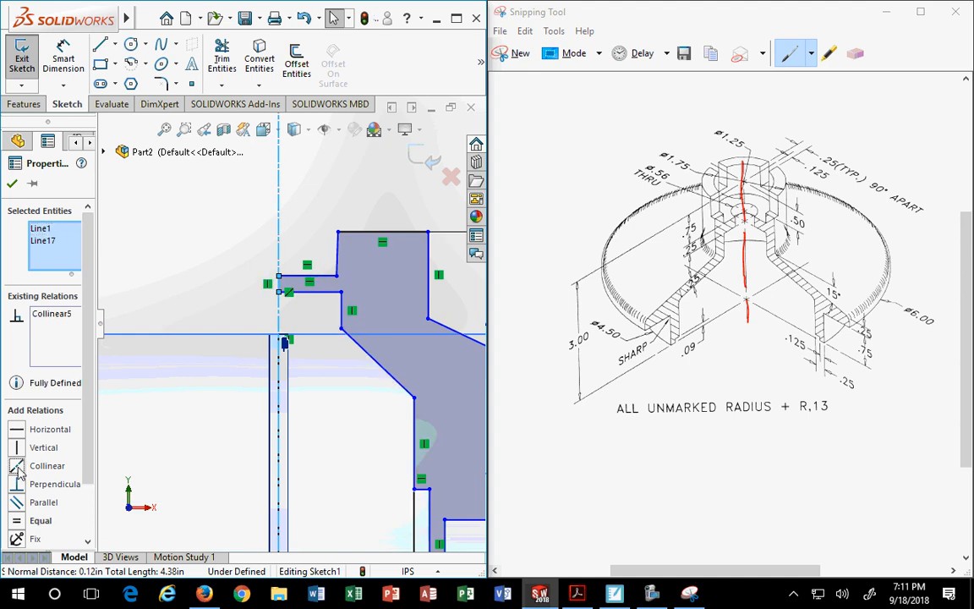
- Constrain the slanted inner edge of the hub's upper rim, just above the web, as vertical
left_click(168, 195)
left_click(338, 252)
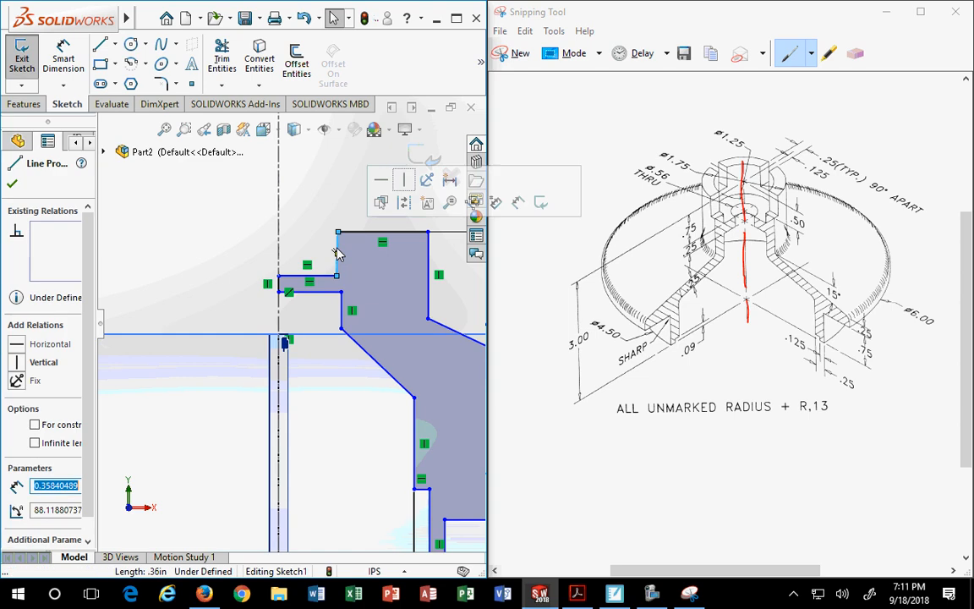
left_click(404, 182)
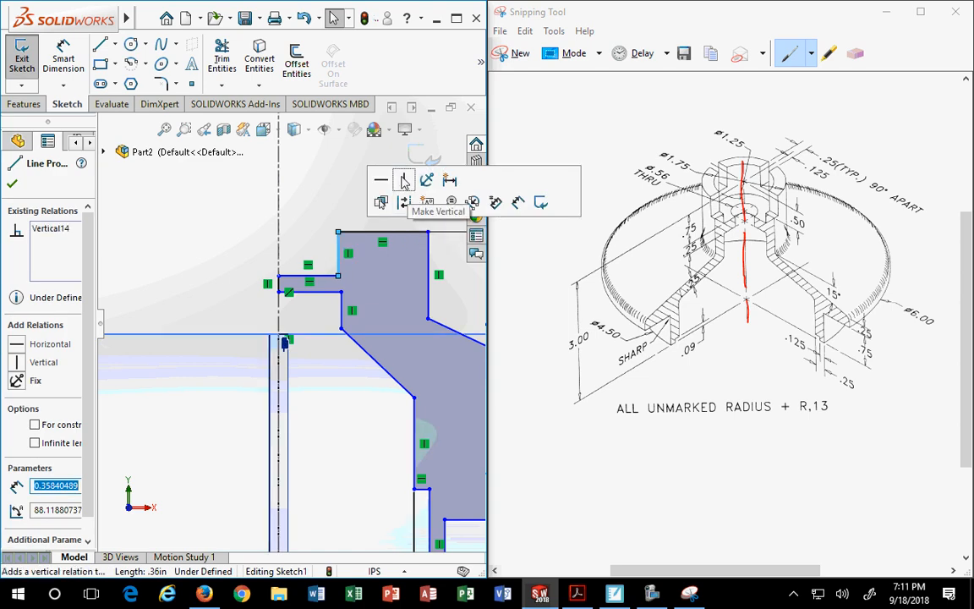
left_click(380, 300)
scroll(377, 302, "down", 2)
scroll(378, 301, "up", 3)
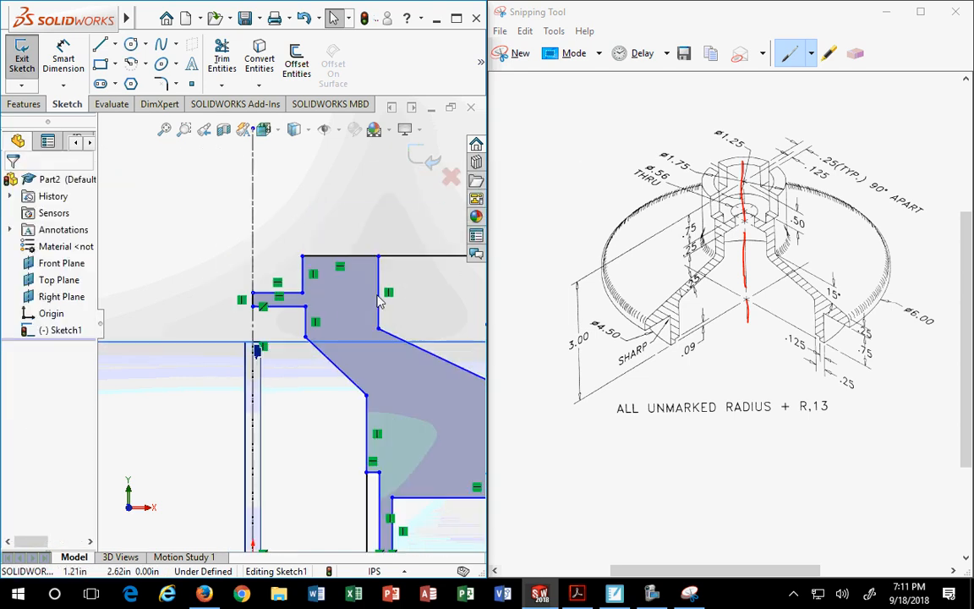
- Dimension the upper rim's outer vertical edge across the centerline as a doubled distance of 1.75 in, and circle the Ø1.75 callout in red
scroll(317, 296, "up", 2)
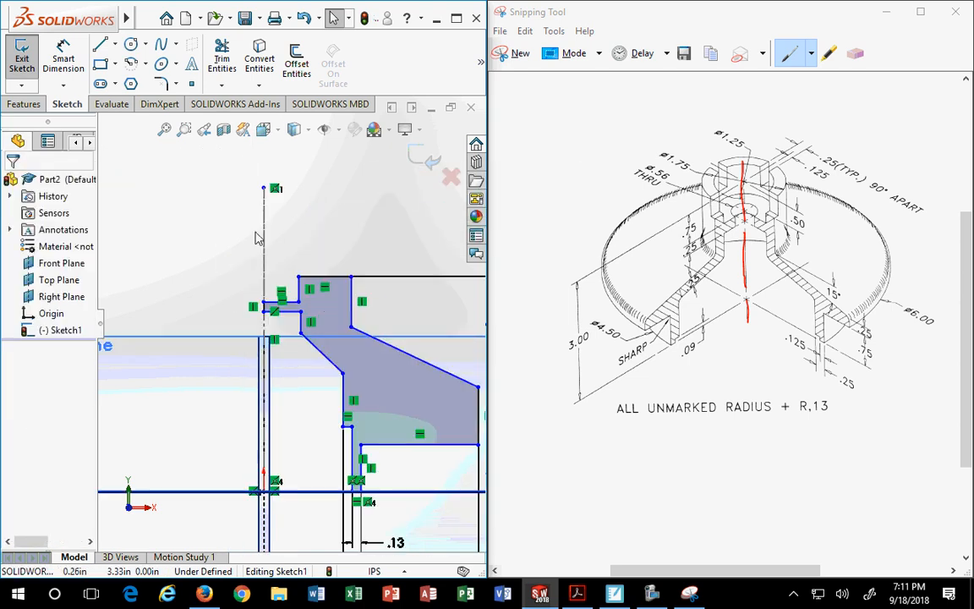
left_click(60, 56)
left_click(357, 298)
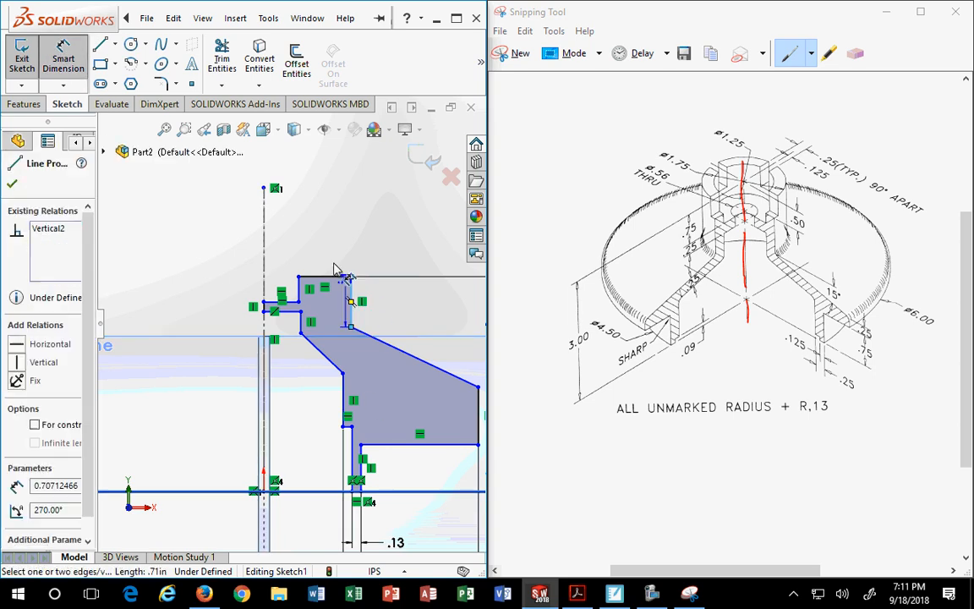
left_click(264, 245)
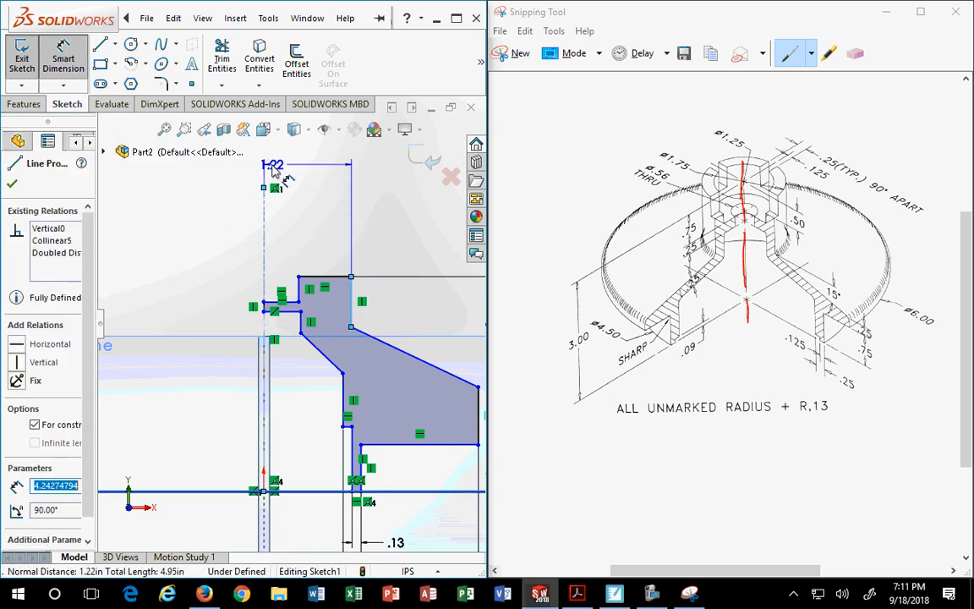
left_click(255, 169)
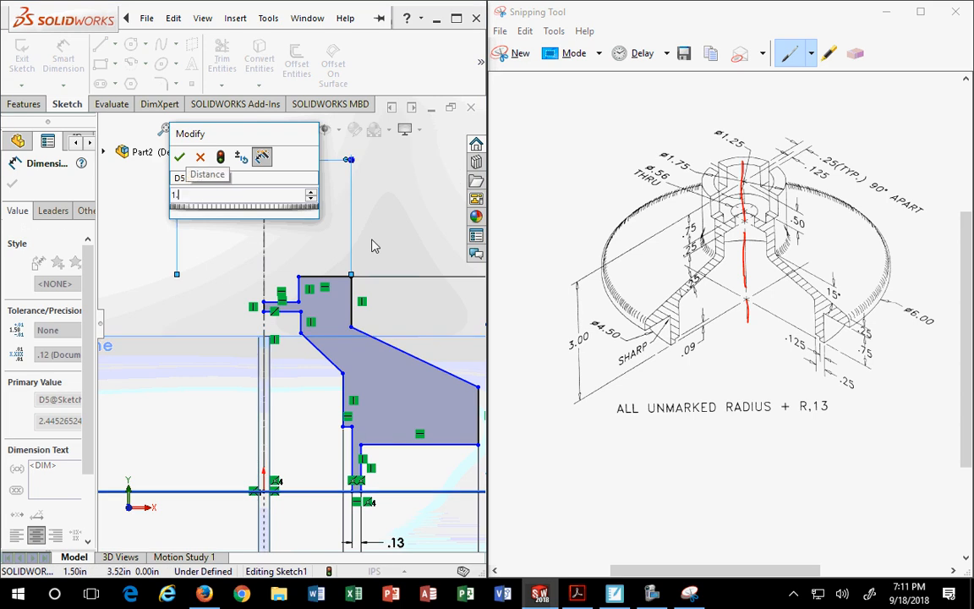
type("1.75")
key("Return")
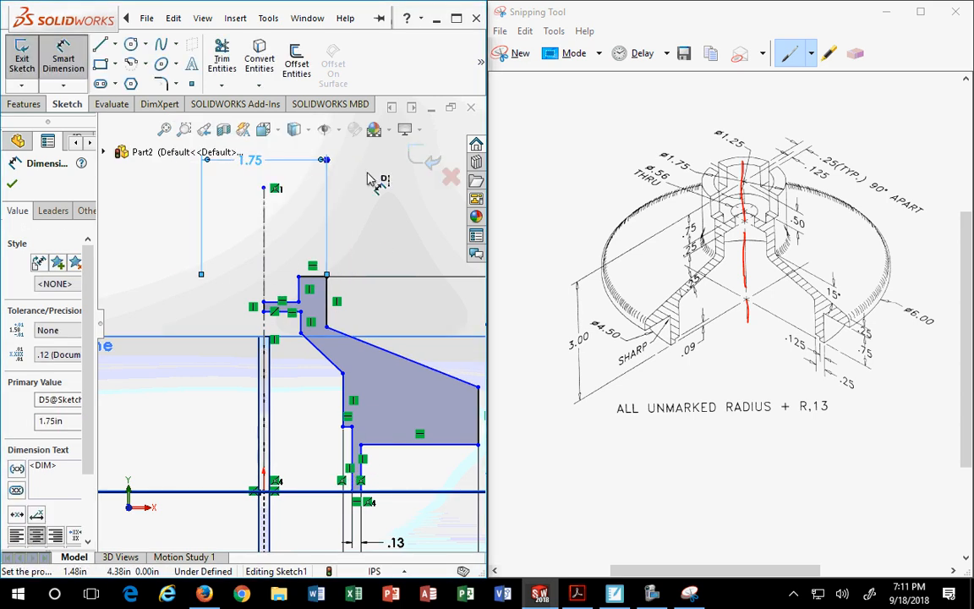
left_click(657, 146)
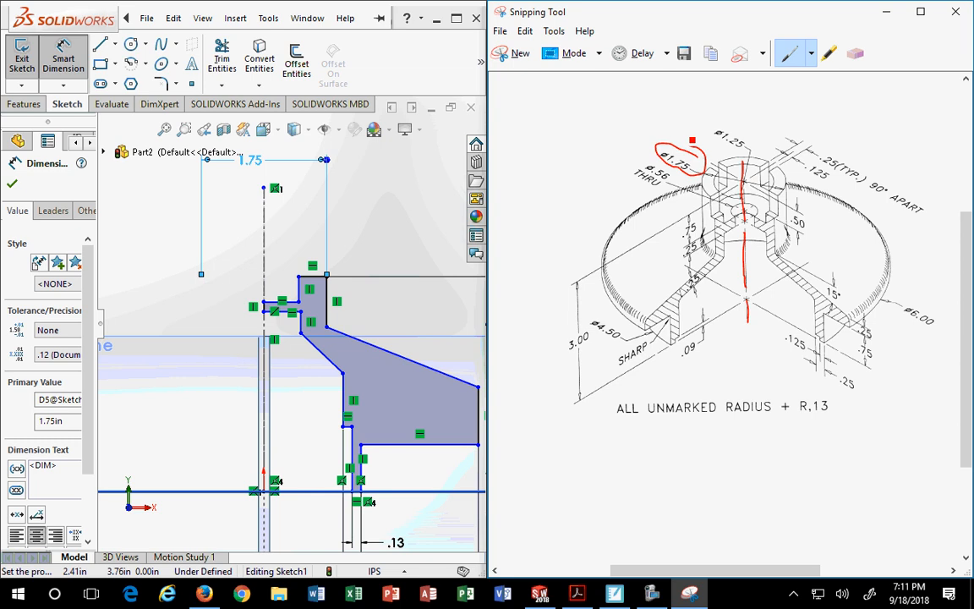
- Dimension the upper rim's inner vertical edge across the centerline as a doubled distance of 1.25 in, and circle the Ø1.25 callout in red
left_click(264, 258)
left_click(264, 258)
left_click(297, 288)
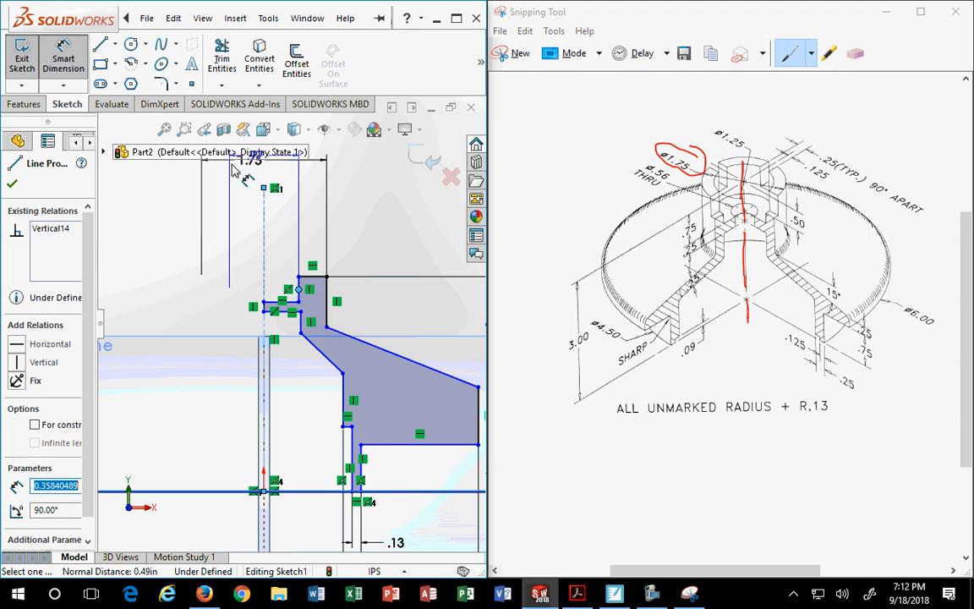
left_click(263, 186)
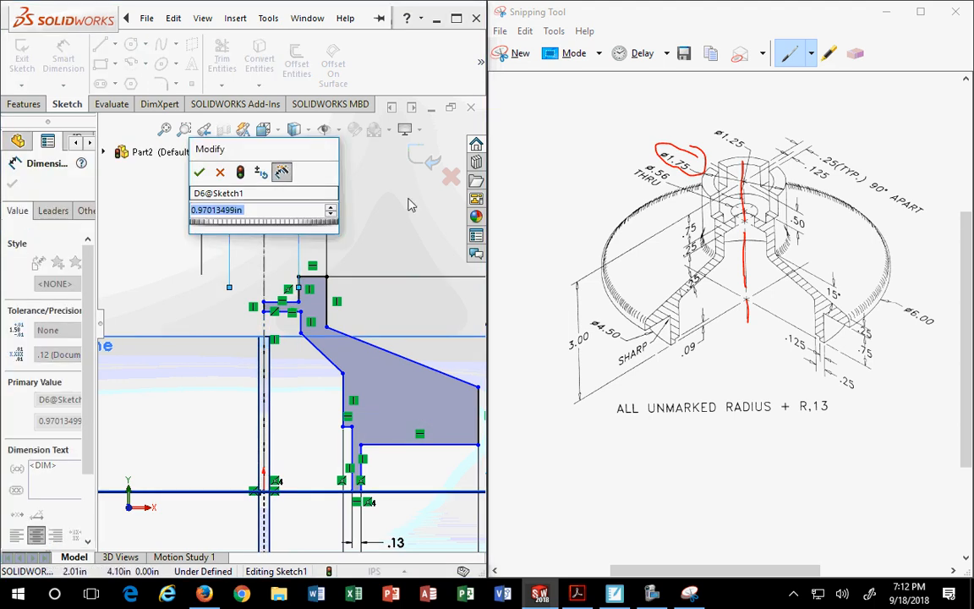
type("1.25")
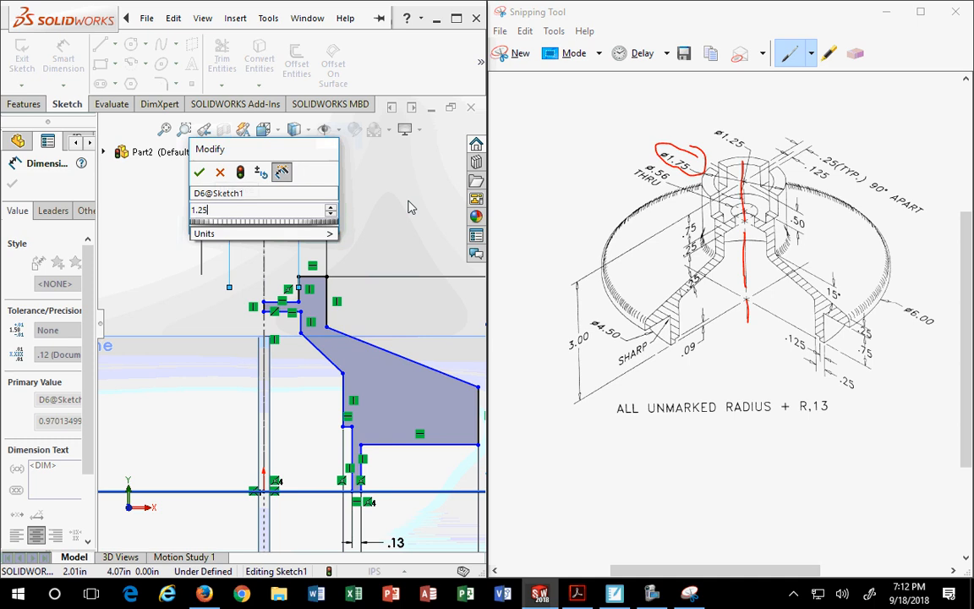
key("Return")
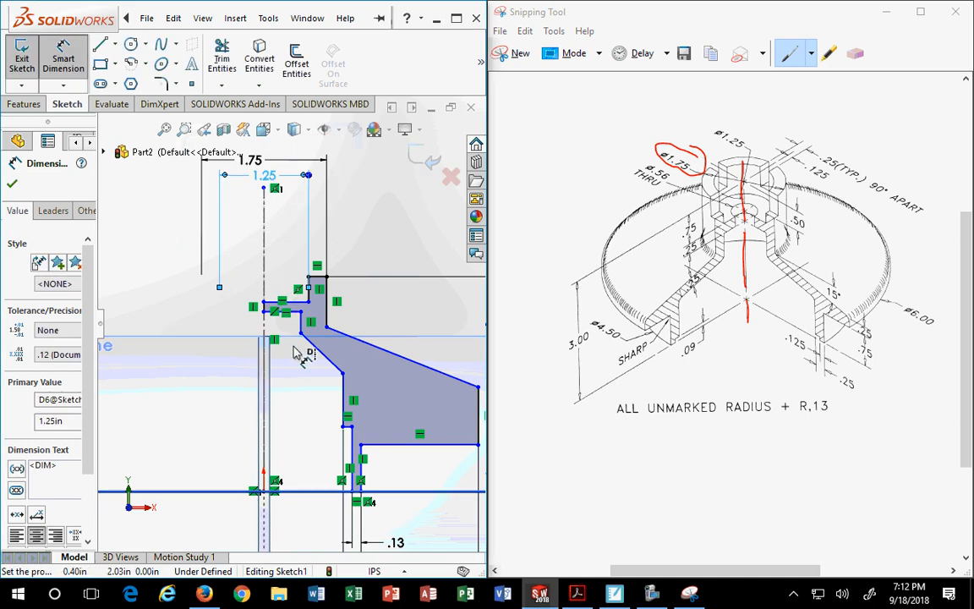
left_click(784, 194)
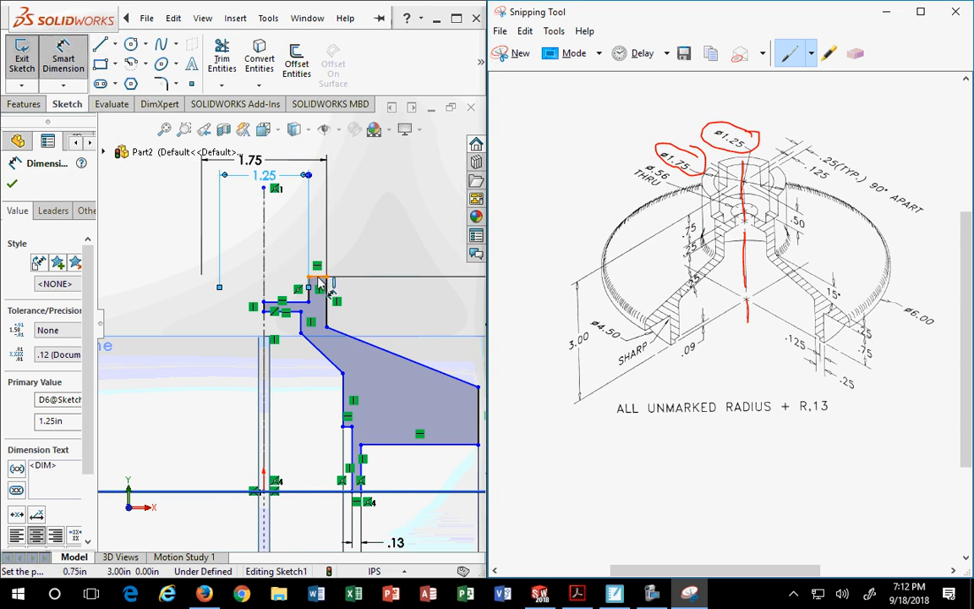
- Dimension the height from the rim's top edge to the web's upper edge as 0.75 in, and circle the .75 callout in red
left_click(304, 302)
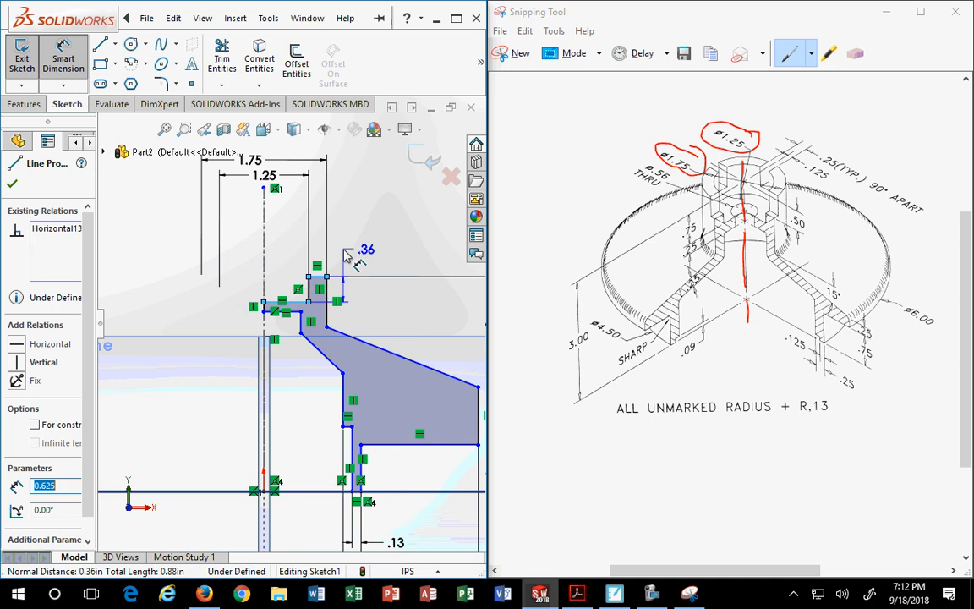
left_click(396, 250)
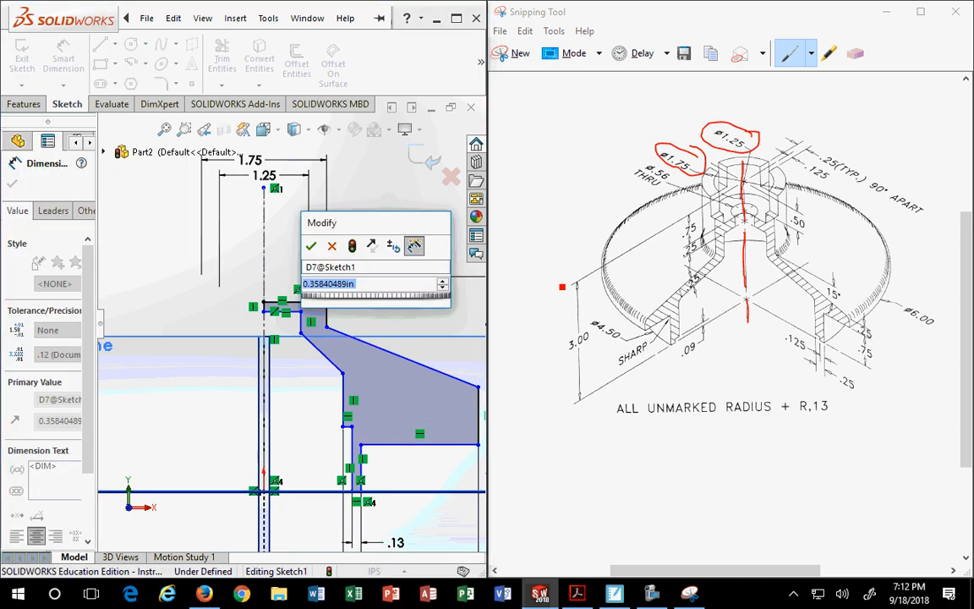
type(".75")
key("Return")
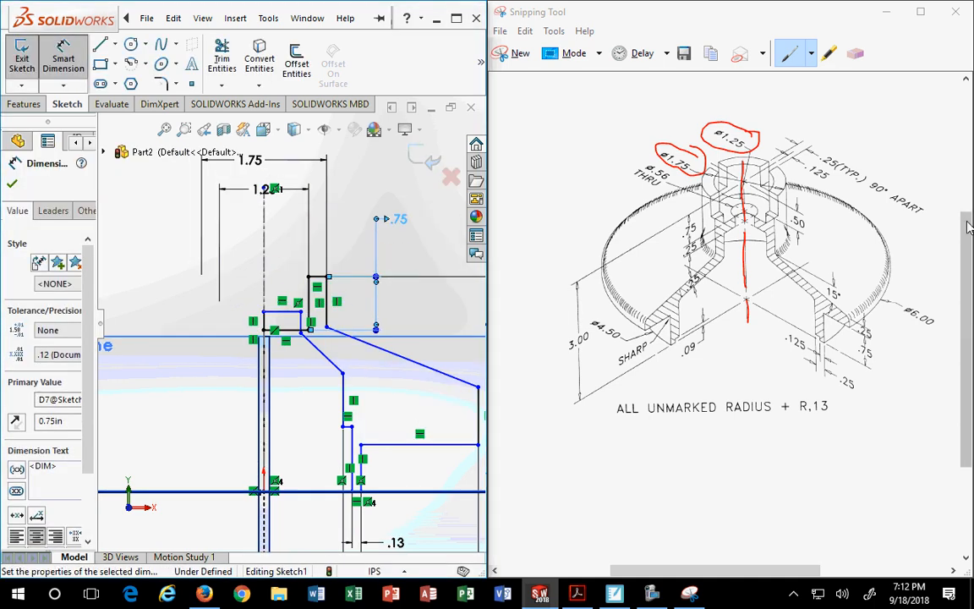
left_click(693, 229)
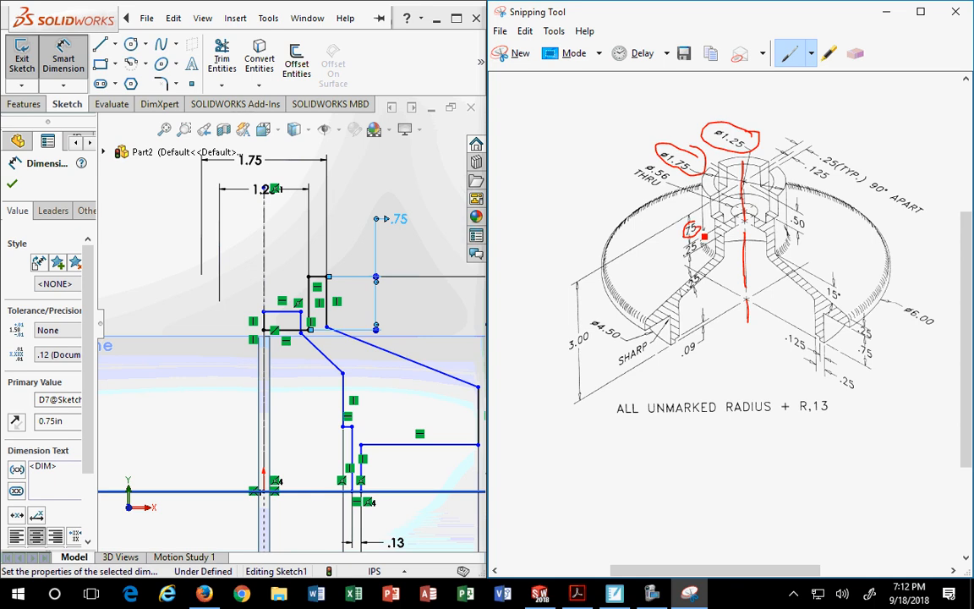
- Move the web's lower horizontal edge to about 0.24 in below its upper edge
scroll(696, 256, "down", 1)
scroll(696, 256, "up", 1)
scroll(700, 255, "up", 2)
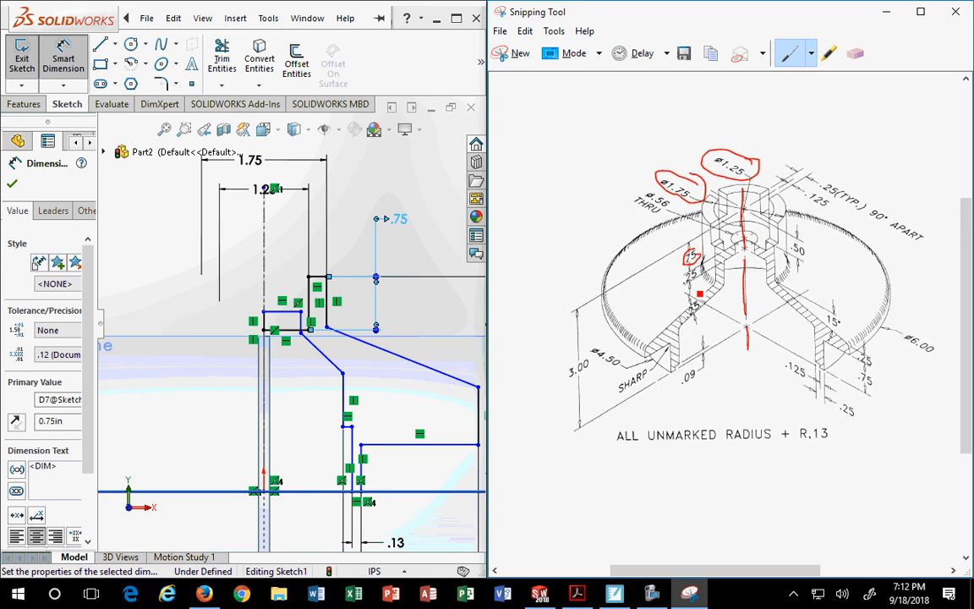
scroll(690, 291, "right", 3)
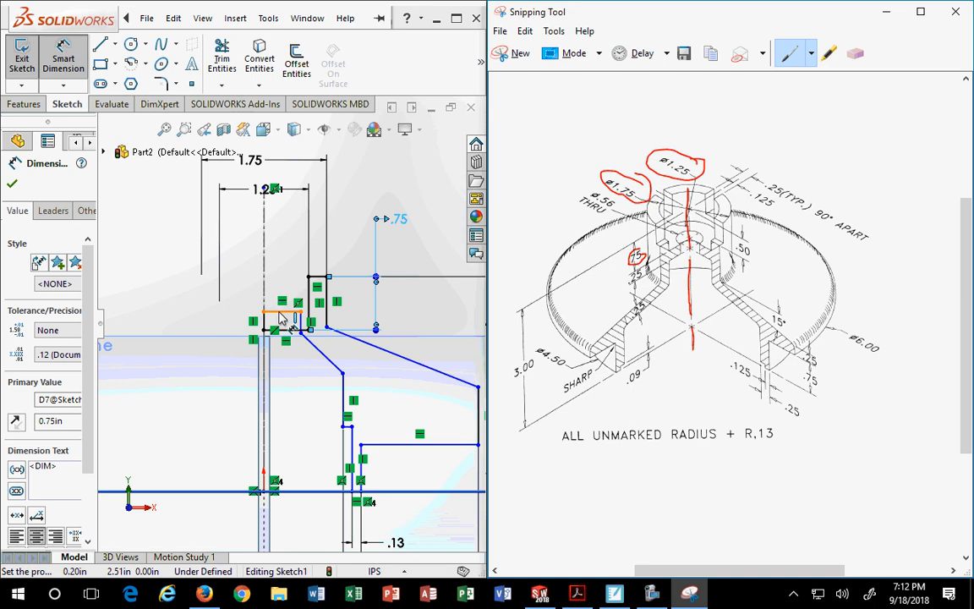
scroll(281, 314, "up", 3)
scroll(280, 318, "down", 5)
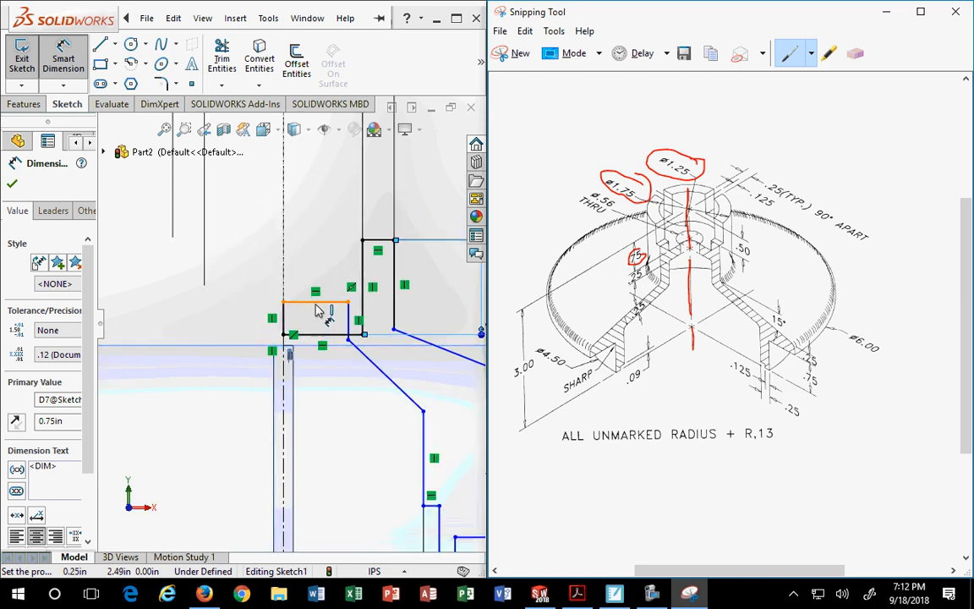
left_click(316, 304)
key("Escape")
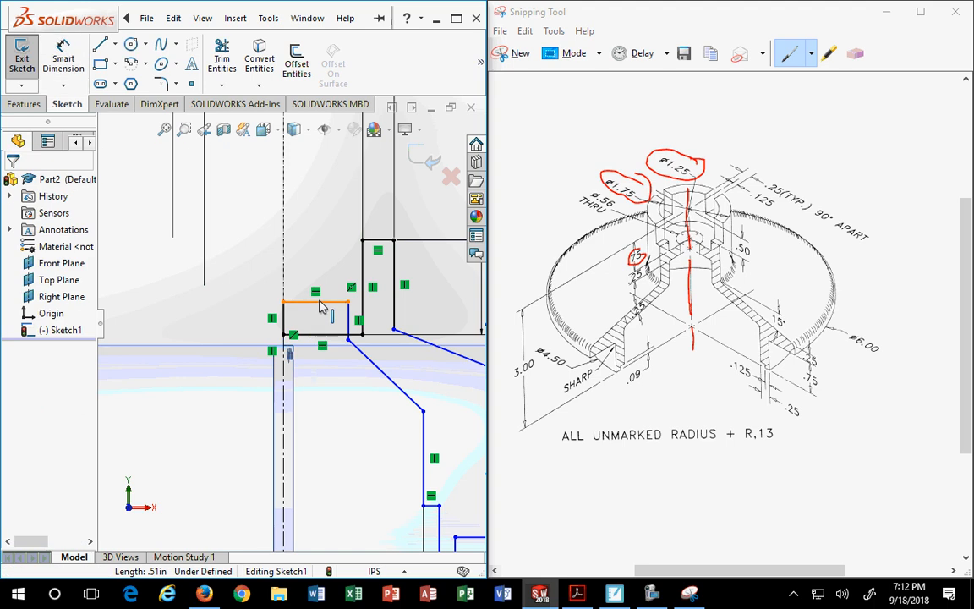
left_click_drag(321, 306, 322, 363)
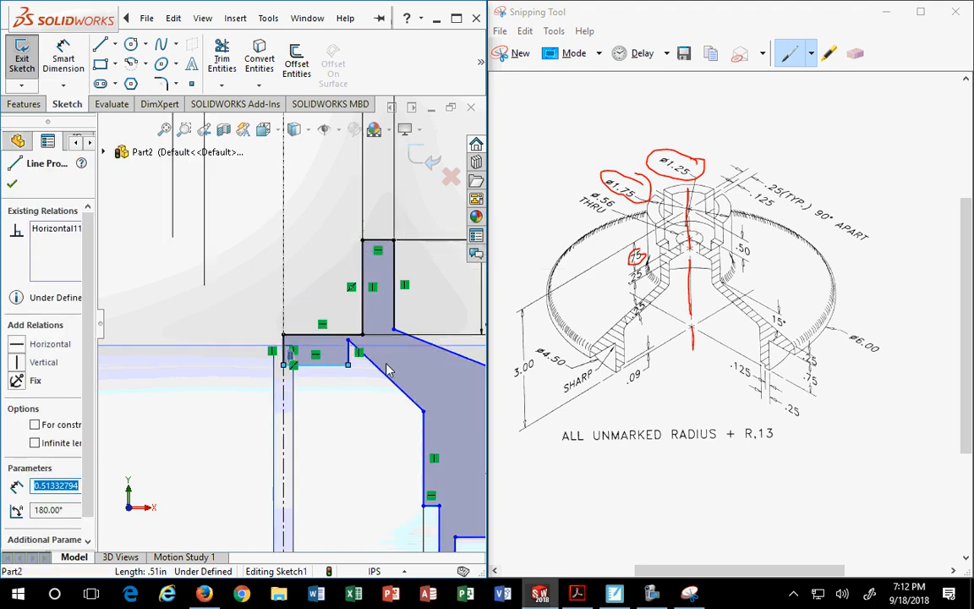
- Move the profile's inner sloped line and its long outer sloped line down, with their upper ends below the web's upper edge
left_click_drag(388, 370, 398, 447)
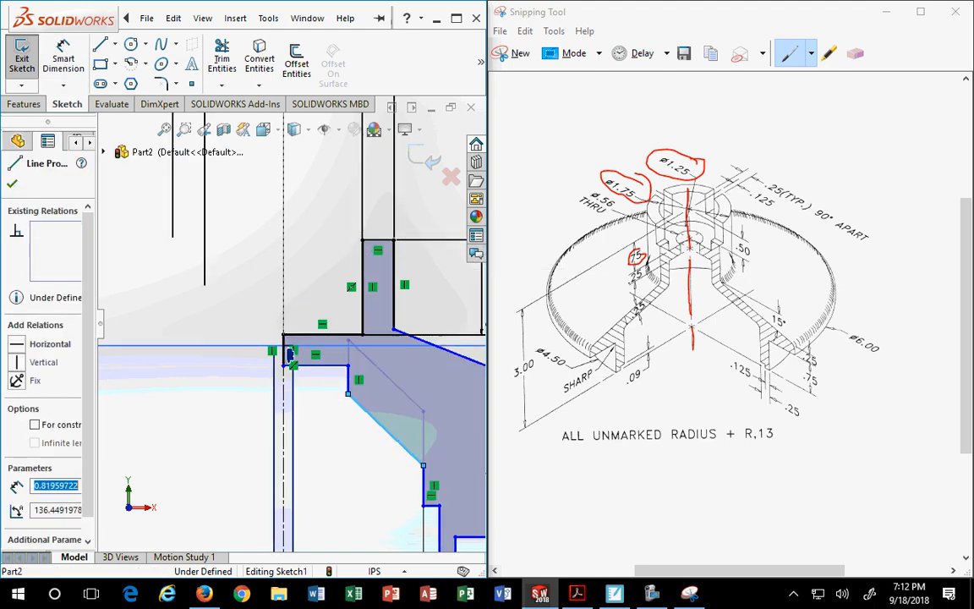
key("z")
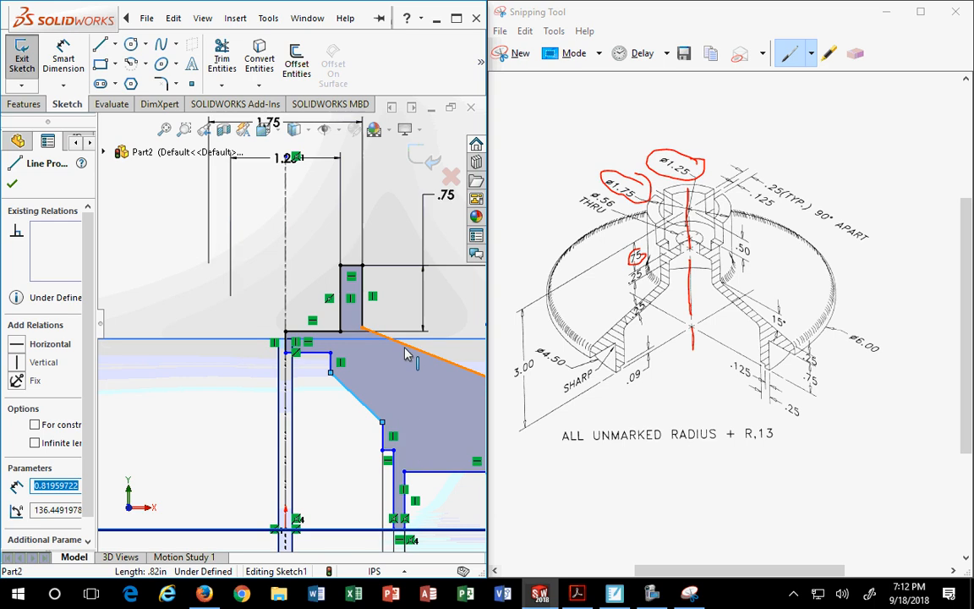
left_click(406, 354)
key("z")
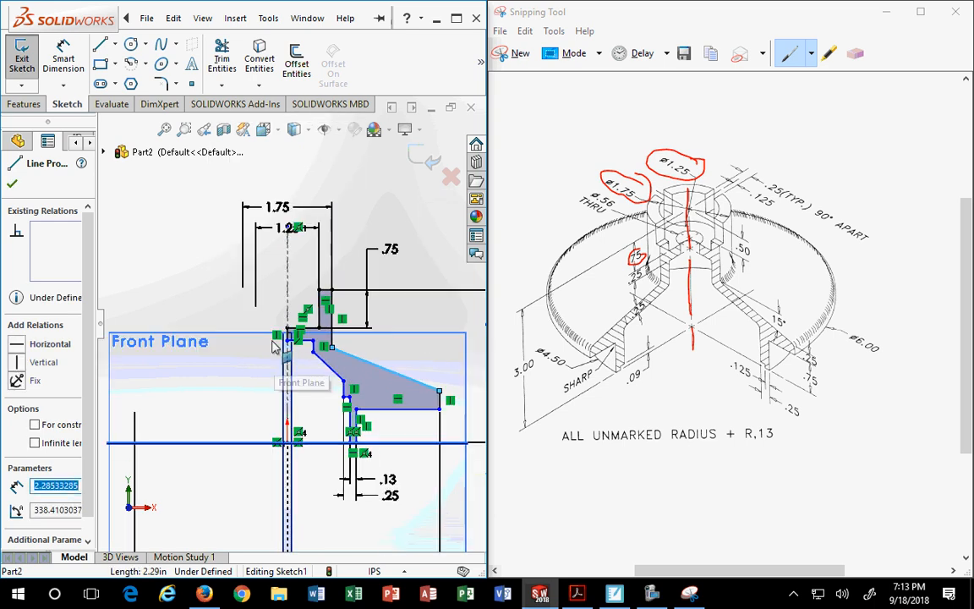
- Dimension the web's thickness between its two horizontal edges as 0.25 in, and mark the bore walls and Ø1.25 callout in red on the snip
scroll(276, 344, "down", 5)
left_click(74, 53)
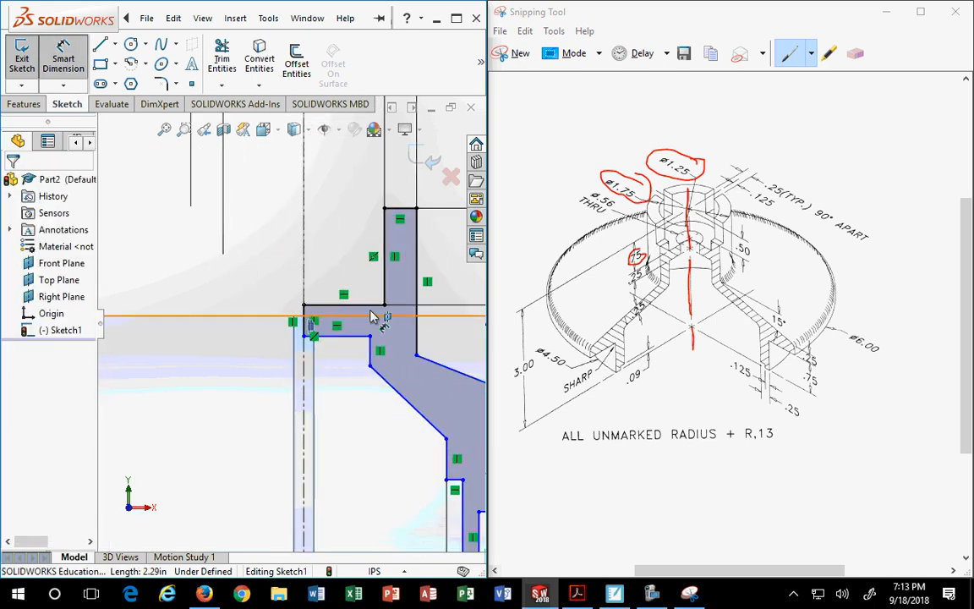
left_click(316, 317)
left_click(347, 337)
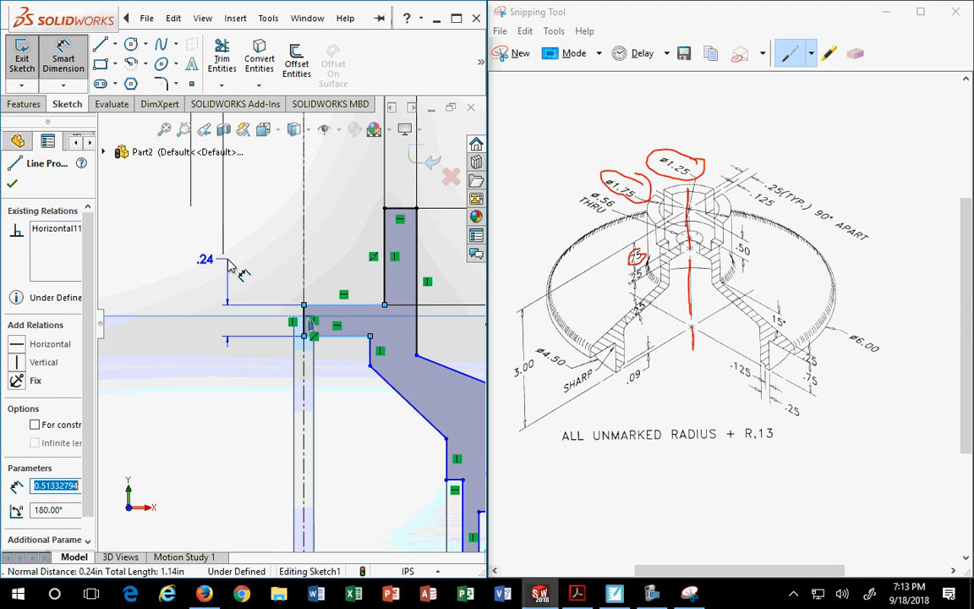
left_click(235, 355)
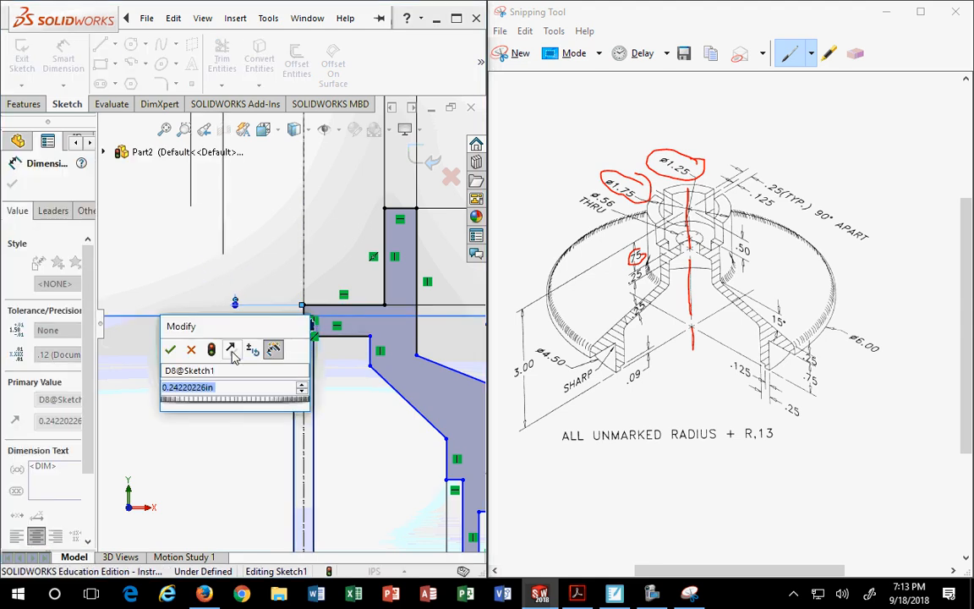
type("3")
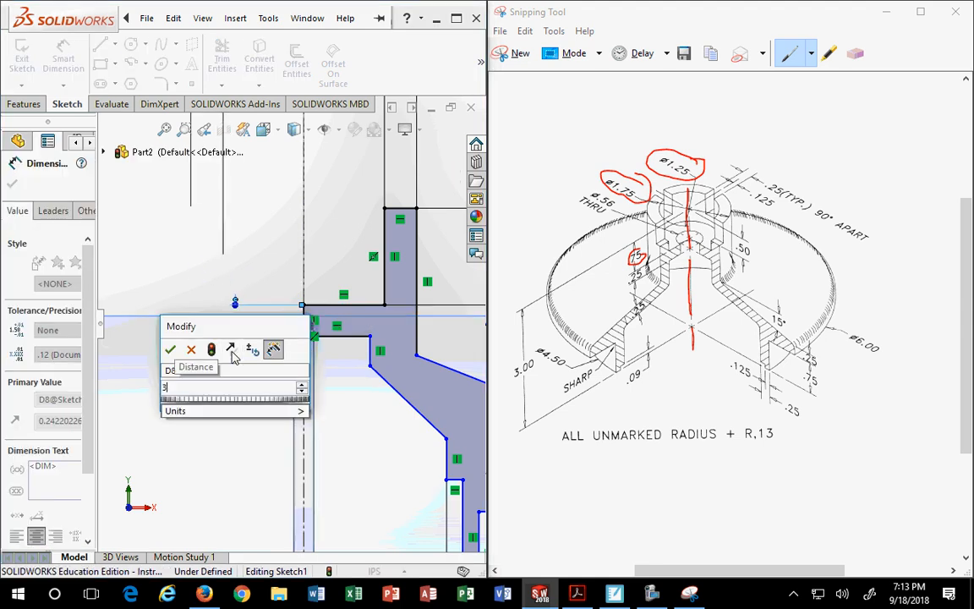
key("BackSpace")
type(".25")
key("Return")
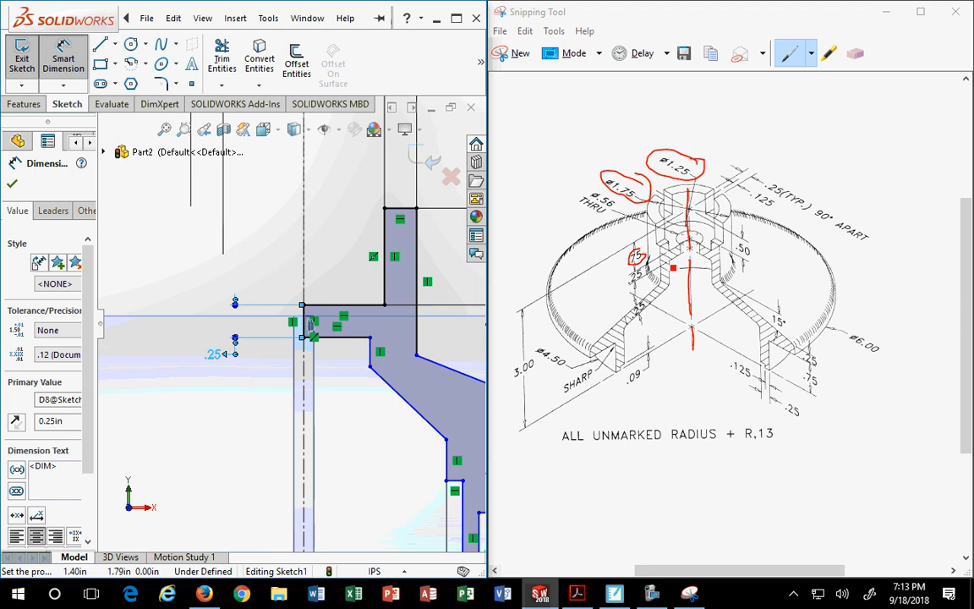
left_click(677, 286)
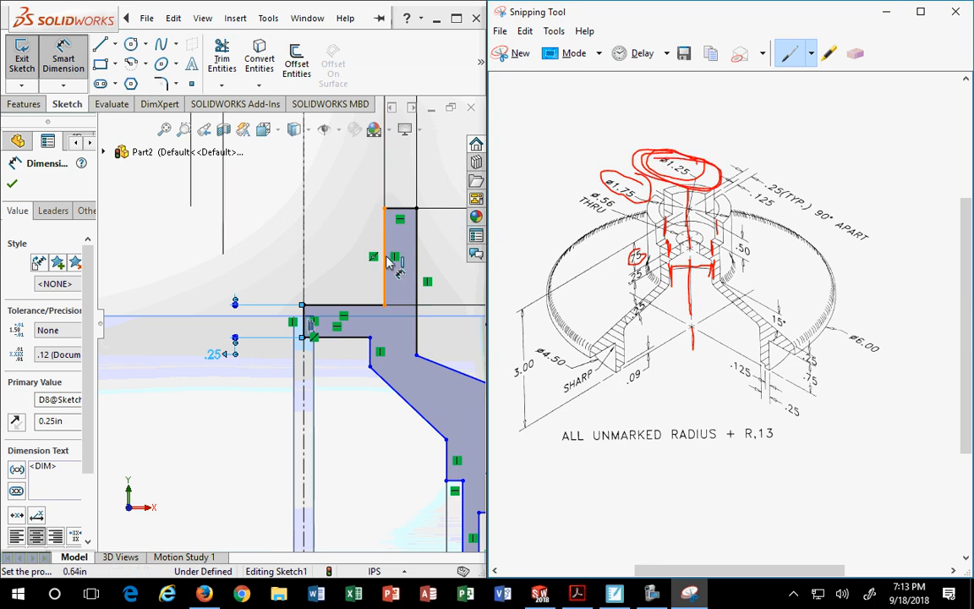
scroll(377, 349, "up", 2)
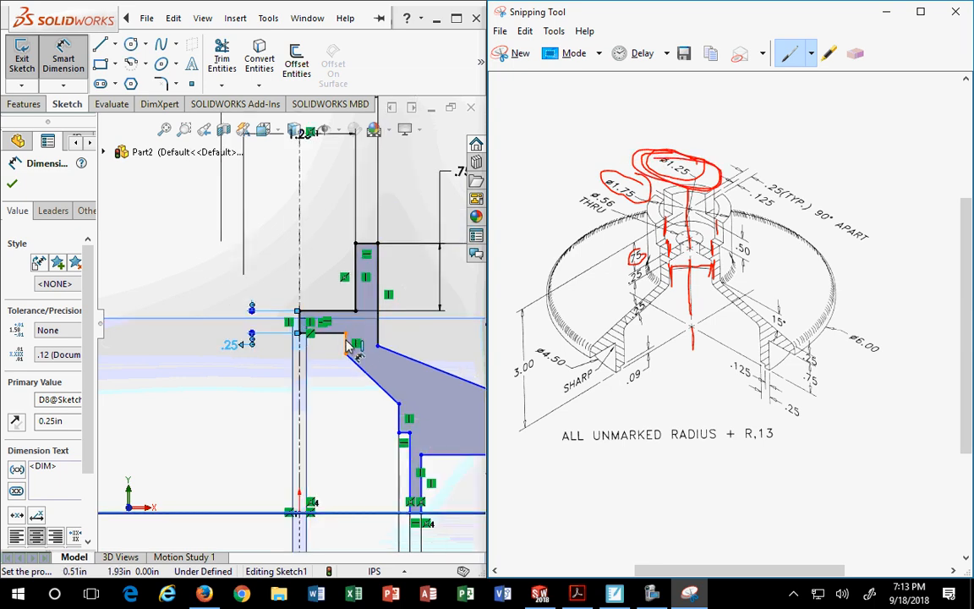
left_click(355, 303)
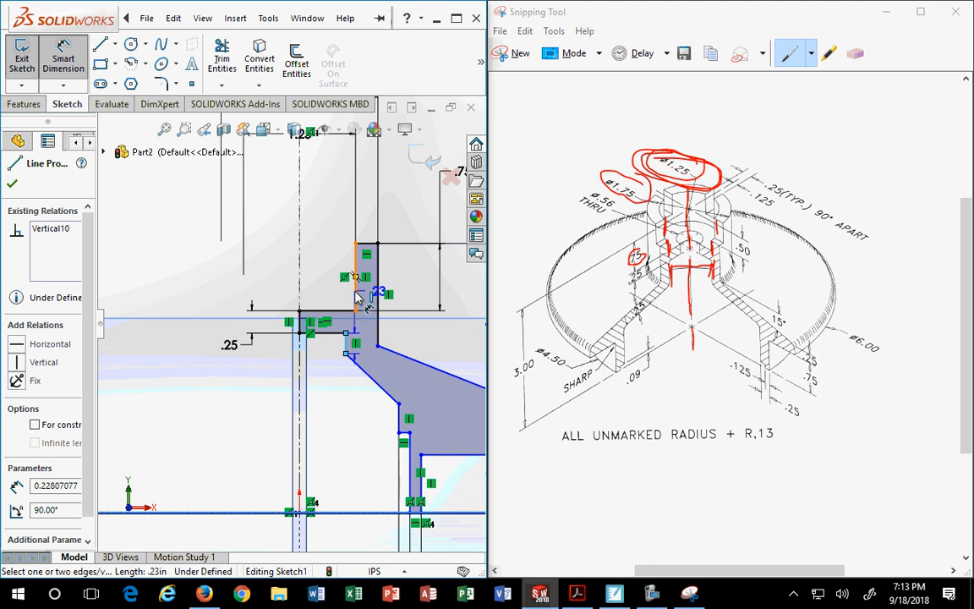
key("Escape")
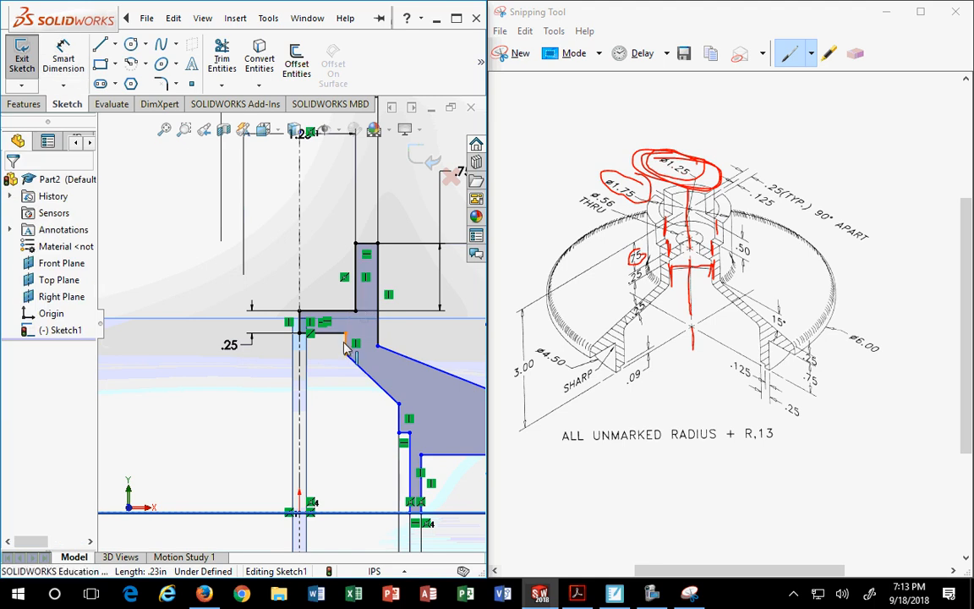
- Make the short vertical line below the web collinear with the rim's inner vertical line above the web
left_click(355, 308)
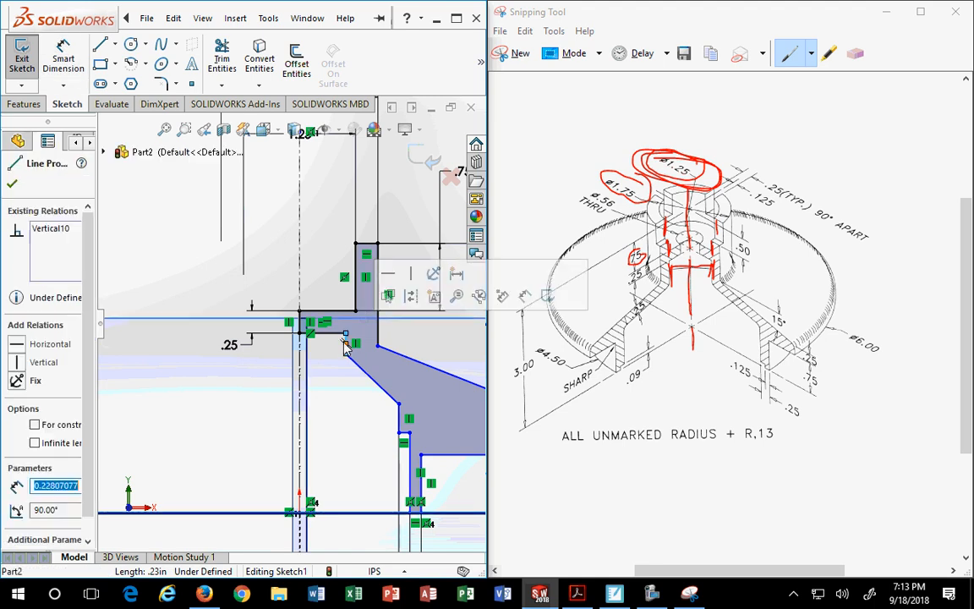
left_click(356, 269, "ctrl")
left_click(16, 466)
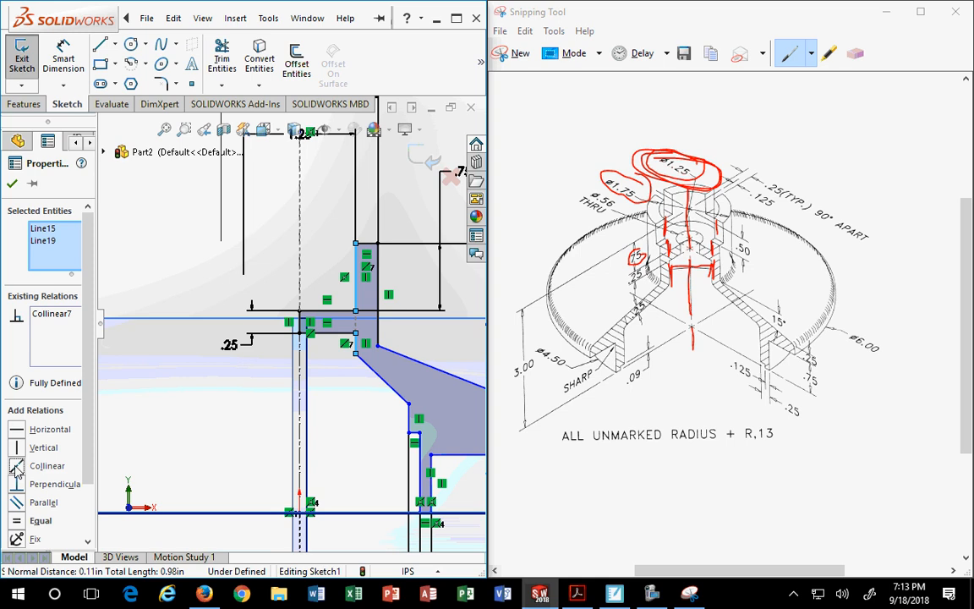
left_click(11, 182)
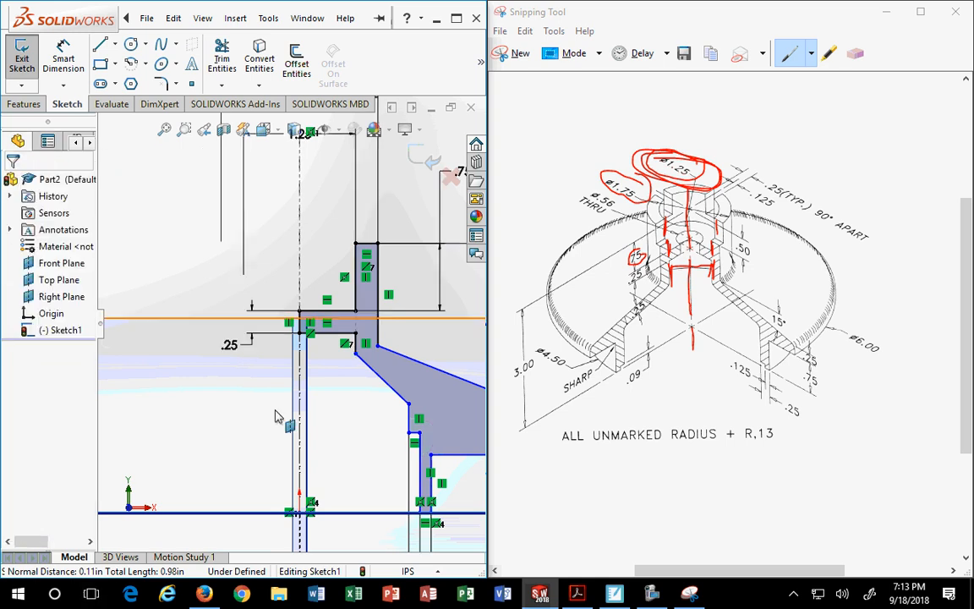
- Move the profile's narrow lower lip outward, placing its inner step corner about 2.27 in from the centerline
key("f")
scroll(368, 362, "down", 5)
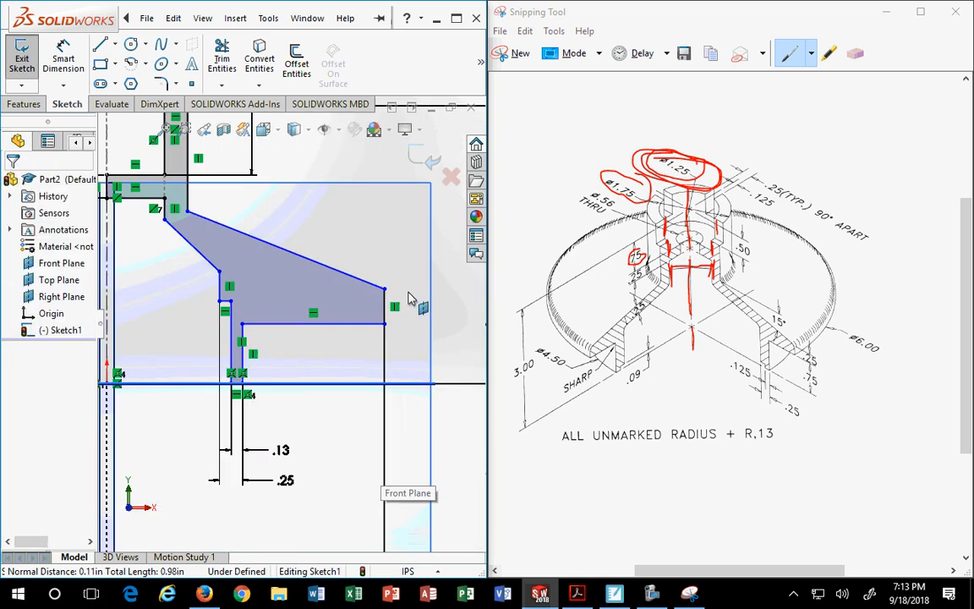
mouse_move(243, 363)
left_mouse_down()
mouse_move(351, 360)
mouse_move(325, 308)
mouse_move(317, 363)
left_mouse_up()
double_click(316, 362)
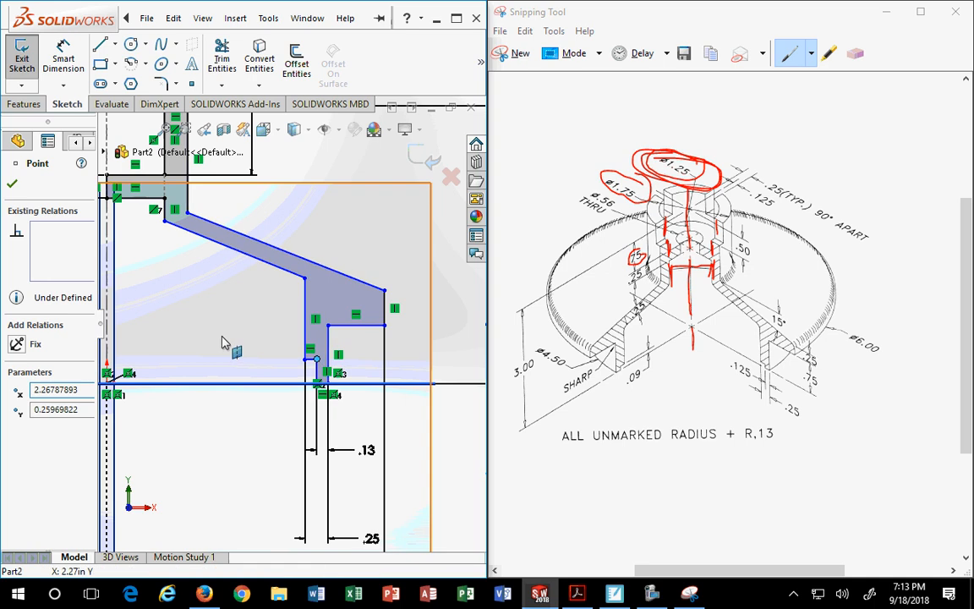
left_click(202, 305)
scroll(202, 301, "up", 3)
scroll(207, 313, "down", 1)
scroll(229, 320, "down", 1)
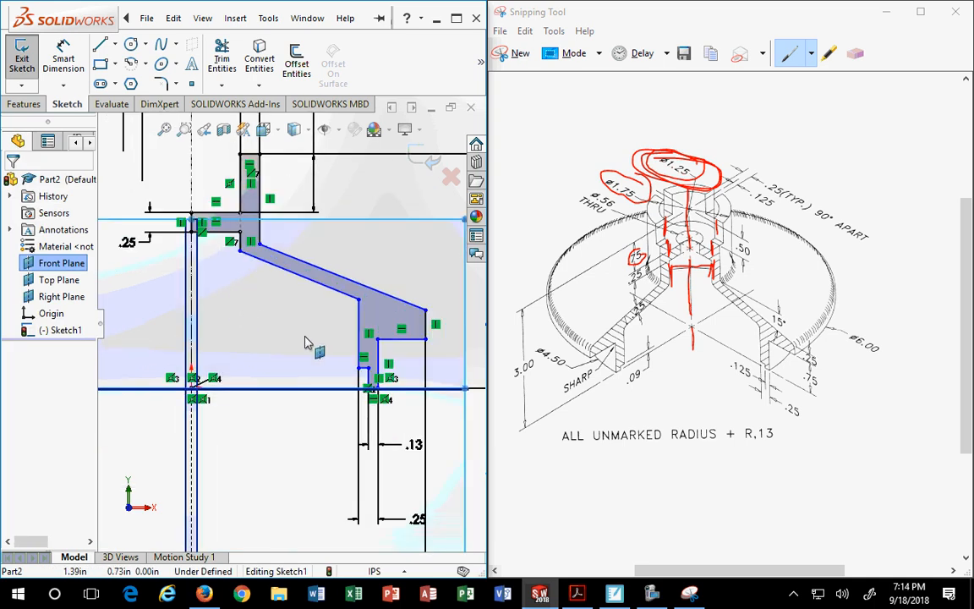
scroll(363, 348, "down", 1)
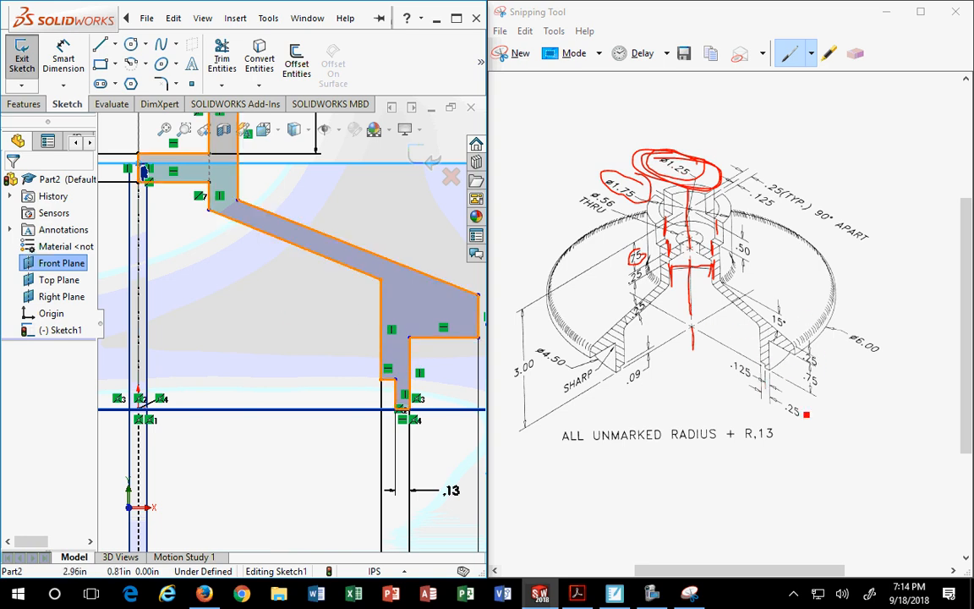
- Circle the lower .75 callout in red, and dimension the height from the lip's bottom edge to the flange's underside as 0.75 in
scroll(406, 331, "up", 4)
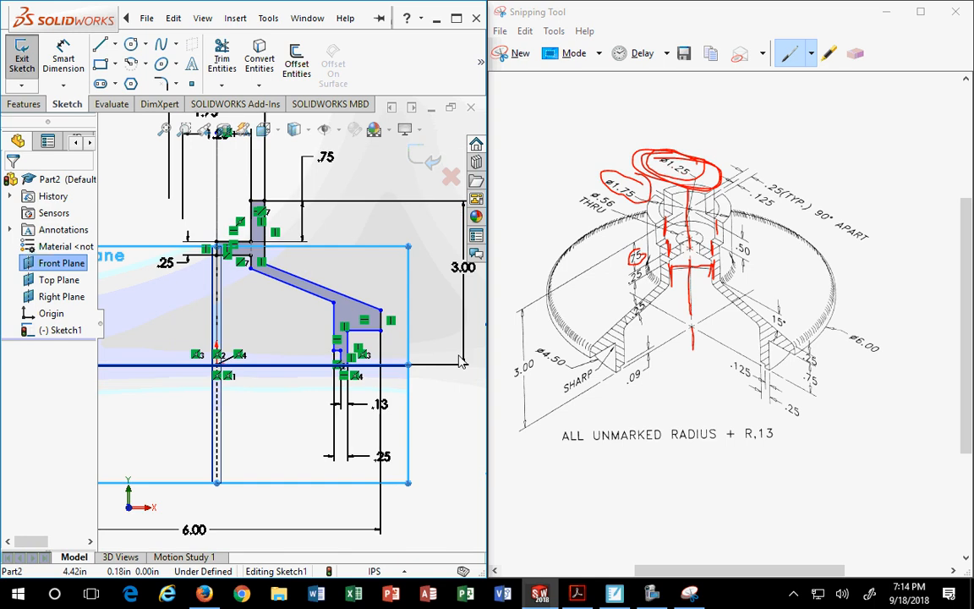
scroll(459, 358, "down", 3)
left_click(783, 373)
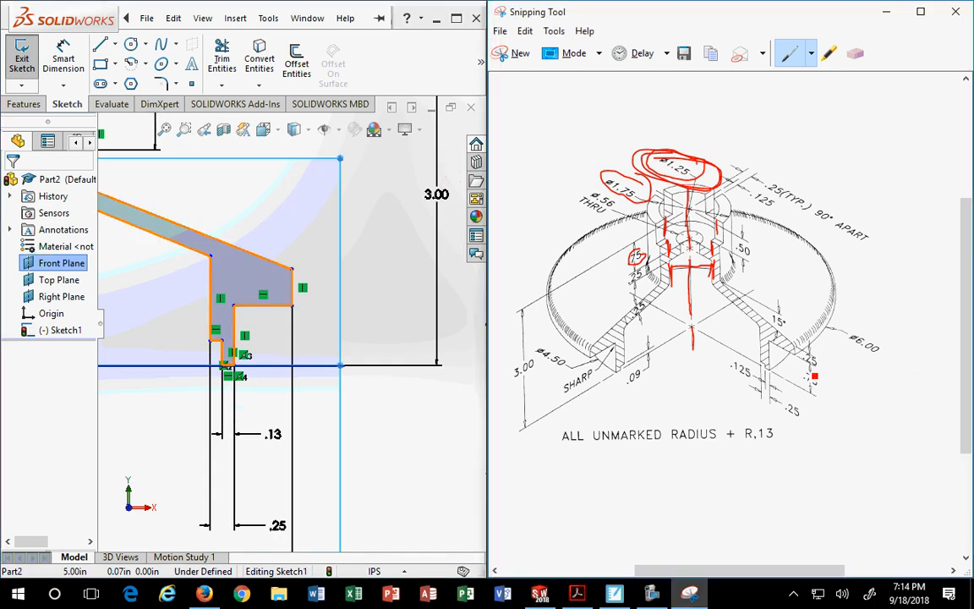
left_click_drag(818, 381, 825, 378)
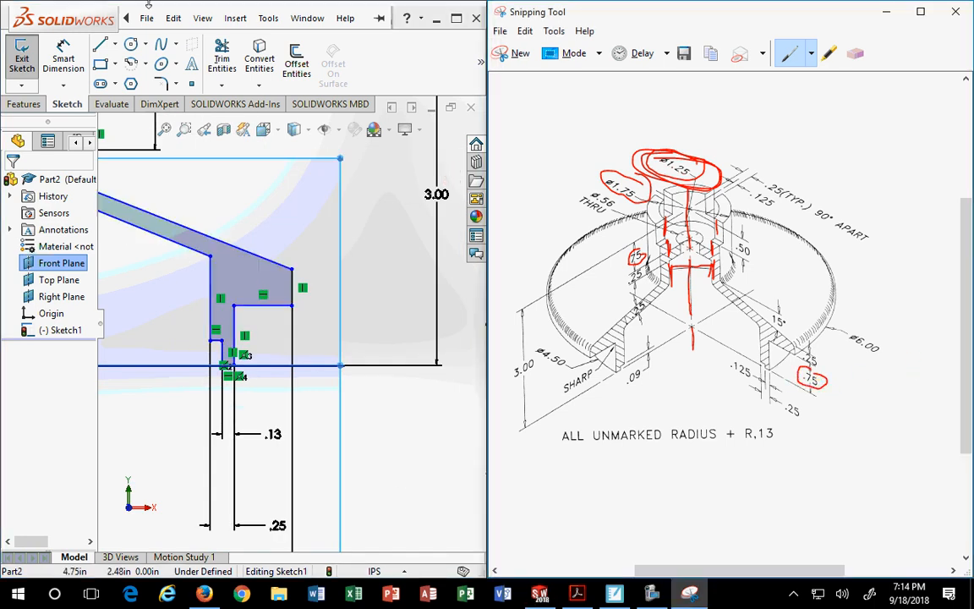
left_click(63, 61)
scroll(240, 378, "down", 2)
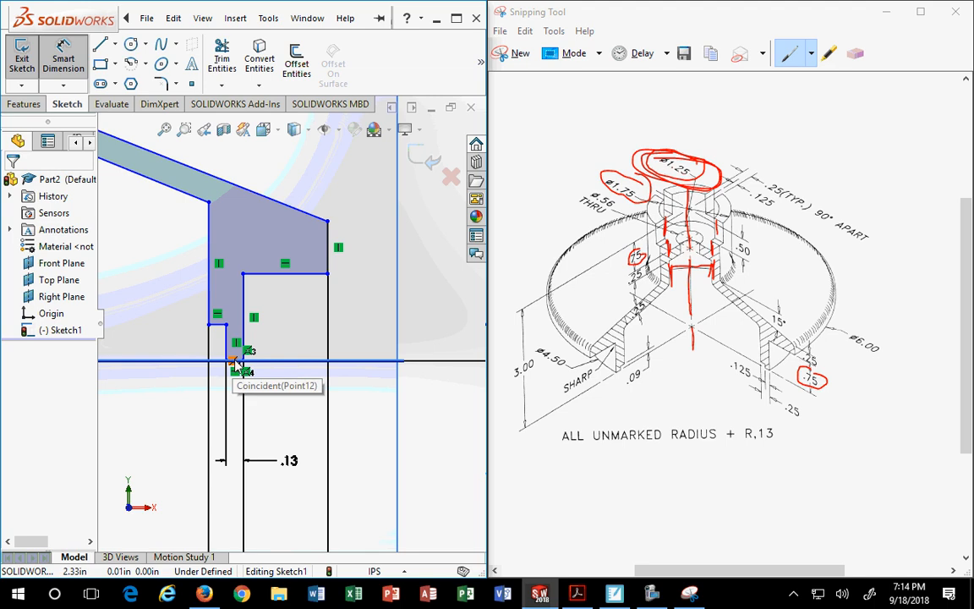
left_click(300, 273)
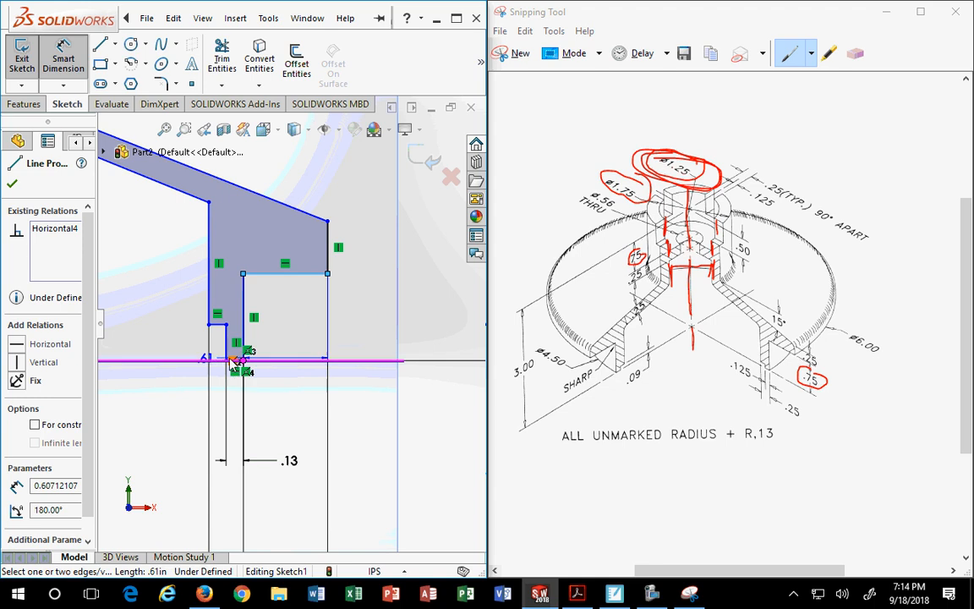
scroll(234, 362, "down", 1)
scroll(236, 364, "down", 5)
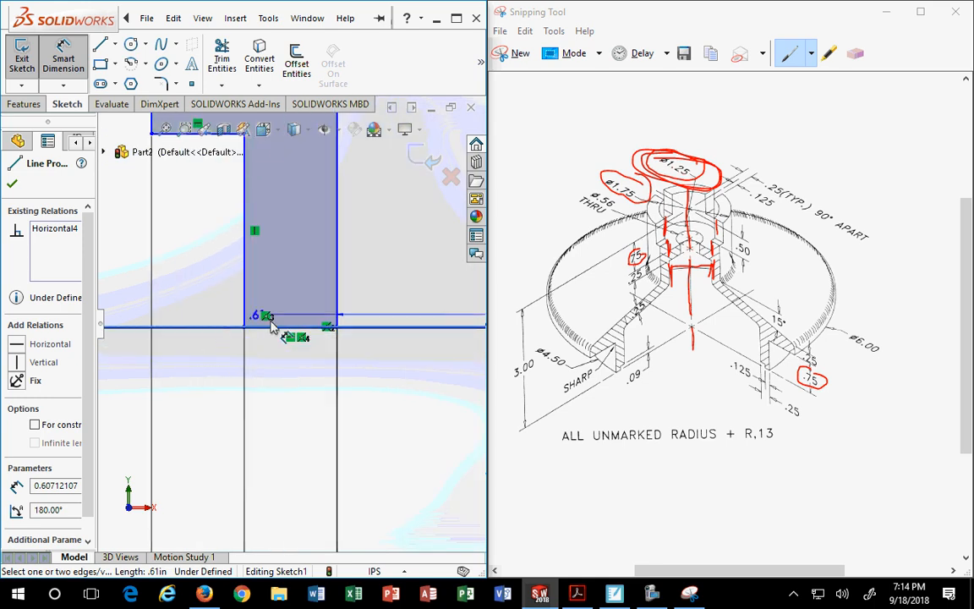
left_click(267, 327)
scroll(322, 296, "up", 5)
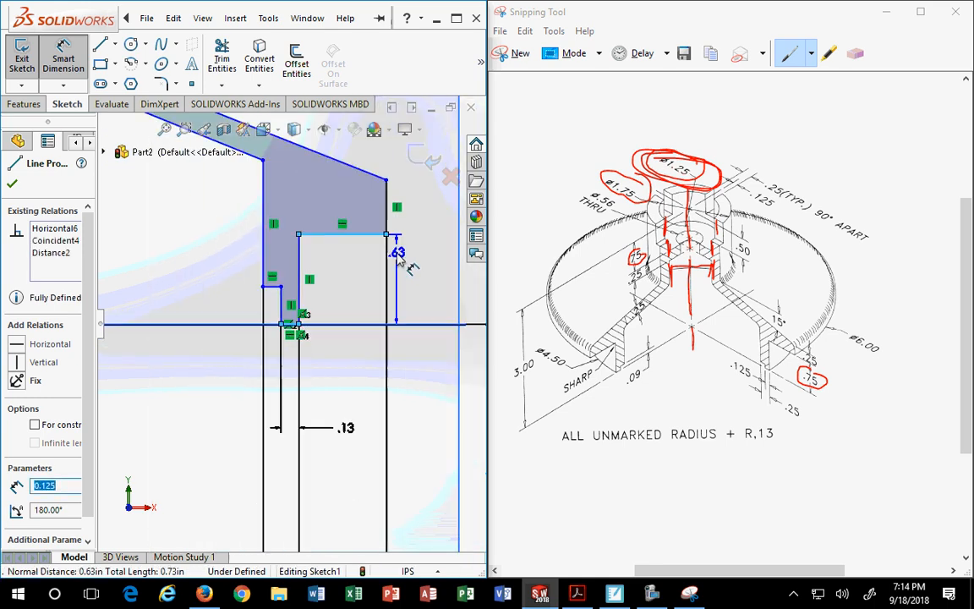
left_click(394, 304)
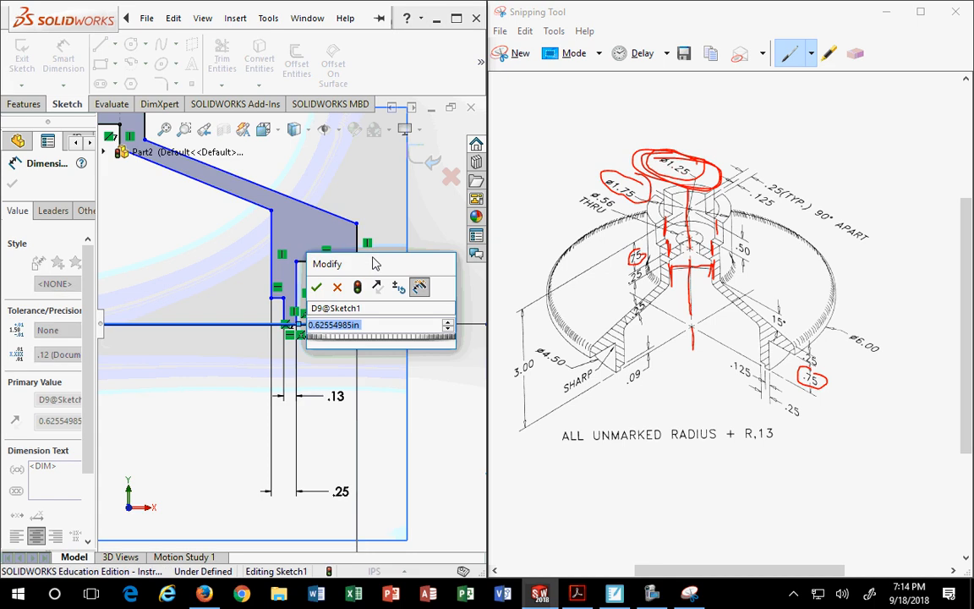
type(".75")
key("Return")
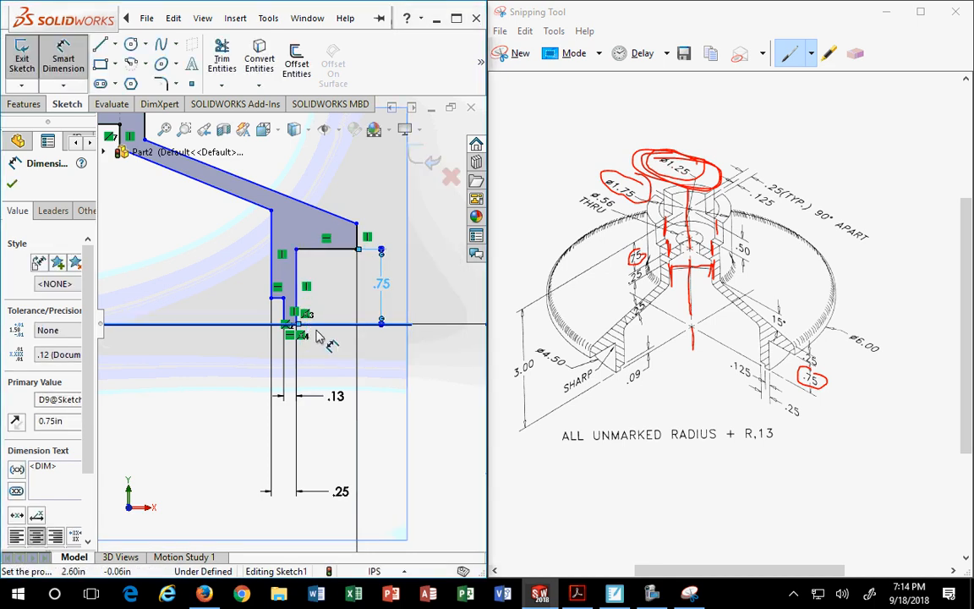
- Dimension the vertical distance from the lip's bottom corner to the upper corner of the flange's outer edge
scroll(292, 324, "down", 4)
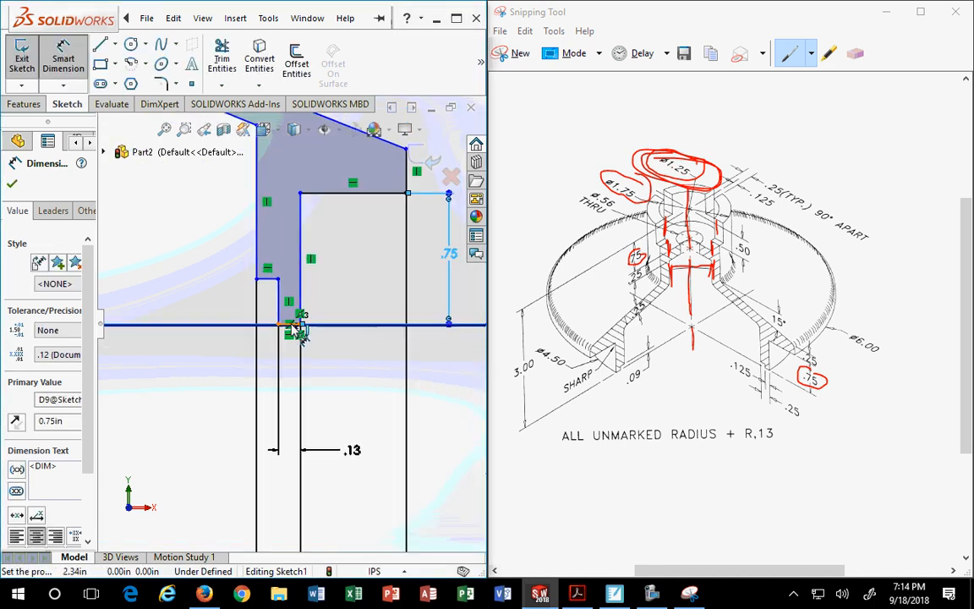
scroll(300, 321, "up", 3)
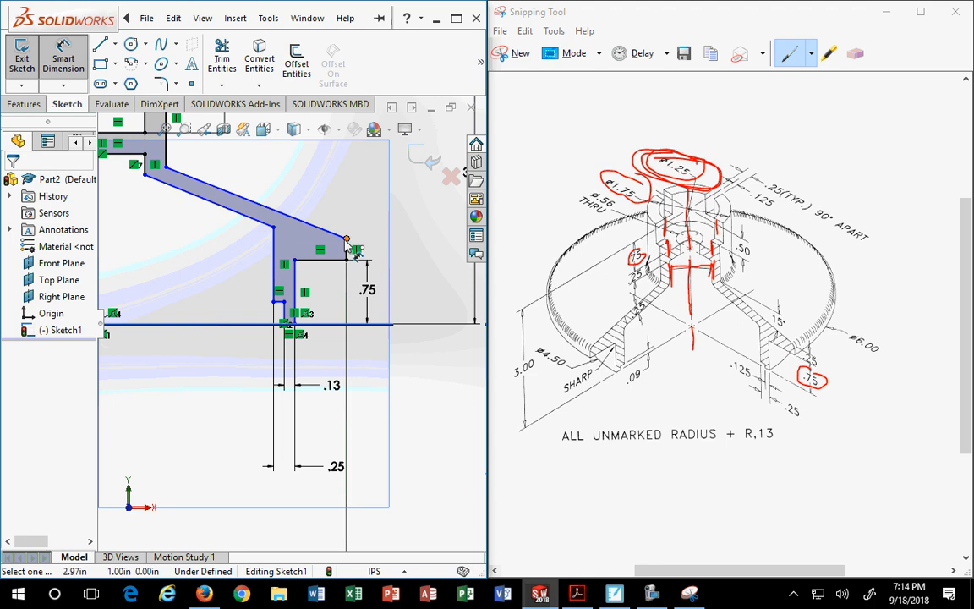
left_click(346, 240)
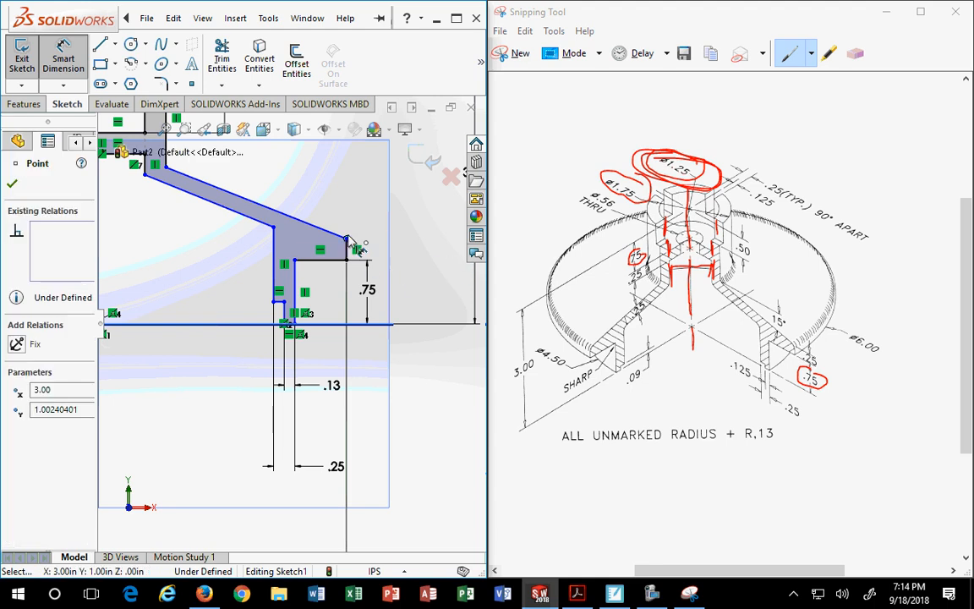
scroll(347, 252, "down", 2)
scroll(326, 278, "up", 2)
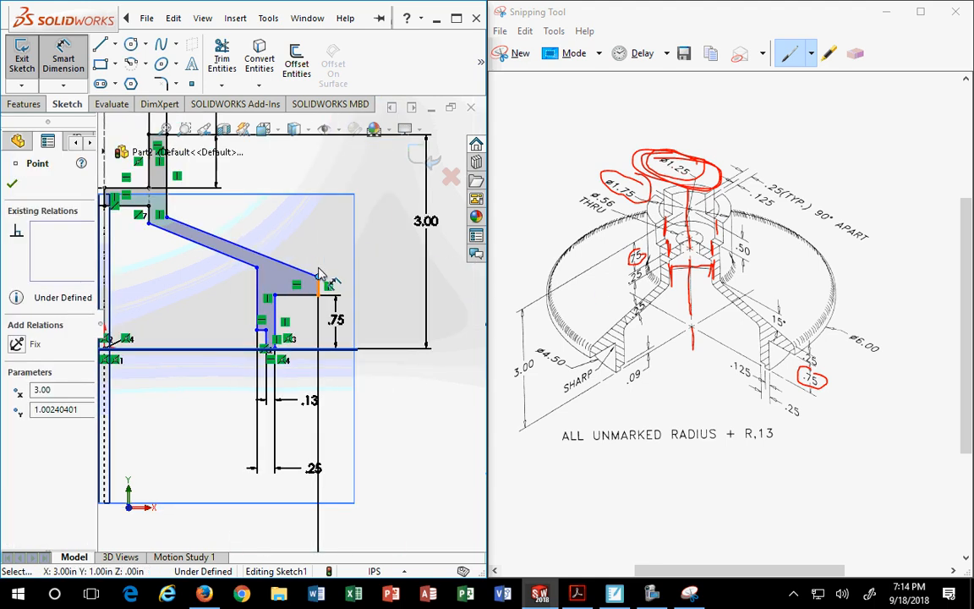
scroll(321, 282, "down", 3)
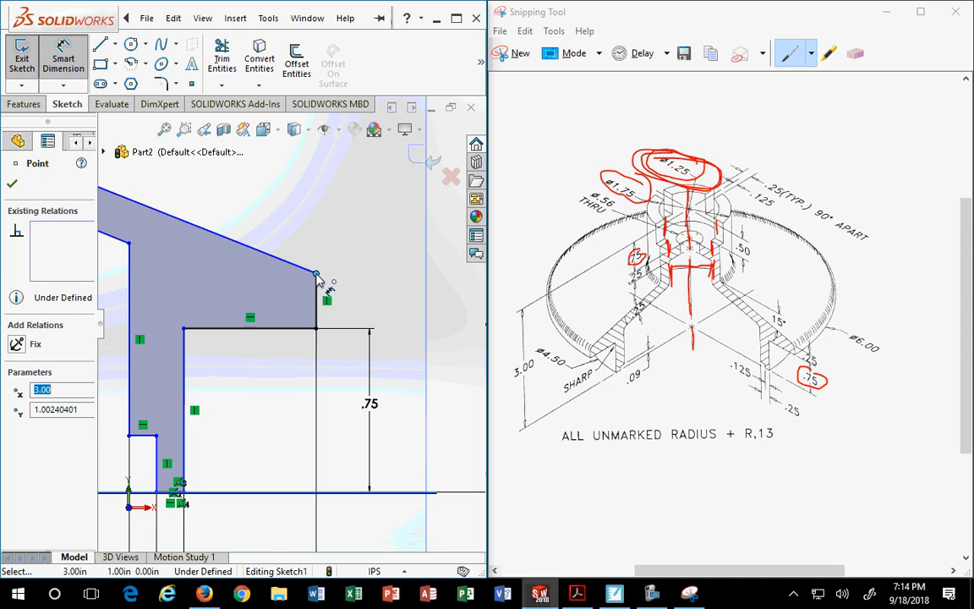
key("Escape")
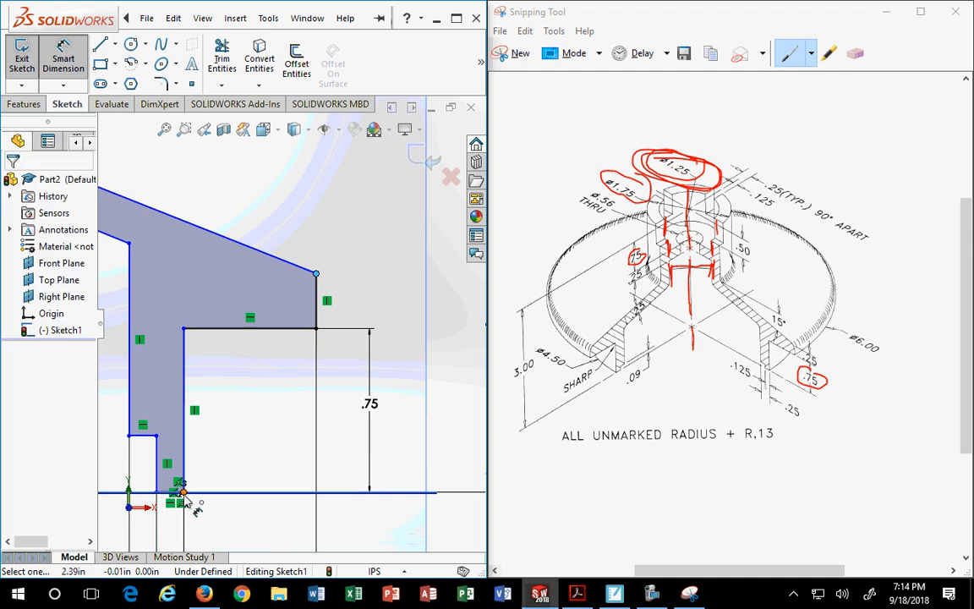
left_click(184, 493)
left_click(414, 325)
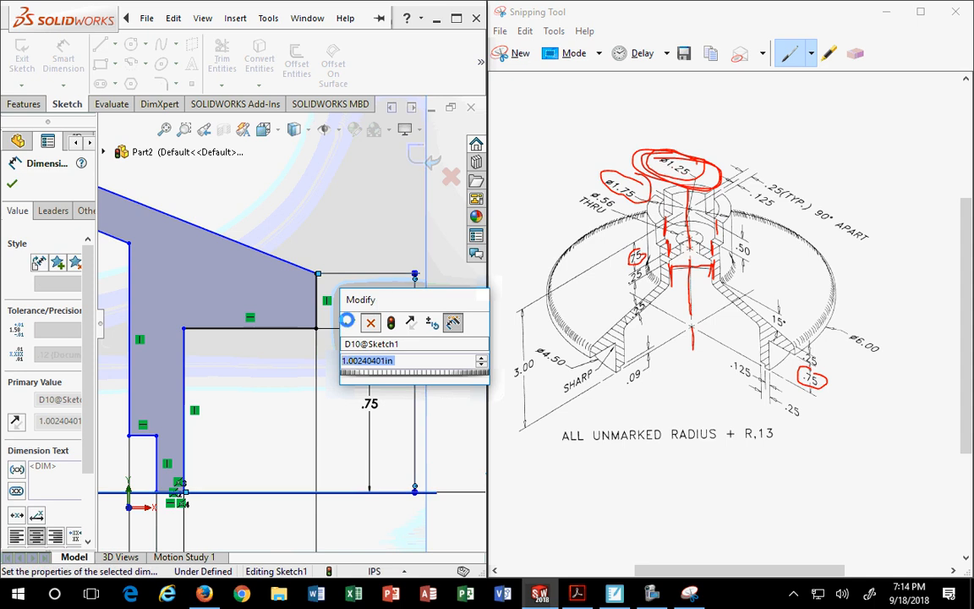
left_click(348, 320)
key("Escape")
left_click(415, 327)
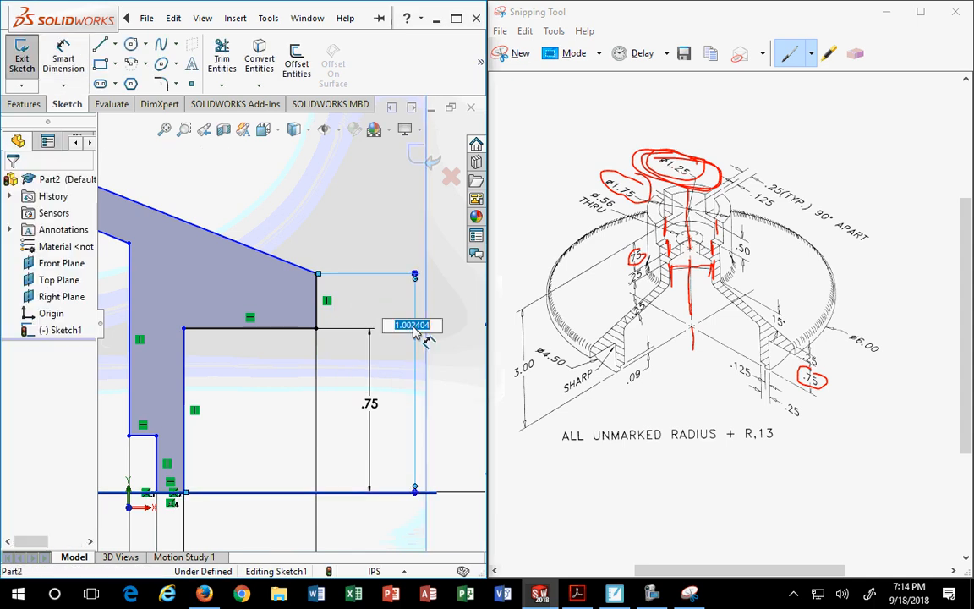
key("Escape")
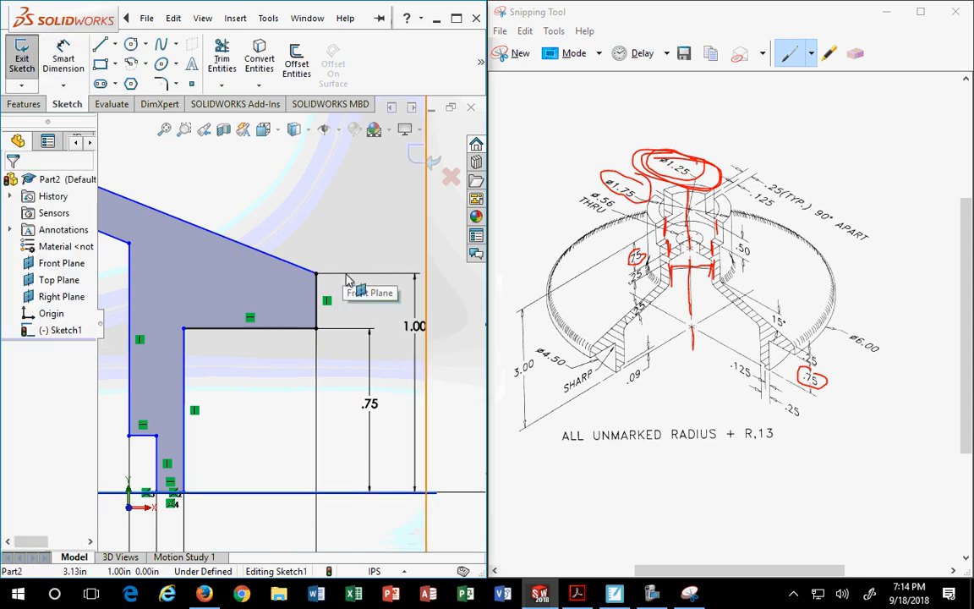
- Delete the height dimension running from the lip's bottom to the flange's upper outer corner
scroll(461, 332, "down", 2)
scroll(460, 331, "up", 2)
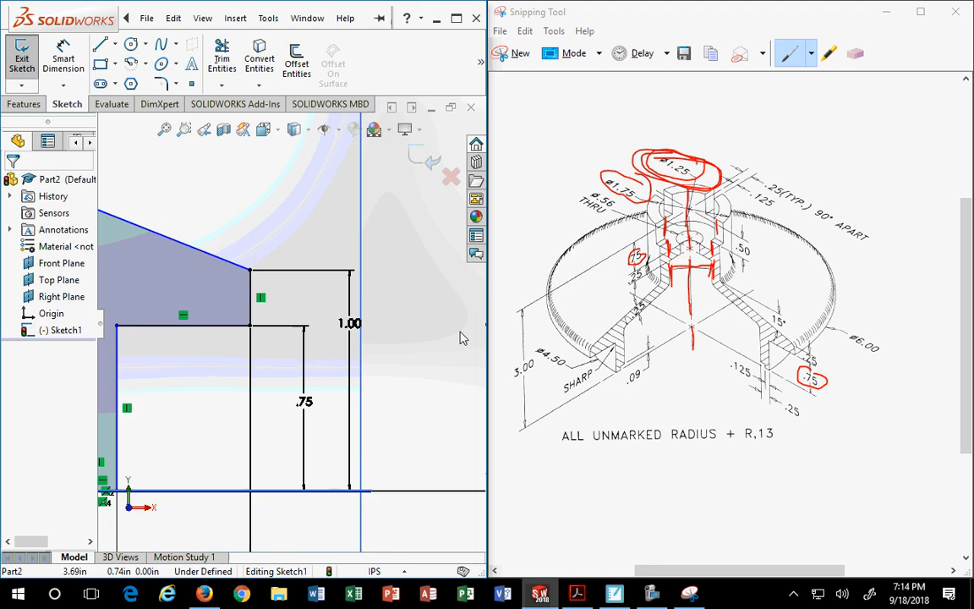
left_click(348, 323)
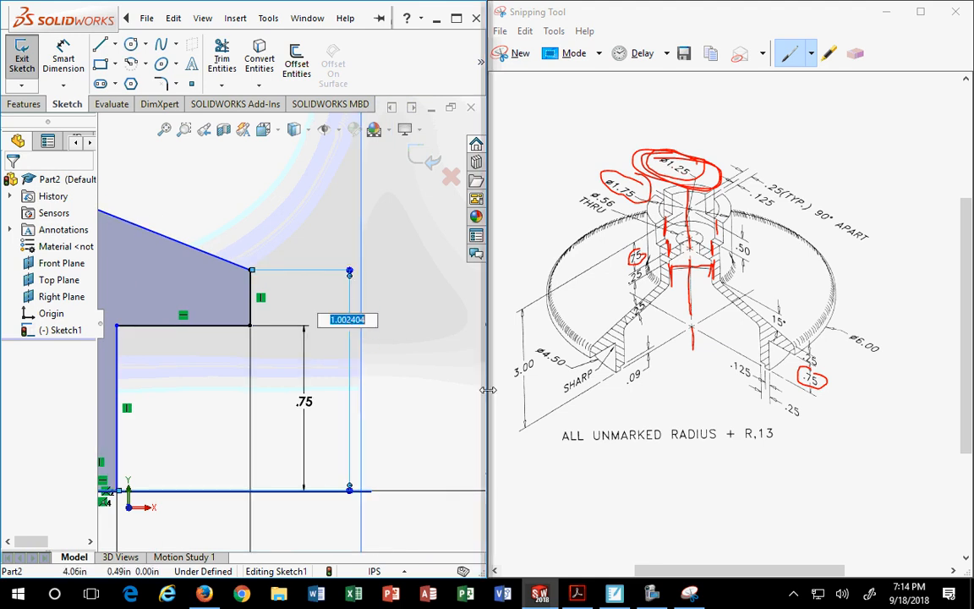
key("Escape")
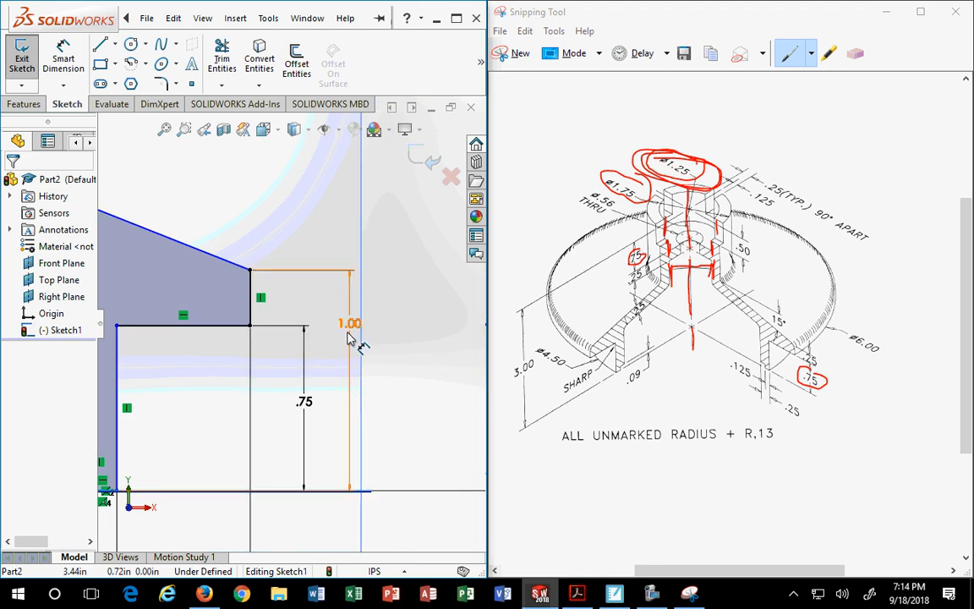
left_click(348, 337)
key("Escape")
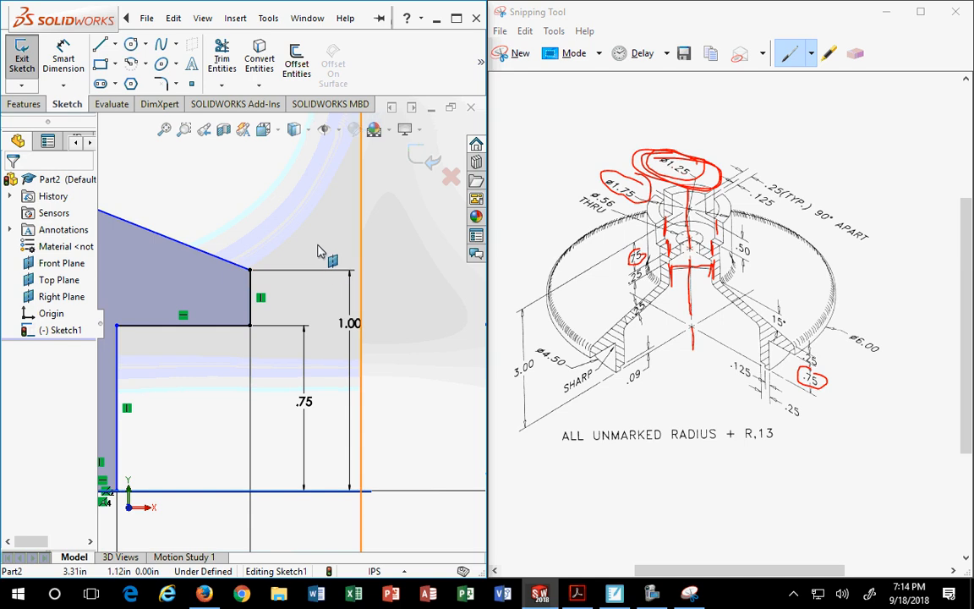
left_click_drag(319, 251, 402, 511)
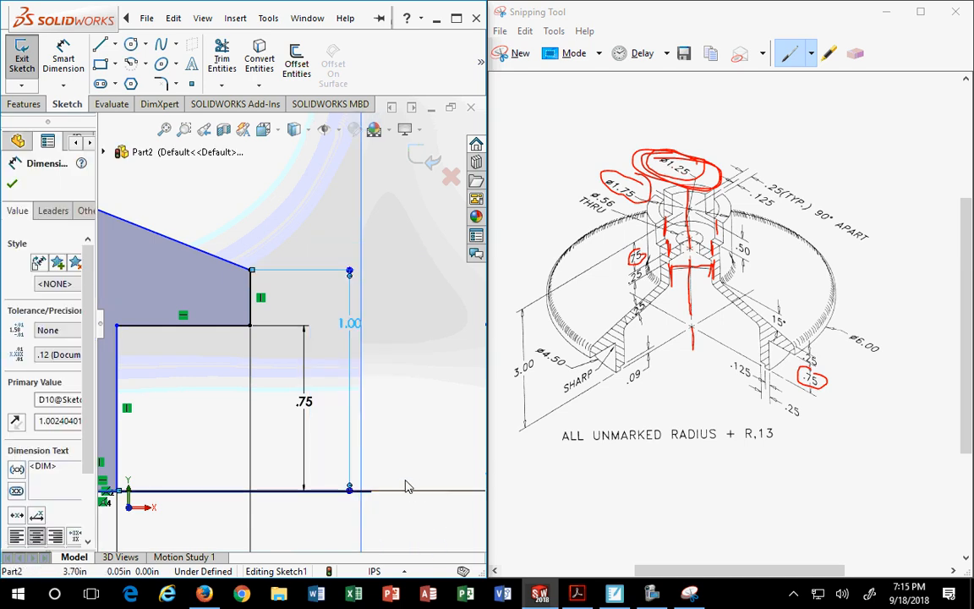
key("Delete")
- Dimension the length of the flange's short vertical outer edge as 0.25 in
scroll(357, 469, "up", 4)
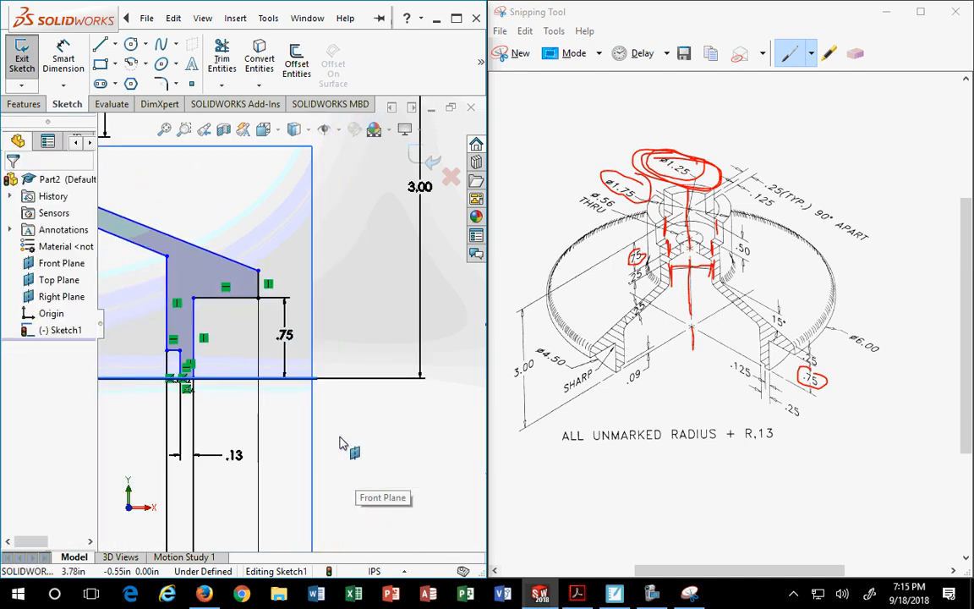
left_click(63, 59)
left_click(258, 285)
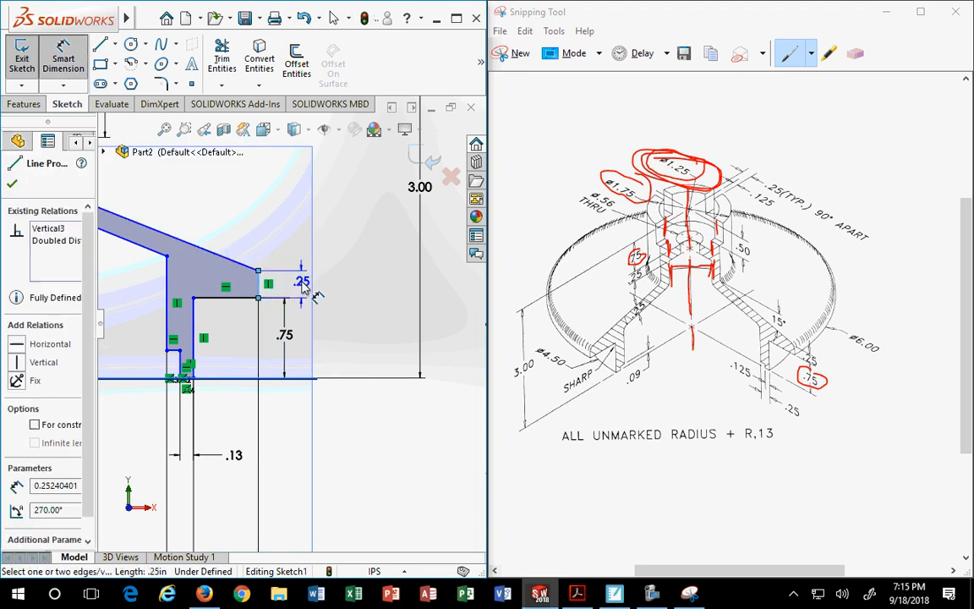
left_click(285, 287)
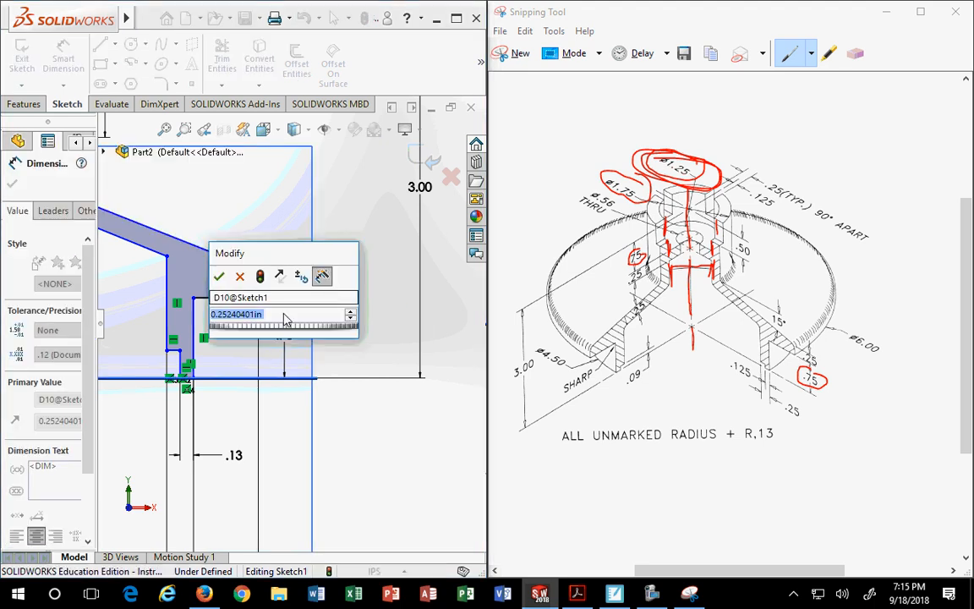
type(".25")
key("Return")
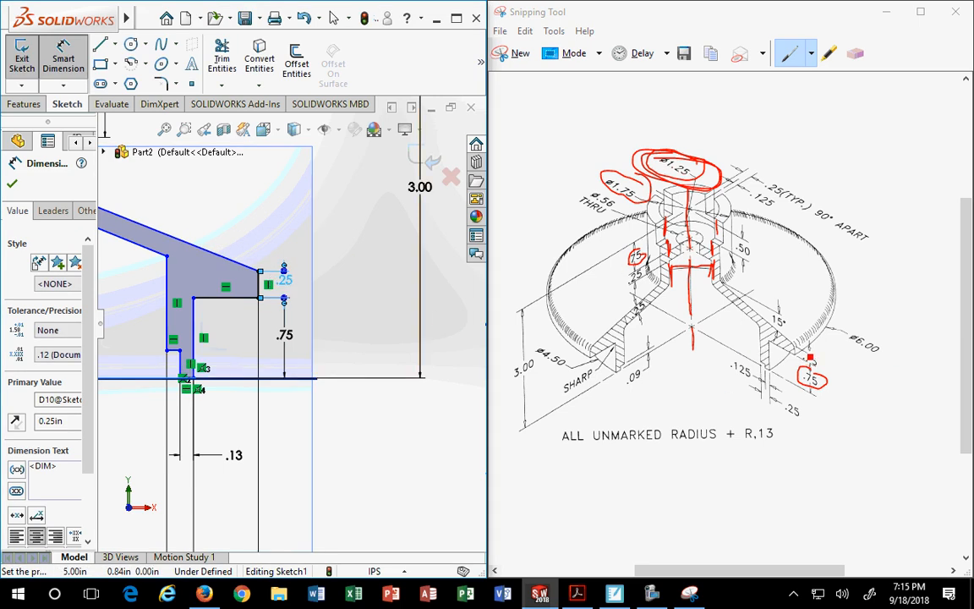
scroll(761, 365, "up", 1)
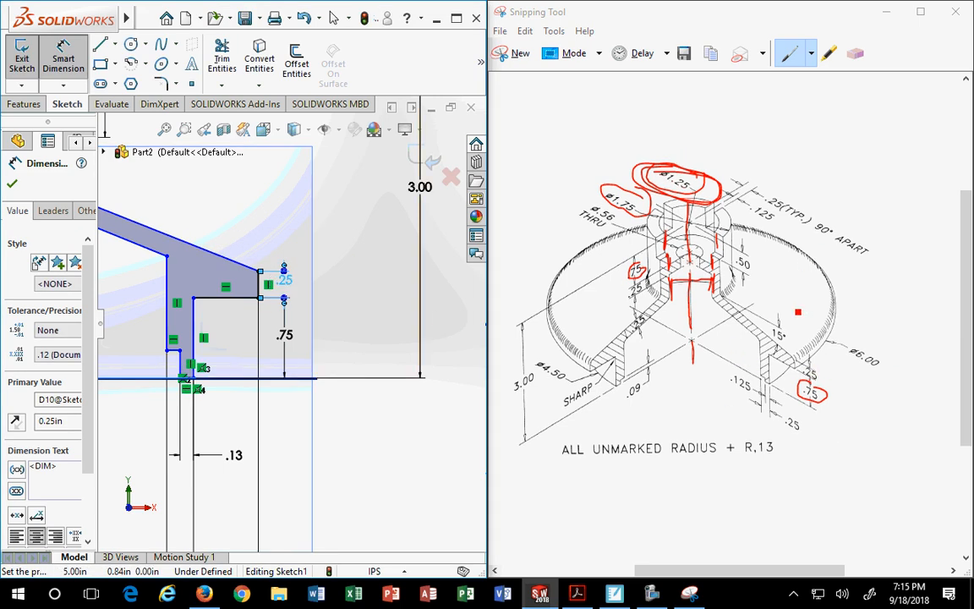
- Circle the 15° callout in red, and dimension the angle between the upper sloped line and the hub web's lower horizontal edge as 15°
mouse_move(791, 306)
left_mouse_down()
mouse_move(758, 339)
mouse_move(763, 320)
left_mouse_up()
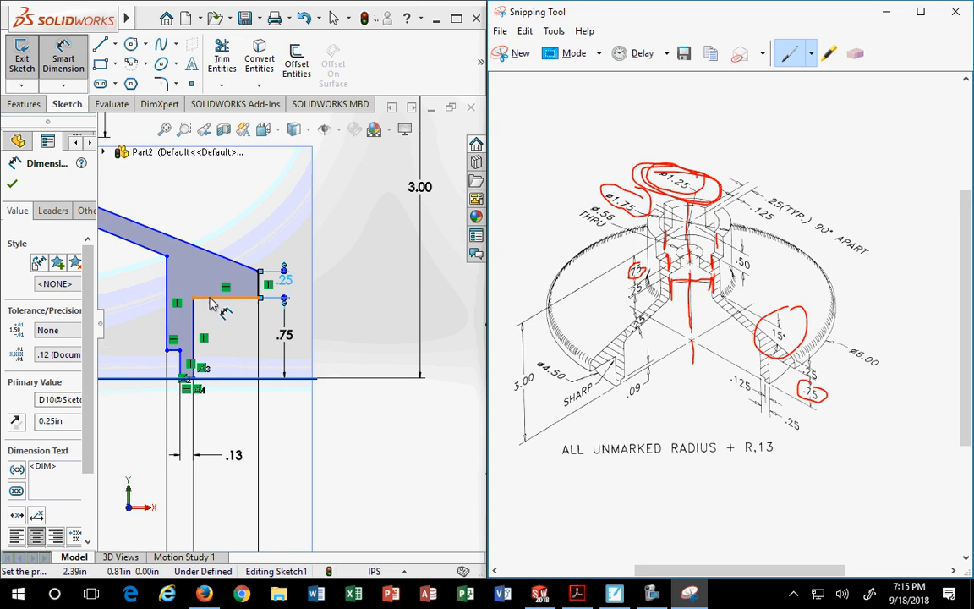
scroll(211, 304, "up", 3)
scroll(232, 303, "down", 4)
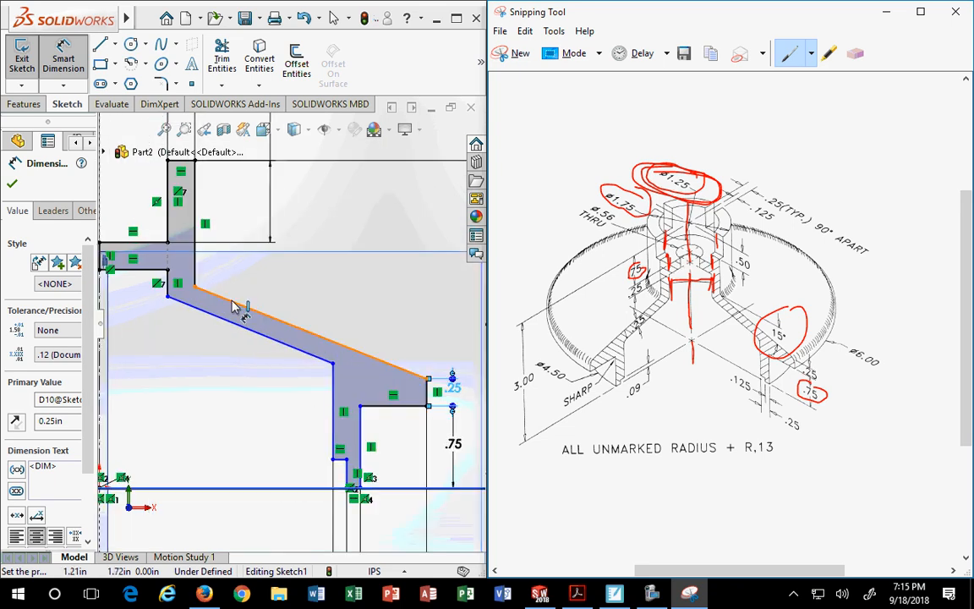
left_click(234, 302)
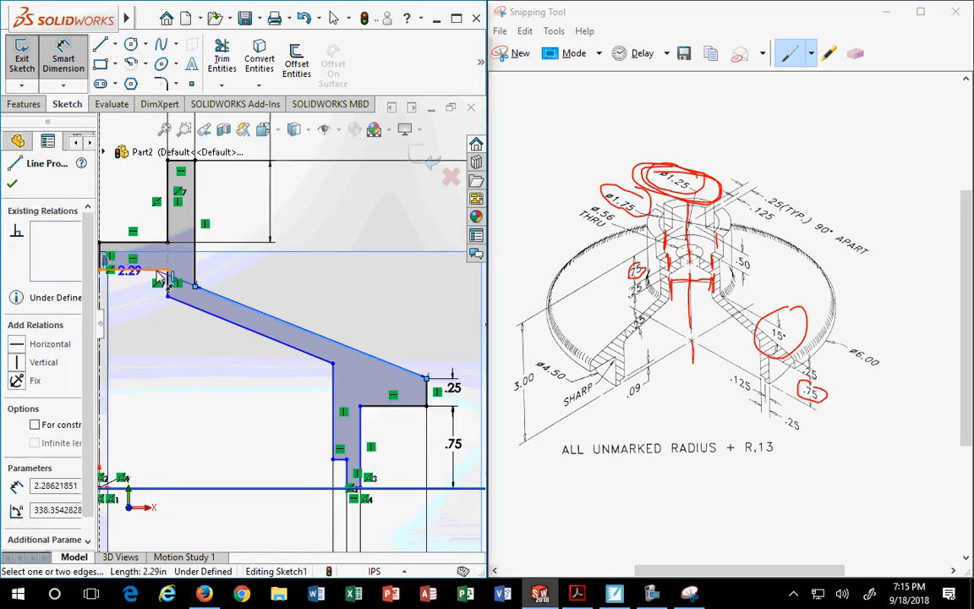
left_click(150, 269)
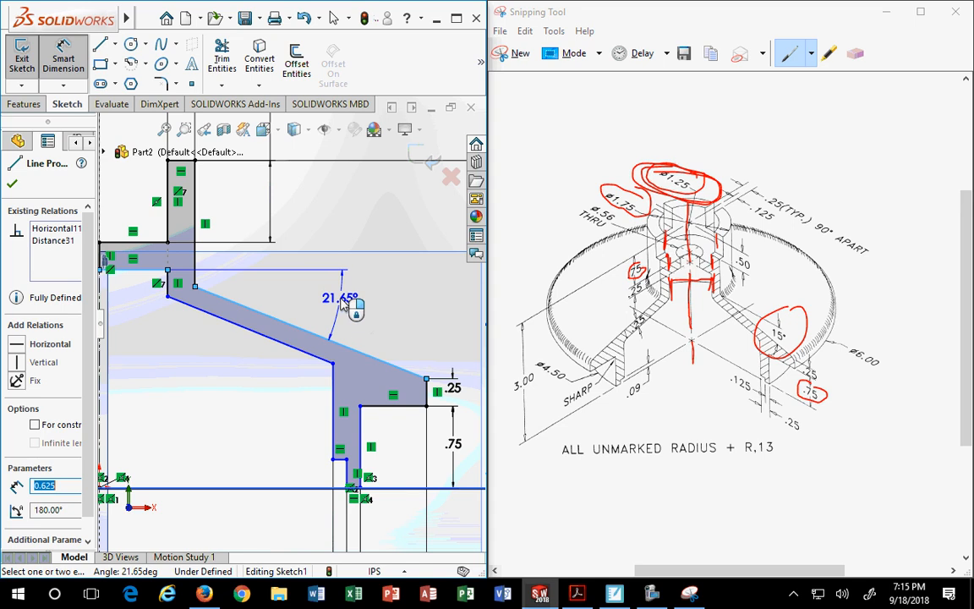
left_click(342, 300)
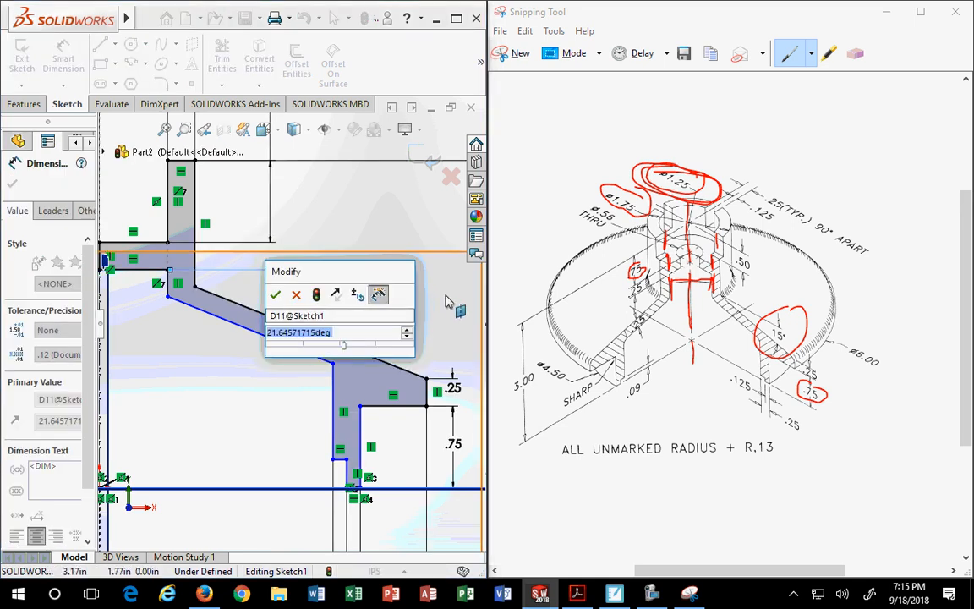
type("15")
key("Return")
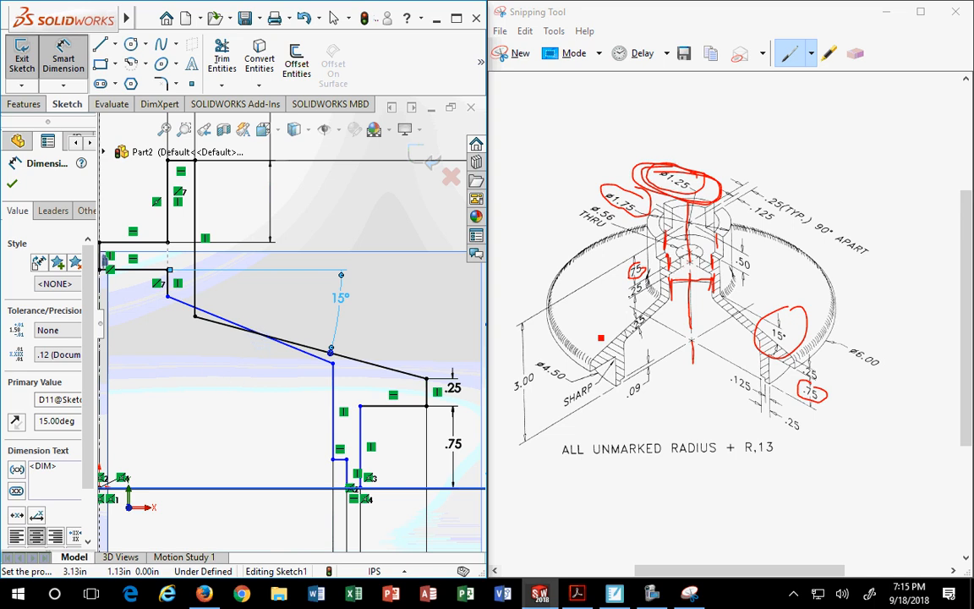
- Circle the sloped wall on the reference drawing and make the two sloped profile lines parallel
key("Escape")
left_click(727, 324)
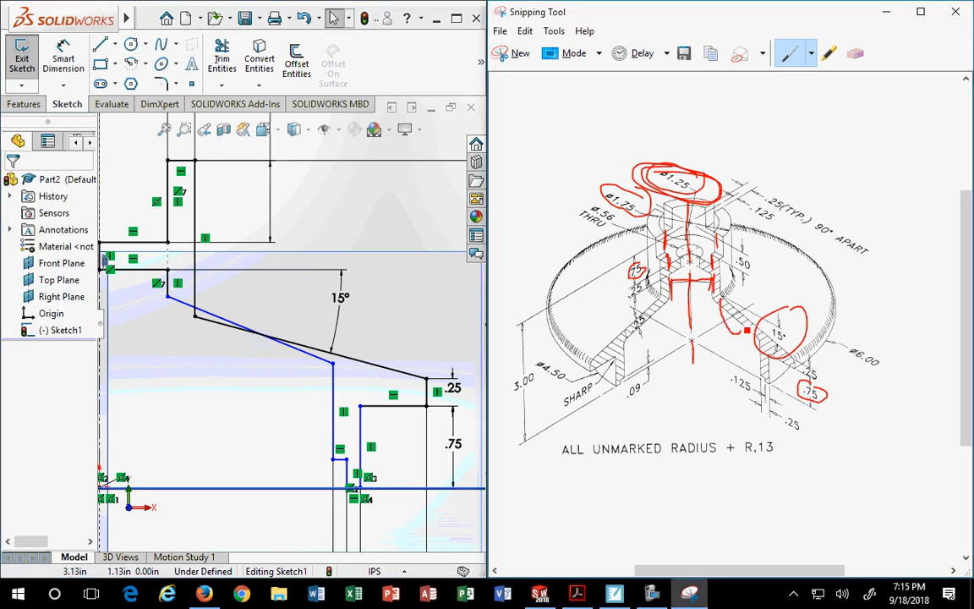
left_click(287, 346)
left_click(358, 365)
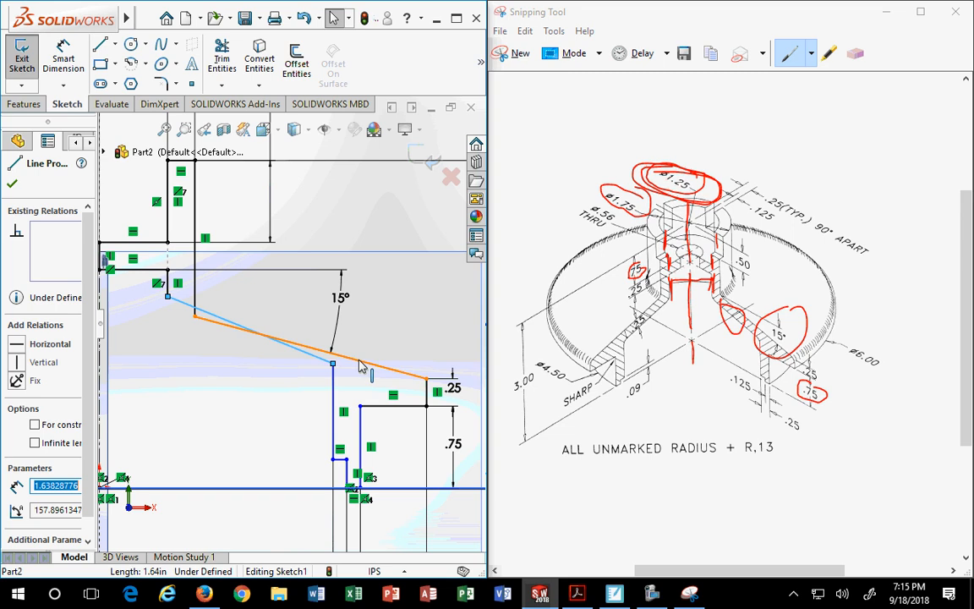
left_click(359, 365, "ctrl")
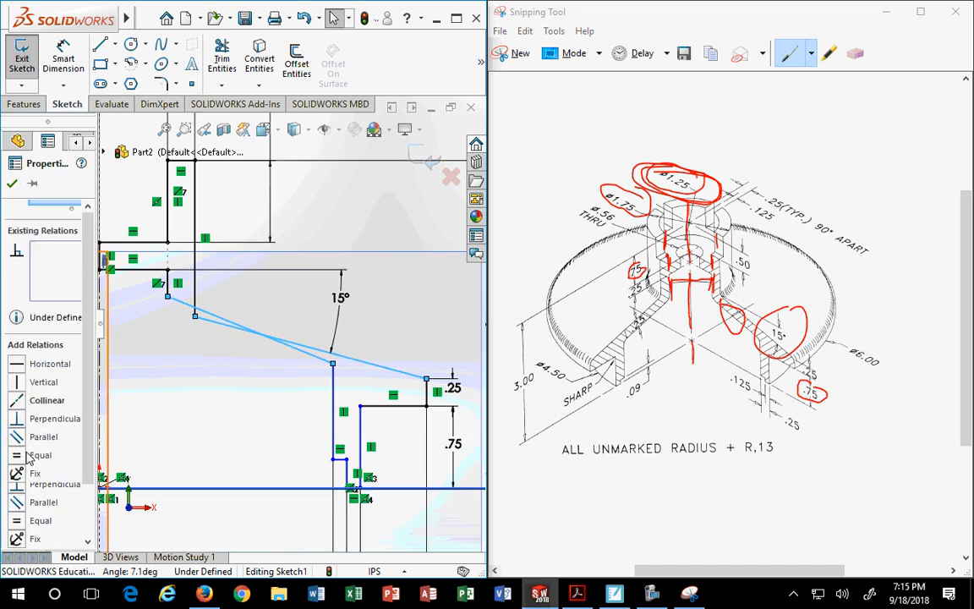
left_click(17, 436)
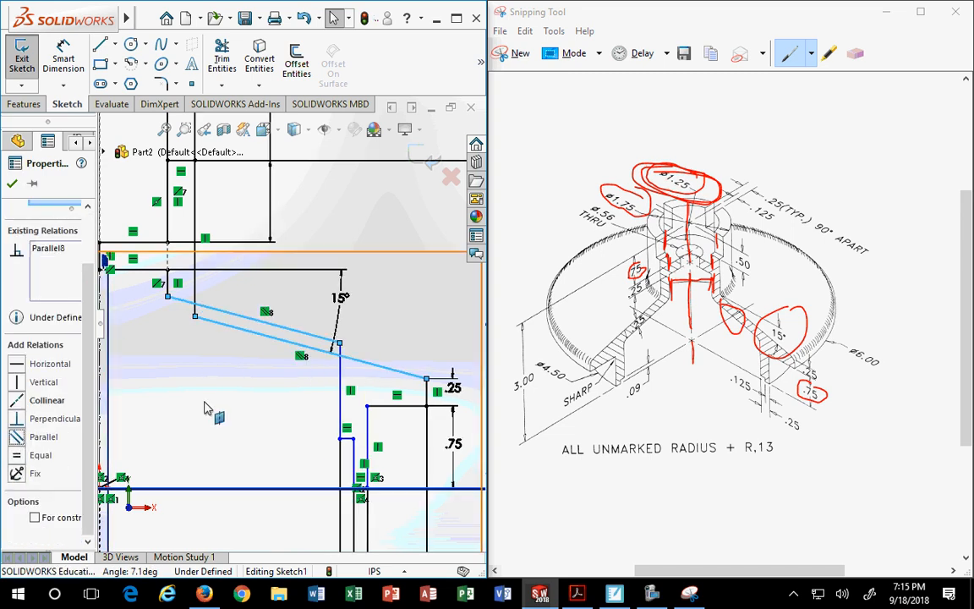
left_click(12, 184)
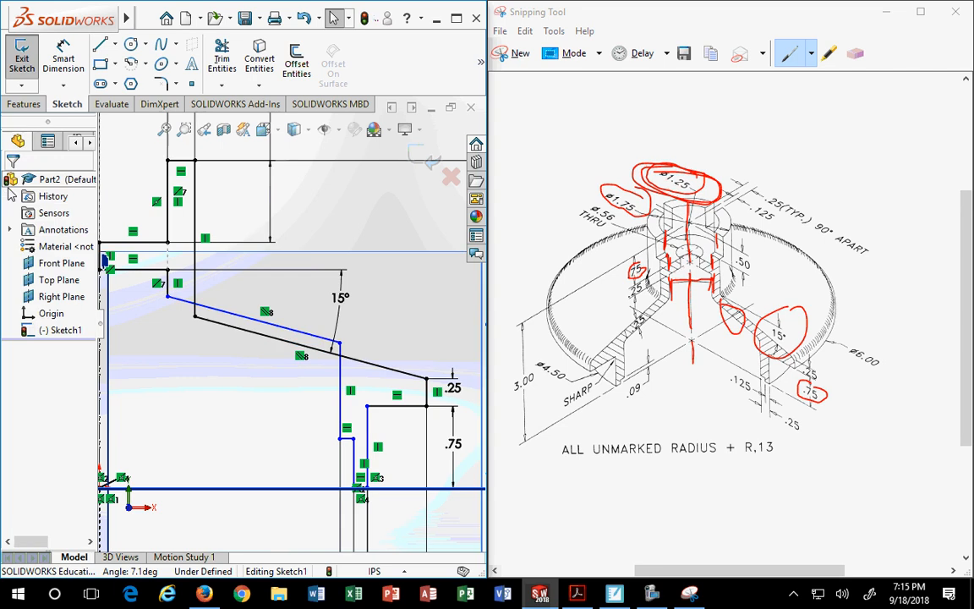
- Move the inner sloped line below the outer sloped line so that the profile no longer crosses itself
left_click(245, 374)
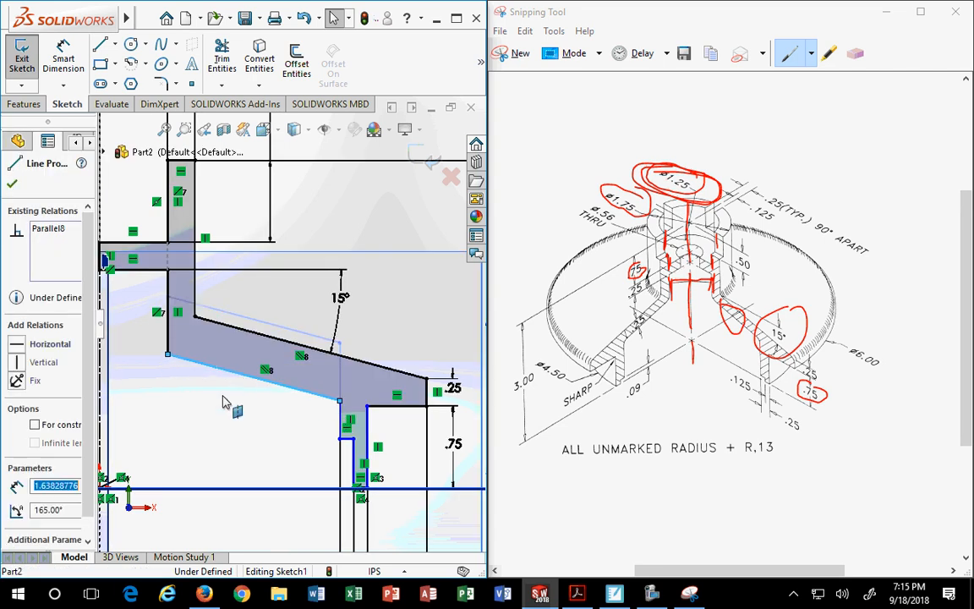
scroll(256, 402, "up", 2)
left_click(264, 467)
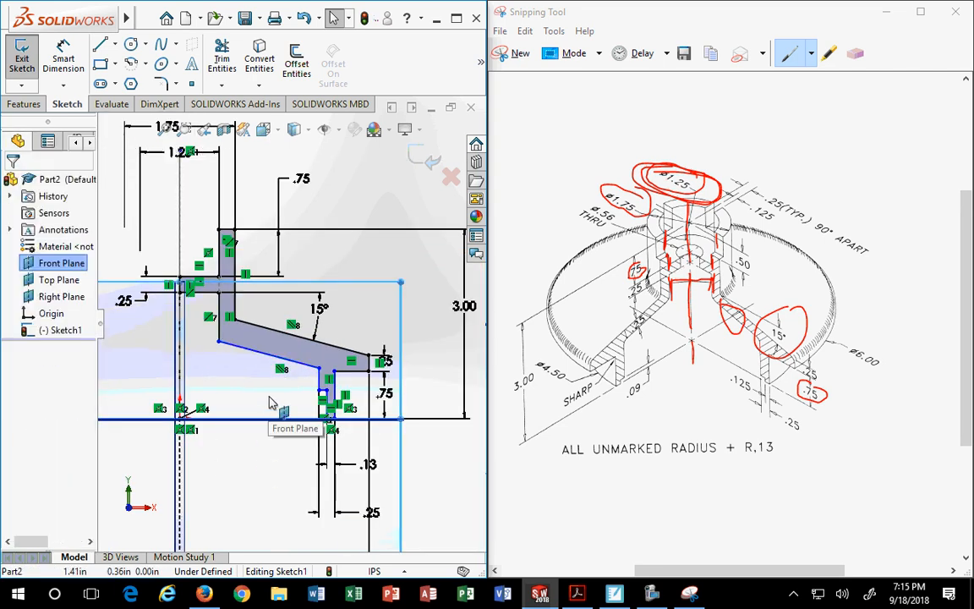
- Circle the sloped wall's thickness on the reference drawing and dimension the distance between the two parallel sloped lines as .25 in
left_click(621, 325)
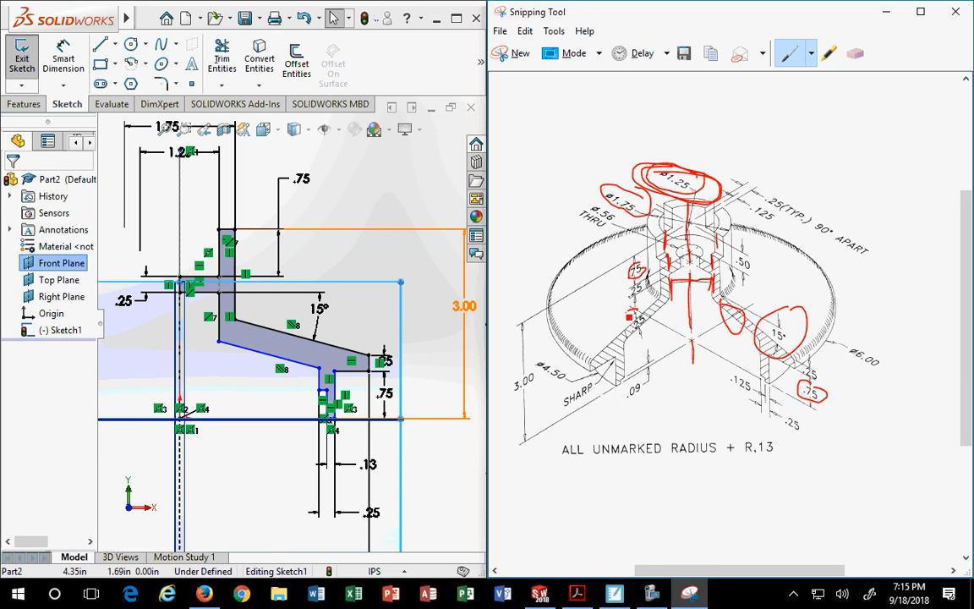
left_click(63, 61)
left_click(282, 337)
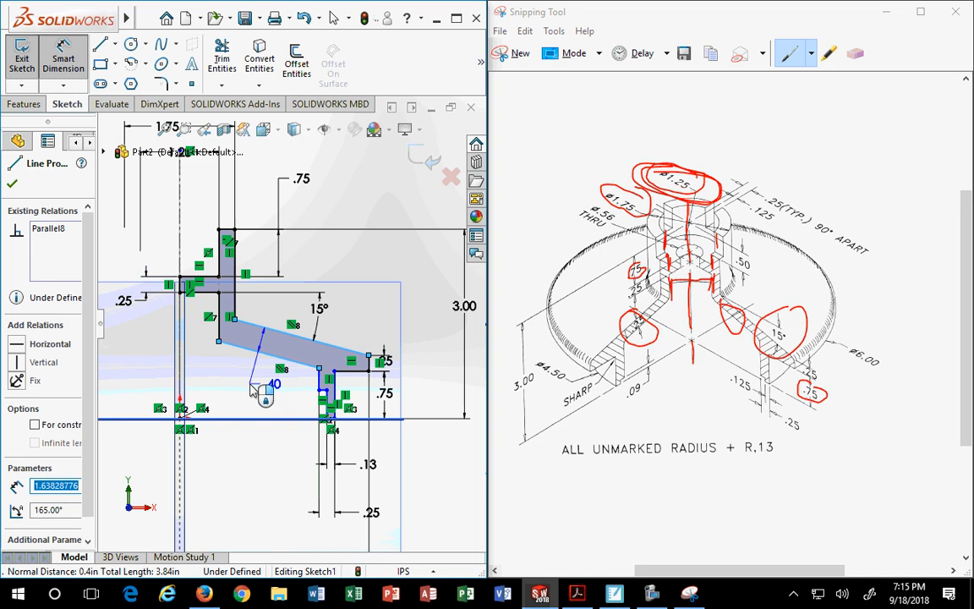
left_click(256, 393)
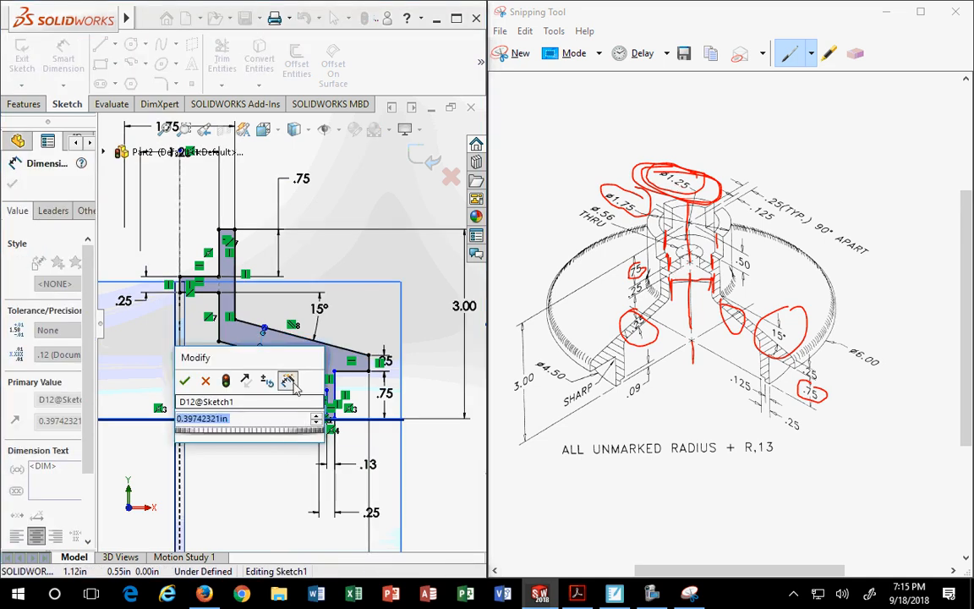
type(".25")
key("Return")
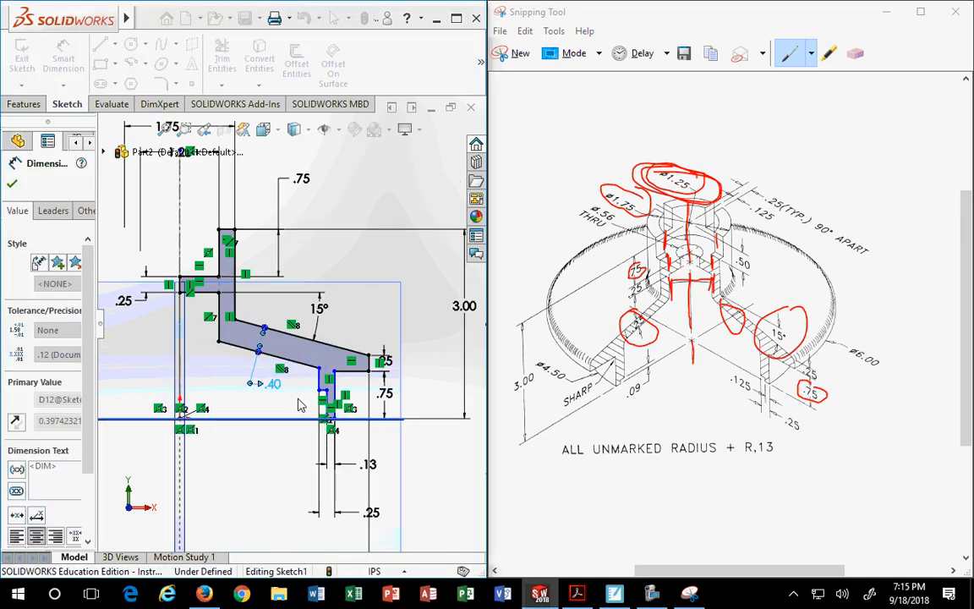
scroll(279, 378, "up", 3)
scroll(273, 377, "down", 5)
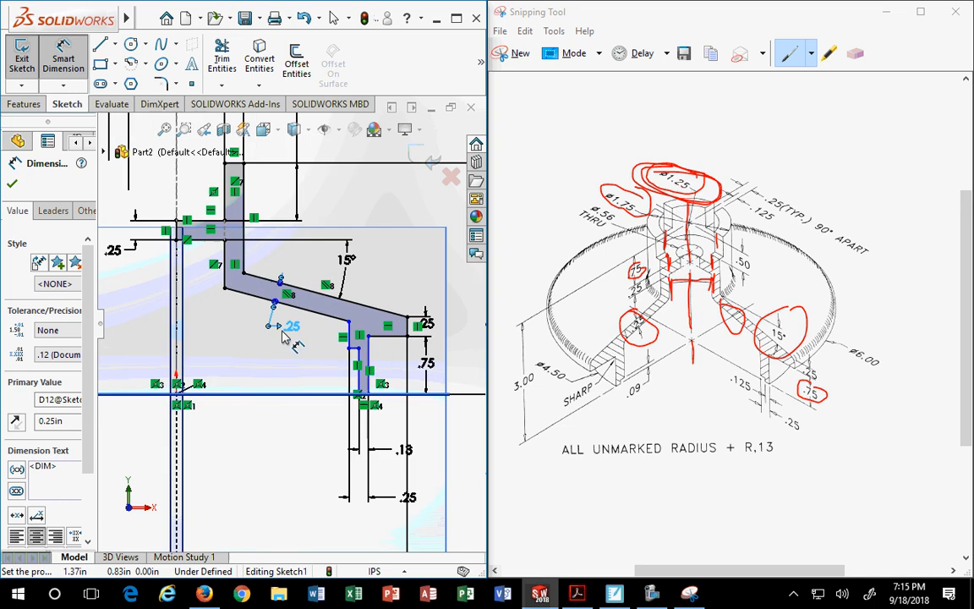
key("Escape")
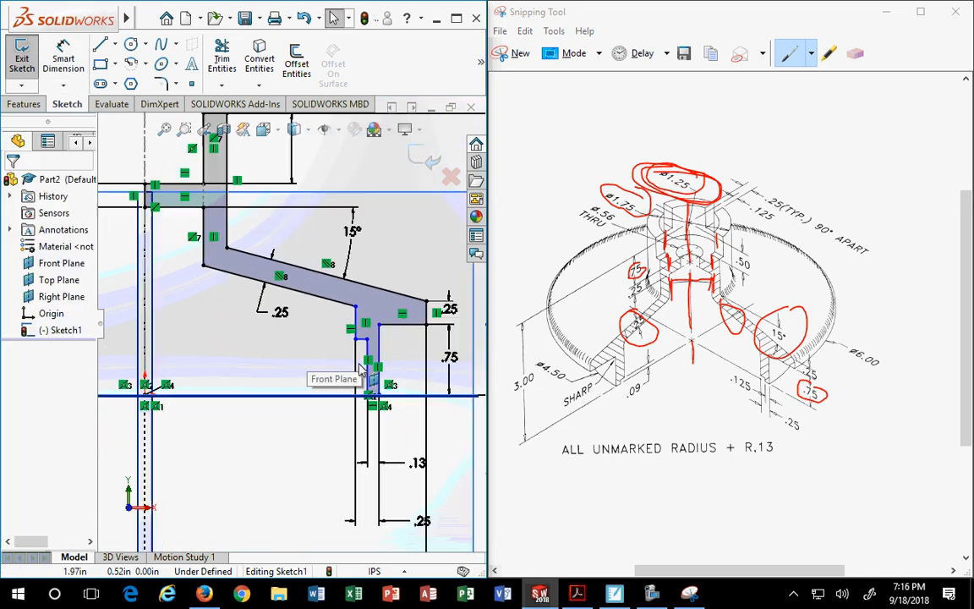
- Dimension the height of the short horizontal step above the base line as .09 in and circle that value on the reference drawing
scroll(330, 332, "up", 5)
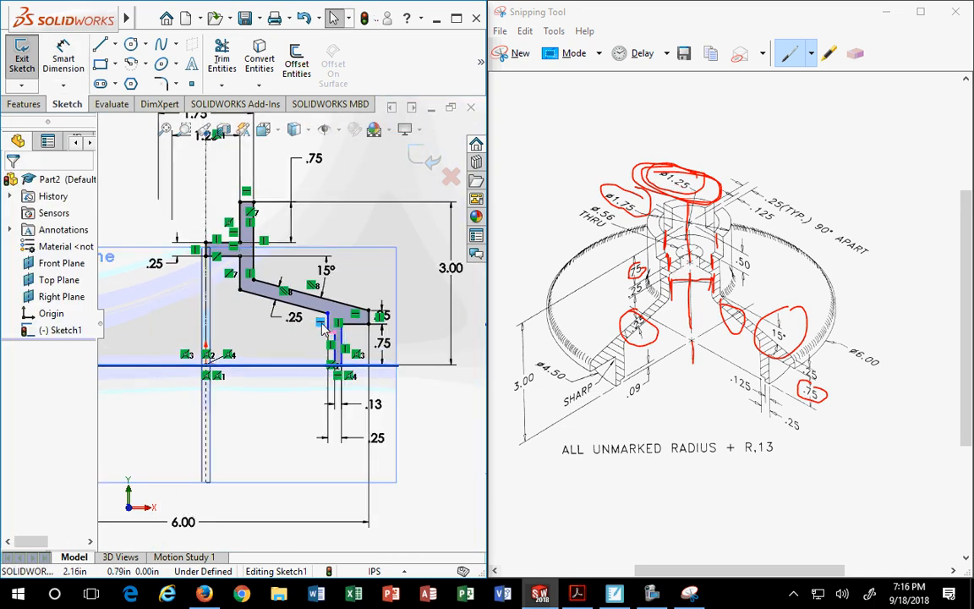
scroll(281, 343, "down", 3)
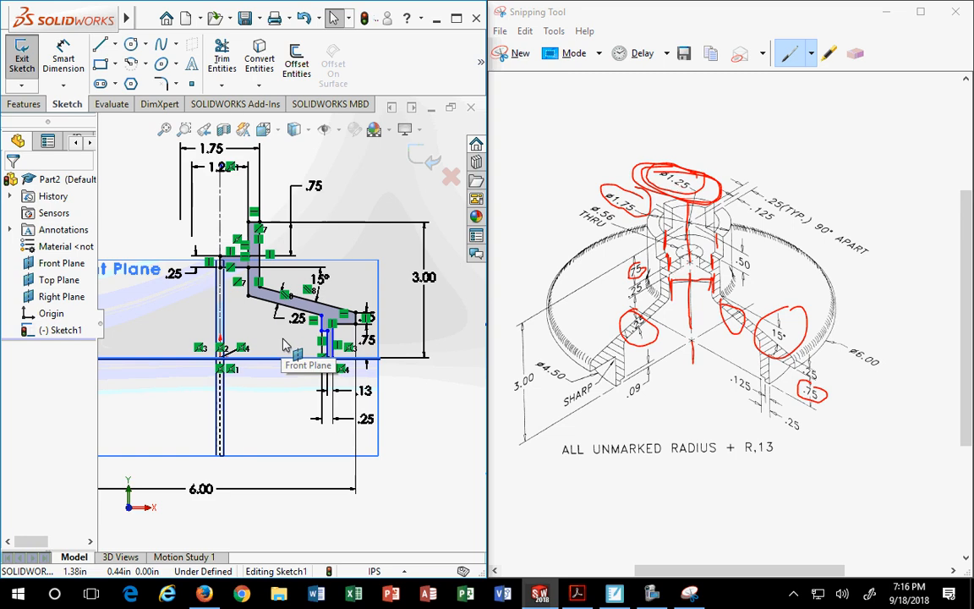
scroll(306, 349, "down", 2)
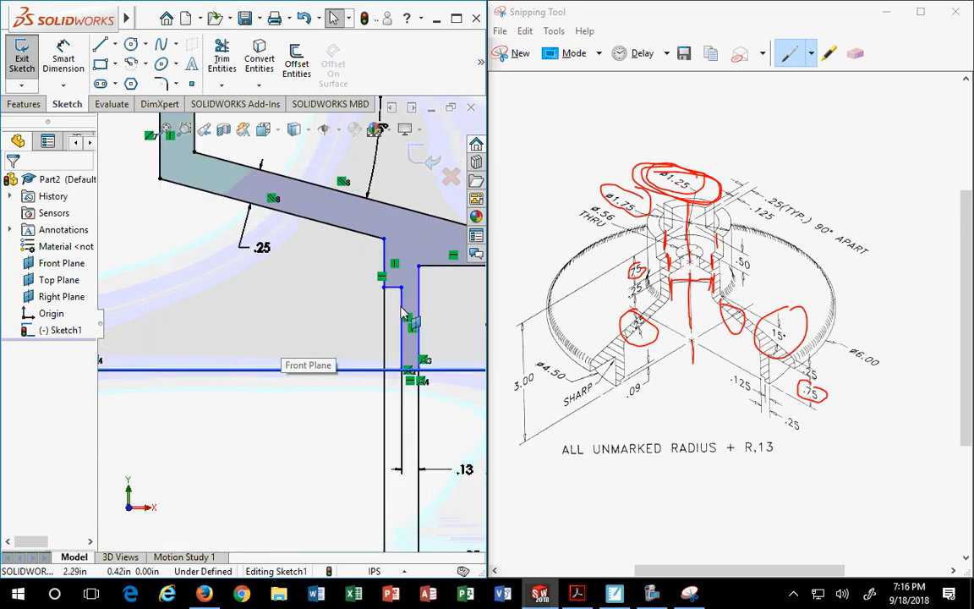
left_click(64, 63)
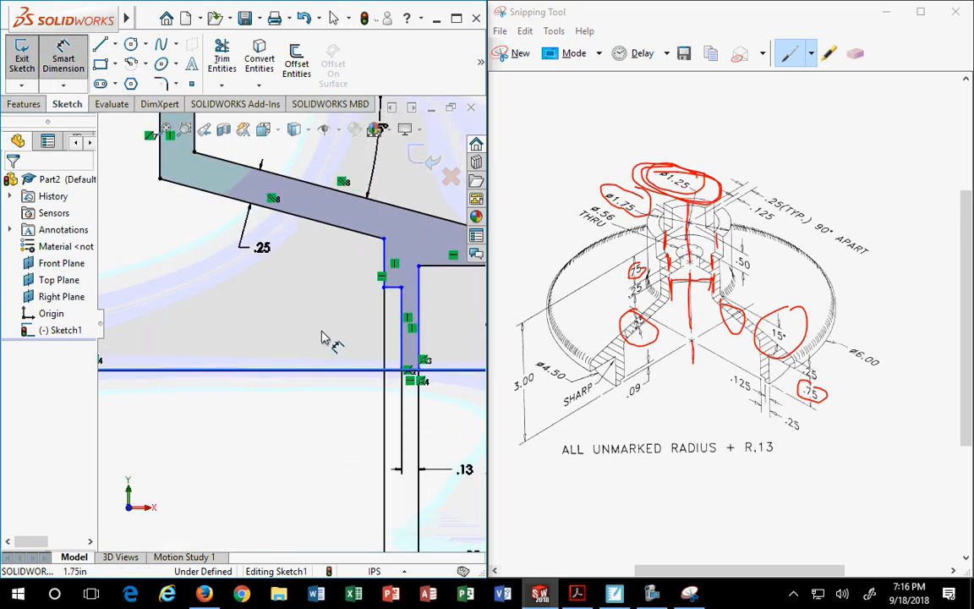
left_click(392, 286)
left_click(407, 369)
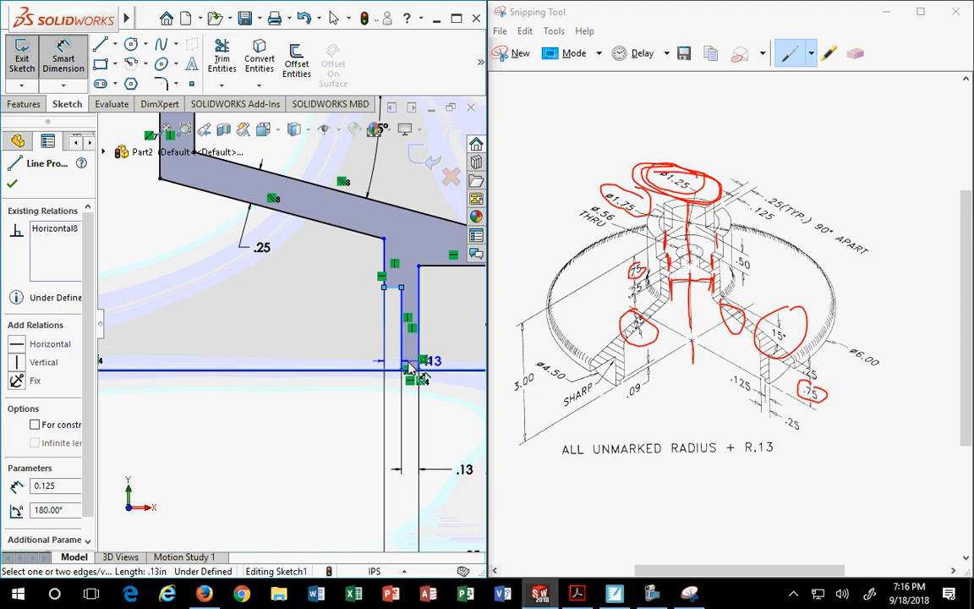
left_click(331, 336)
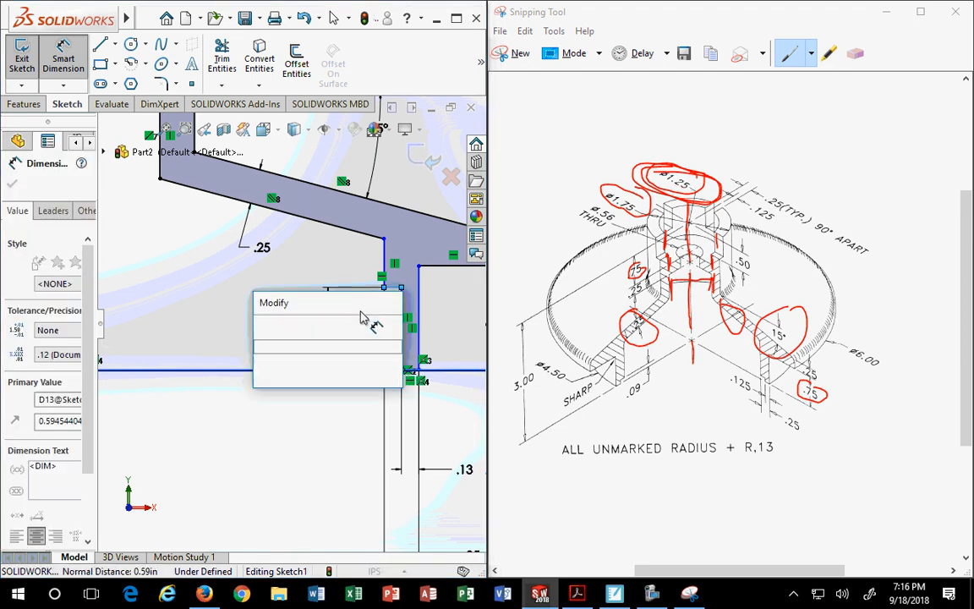
type(".09")
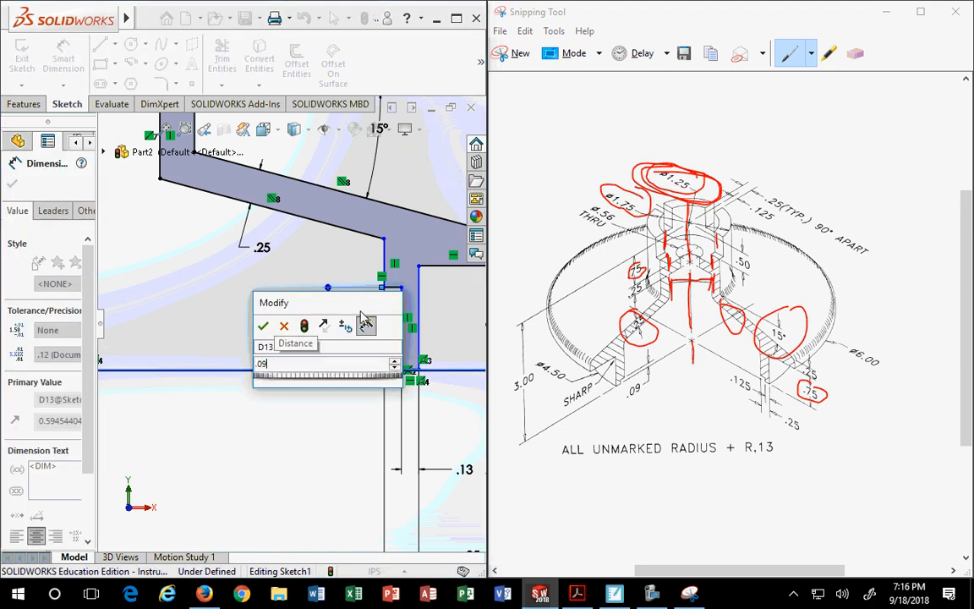
key("Return")
left_click(650, 388)
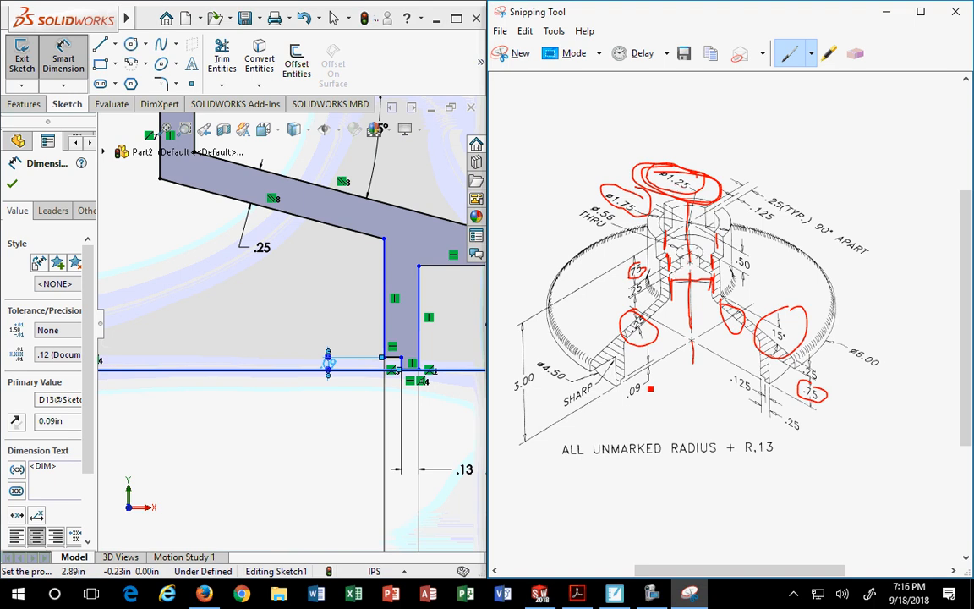
left_click_drag(628, 394, 630, 396)
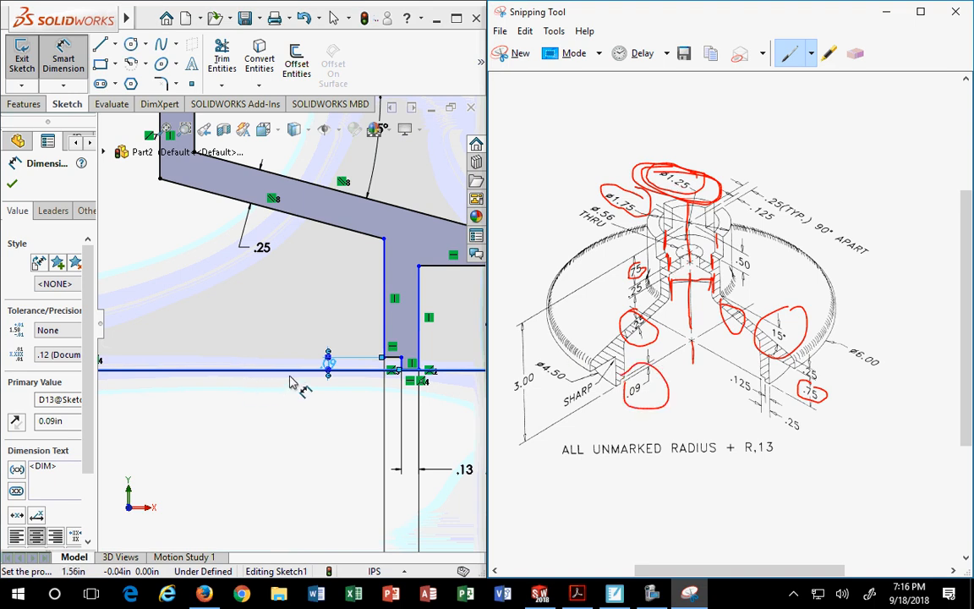
- Circle the Ø4.50 callout and dimension the lower rim's outer vertical edge across the centerline as a 4.5 in diameter
scroll(369, 366, "up", 4)
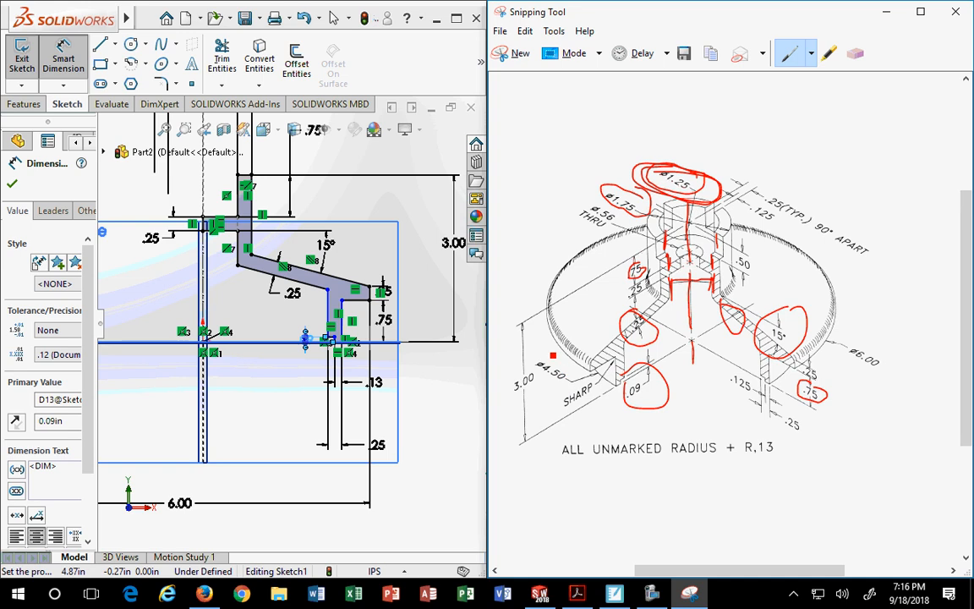
left_click(342, 301)
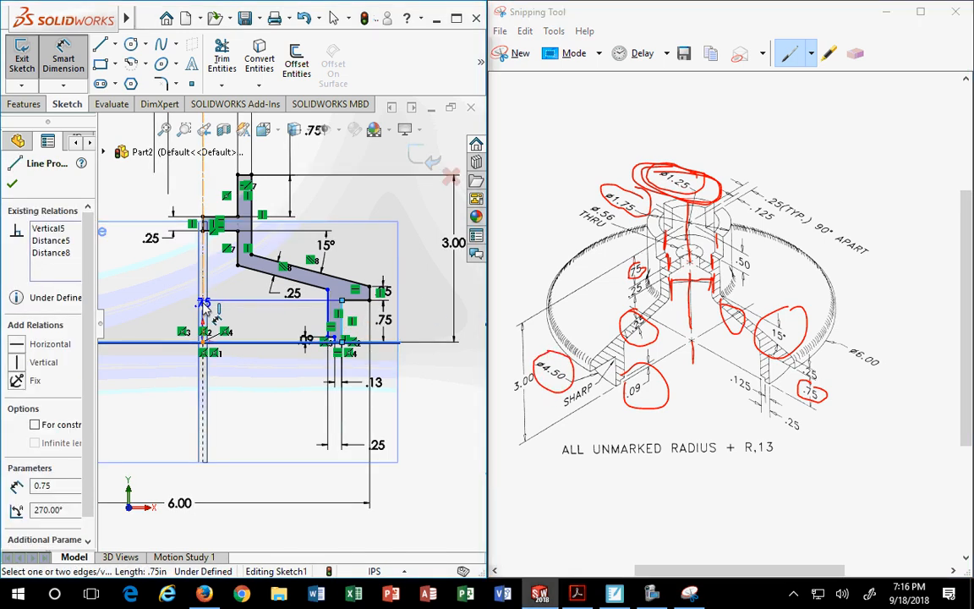
left_click(204, 306)
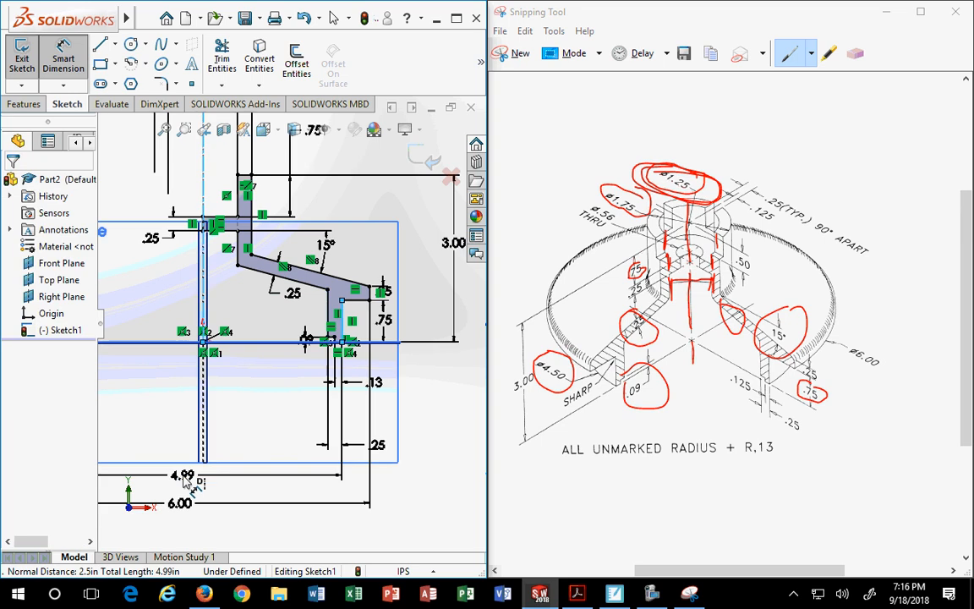
left_click(185, 476)
type("4.5")
key("Return")
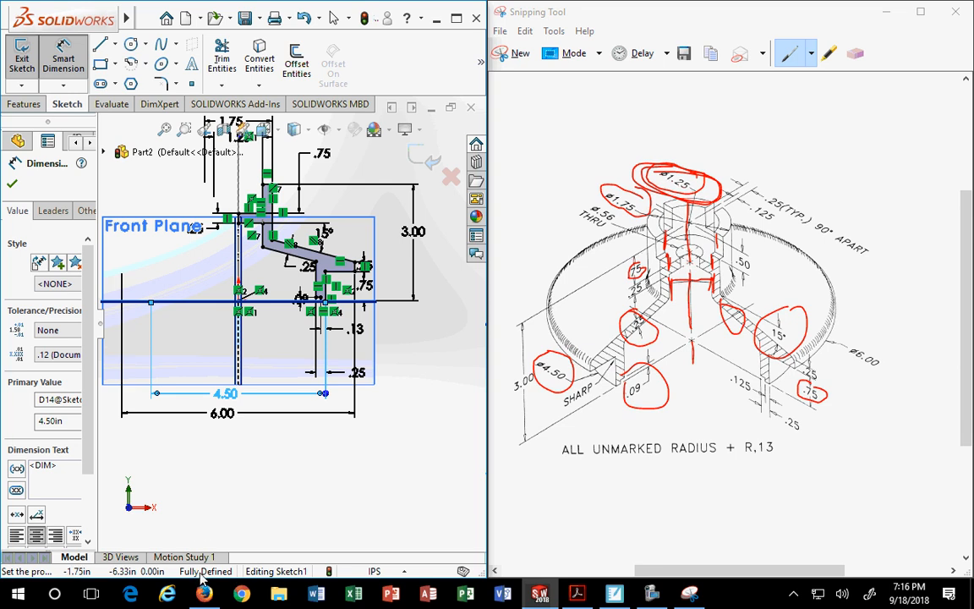
- Maximize the modeling window and revolve the profile 360 degrees about the vertical centerline as a solid boss
left_click(455, 18)
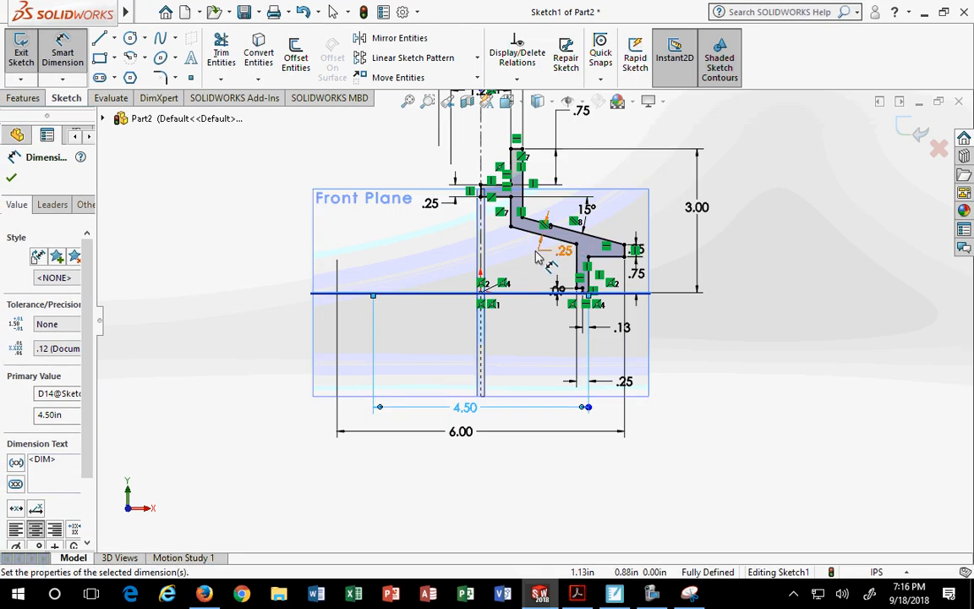
middle_click_drag(536, 256, 489, 298)
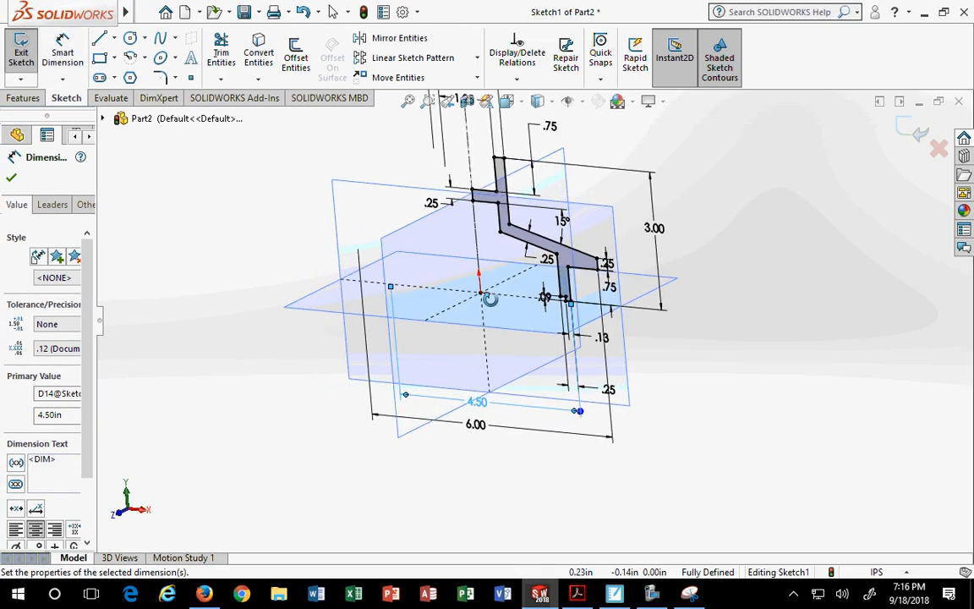
left_click(23, 99)
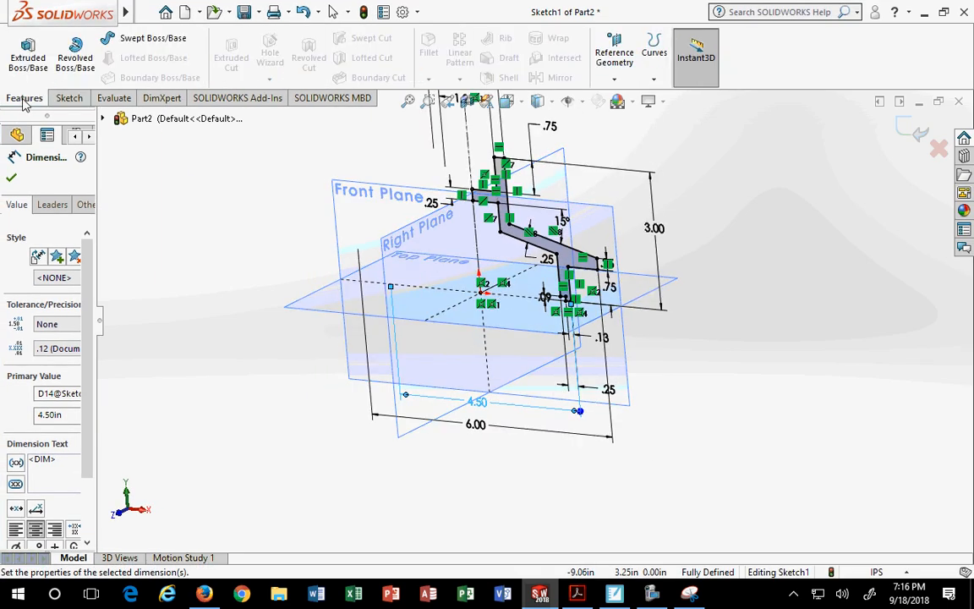
left_click(83, 67)
scroll(491, 161, "up", 3)
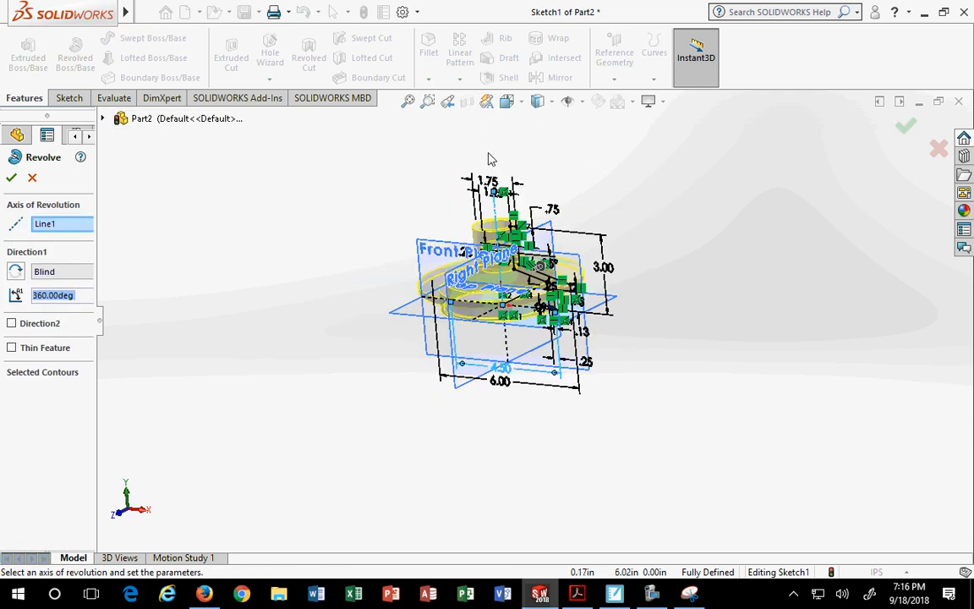
scroll(489, 159, "down", 3)
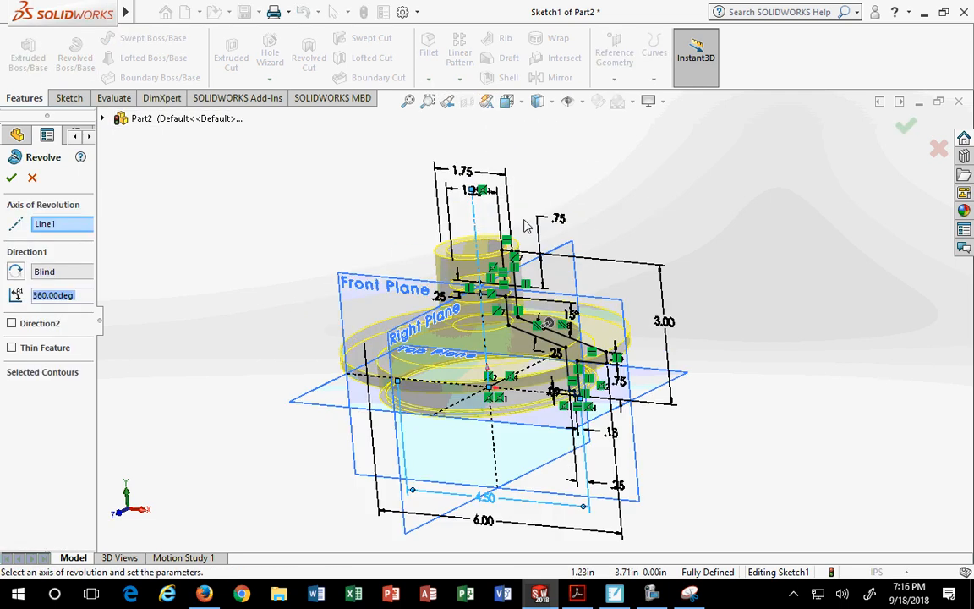
left_click(905, 129)
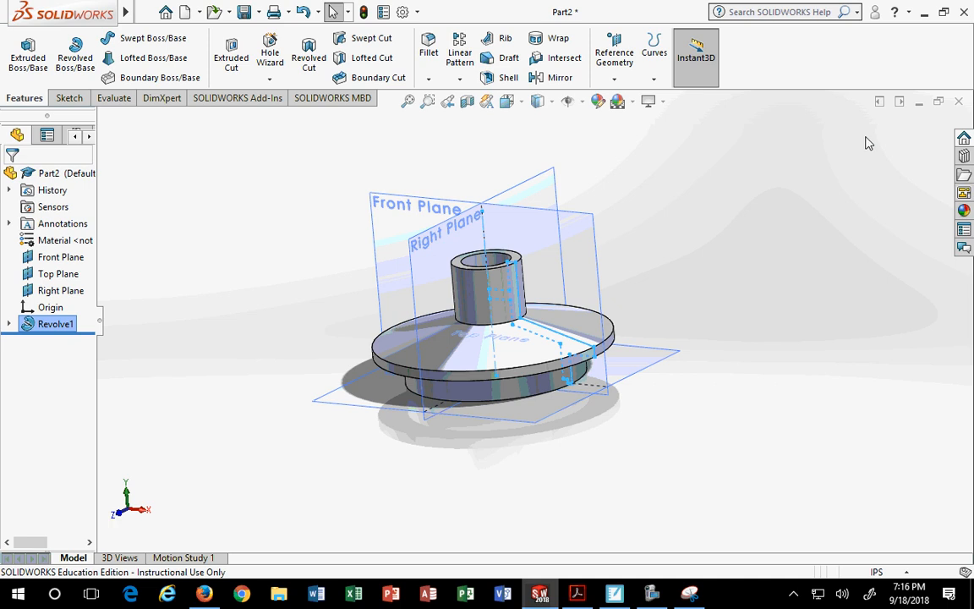
middle_click_drag(570, 289, 710, 270)
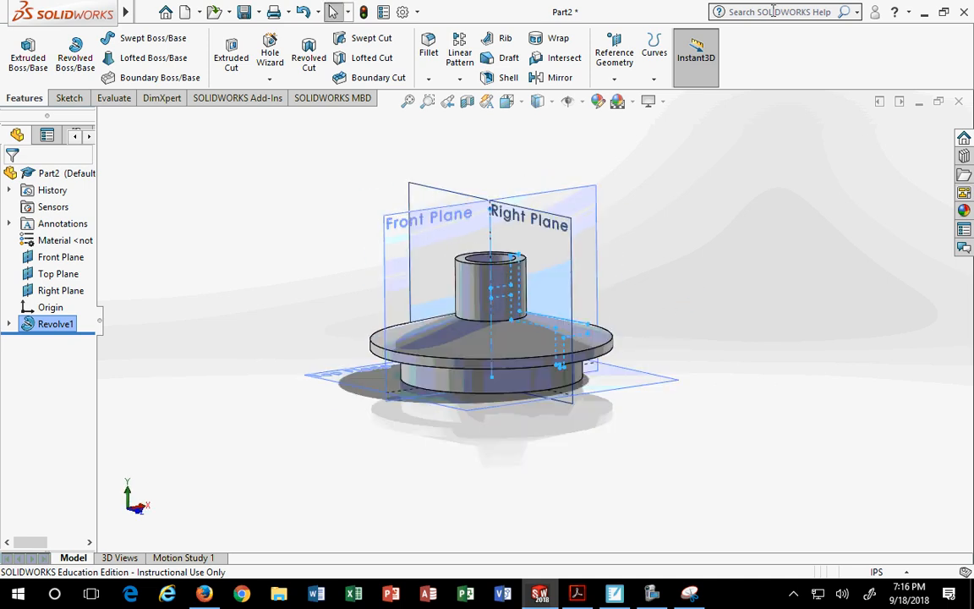
- Dock the modeling window beside the reference drawing, set the revolve's angle to 45 degrees and inspect the partial section
left_click_drag(560, 10, 0, 222)
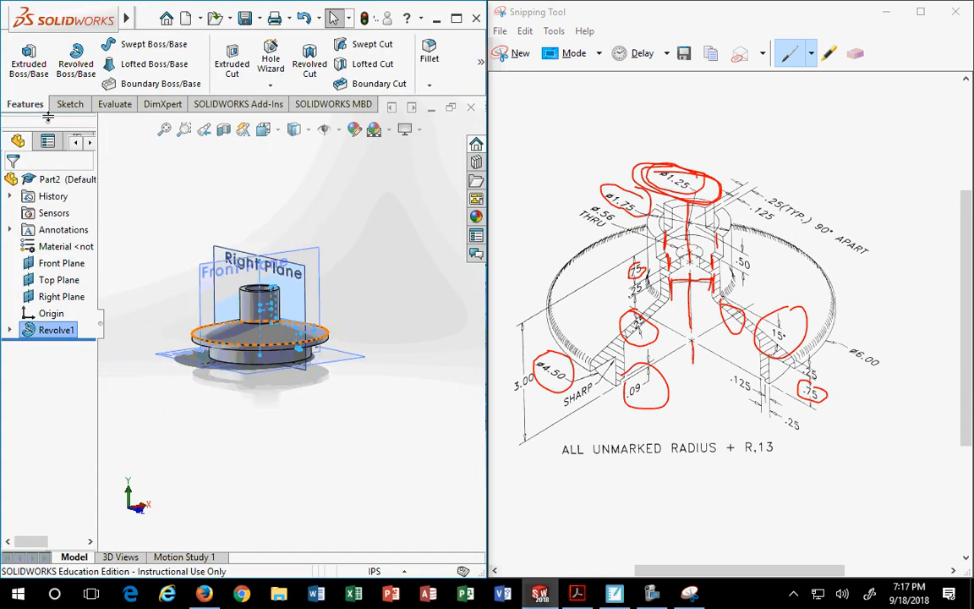
right_click(45, 333)
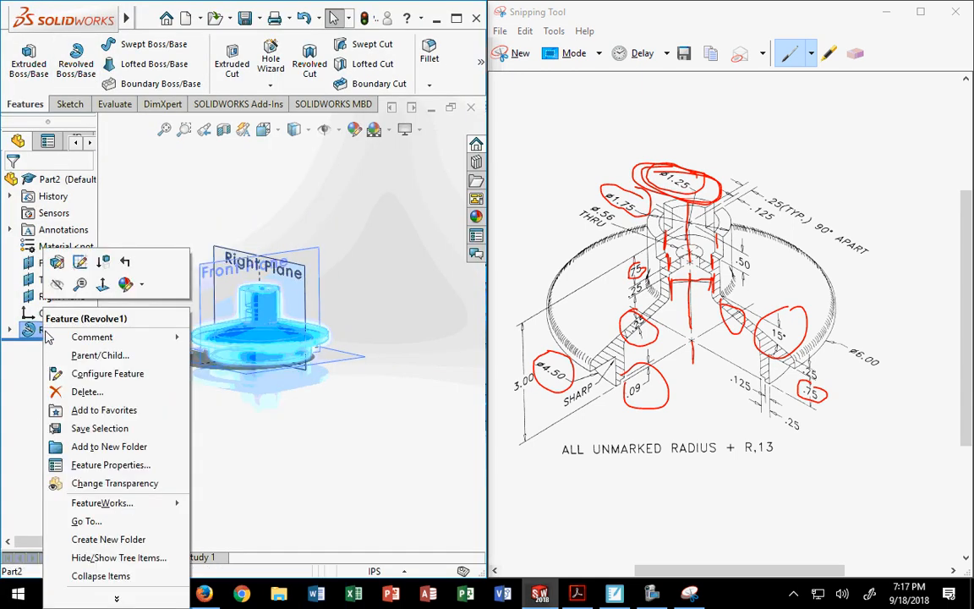
left_click(58, 263)
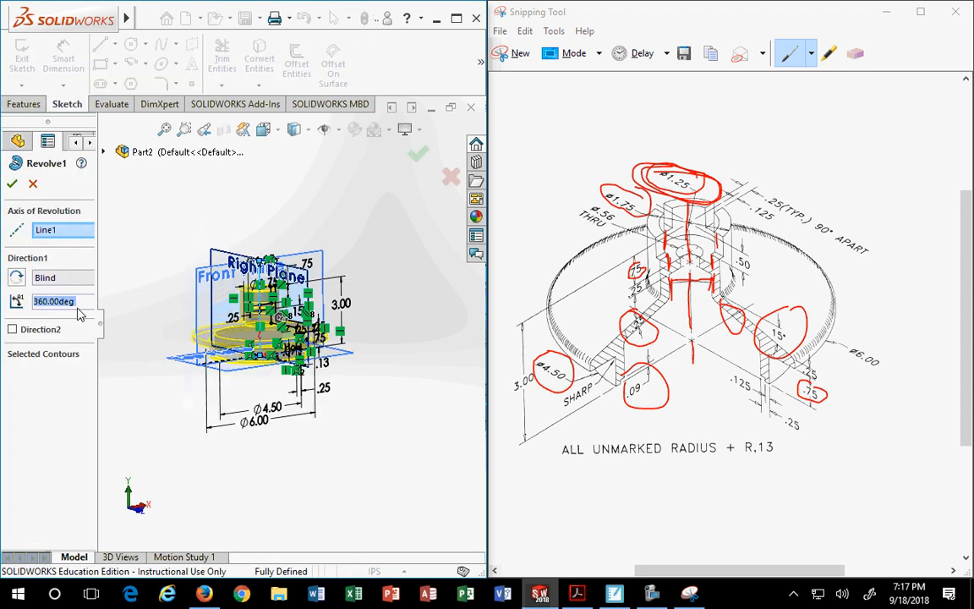
type("45")
key("Return")
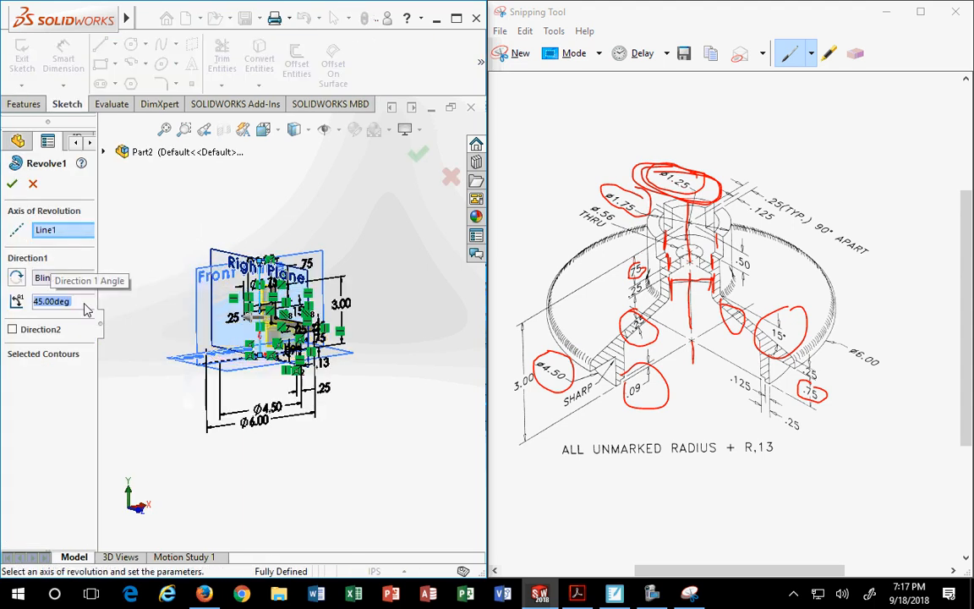
middle_click_drag(409, 185, 386, 512)
left_click(417, 153)
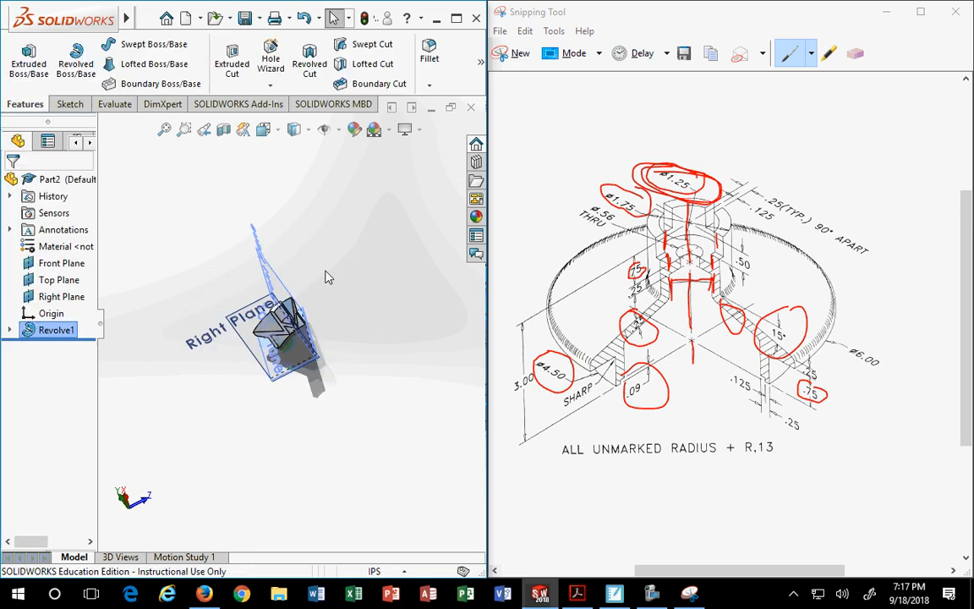
middle_click_drag(317, 300, 300, 517)
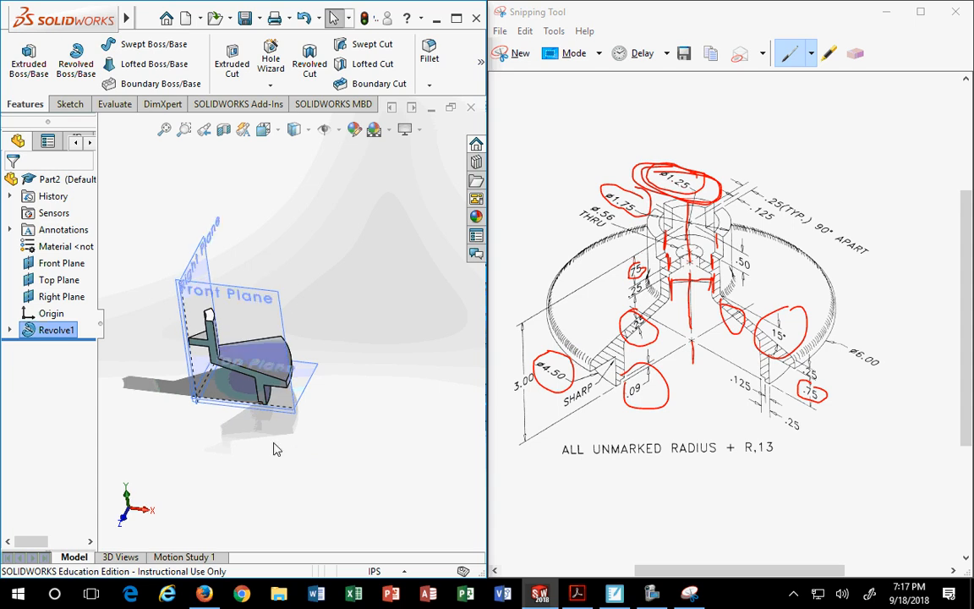
- Edit the revolve feature again and set its direction 1 angle to 270 degrees
right_click(48, 335)
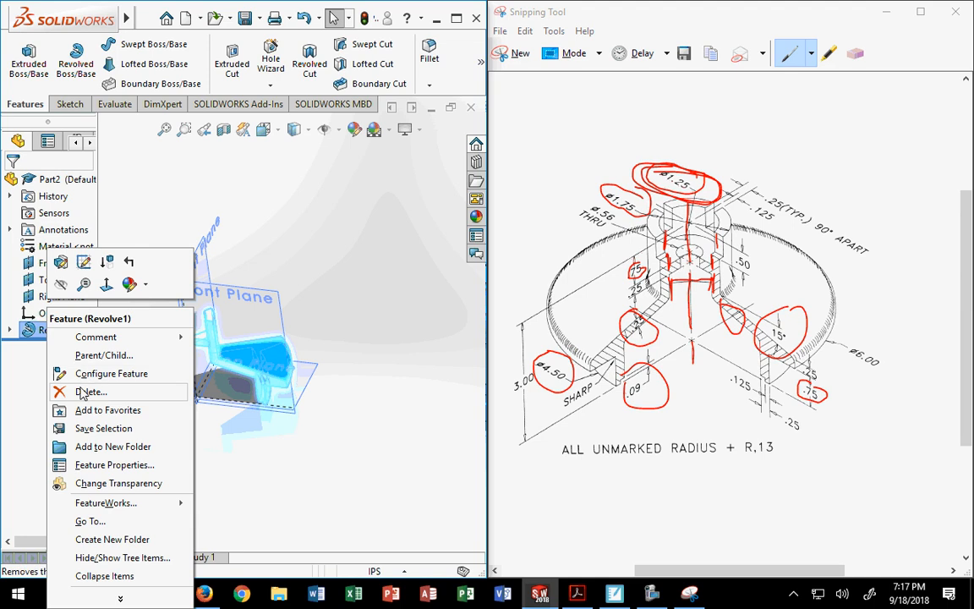
left_click(61, 261)
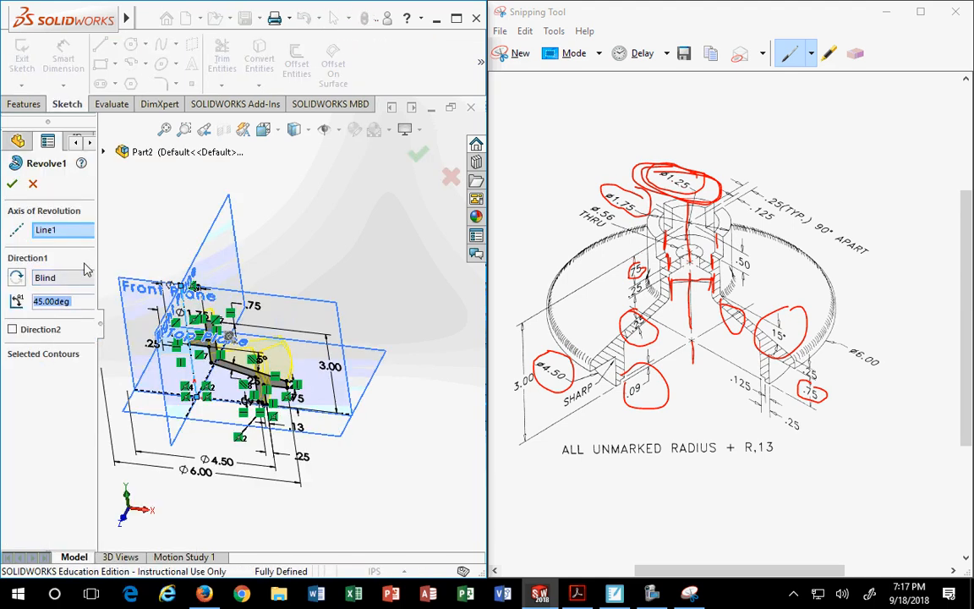
type("270")
key("Return")
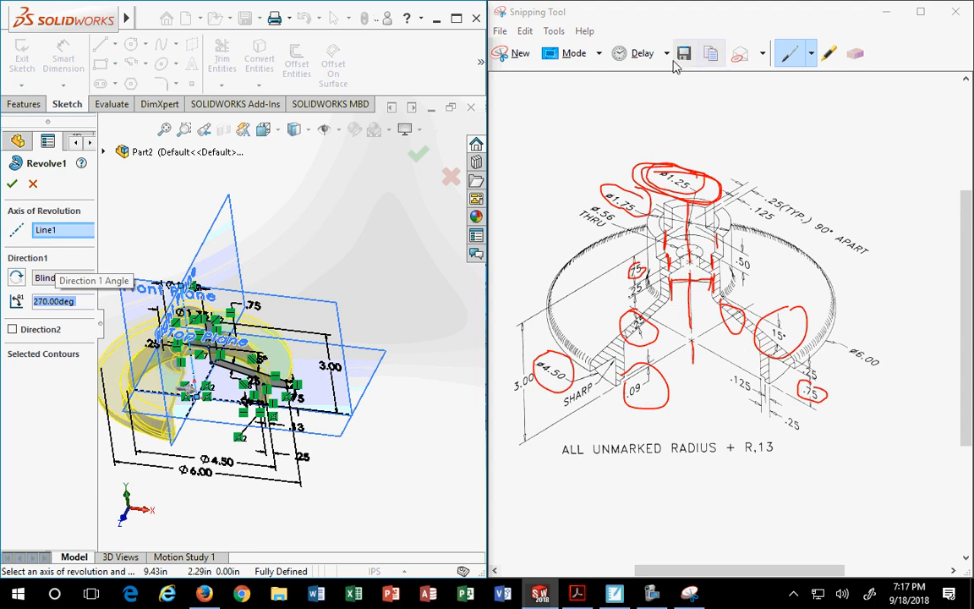
- Erase the red dimension circles and the profile marks around the hub and walls from the reference drawing, leaving the centerline
left_click(856, 53)
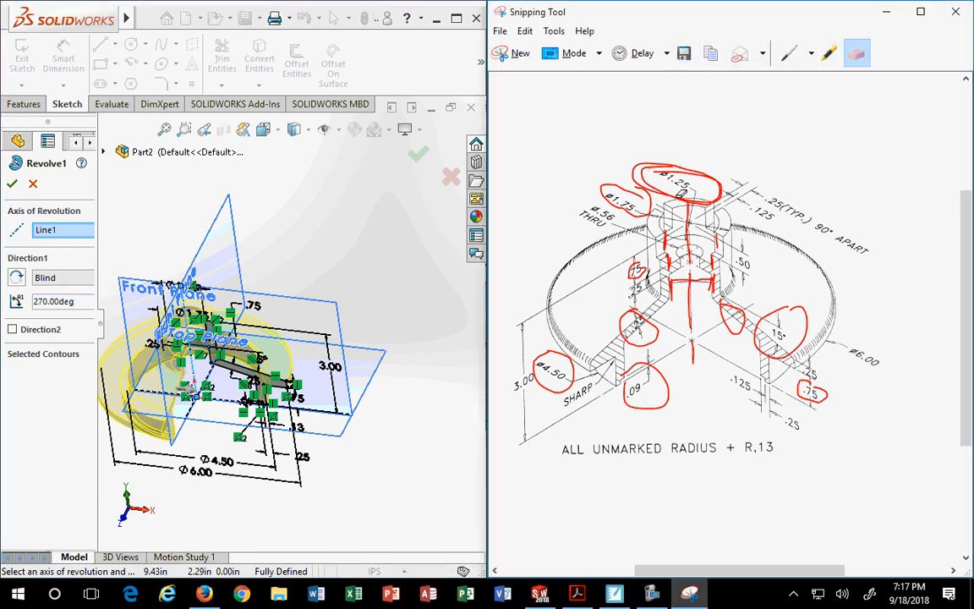
left_click_drag(669, 193, 684, 206)
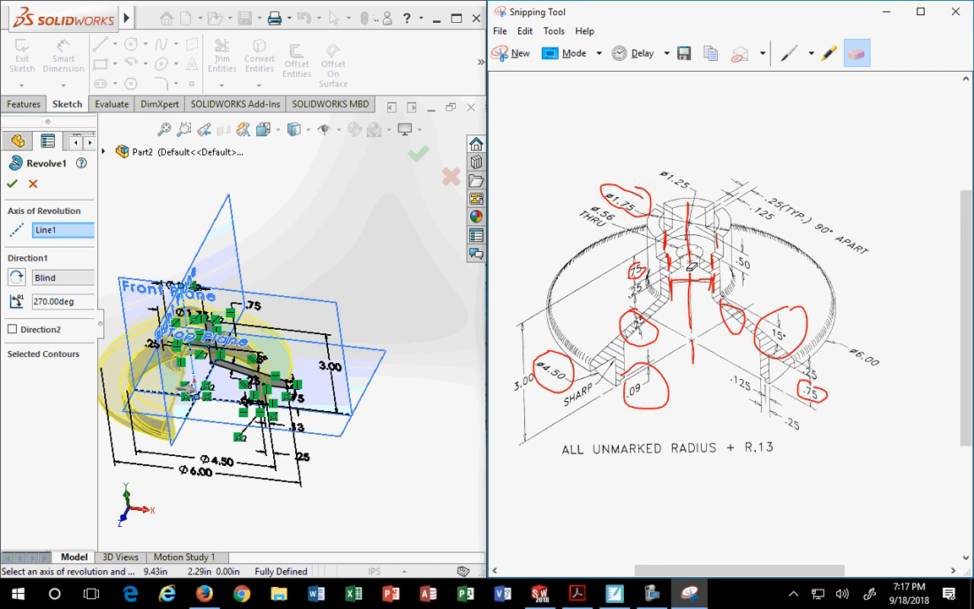
mouse_move(675, 276)
left_mouse_down()
mouse_move(667, 227)
mouse_move(649, 241)
left_mouse_up()
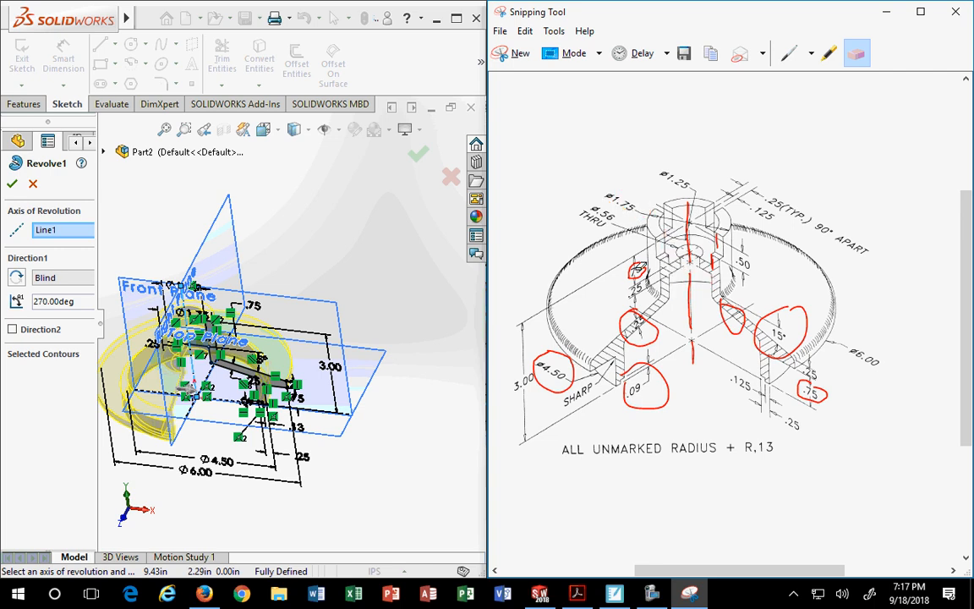
left_click_drag(651, 330, 660, 320)
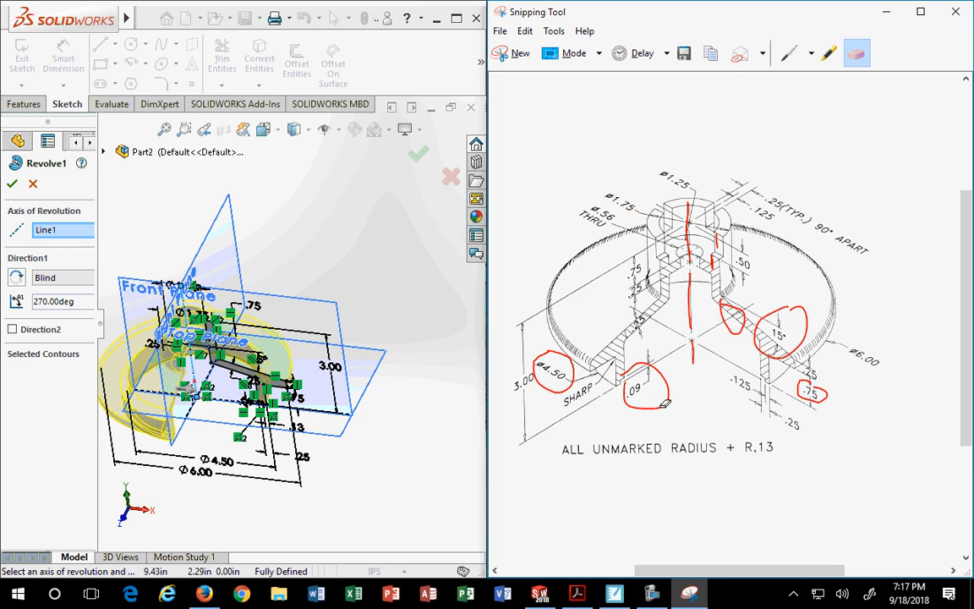
left_click_drag(665, 404, 661, 407)
left_click(571, 386)
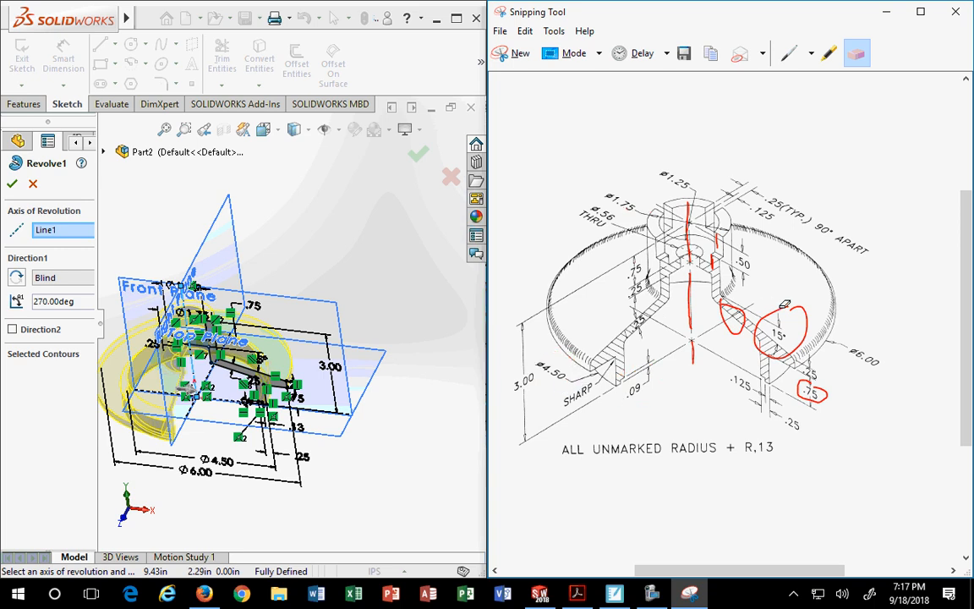
left_click(784, 306)
left_click(732, 326)
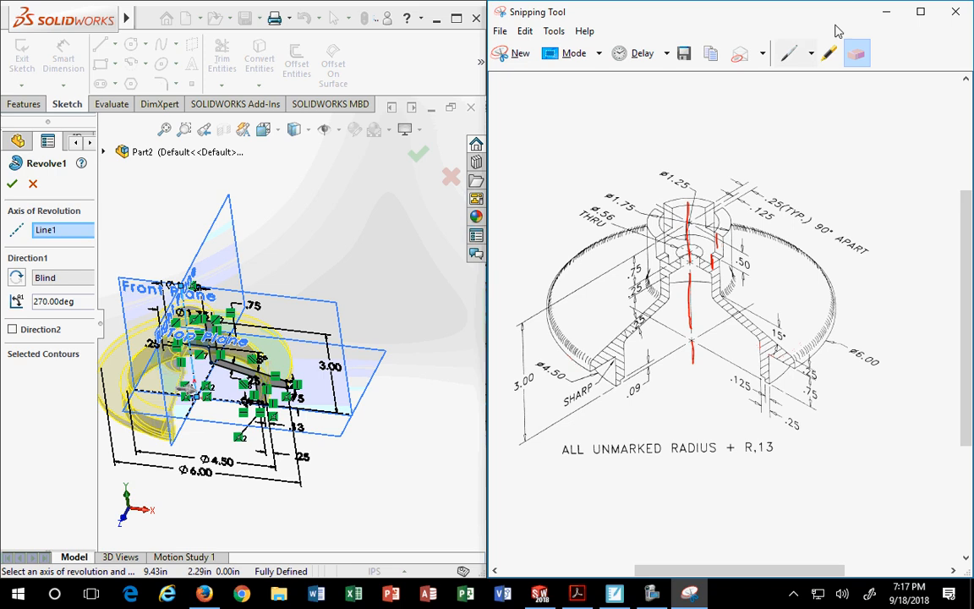
- Trace the right sloped wall on the reference drawing in red and erase those strokes
left_click(788, 53)
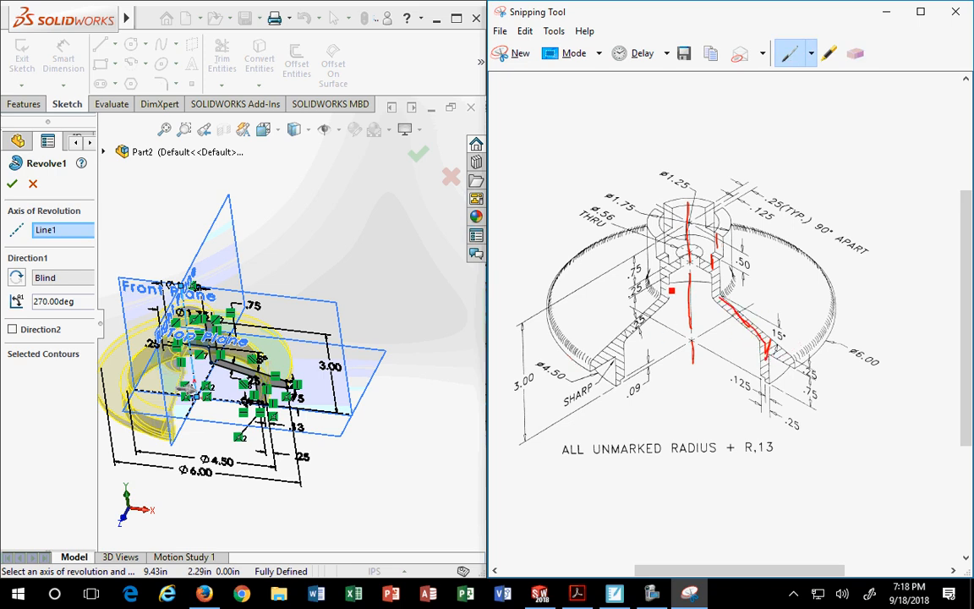
left_click(855, 53)
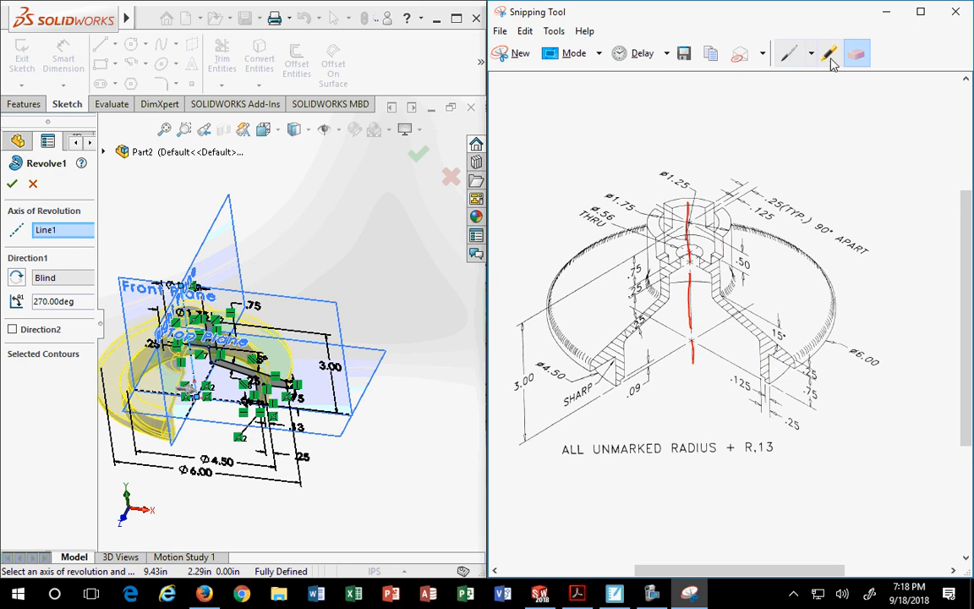
left_click(789, 53)
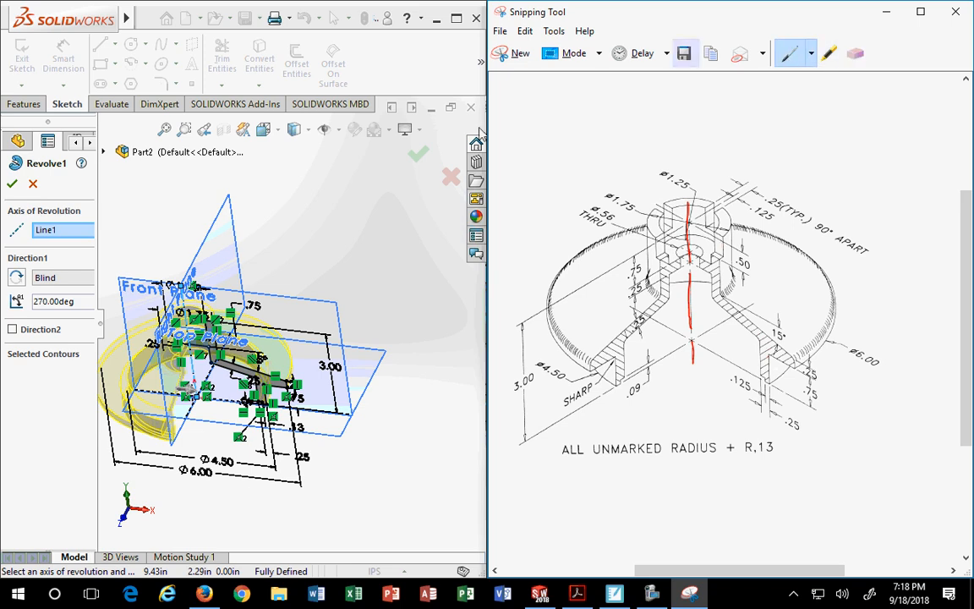
- Set the revolve's angle to 360 degrees and accept the feature
left_click(76, 304)
type("360")
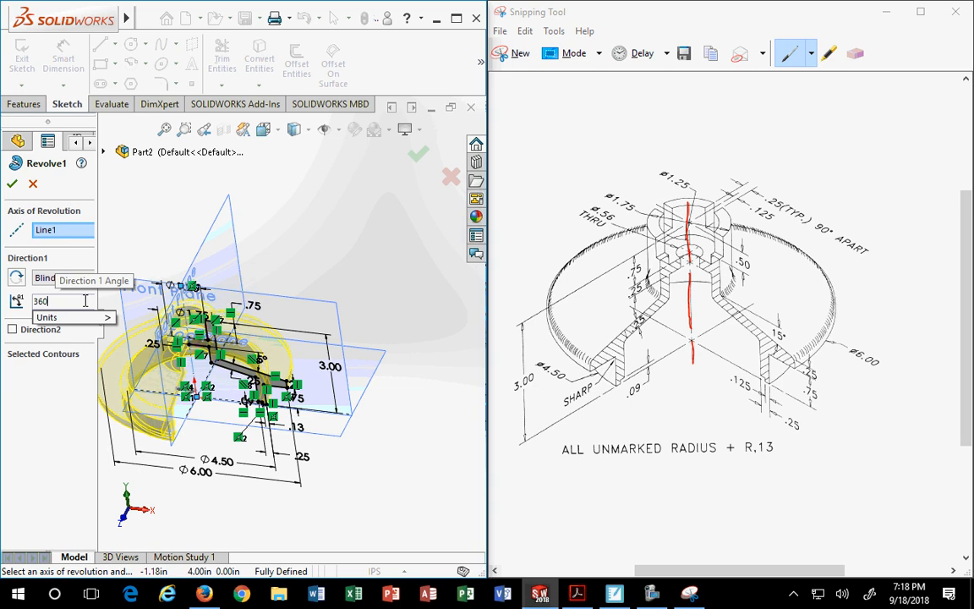
key("Return")
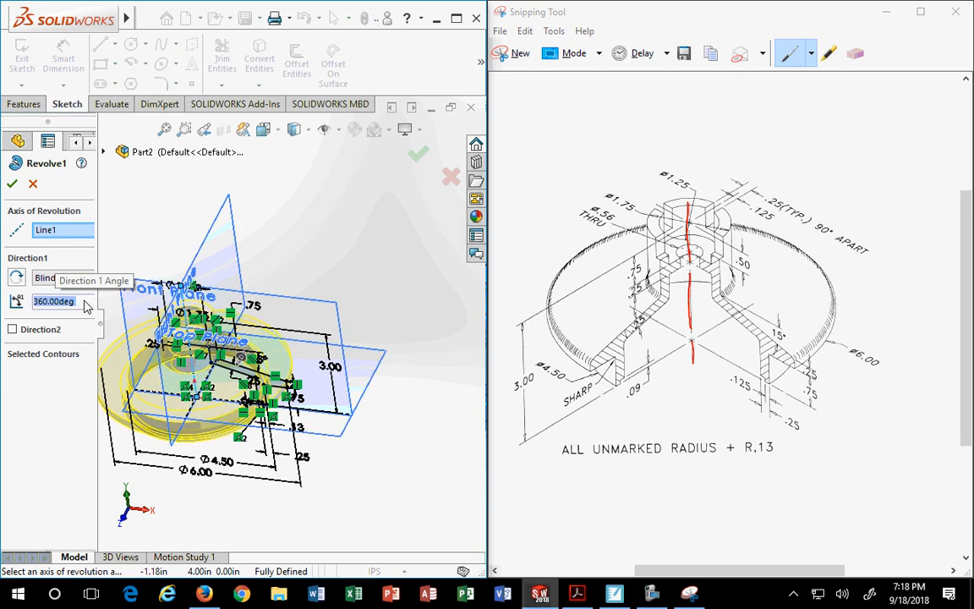
left_click(418, 153)
scroll(191, 413, "down", 2)
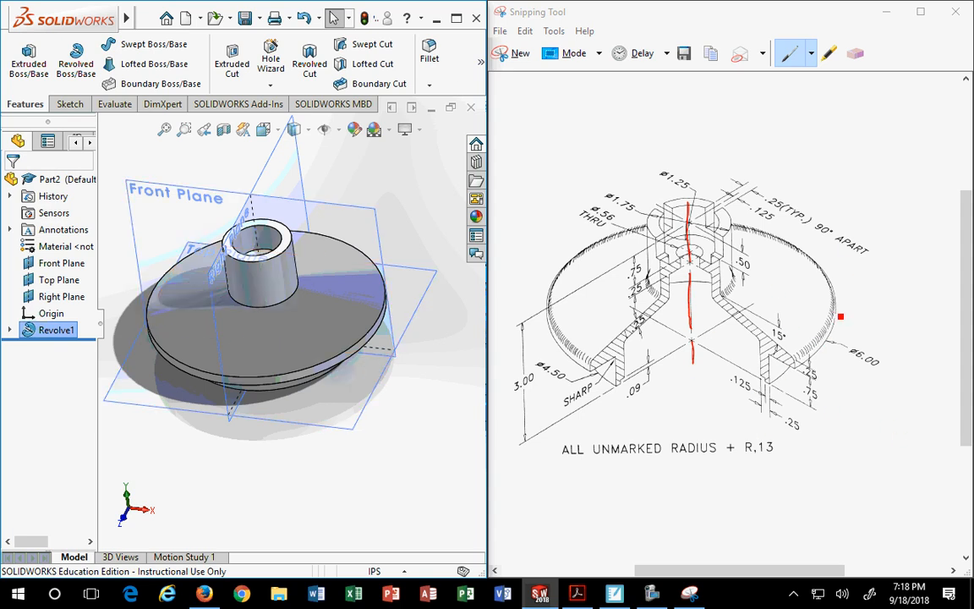
- Circle the rounded outer rim corners and hub-base corners on both sides of the reference drawing
left_click(828, 320)
mouse_move(816, 325)
left_mouse_down()
mouse_move(789, 349)
mouse_move(810, 380)
mouse_move(809, 332)
left_mouse_up()
mouse_move(743, 285)
left_mouse_down()
mouse_move(723, 285)
mouse_move(701, 308)
mouse_move(740, 290)
left_mouse_up()
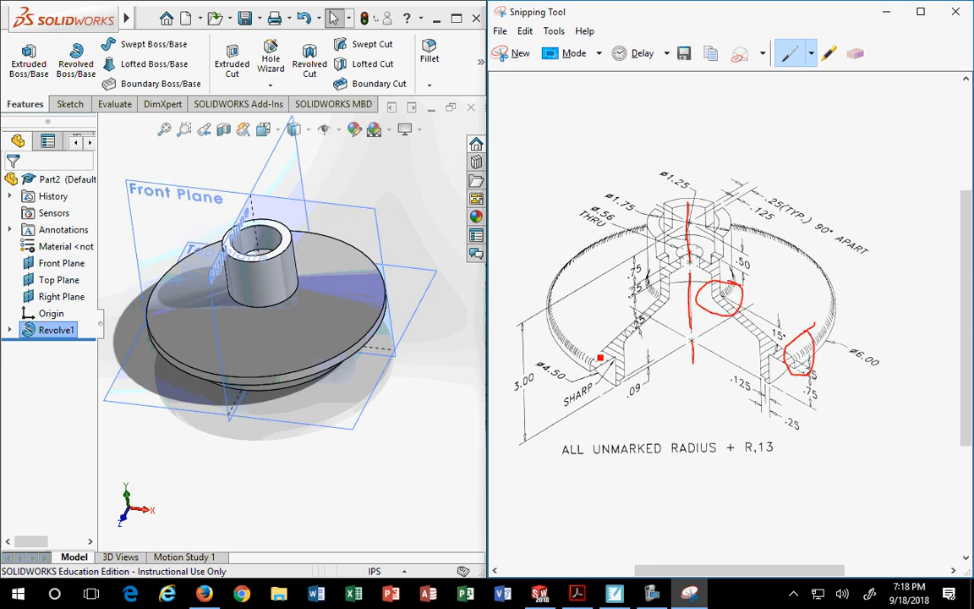
mouse_move(665, 285)
left_mouse_down()
mouse_move(653, 308)
mouse_move(673, 280)
left_mouse_up()
mouse_move(600, 343)
left_mouse_down()
mouse_move(582, 374)
mouse_move(603, 341)
left_mouse_up()
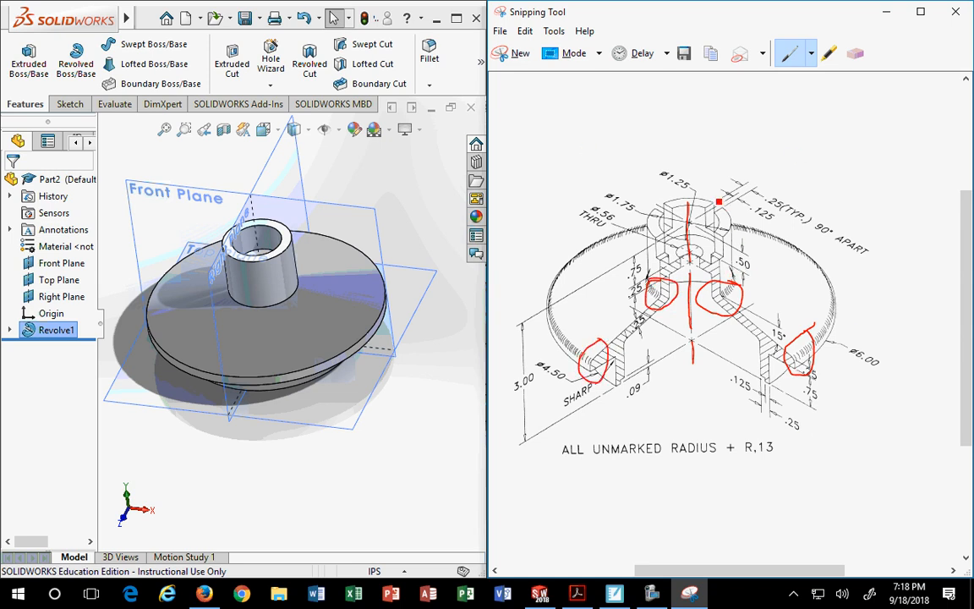
- Circle the .25 (TYP.) 90° APART and .125 slot callouts on the reference drawing and erase the extra loop
mouse_move(727, 173)
left_mouse_down()
mouse_move(681, 212)
mouse_move(744, 240)
mouse_move(849, 186)
mouse_move(664, 186)
mouse_move(883, 241)
mouse_move(667, 157)
mouse_move(682, 206)
left_mouse_up()
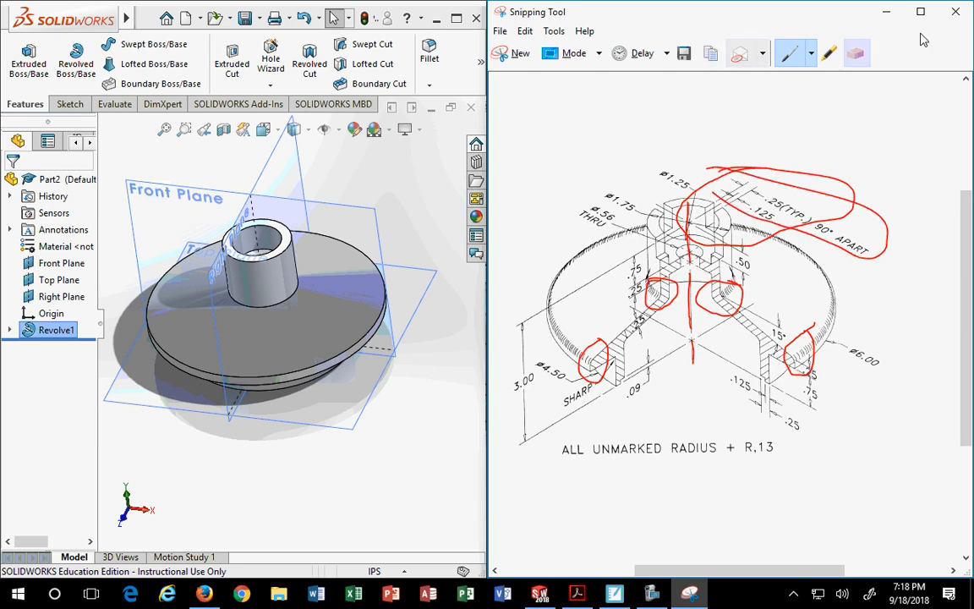
left_click(856, 55)
left_click(764, 164)
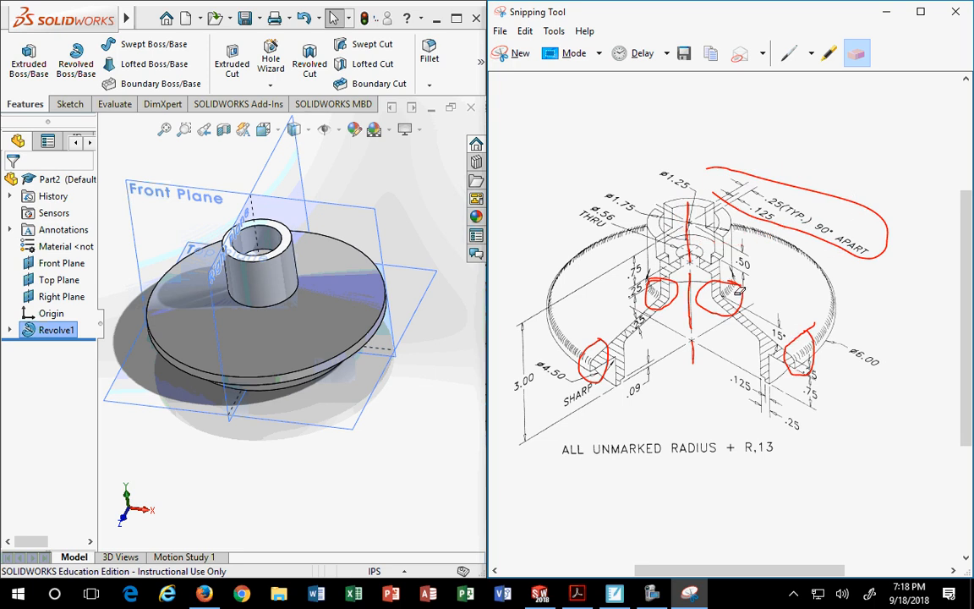
- Erase the circles around the rounded hub-base and outer rim corners on the reference drawing
left_click(680, 285)
left_click(744, 293)
left_click(589, 348)
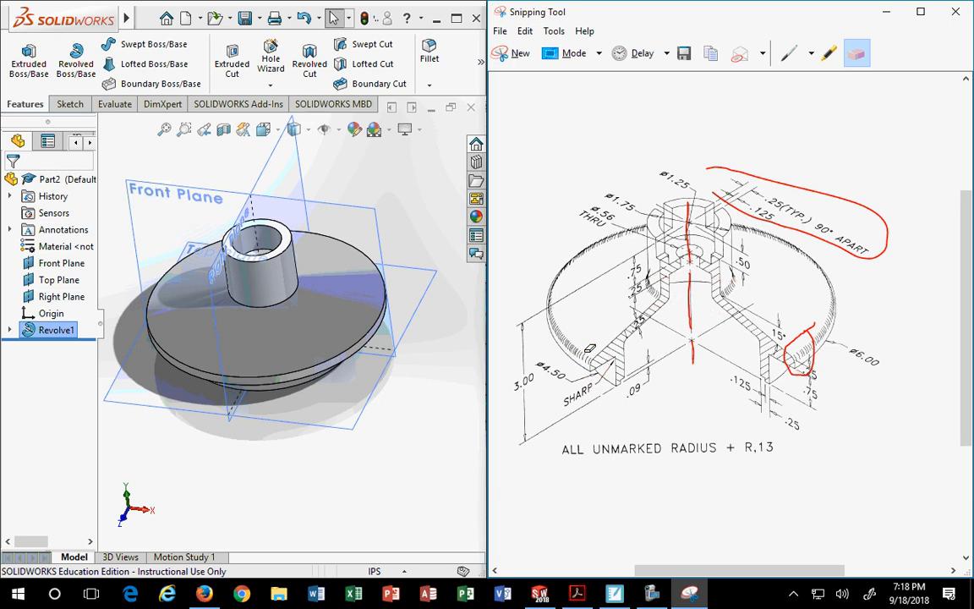
left_click(797, 369)
- Circle the ALL UNMARKED RADIUS + R,13 note, underline R,13 and mark the rounded corners at the left hub-to-wall junction
left_click(789, 53)
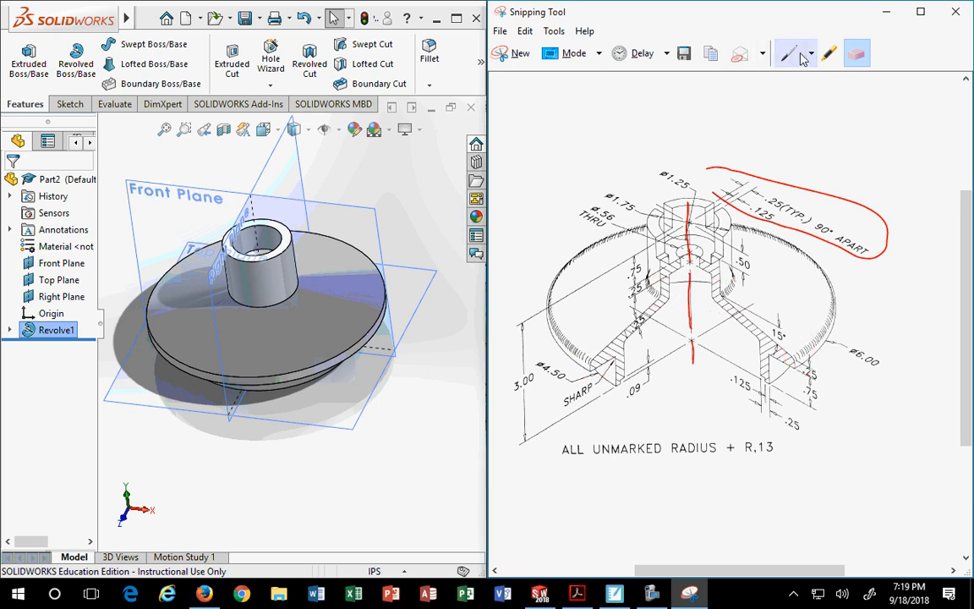
mouse_move(764, 433)
left_mouse_down()
mouse_move(566, 433)
mouse_move(592, 470)
mouse_move(780, 474)
mouse_move(766, 430)
left_mouse_up()
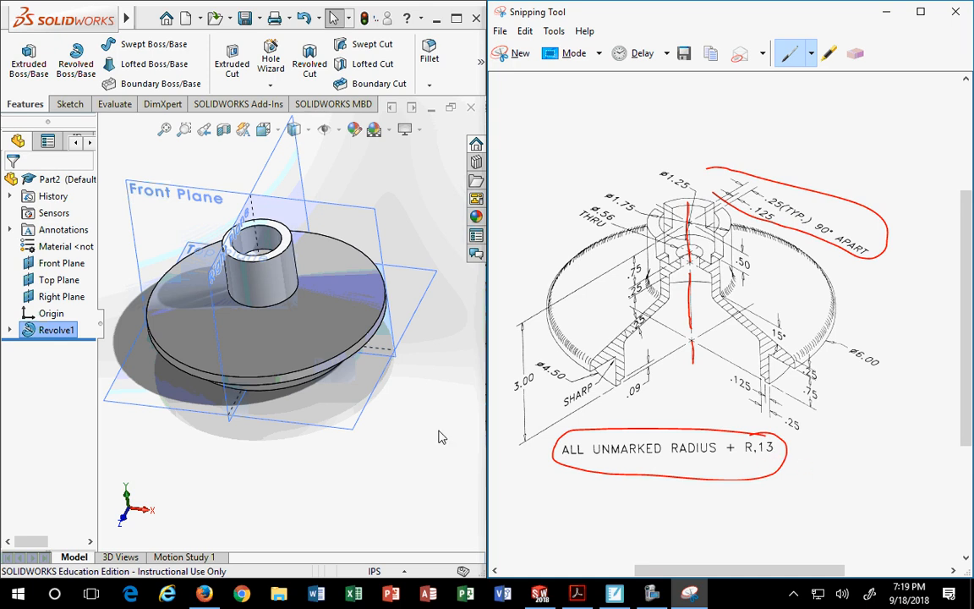
middle_click_drag(278, 338, 320, 263)
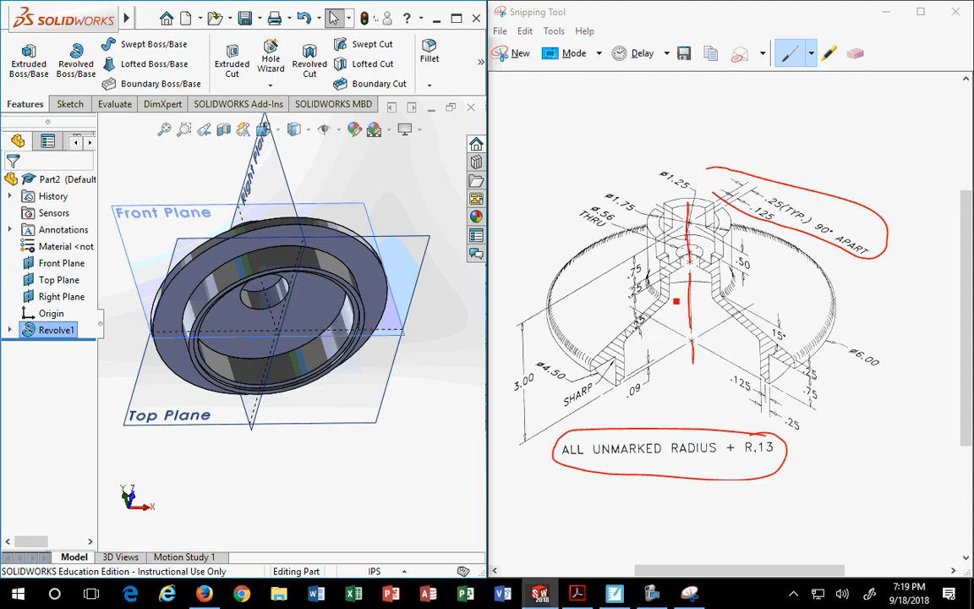
left_click(605, 267)
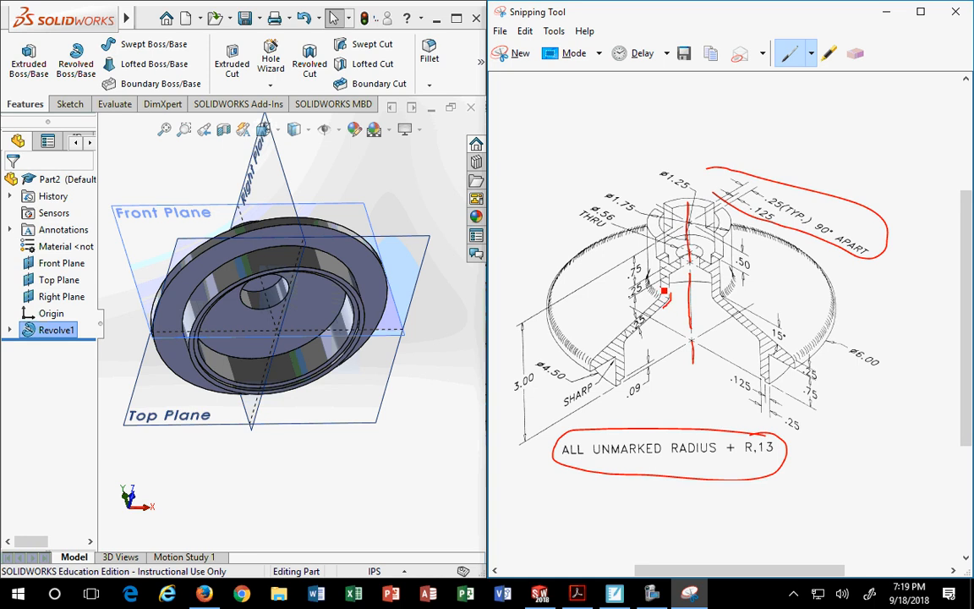
left_click_drag(659, 282, 664, 302)
left_click_drag(741, 462, 778, 461)
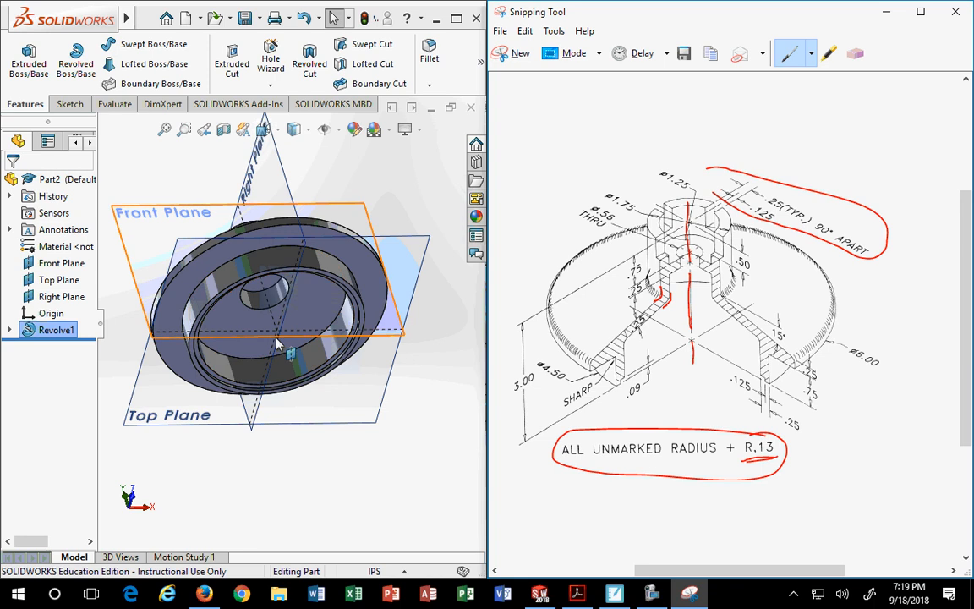
- Fillet the hub-base edges and the upper outer rim edge of the revolved body with a .125 in radius
middle_click_drag(247, 303, 246, 414)
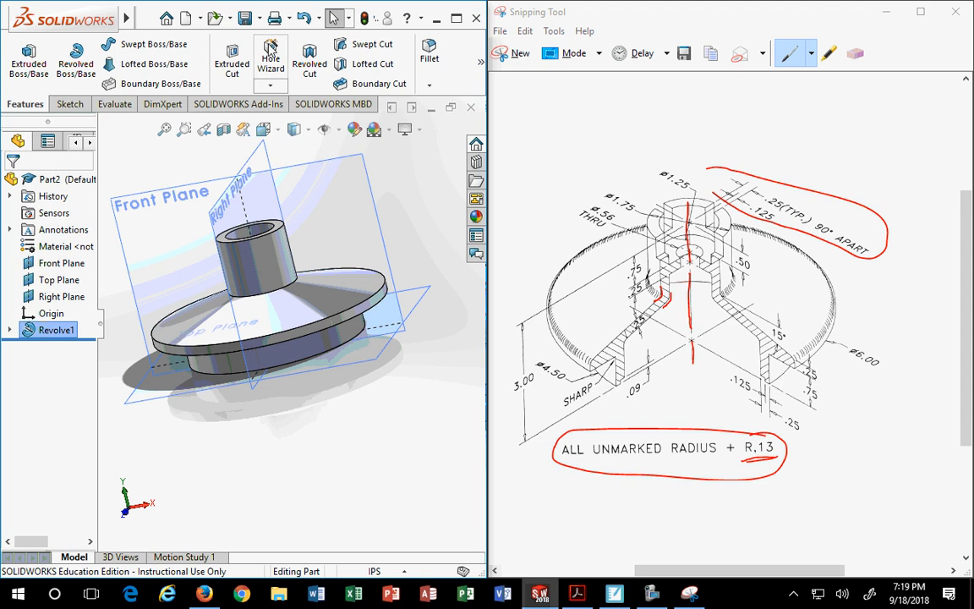
left_click(429, 52)
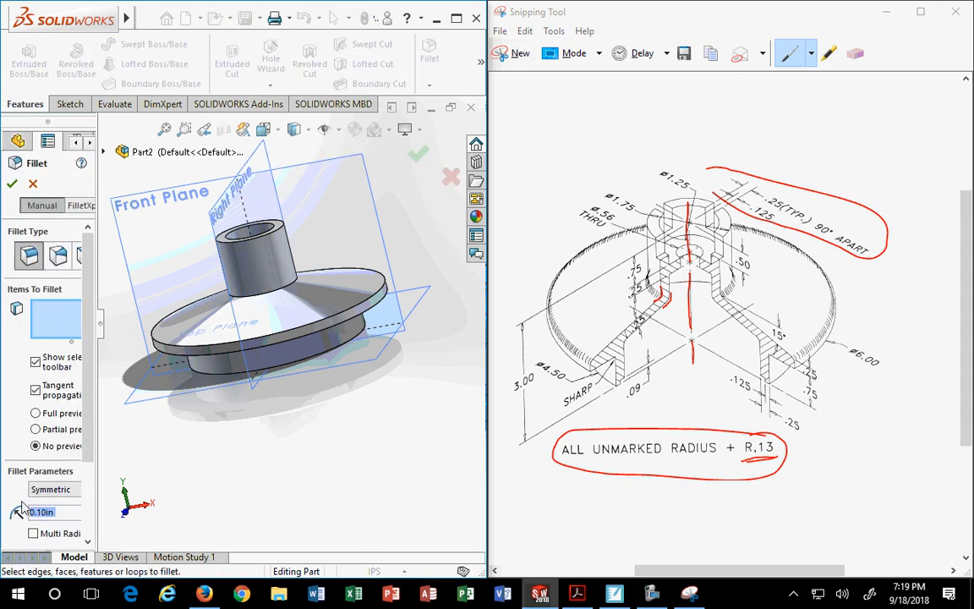
type(".125")
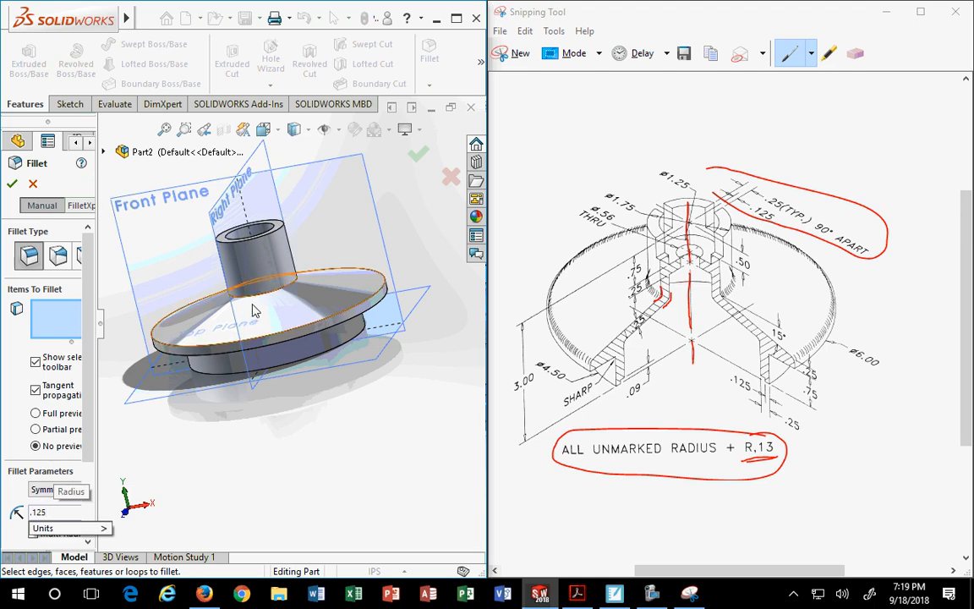
left_click(276, 296)
middle_click_drag(290, 397, 257, 388)
left_click(284, 272)
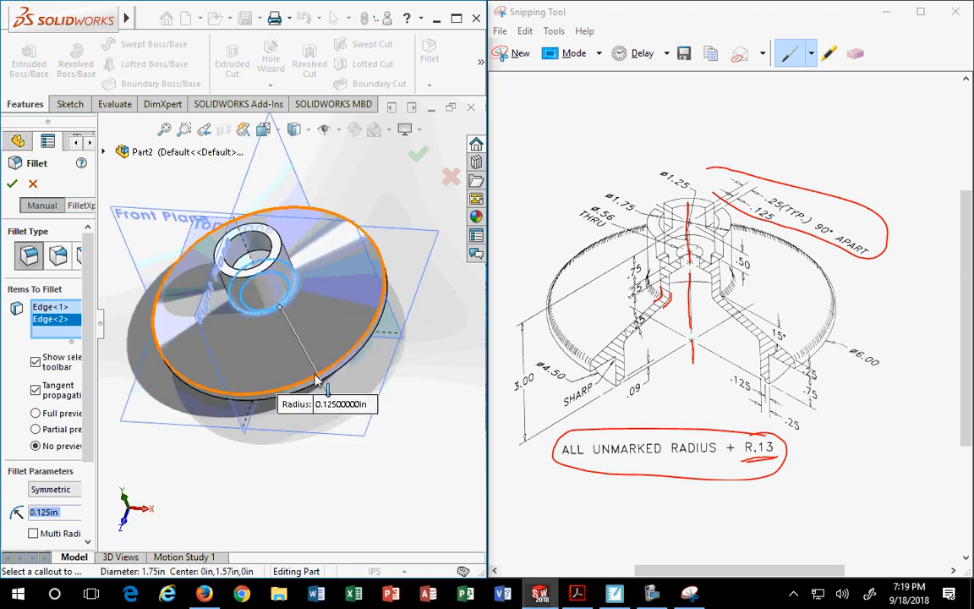
left_click(374, 334)
left_click(13, 186)
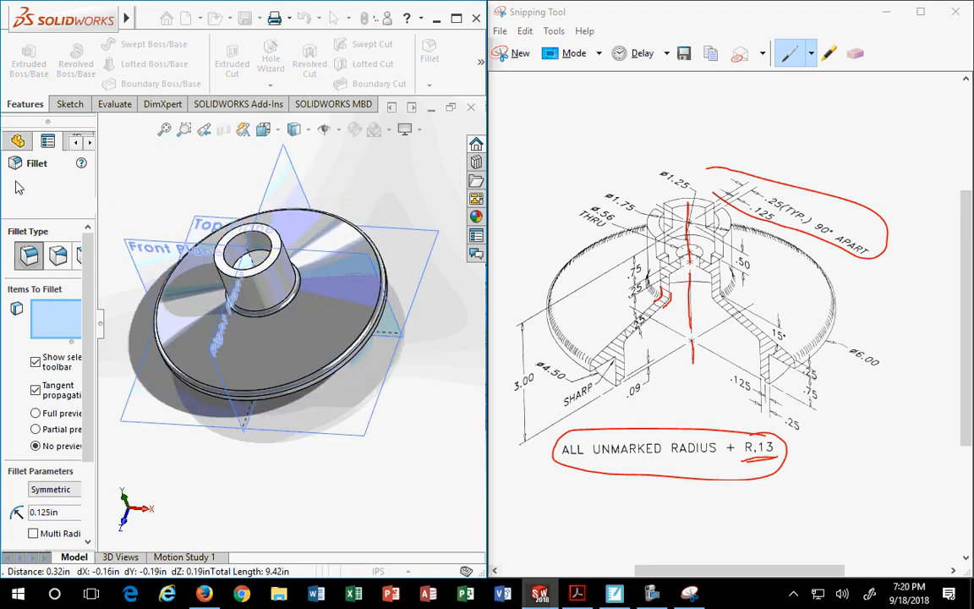
- Roll the feature history back to just before the fillet
middle_click_drag(283, 393, 303, 349)
scroll(302, 349, "down", 2)
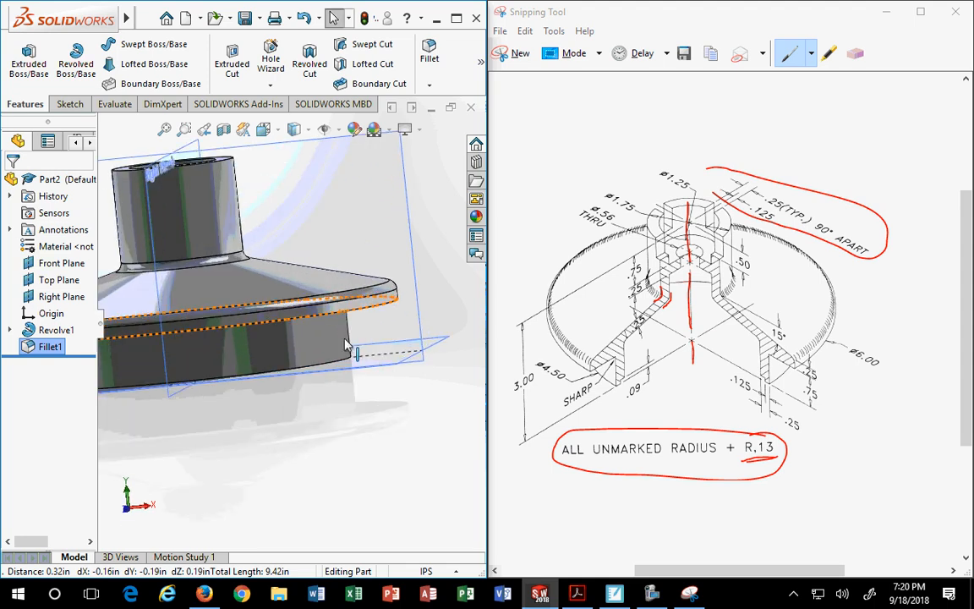
scroll(341, 384, "down", 2)
mouse_move(329, 401)
middle_mouse_down()
mouse_move(338, 288)
mouse_move(321, 391)
middle_mouse_up()
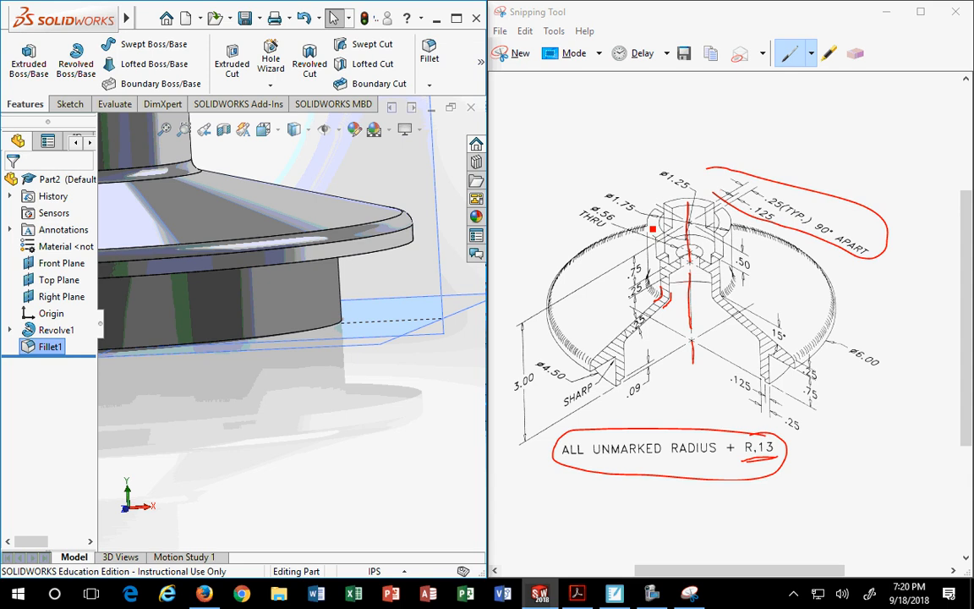
scroll(347, 215, "up", 3)
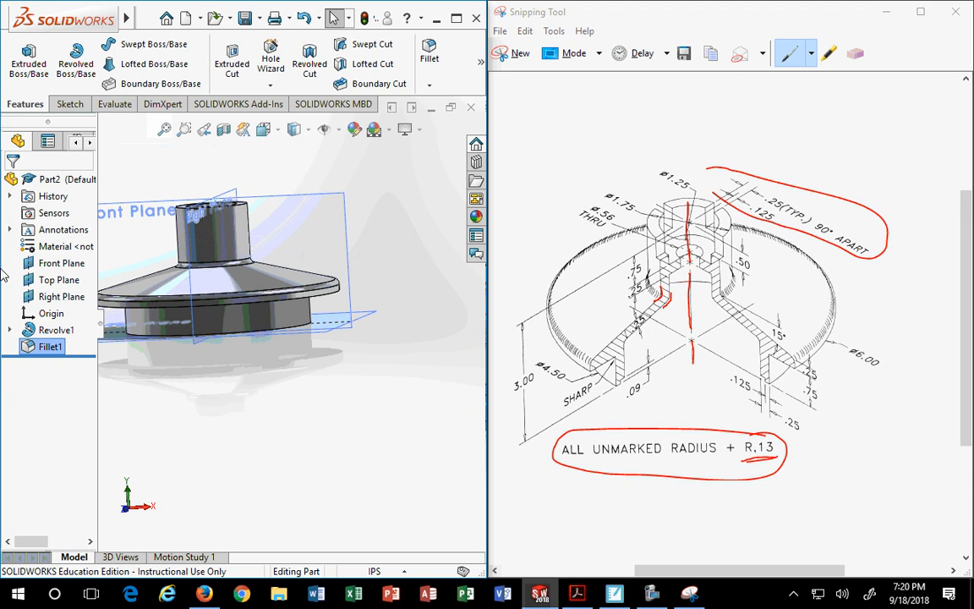
right_click(46, 348)
left_click(35, 376)
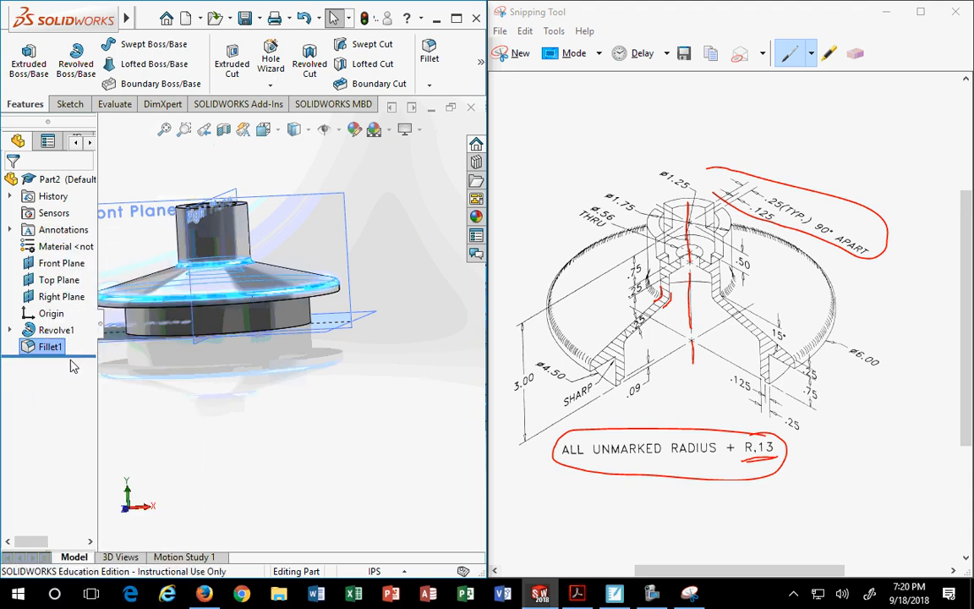
left_click_drag(72, 358, 86, 335)
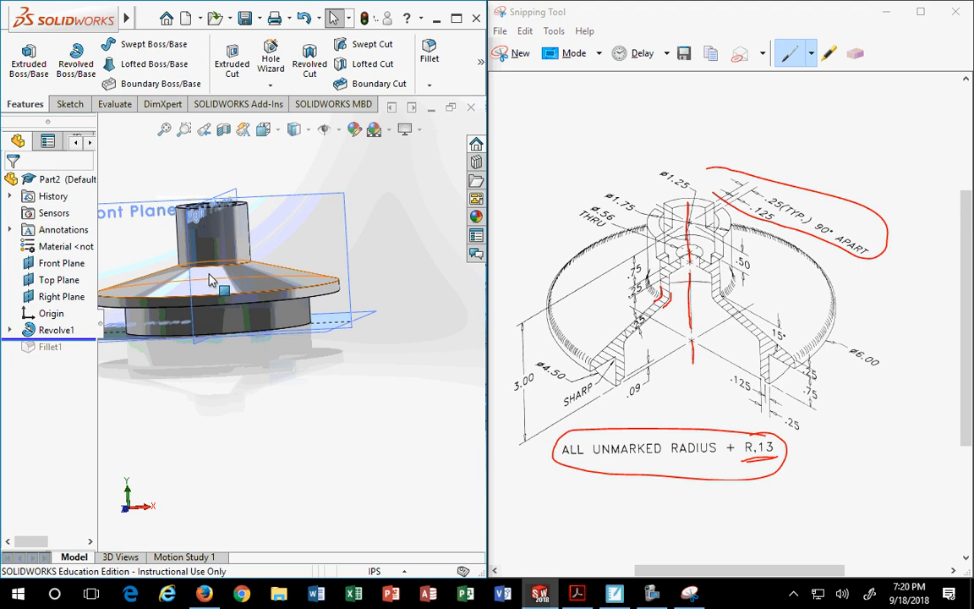
- Examine the unfilleted hub in the front view and from above to compare its top with the reference drawing
scroll(180, 370, "up", 3)
scroll(184, 330, "down", 3)
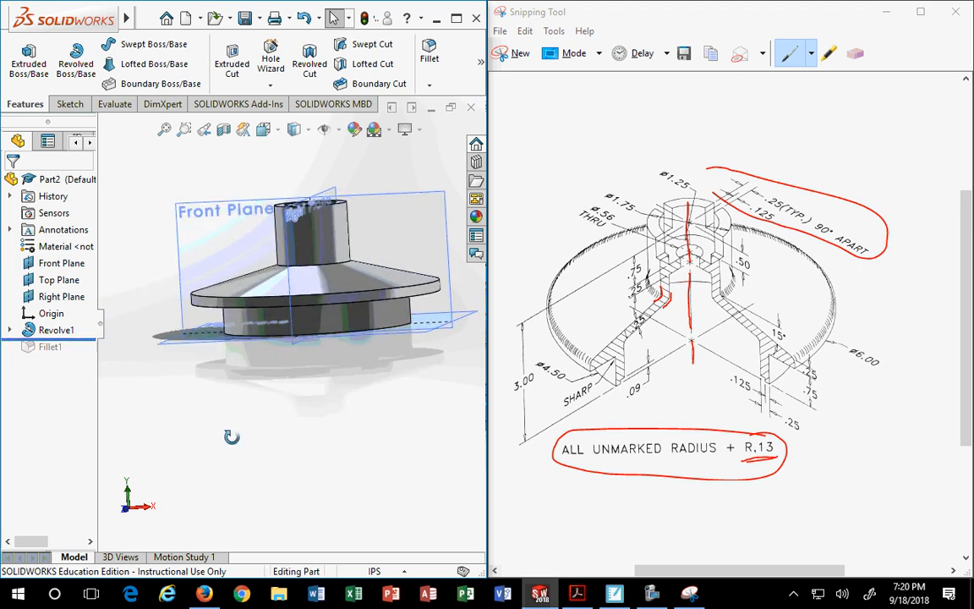
middle_click_drag(233, 434, 245, 452)
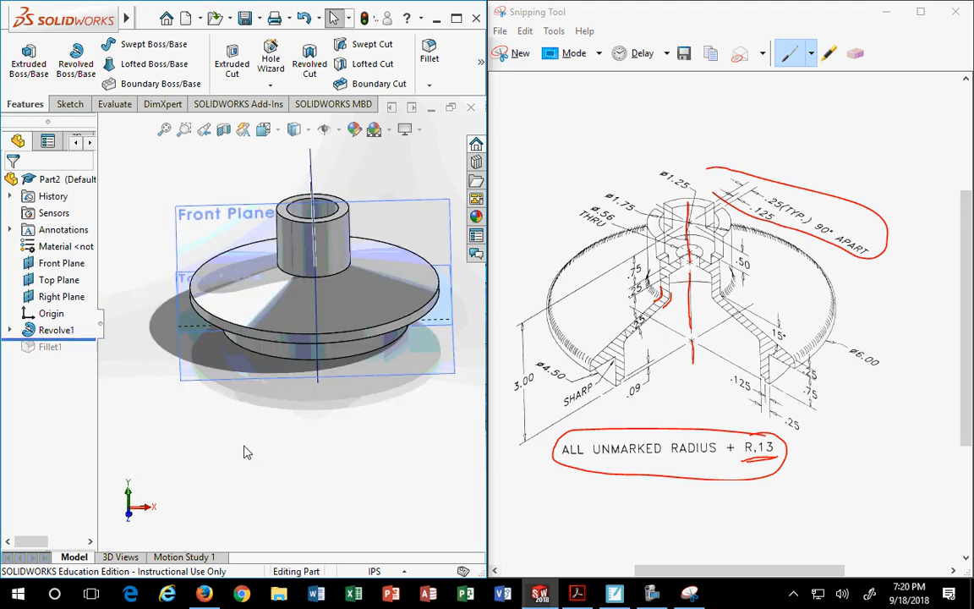
left_click(264, 129)
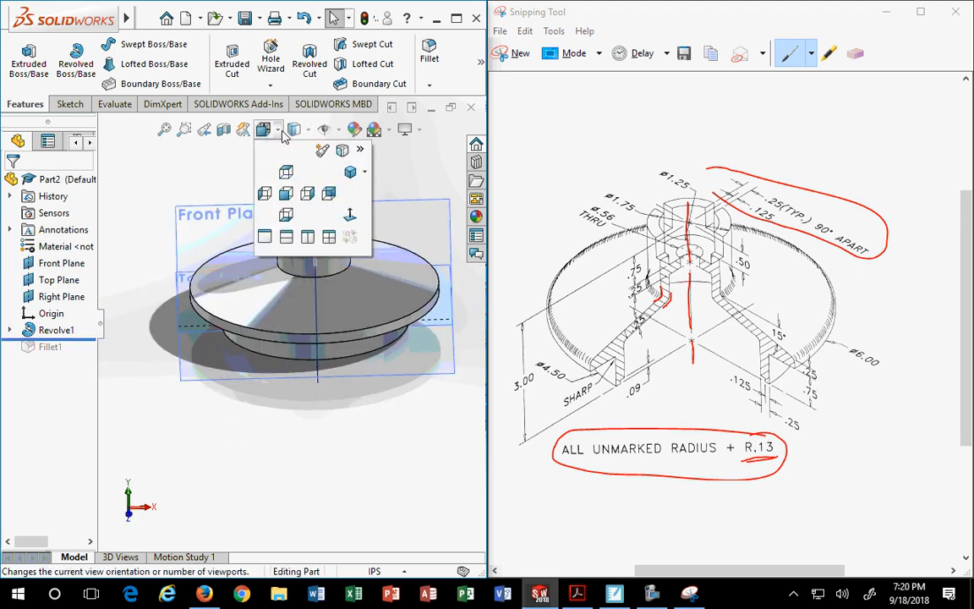
left_click(286, 194)
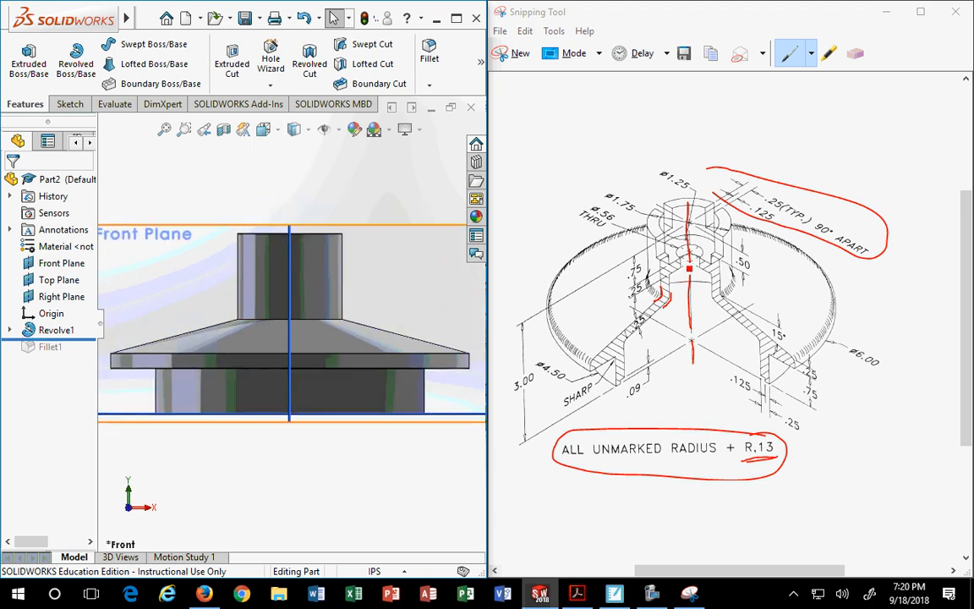
left_click(344, 229)
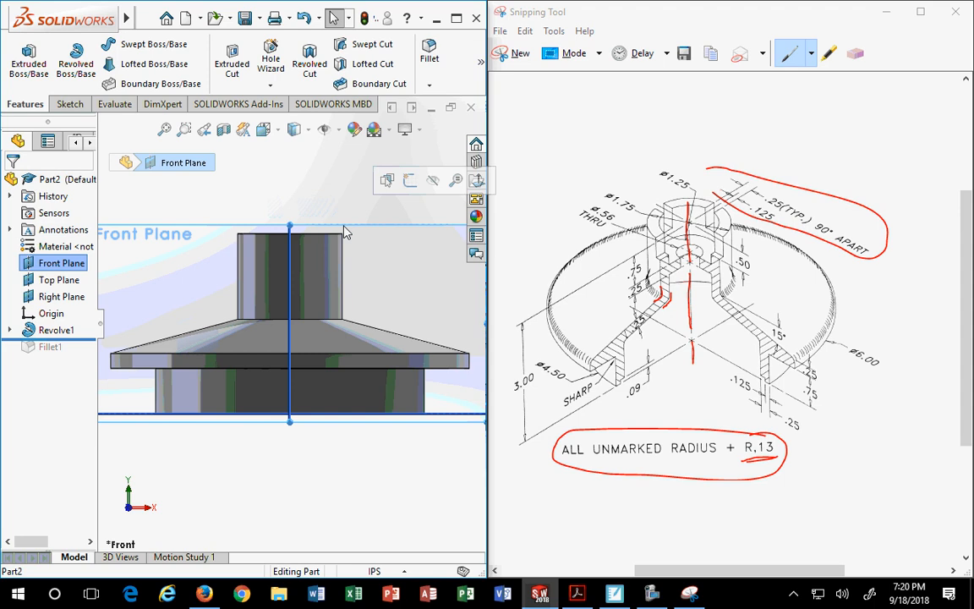
left_click(309, 213)
middle_click_drag(308, 213, 319, 245)
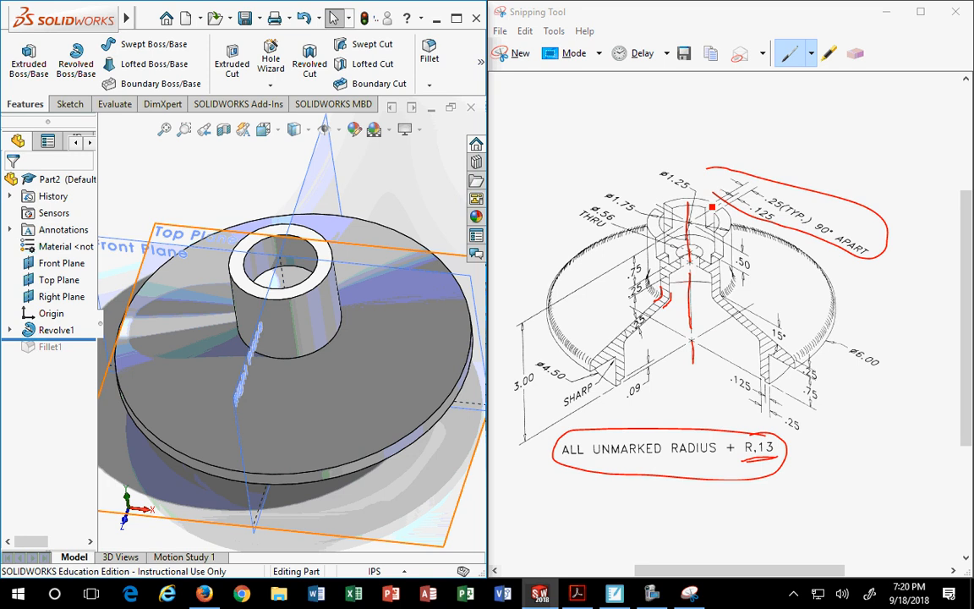
- Mark the two crossing slots 90° apart over the hub's top face in red on the reference drawing, erasing the stray stroke
left_click(686, 227)
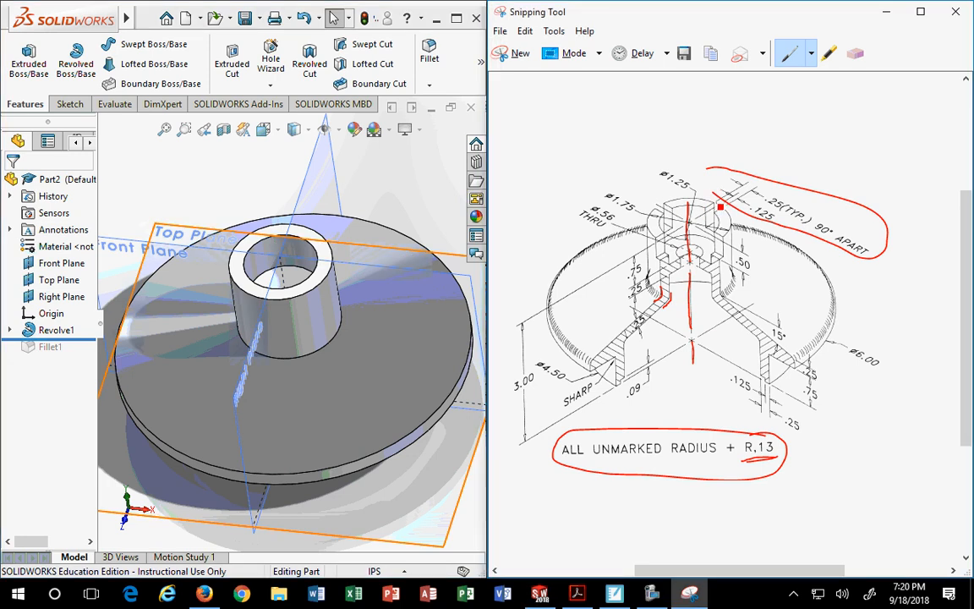
left_click_drag(716, 202, 654, 238)
mouse_move(730, 213)
left_mouse_down()
mouse_move(661, 243)
mouse_move(668, 221)
mouse_move(692, 240)
left_mouse_up()
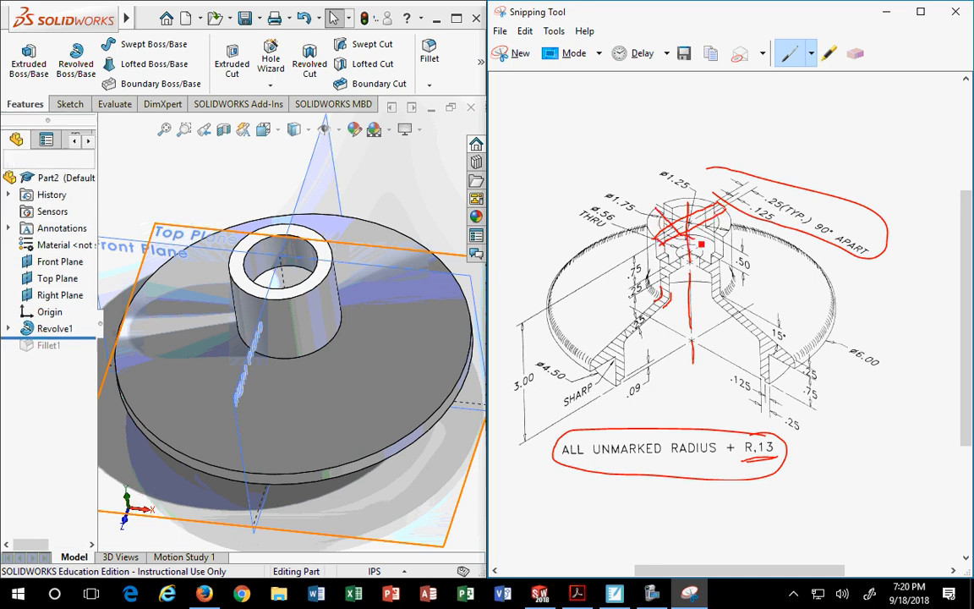
left_click(855, 53)
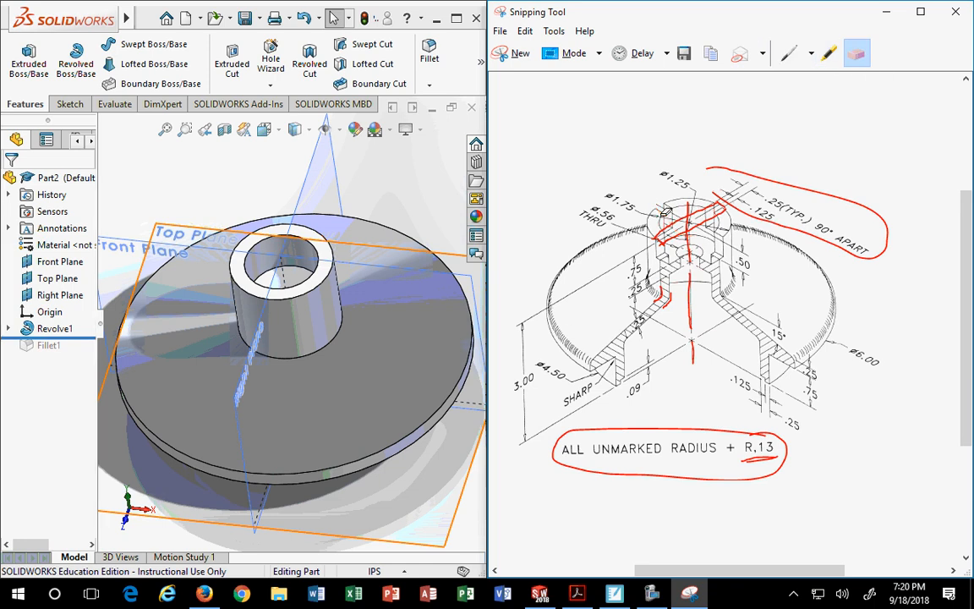
left_click(788, 53)
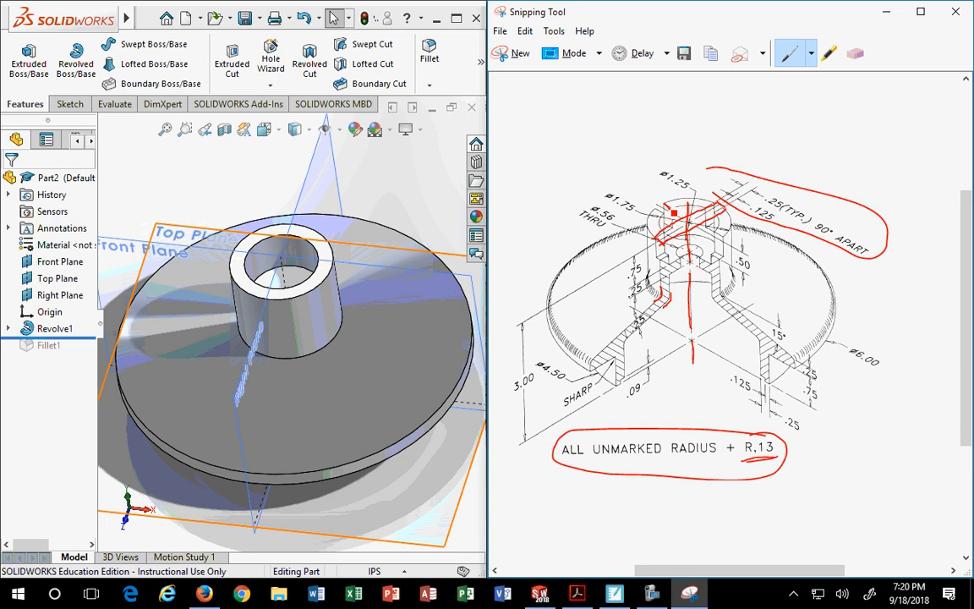
left_click_drag(673, 213, 740, 244)
left_click_drag(661, 206, 725, 253)
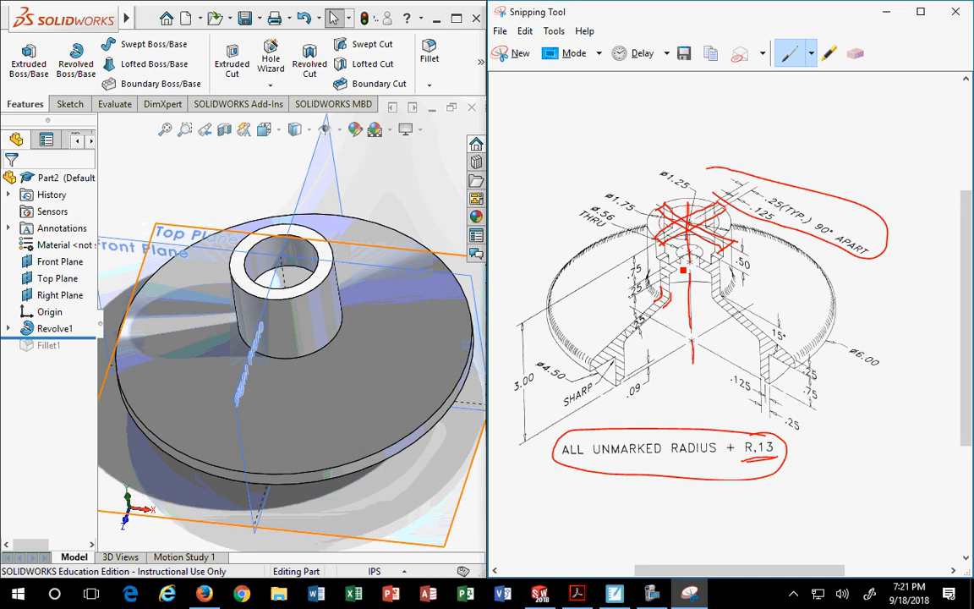
- Trace the bore circle on the hub's top in the reference drawing with a blue pen instead of a red one
mouse_move(714, 201)
left_mouse_down()
mouse_move(672, 221)
mouse_move(686, 250)
mouse_move(718, 232)
mouse_move(695, 205)
left_mouse_up()
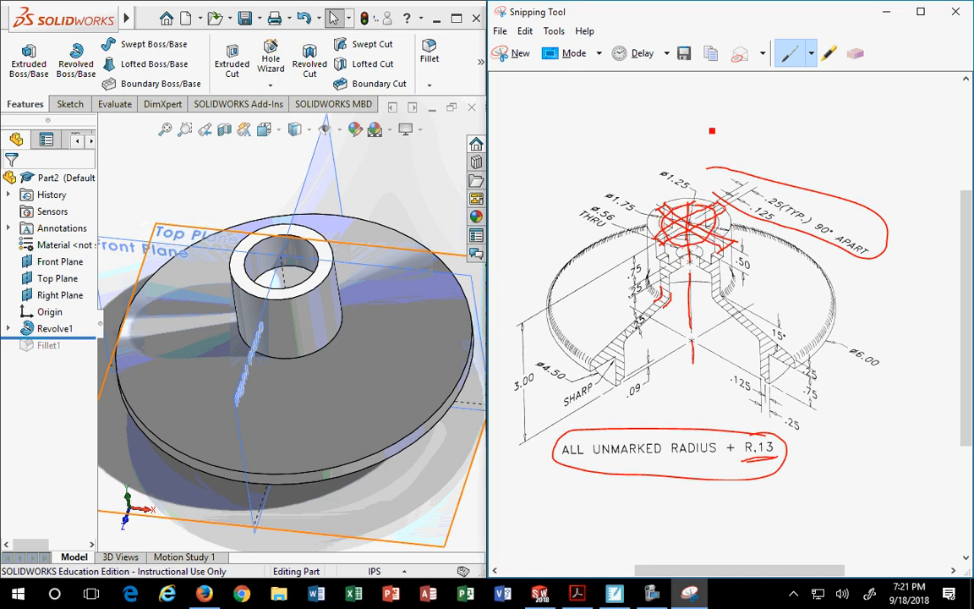
left_click(855, 53)
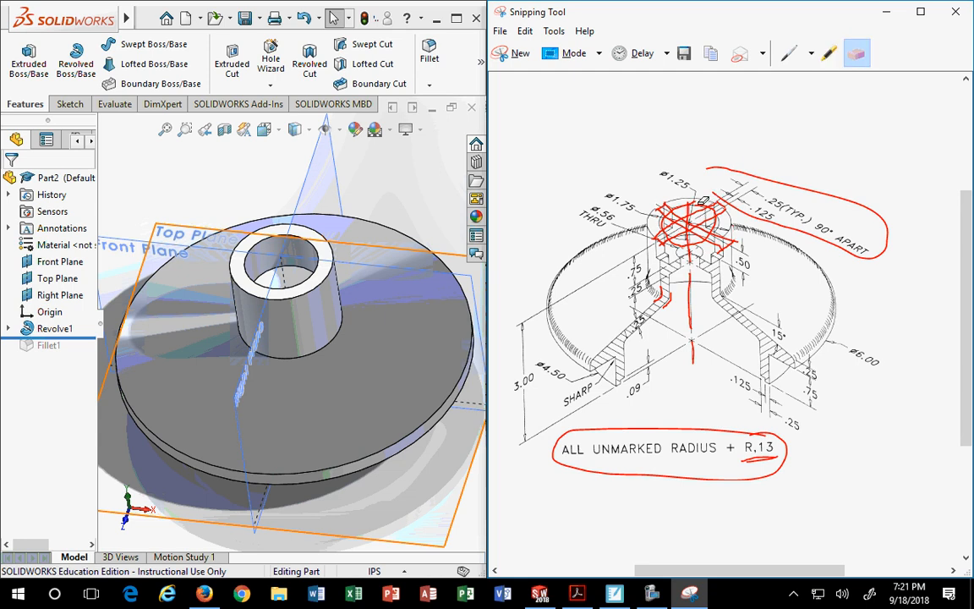
left_click(810, 53)
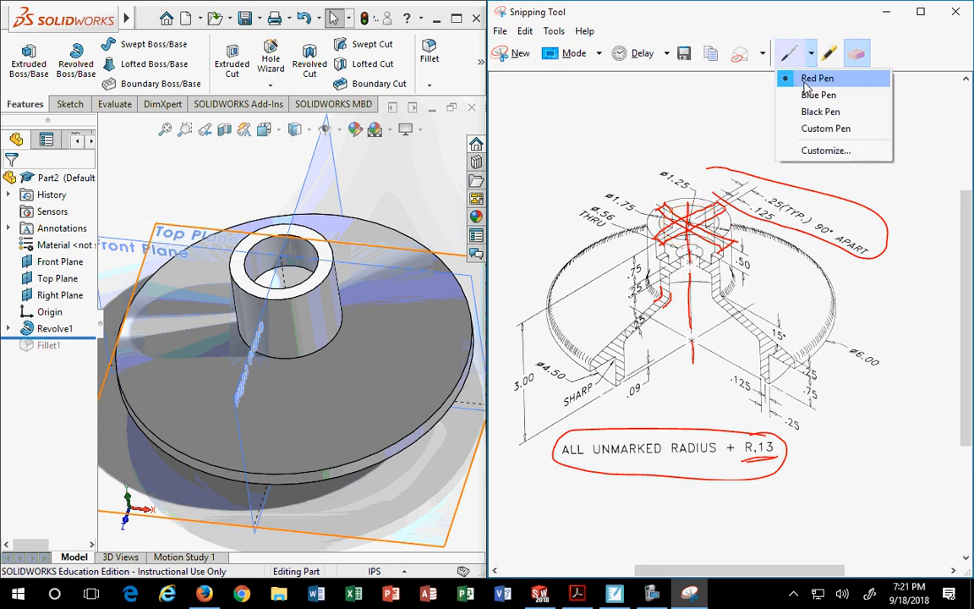
left_click(813, 94)
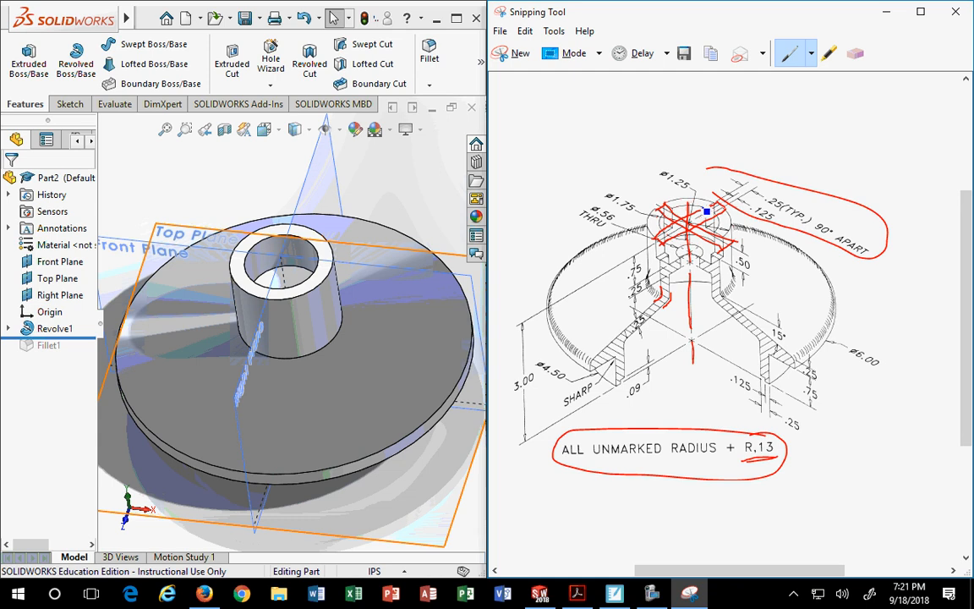
mouse_move(707, 211)
left_mouse_down()
mouse_move(672, 208)
mouse_move(665, 221)
mouse_move(675, 240)
mouse_move(711, 233)
mouse_move(721, 220)
mouse_move(704, 206)
left_mouse_up()
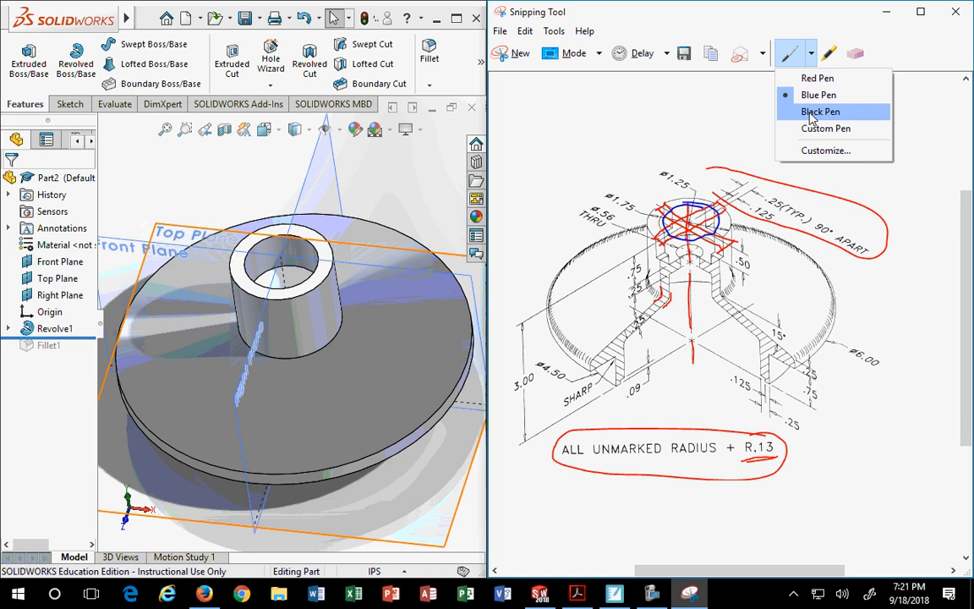
- Set the custom pen color to fuchsia and circle the small through hole at the bottom of the hub's bore in the reference drawing
left_click(786, 131)
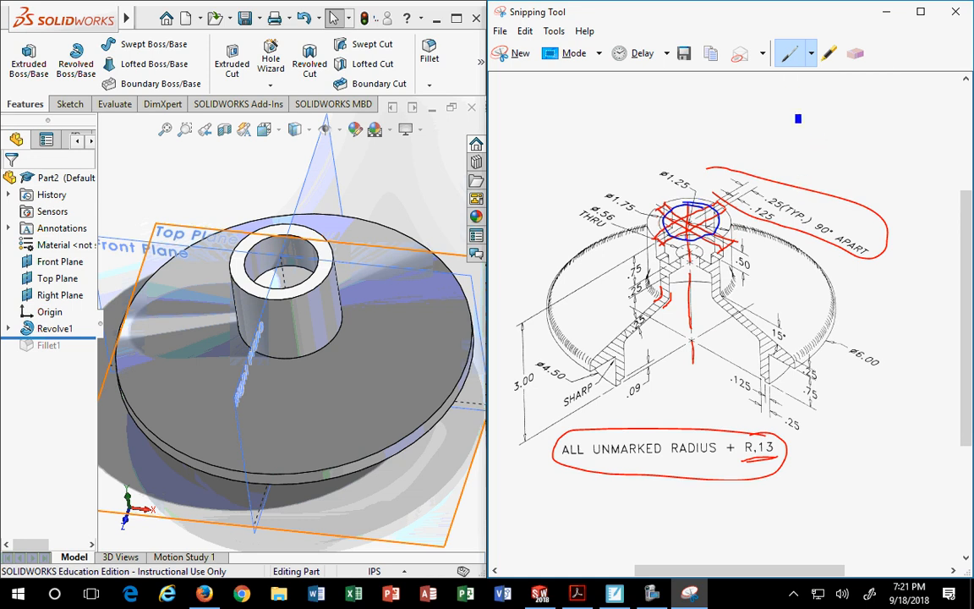
left_click(811, 55)
left_click(819, 150)
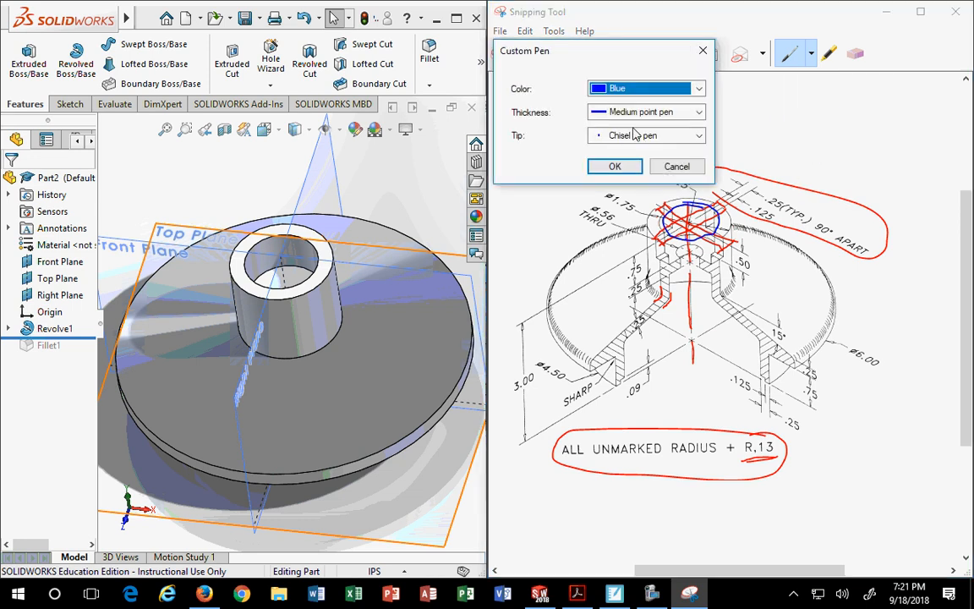
left_click(648, 88)
left_click(632, 223)
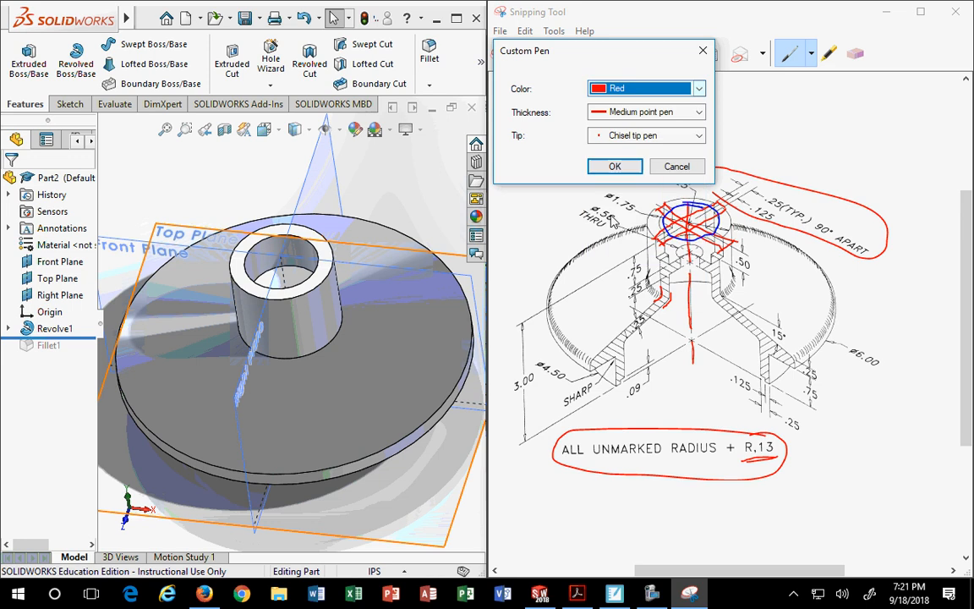
left_click(638, 90)
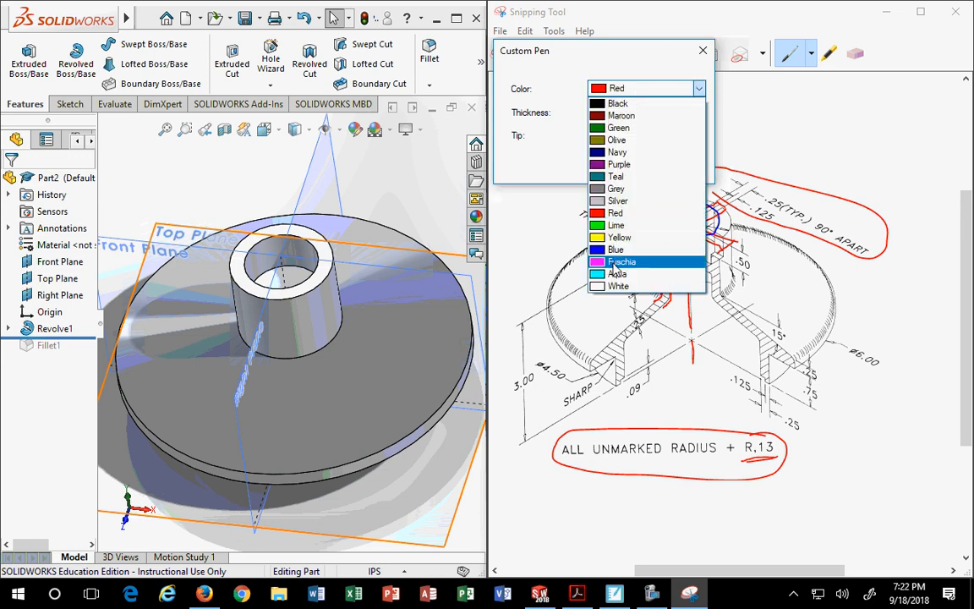
left_click(556, 240)
left_click(618, 166)
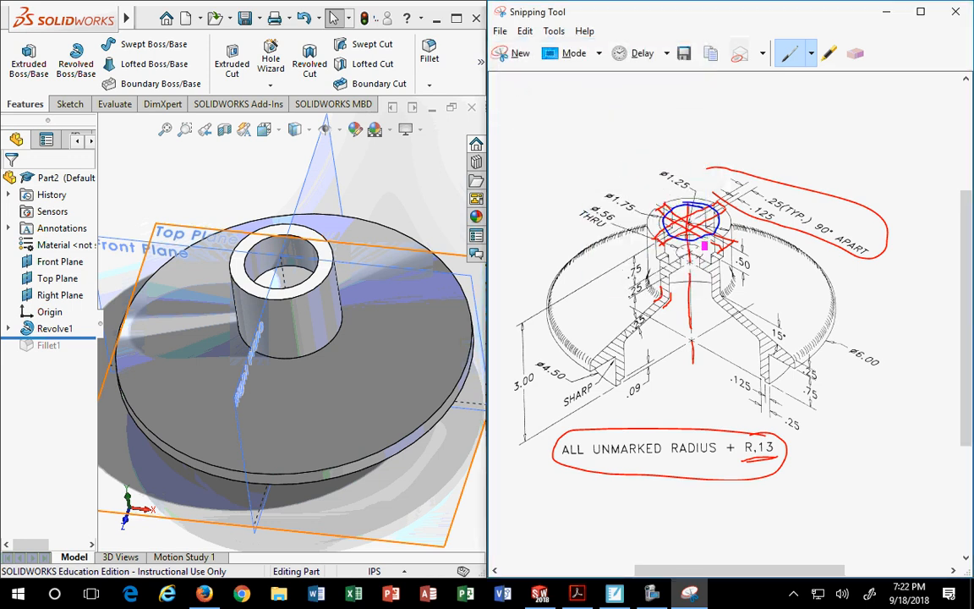
mouse_move(686, 259)
left_mouse_down()
mouse_move(695, 249)
mouse_move(684, 250)
mouse_move(689, 262)
left_mouse_up()
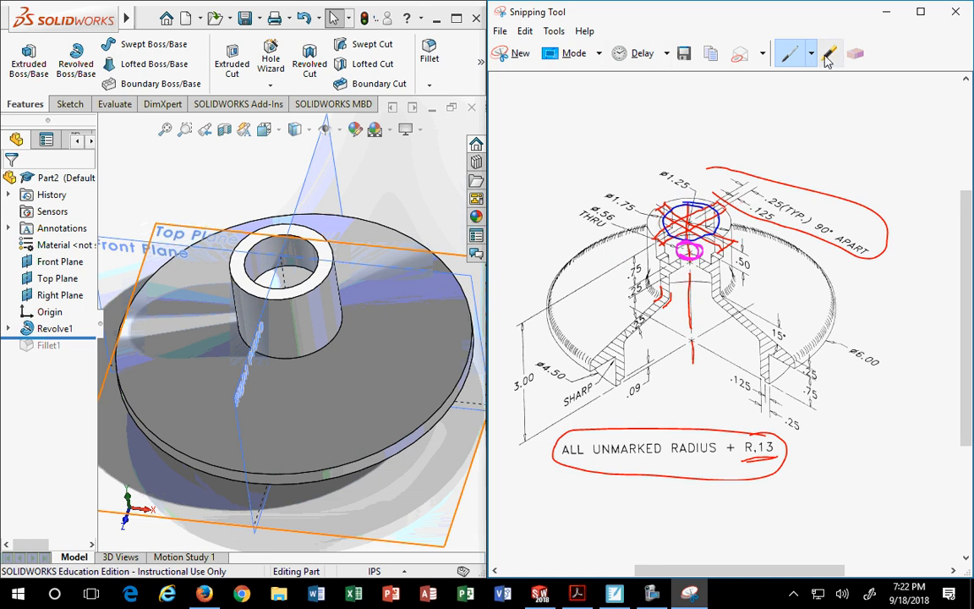
- Erase the red marks around the slot callouts, the ALL UNMARKED RADIUS note, the hub-to-wall corners and the center axis
left_click(855, 53)
left_click(834, 192)
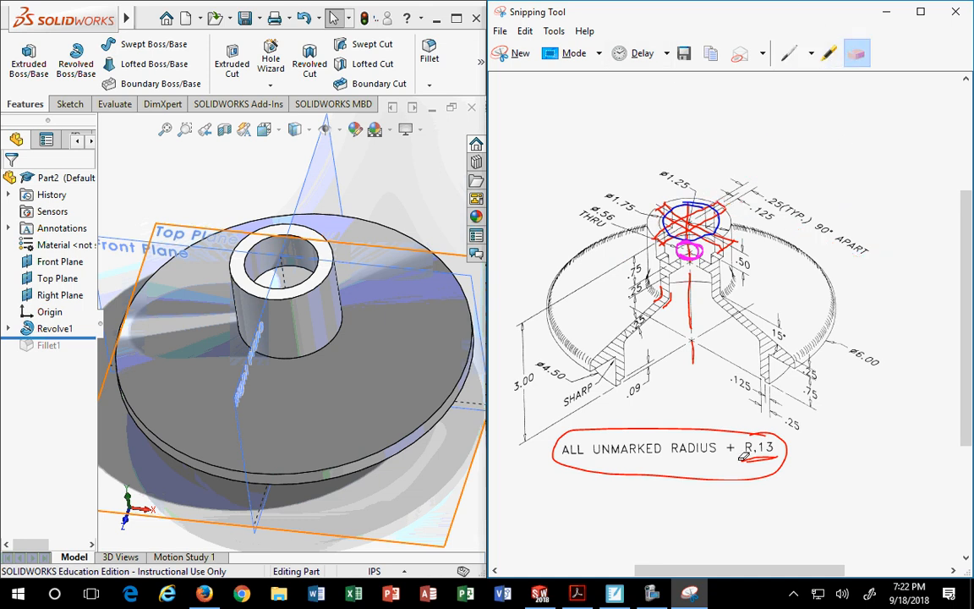
left_click(700, 469)
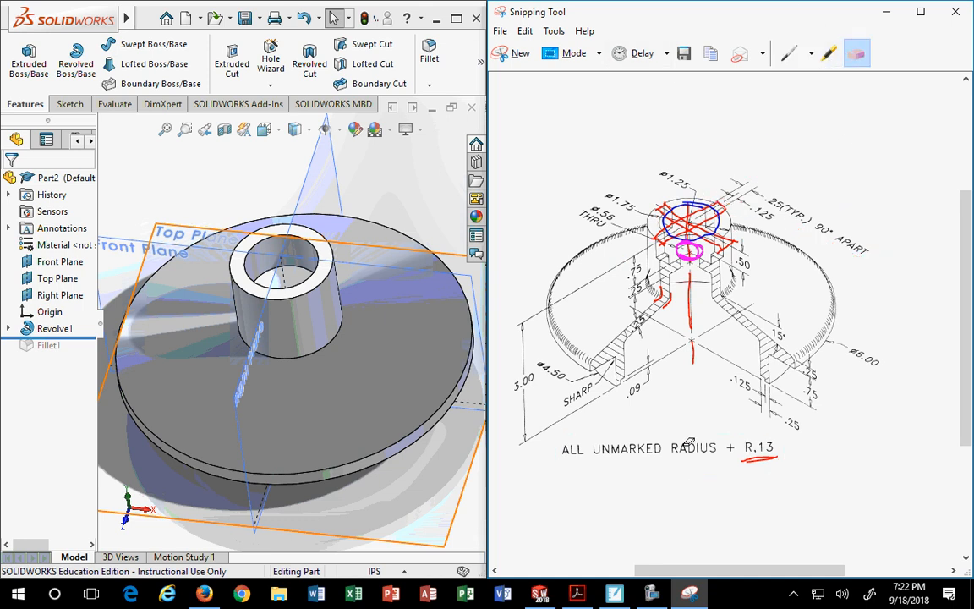
left_click(663, 294)
left_click(691, 306)
left_click(695, 351)
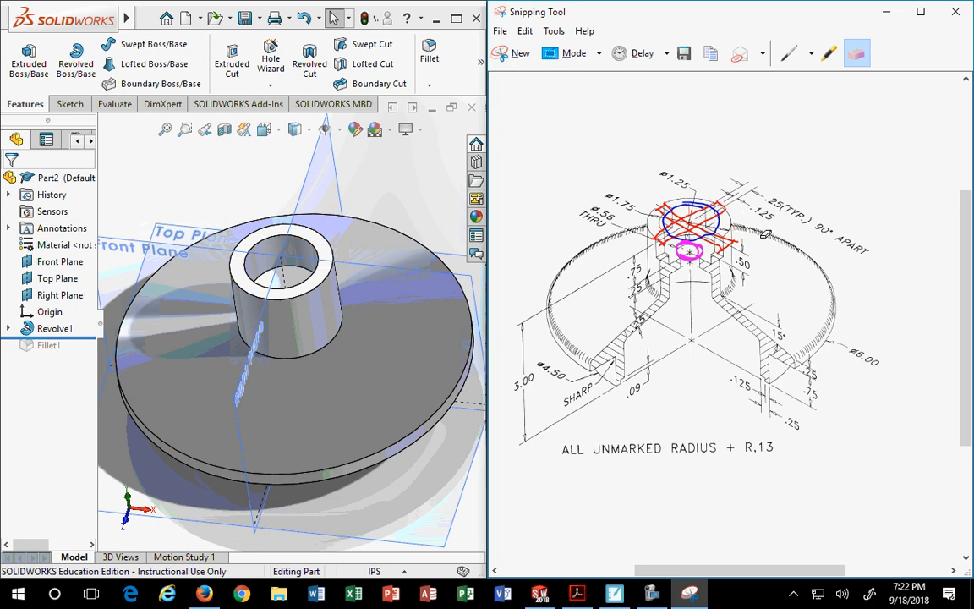
- Erase the blue bore circle, the remaining red slot marks and the fuchsia circle around the through hole from the reference drawing
left_click(714, 241)
left_click(710, 235)
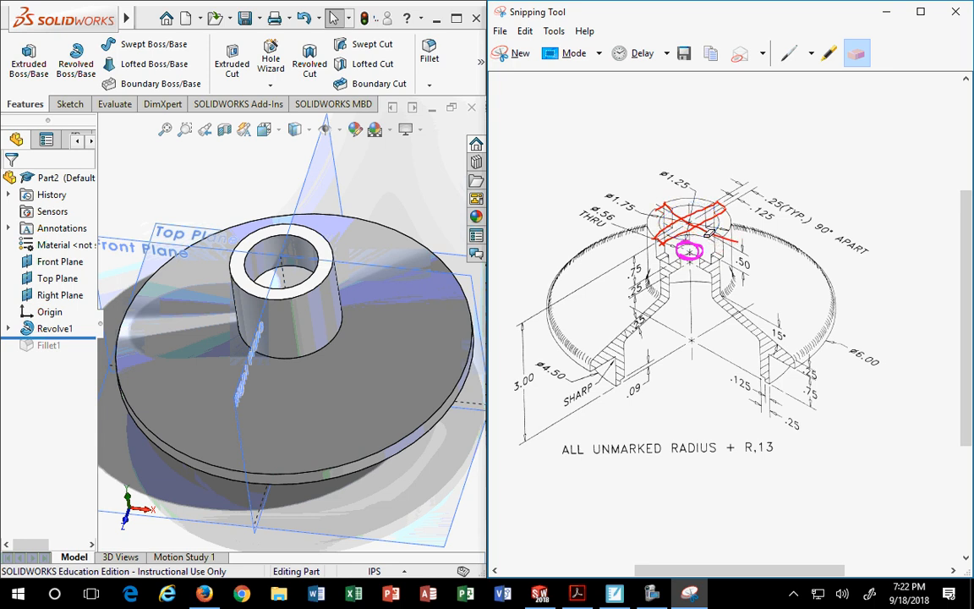
left_click(710, 216)
left_click(700, 221)
left_click(699, 220)
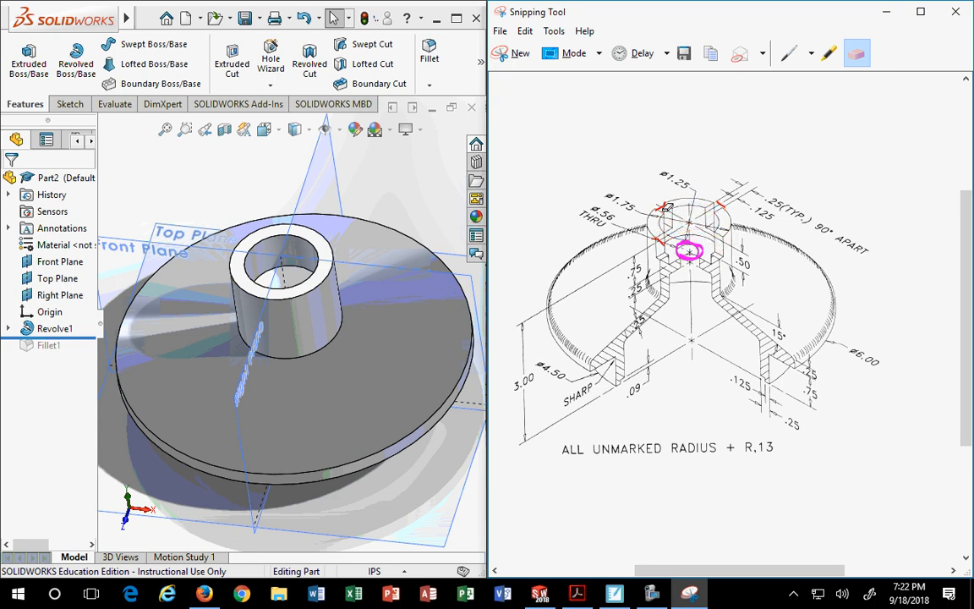
left_click(662, 206)
left_click(694, 240)
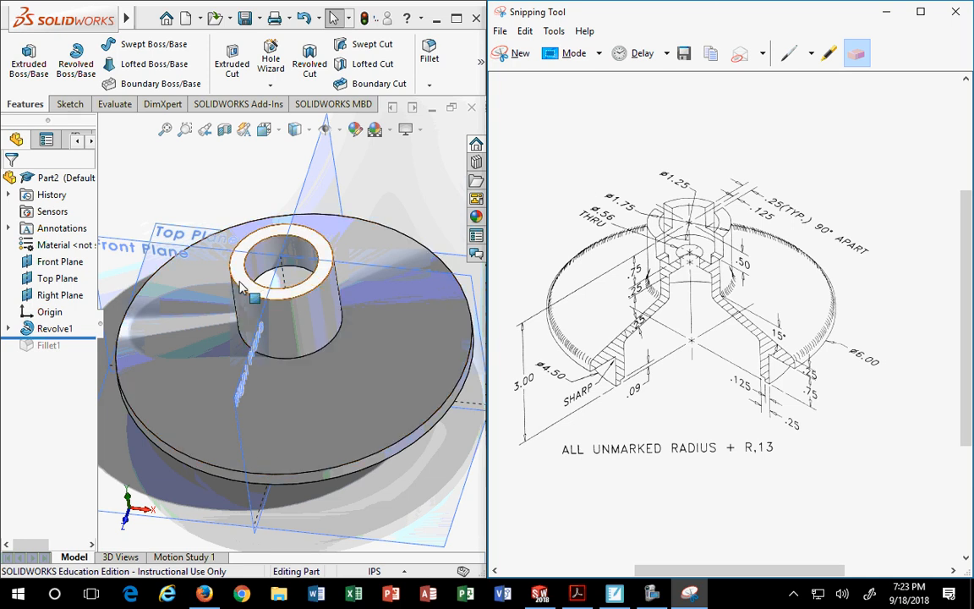
scroll(285, 343, "up", 5)
mouse_move(285, 342)
middle_mouse_down()
mouse_move(287, 397)
mouse_move(288, 338)
middle_mouse_up()
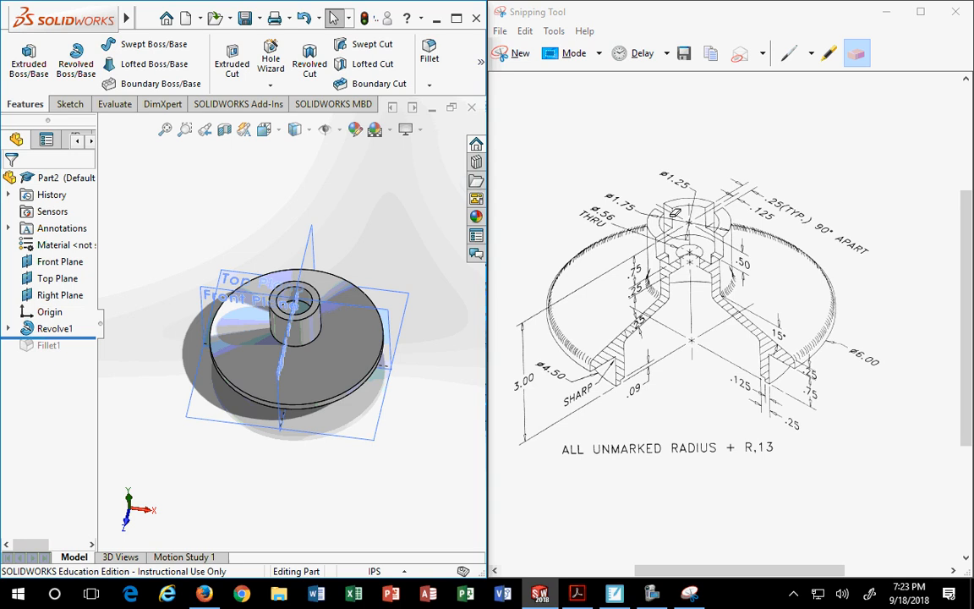
middle_click_drag(222, 293, 245, 330)
scroll(286, 302, "down", 3)
middle_click_drag(262, 287, 292, 367)
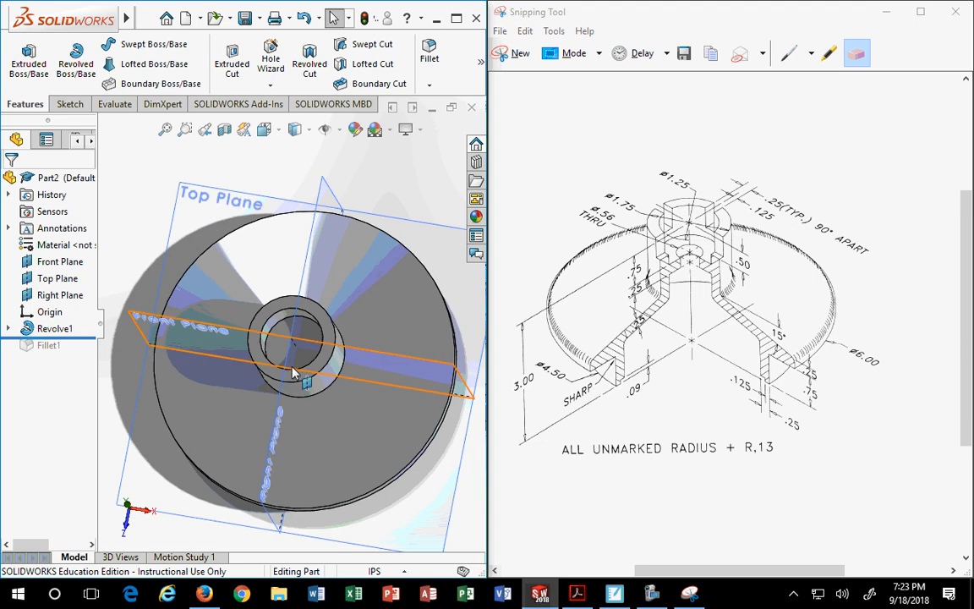
left_click(275, 348)
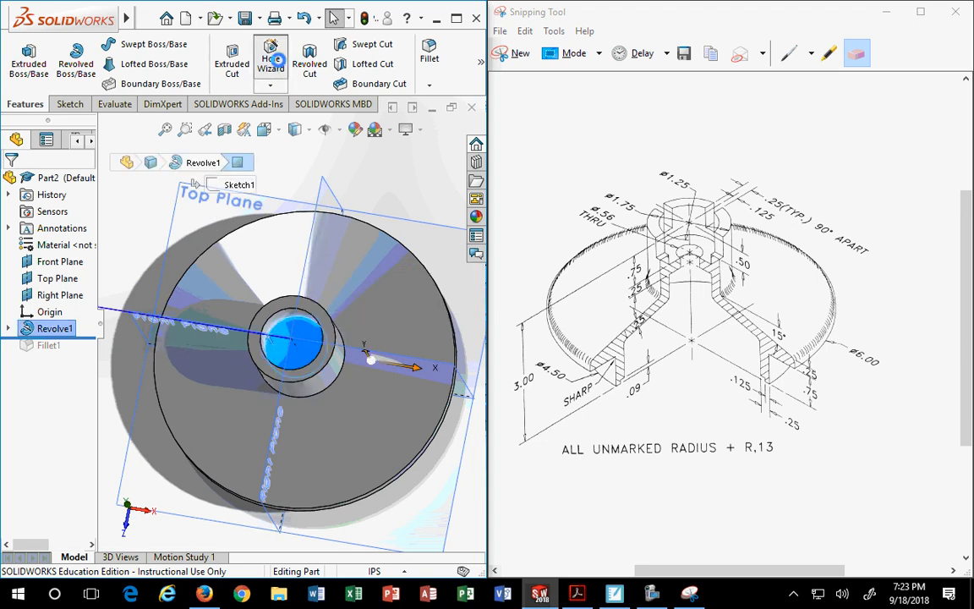
left_click(272, 59)
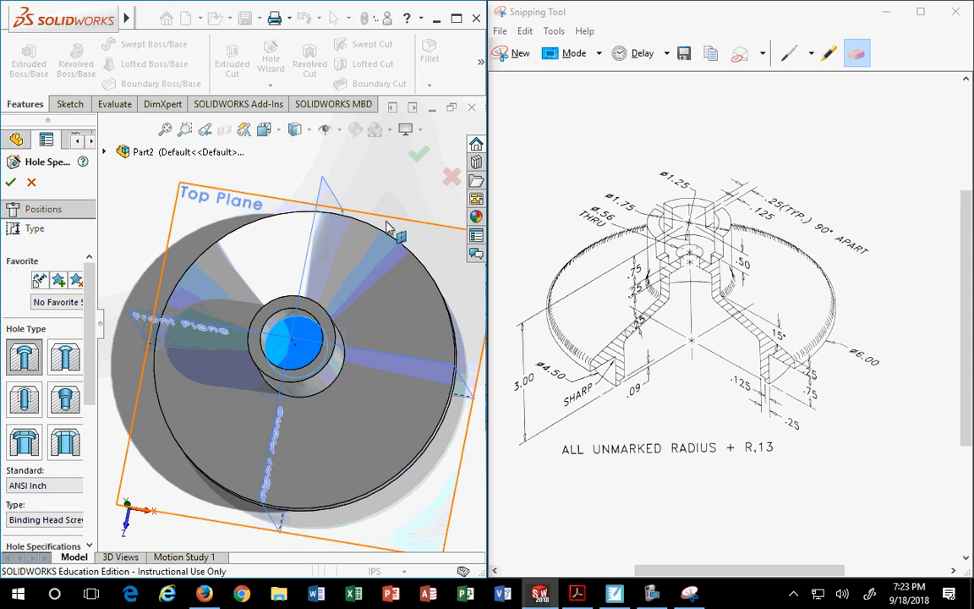
left_click(451, 177)
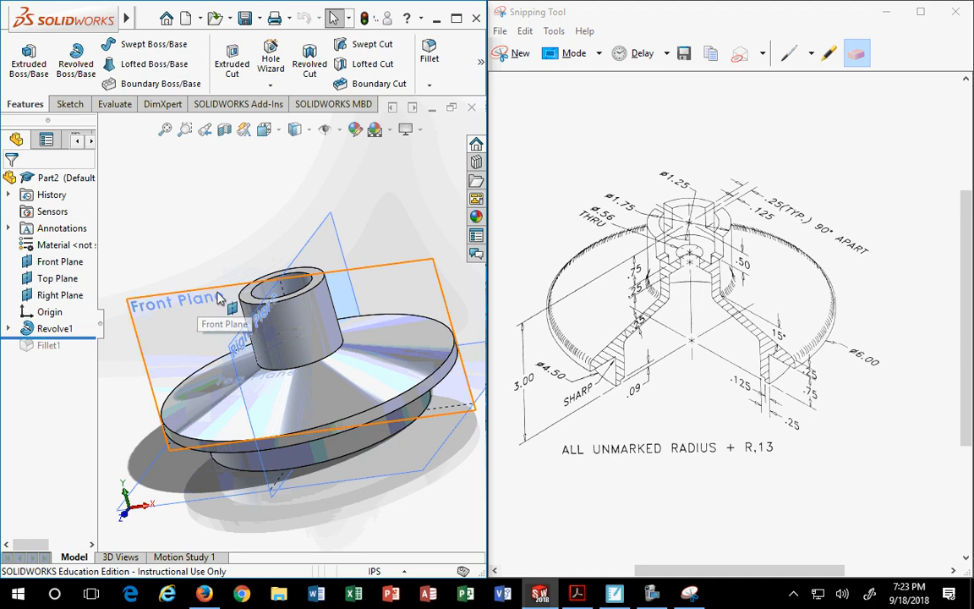
- Start a new sketch on the ring-shaped top face of the hub
middle_click_drag(291, 311, 326, 423)
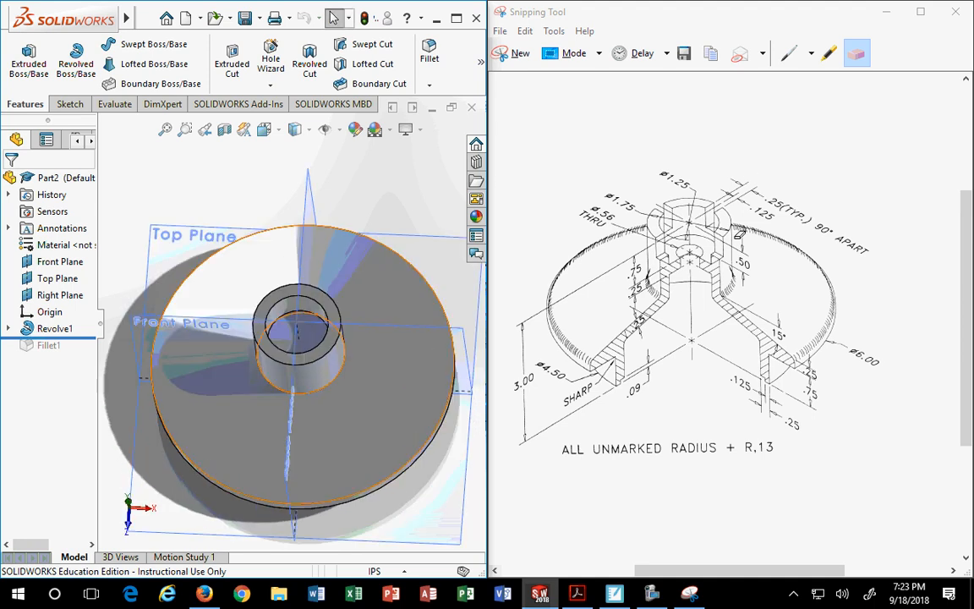
left_click(325, 298)
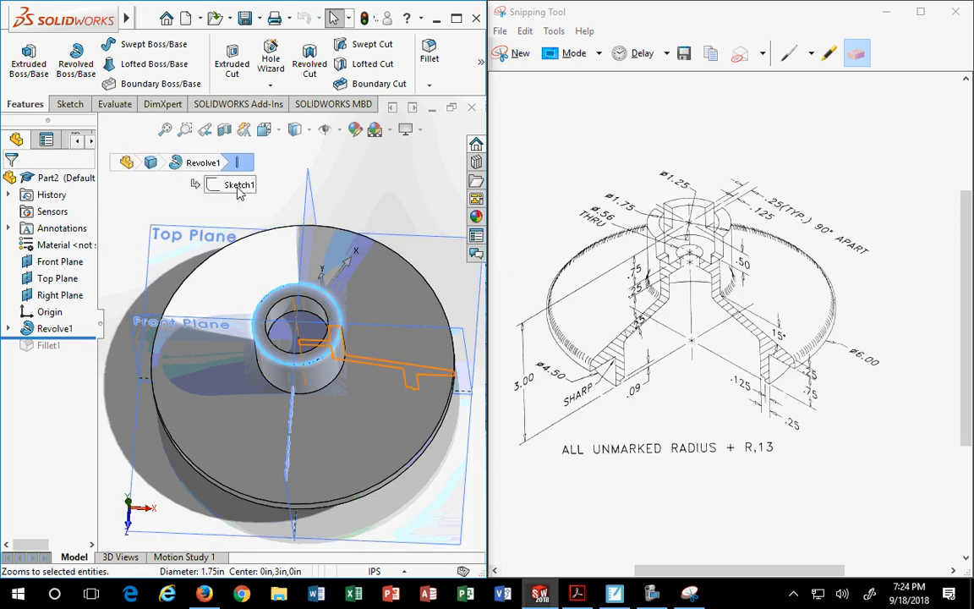
left_click(320, 300)
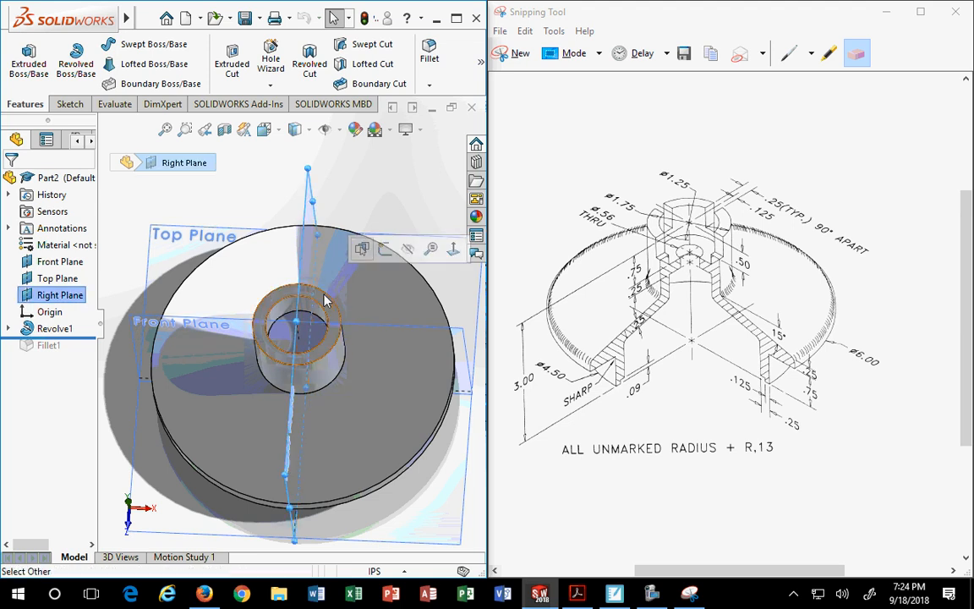
left_click(325, 300)
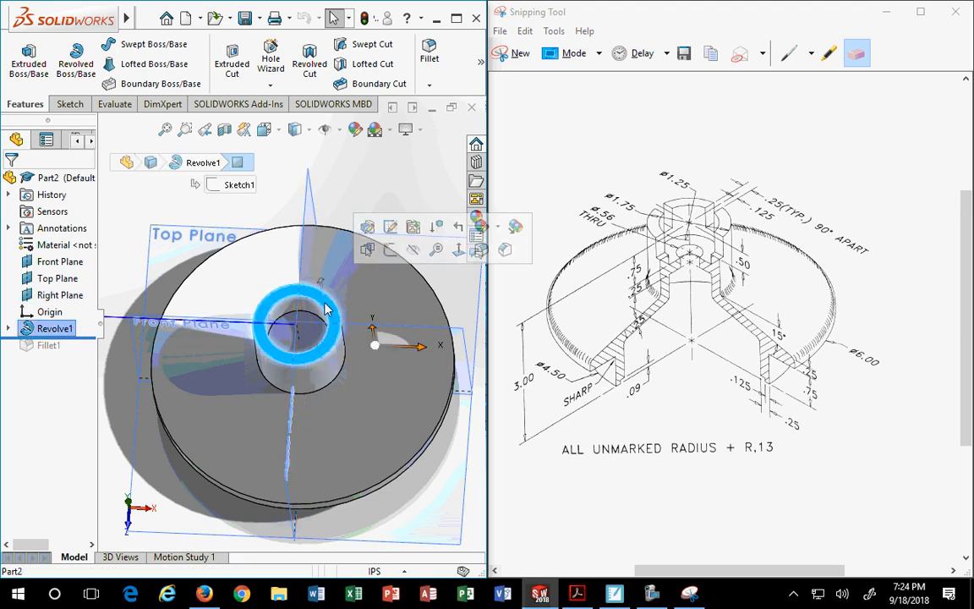
left_click(388, 250)
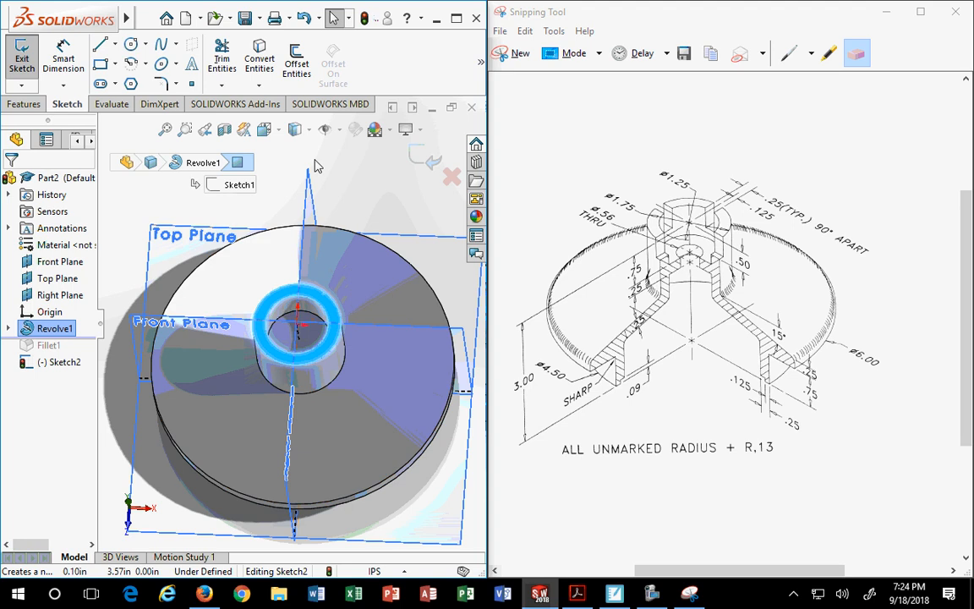
left_click(365, 187)
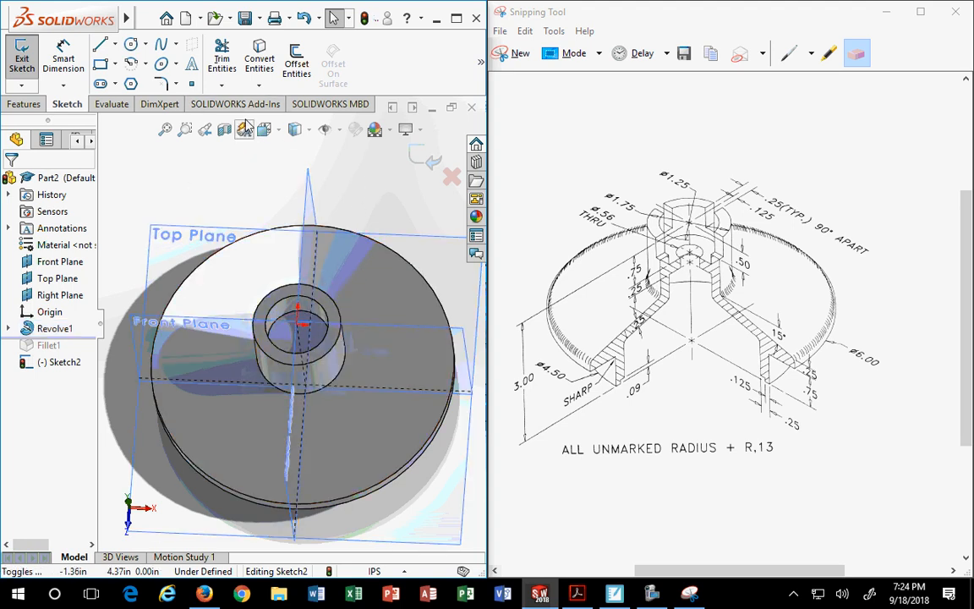
- Convert the outer circular edge of the hub's top face into sketch geometry
left_click(257, 85)
left_click(279, 99)
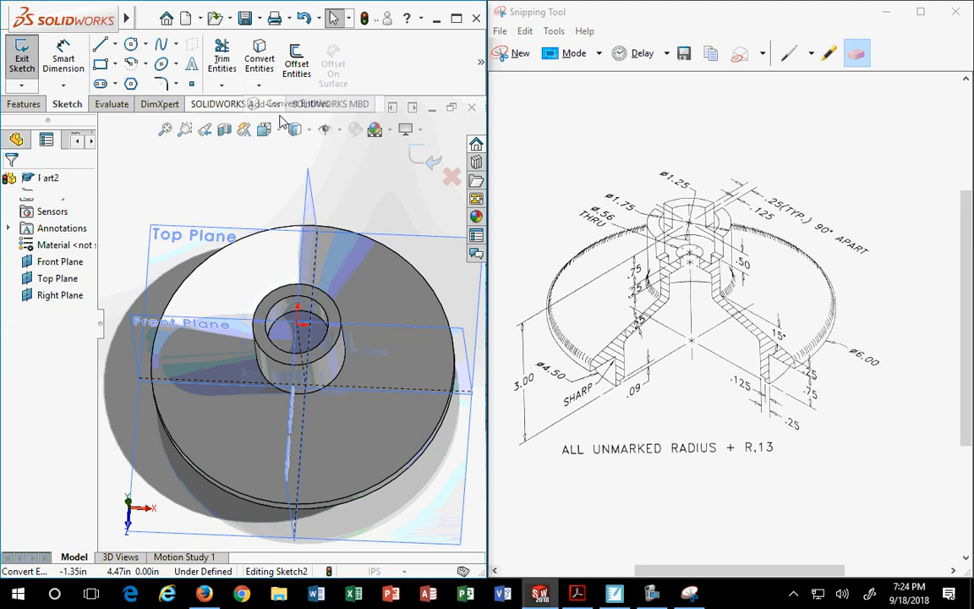
left_click(334, 306)
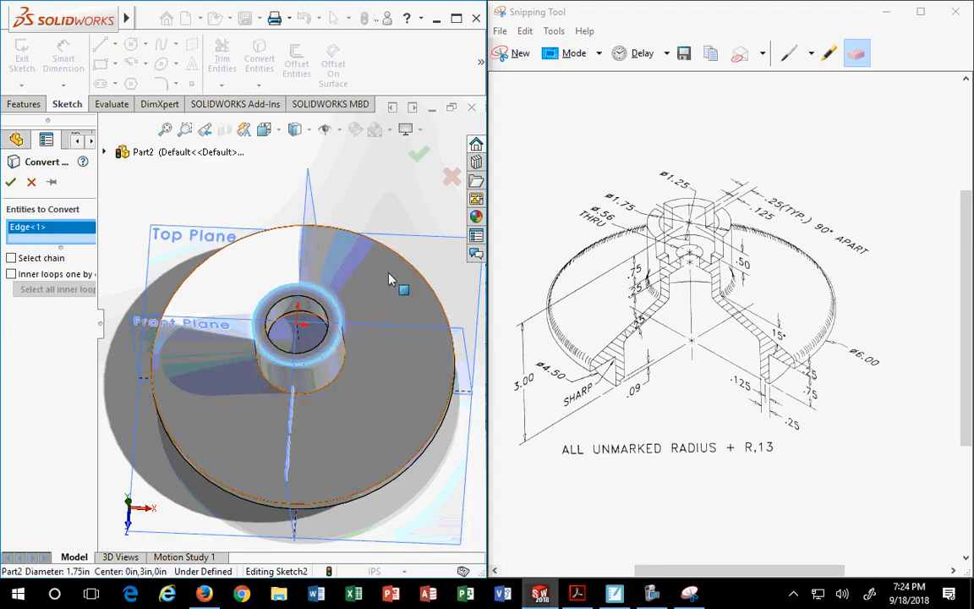
left_click(10, 182)
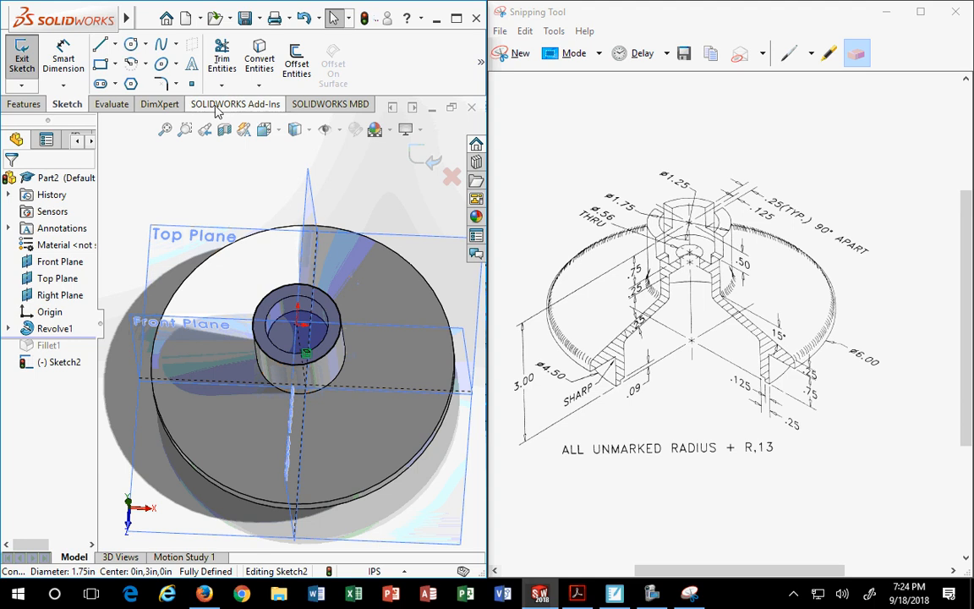
- Sketch two vertical lines about 0.51 in apart across the converted hub circle, one on each side of its center
left_click(262, 130)
left_click(350, 215)
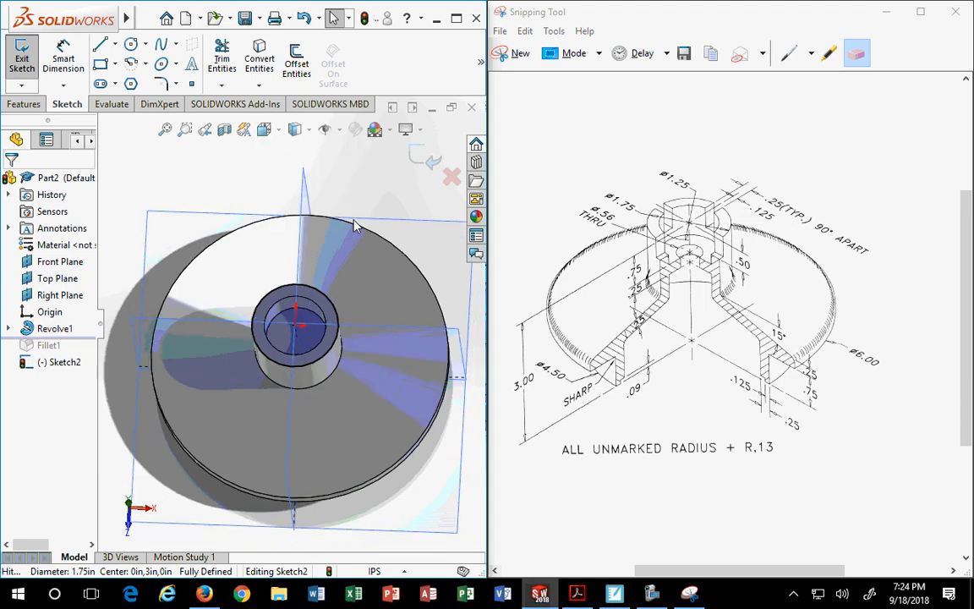
scroll(308, 313, "down", 3)
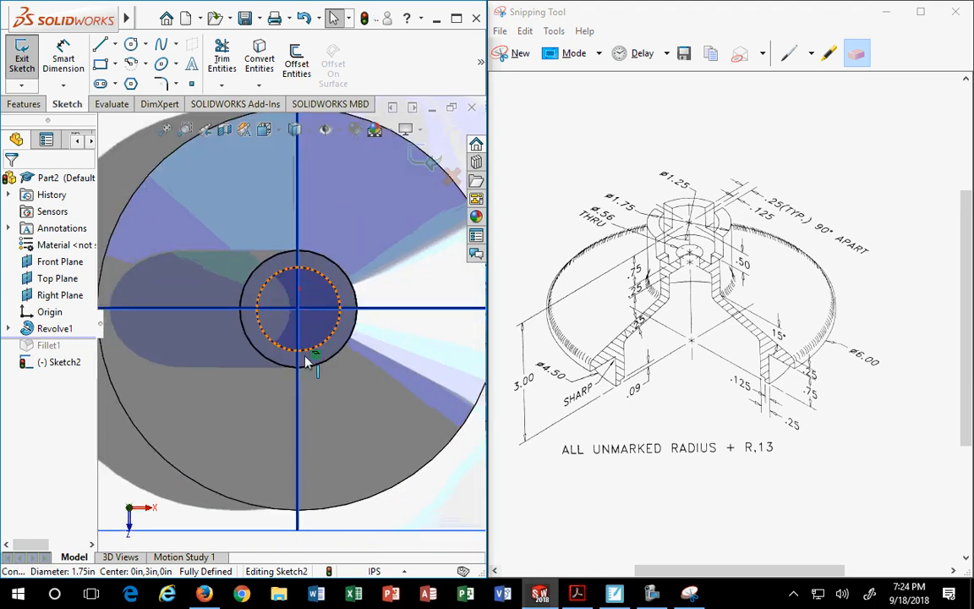
left_click(100, 45)
left_click_drag(281, 253, 279, 365)
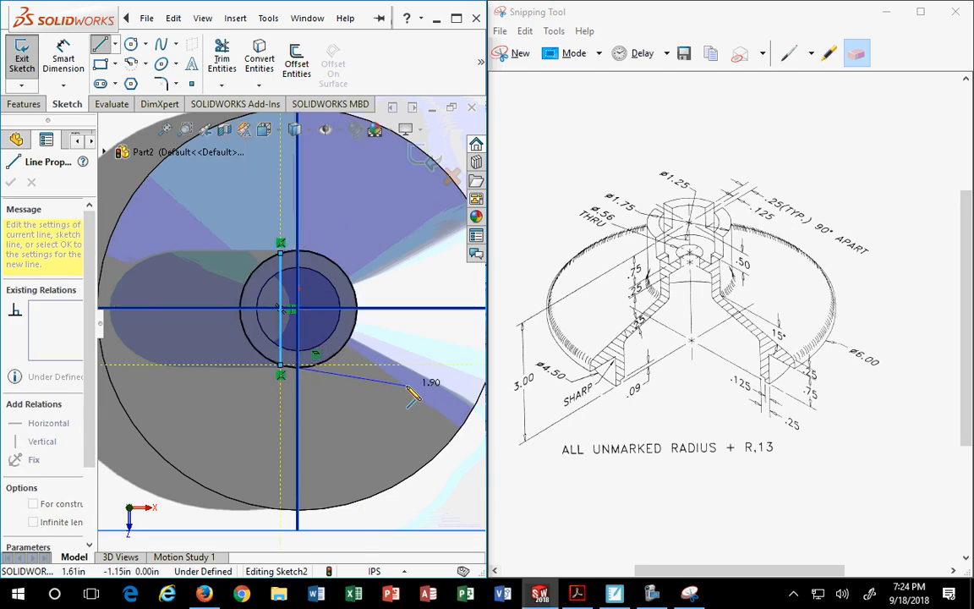
key("Escape")
key("Escape")
key("l")
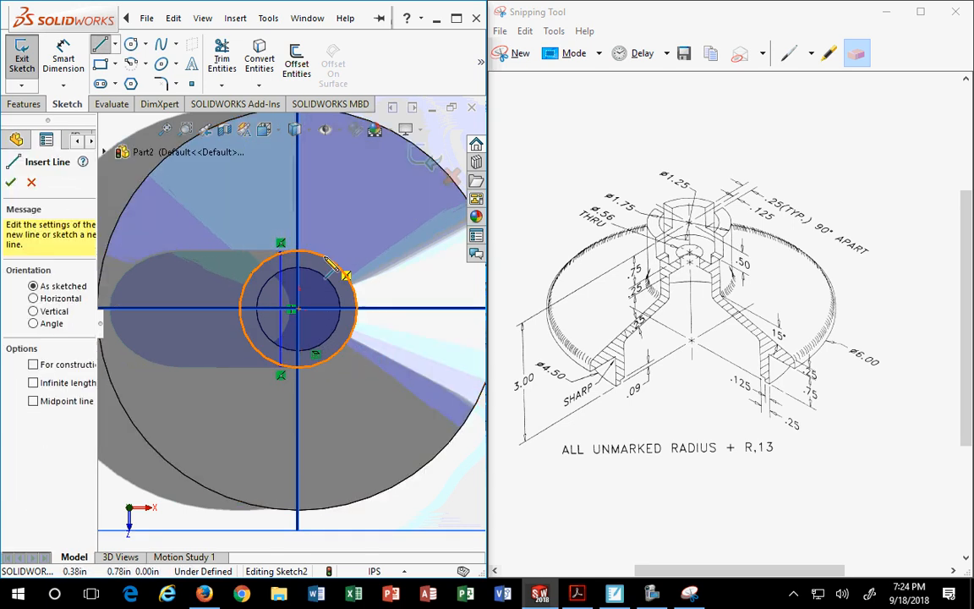
left_click(314, 253)
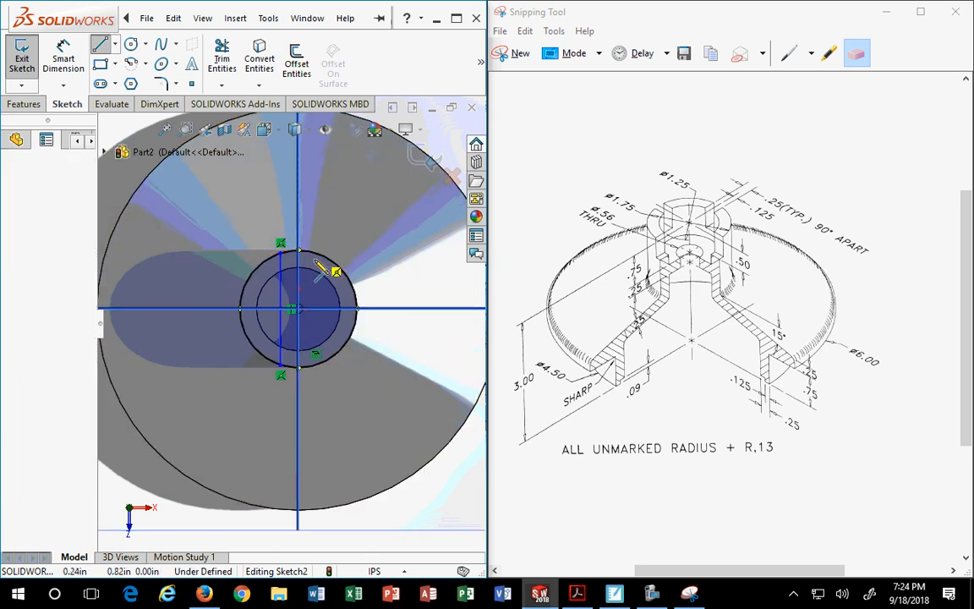
left_click(315, 366)
key("Escape")
key("Escape")
- Sketch a horizontal line about 1.73 in long across the hub circle, just above its center
left_click(271, 303)
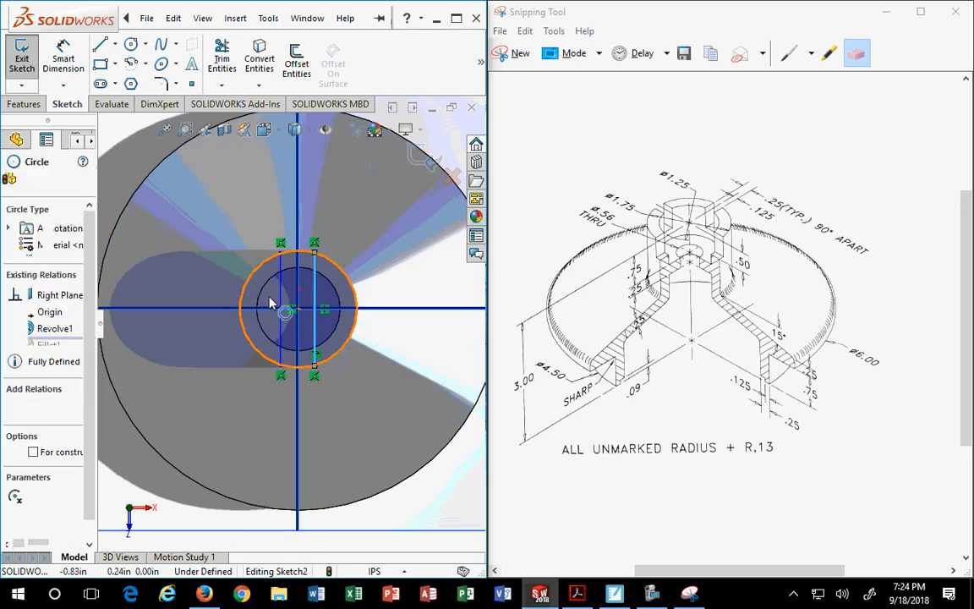
key("l")
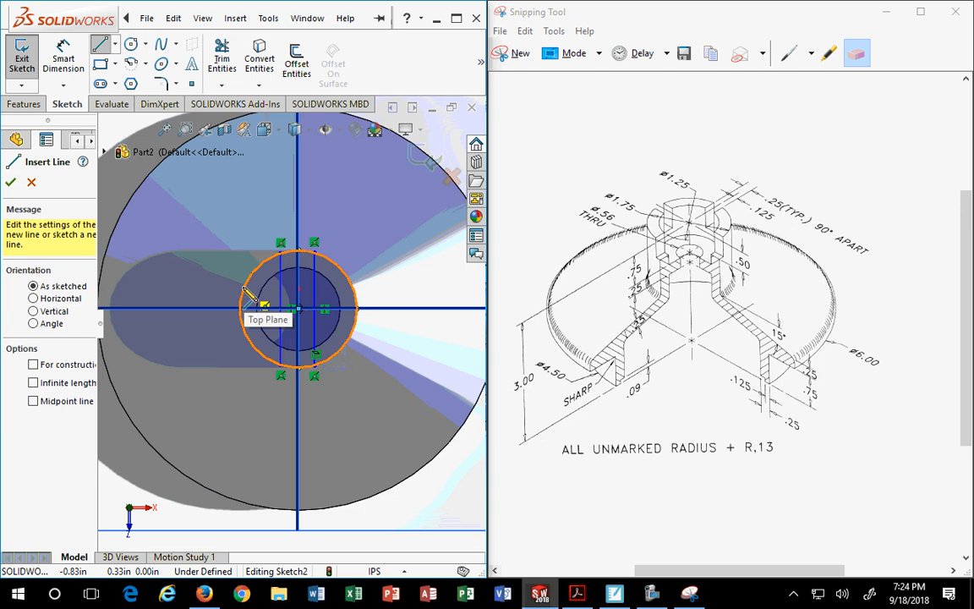
left_click(242, 304)
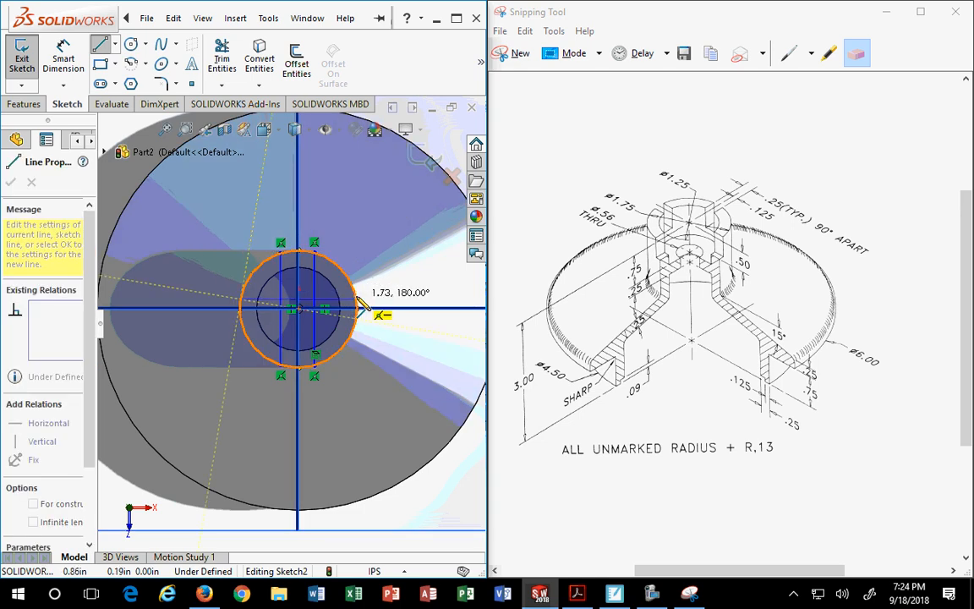
left_click(357, 301)
key("Escape")
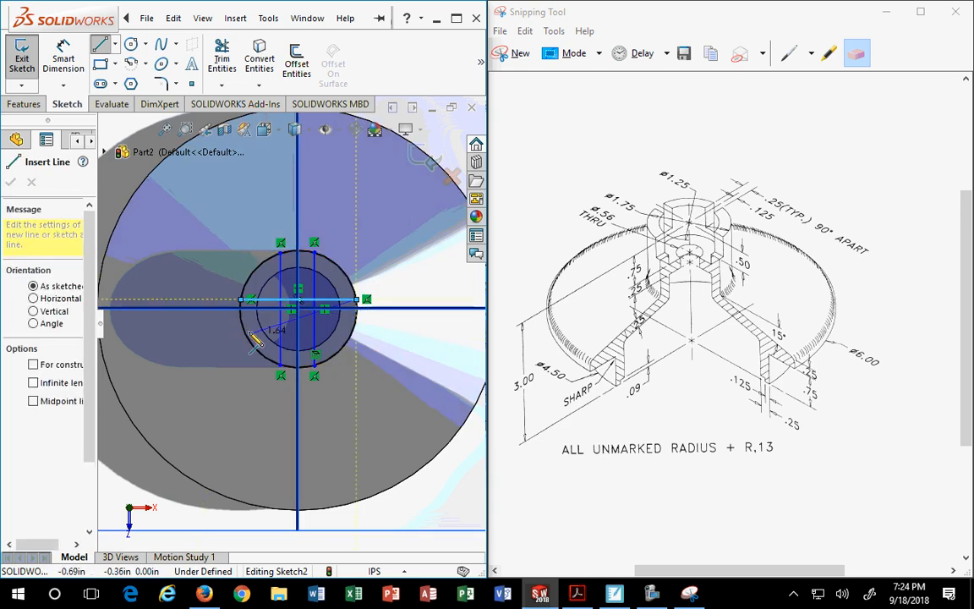
key("Escape")
- Sketch a second horizontal line about 1.71 in long across the hub circle, just below its center
left_click(242, 328)
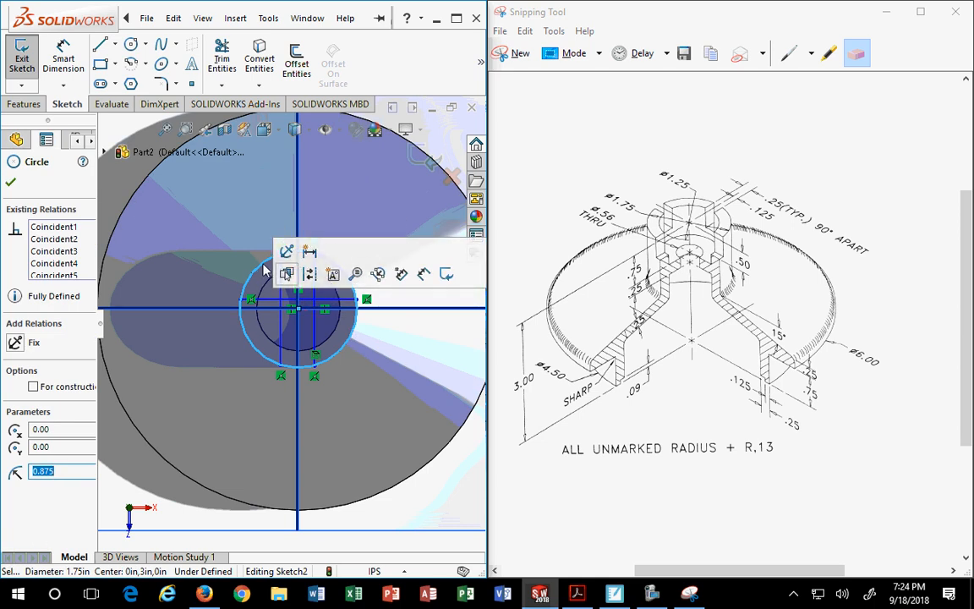
key("Escape")
left_click(146, 17)
left_click(481, 64)
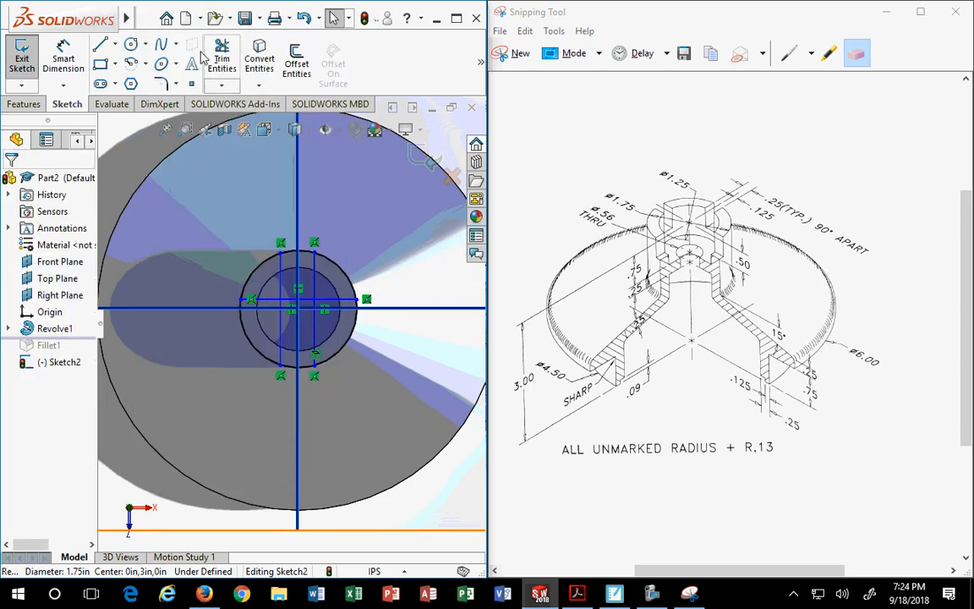
left_click(102, 45)
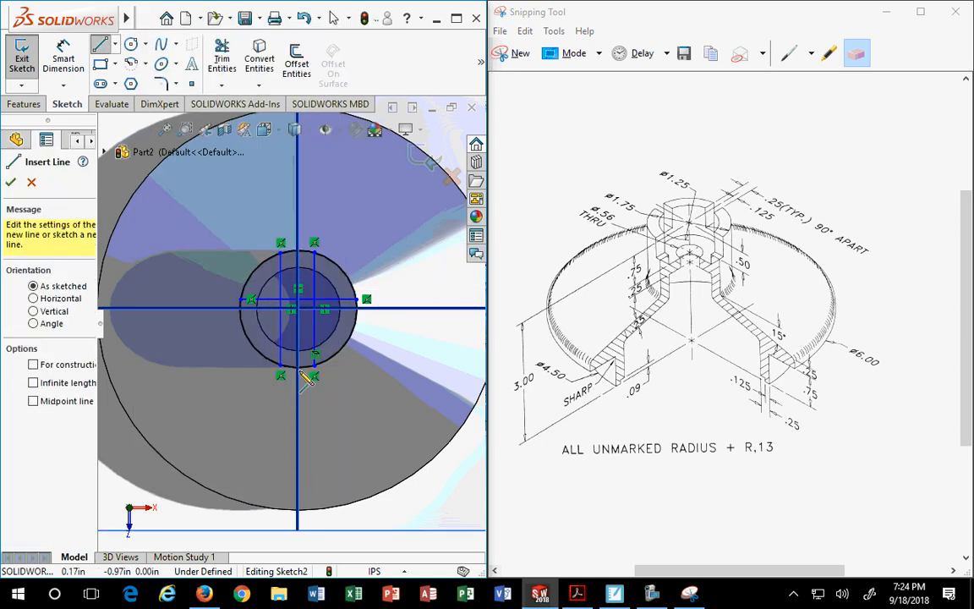
left_click(241, 322)
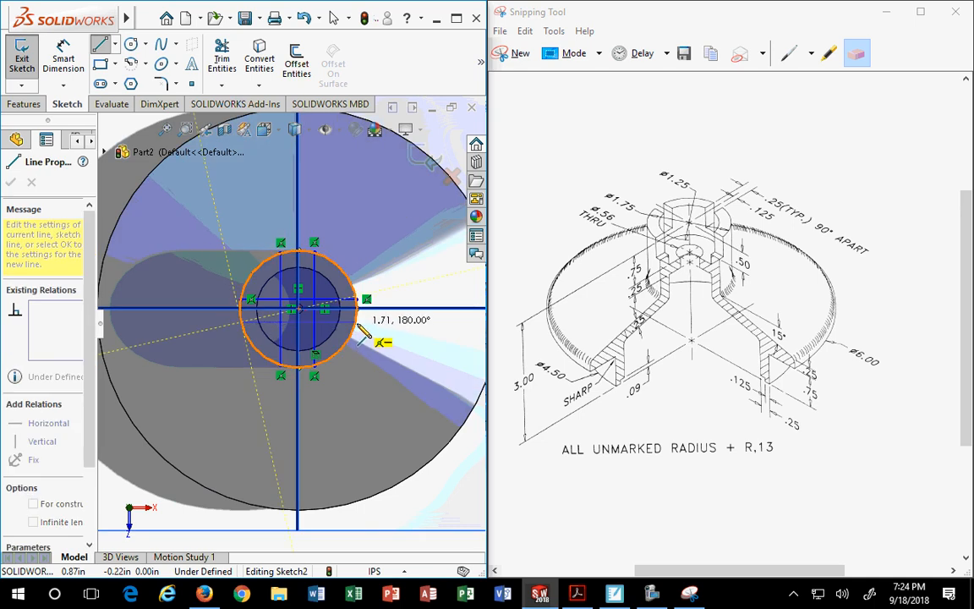
left_click(356, 322)
key("Escape")
key("Escape")
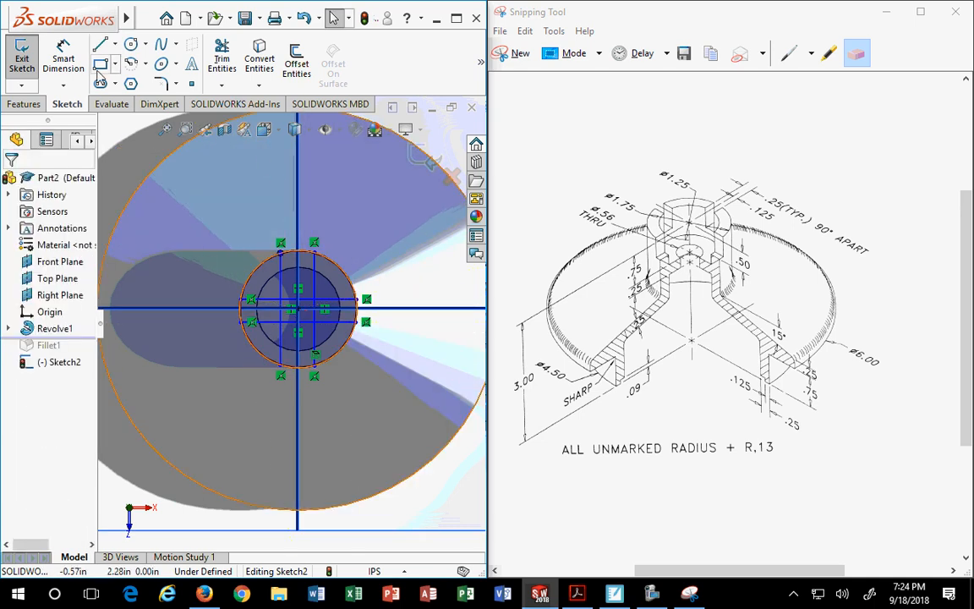
- Dimension the distance between the two vertical slot lines as .25 in
left_click(63, 60)
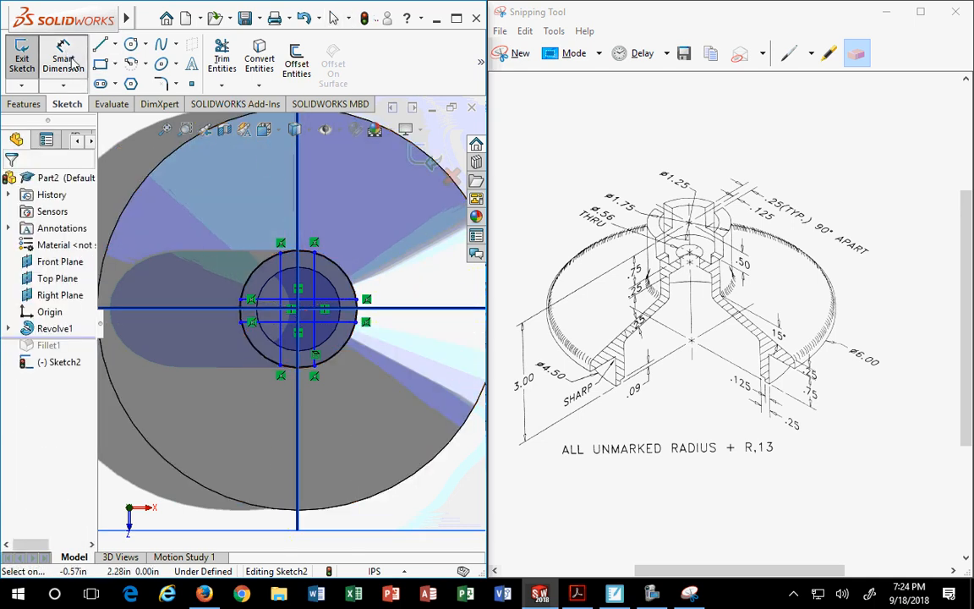
left_click(280, 271)
left_click(317, 265)
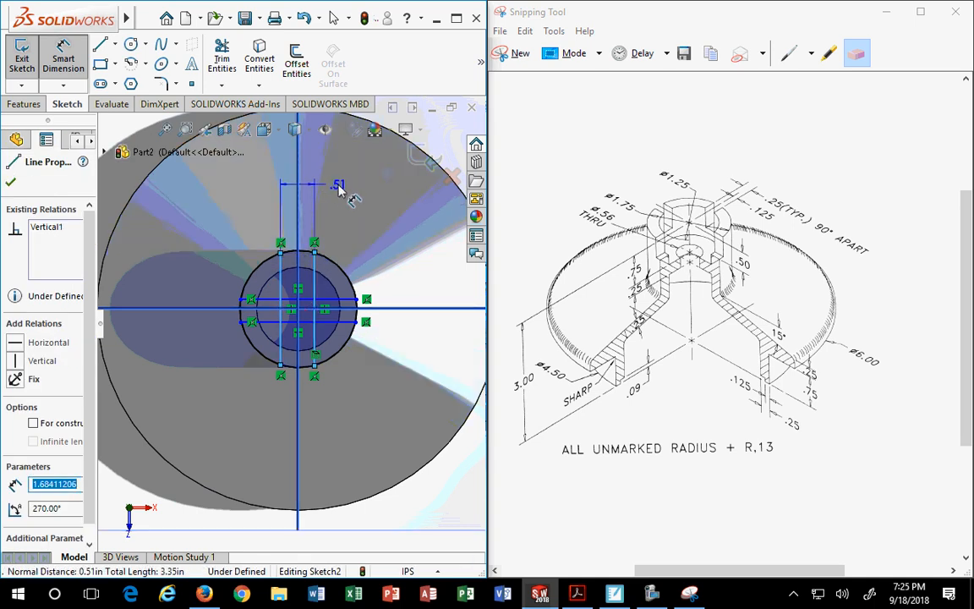
left_click(341, 187)
left_click(352, 200)
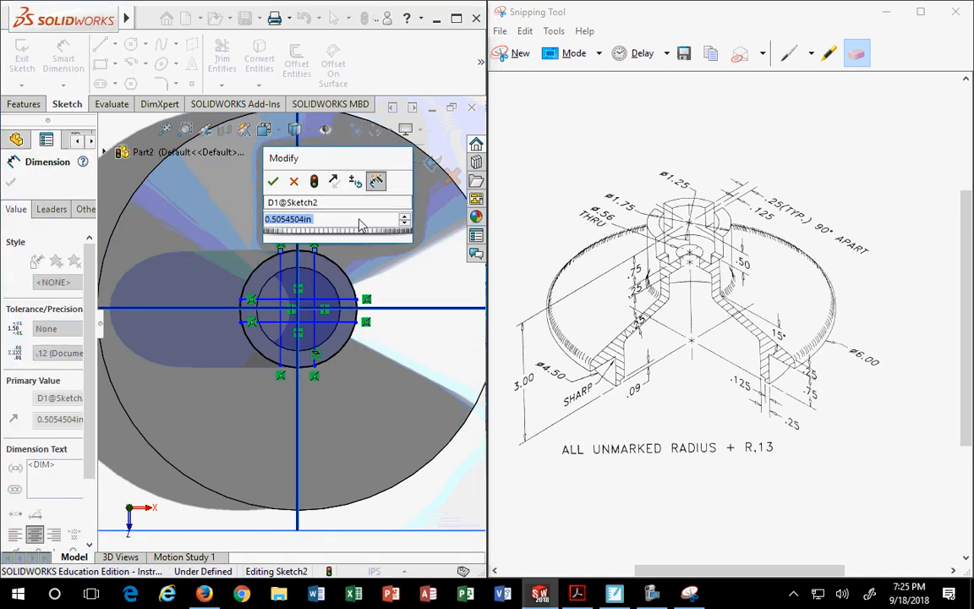
type(".25")
key("Return")
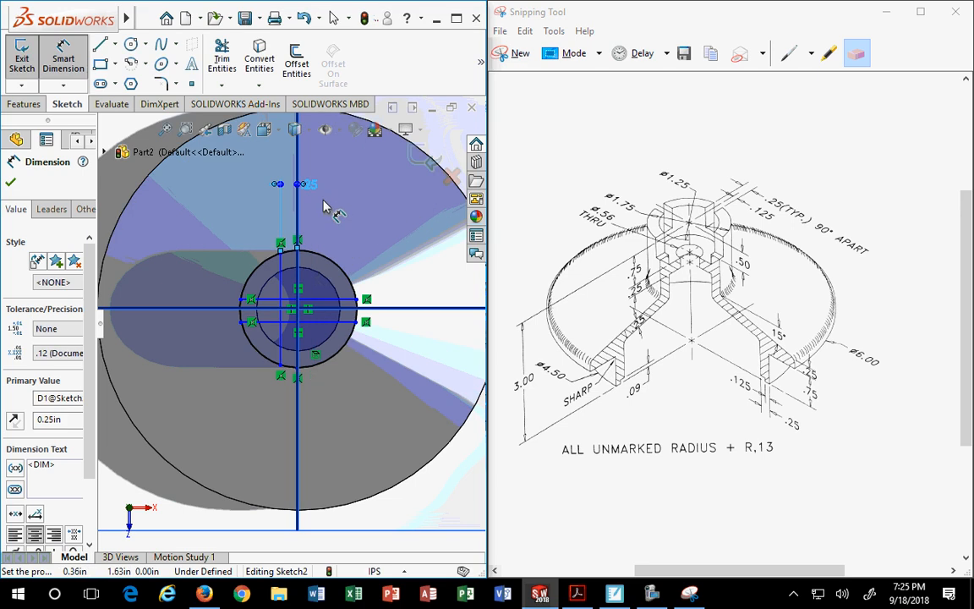
- Move the .25 in pair of vertical slot lines sideways so they sit on either side of the hub's vertical center plane
scroll(297, 293, "down", 5)
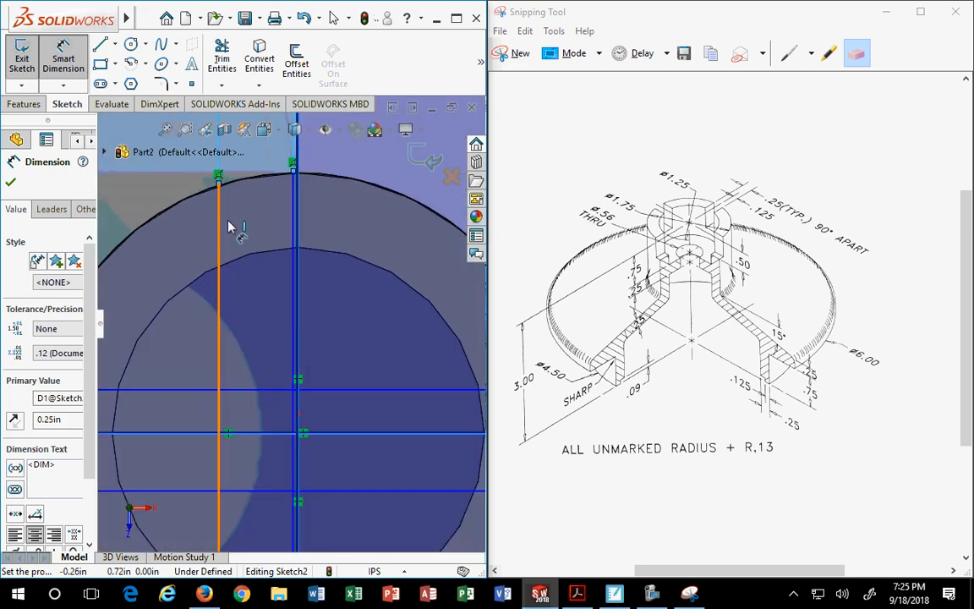
left_click(298, 227)
key("Escape")
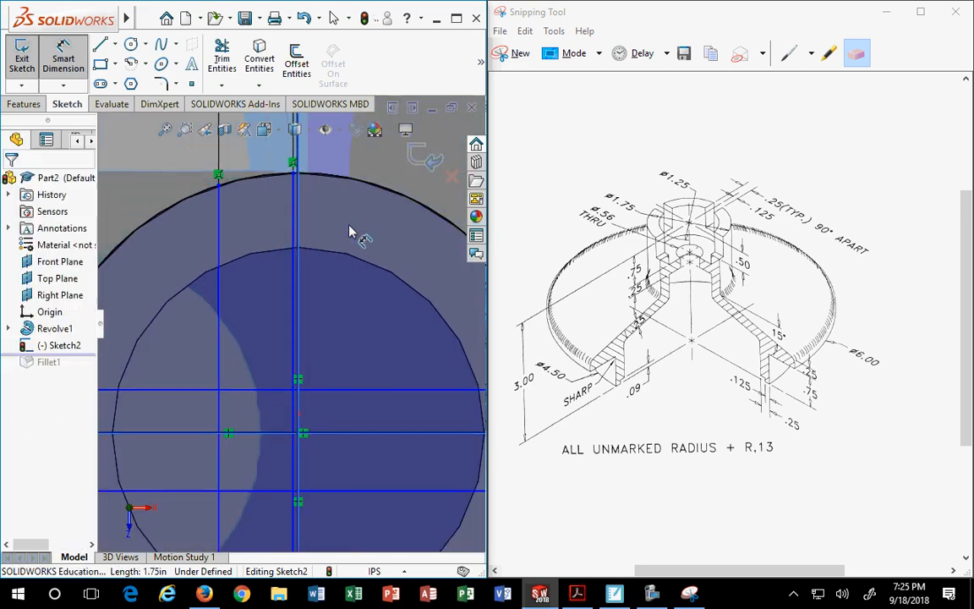
key("Escape")
left_click_drag(293, 223, 333, 228)
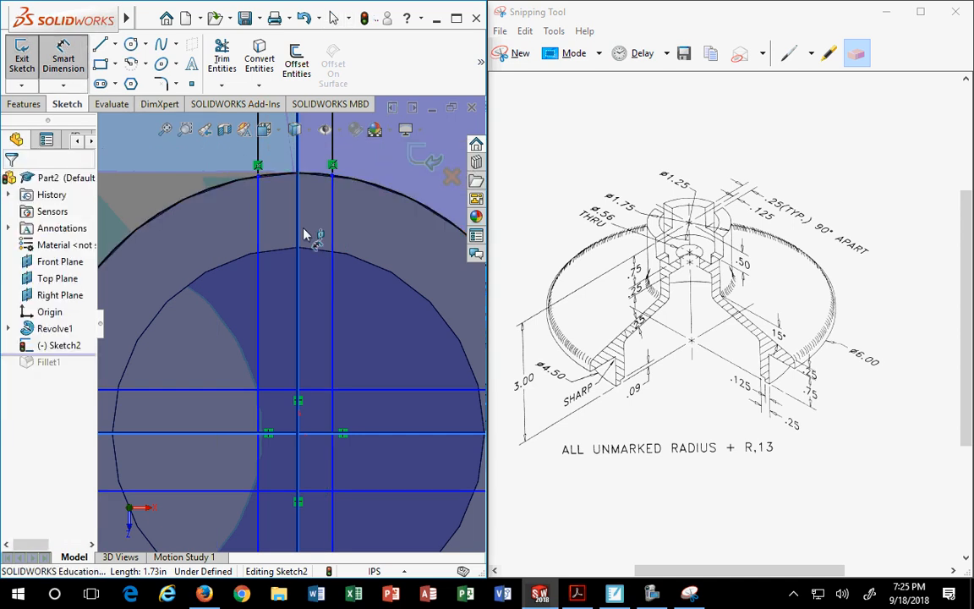
- Dimension the first vertical slot line's distance from the vertical center plane as 0.25in/2
left_click(257, 227)
left_click(299, 227)
scroll(300, 228, "up", 5)
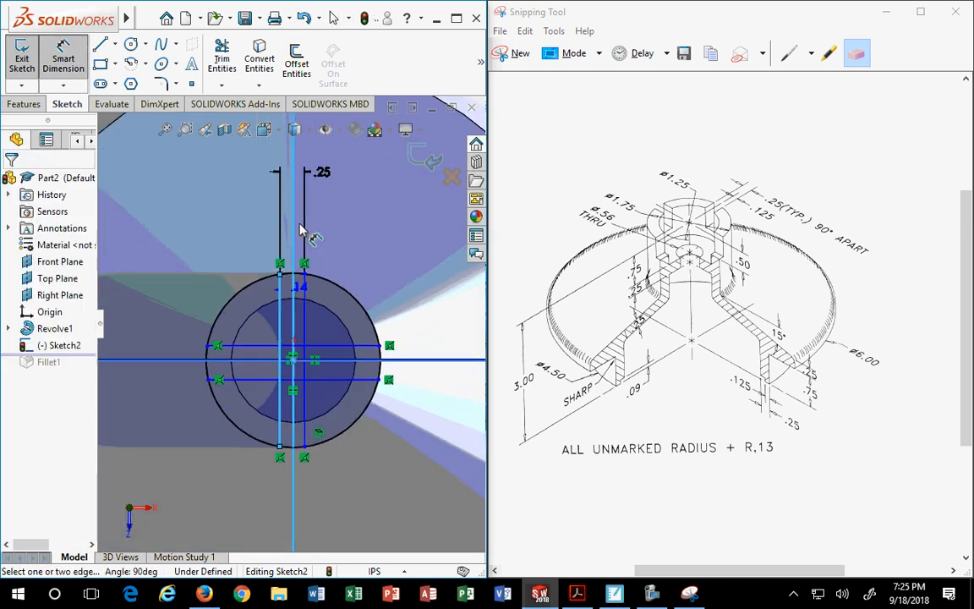
left_click(290, 241)
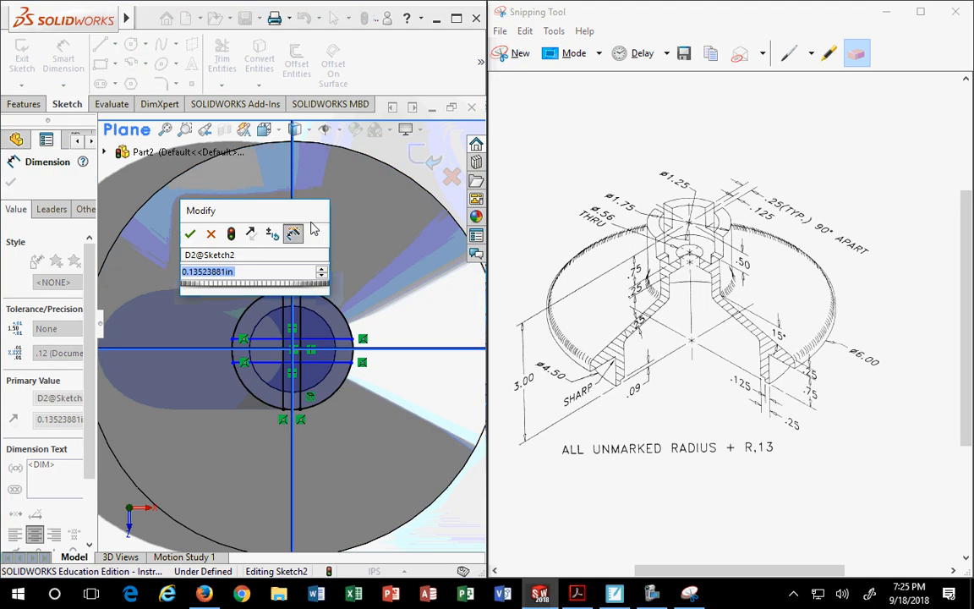
left_click_drag(281, 213, 428, 270)
type("0.25in/2")
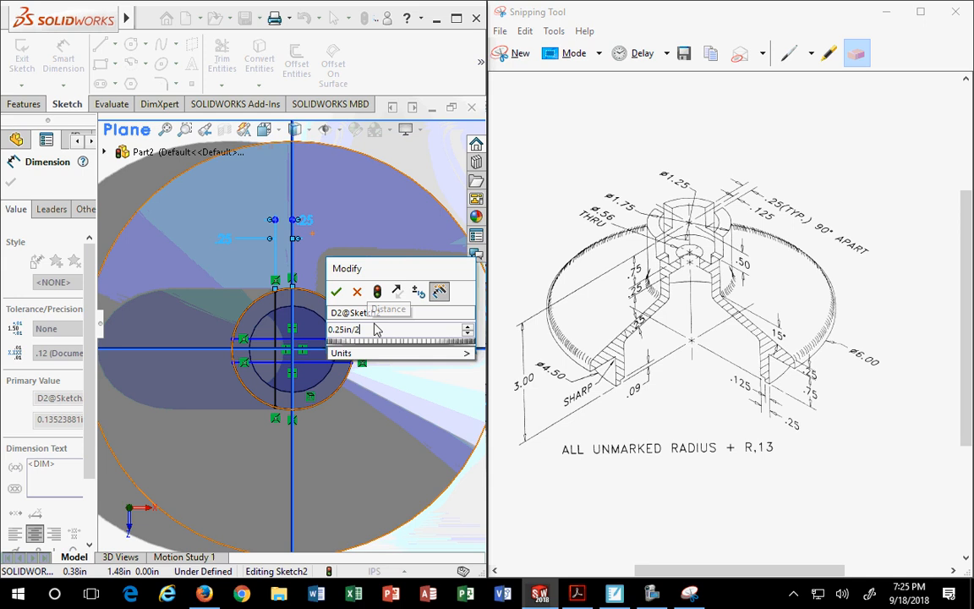
key("Return")
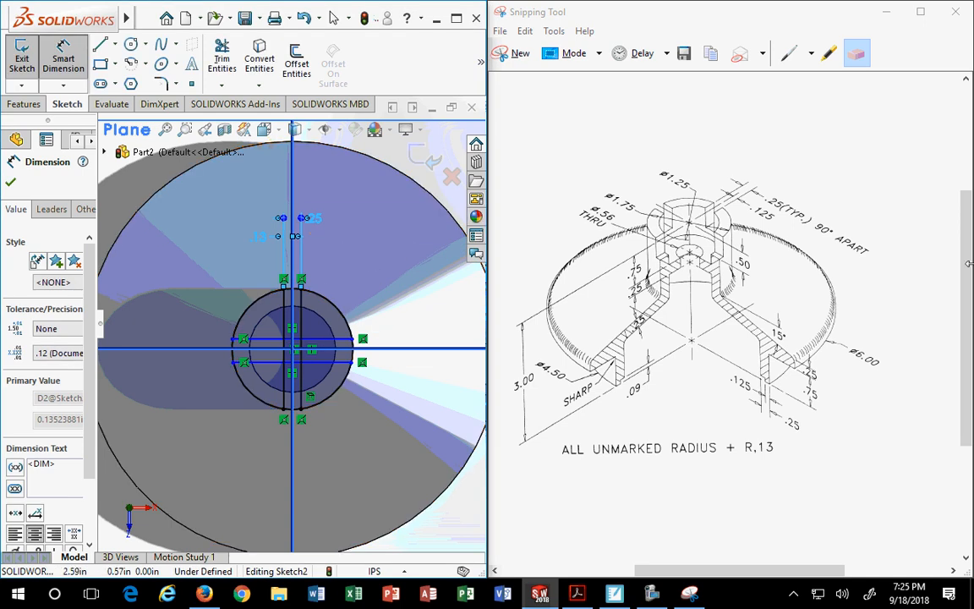
- In the Snipping Tool, circle the .25 (TYP.) 90° APART slot note on the reference drawing with the pen
left_click(789, 53)
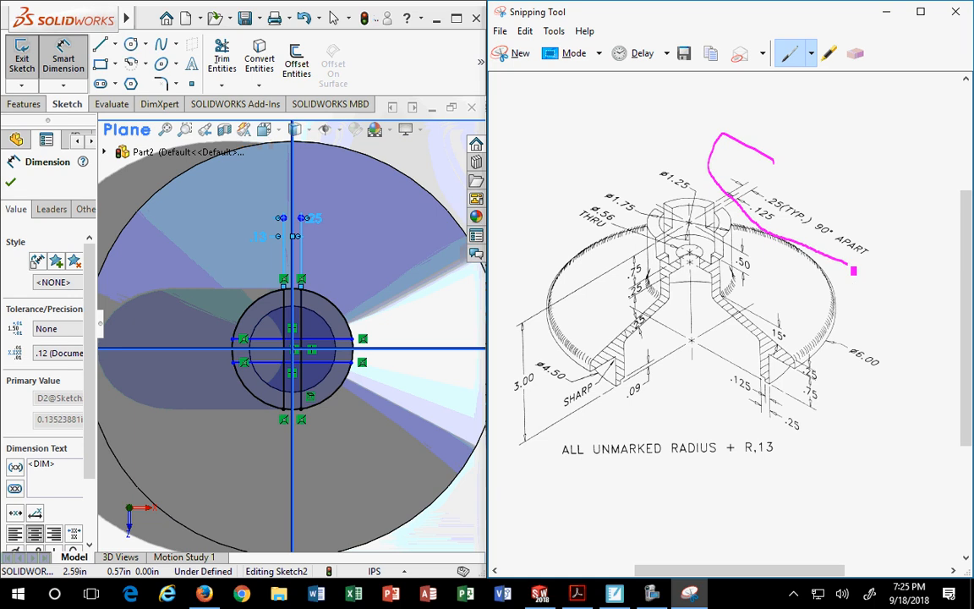
left_click_drag(848, 198, 756, 176)
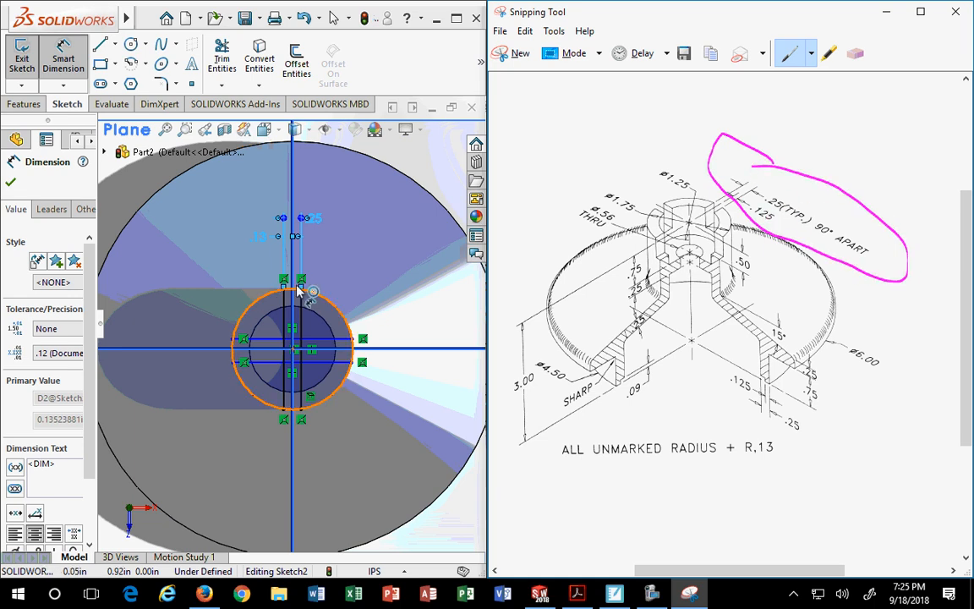
- Finish dimensioning and add an Equal relation between one vertical slot line and both horizontal slot lines
scroll(279, 254, "down", 3)
scroll(275, 257, "up", 2)
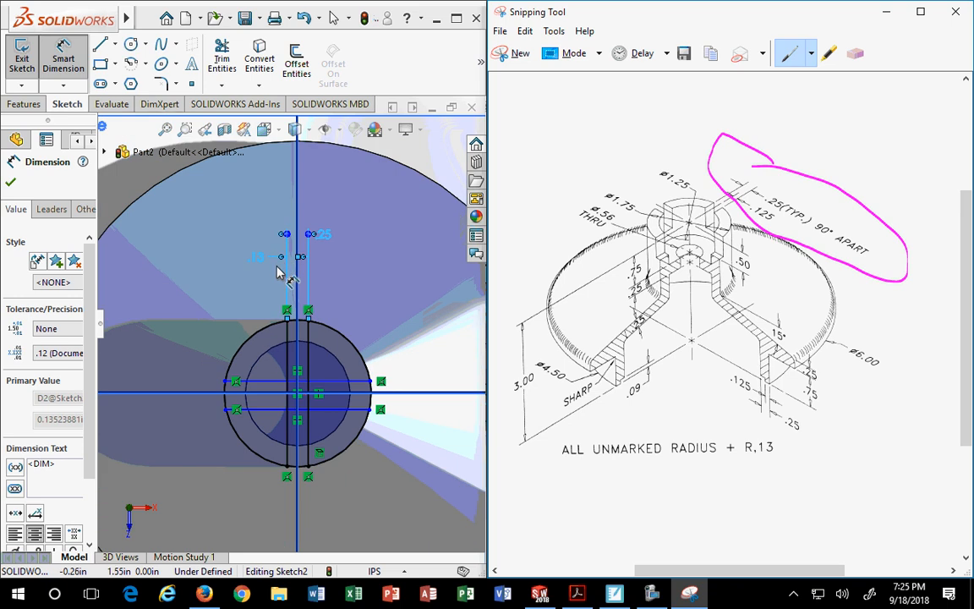
scroll(285, 402, "up", 1)
scroll(289, 413, "down", 2)
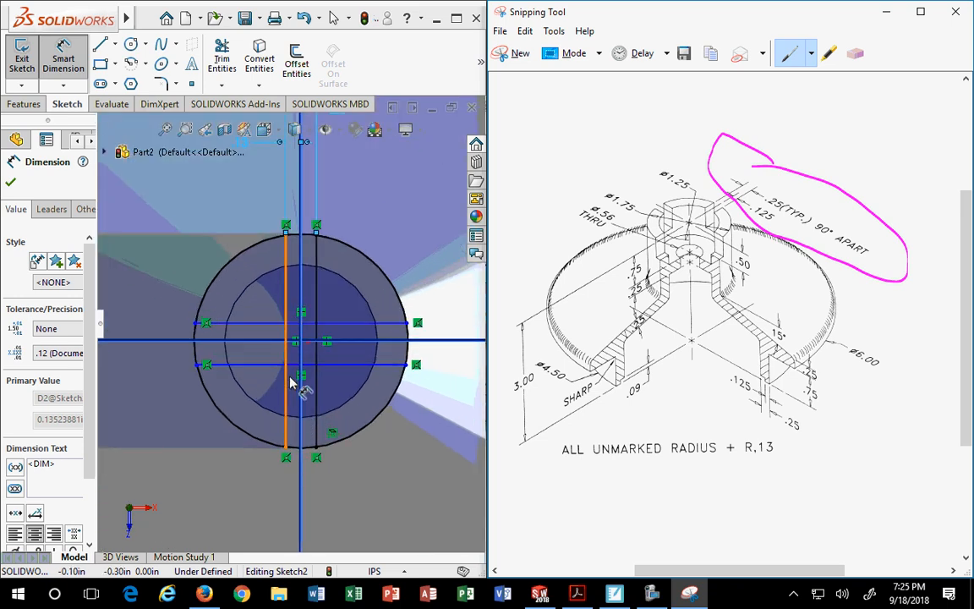
scroll(291, 270, "down", 1)
scroll(322, 267, "up", 2)
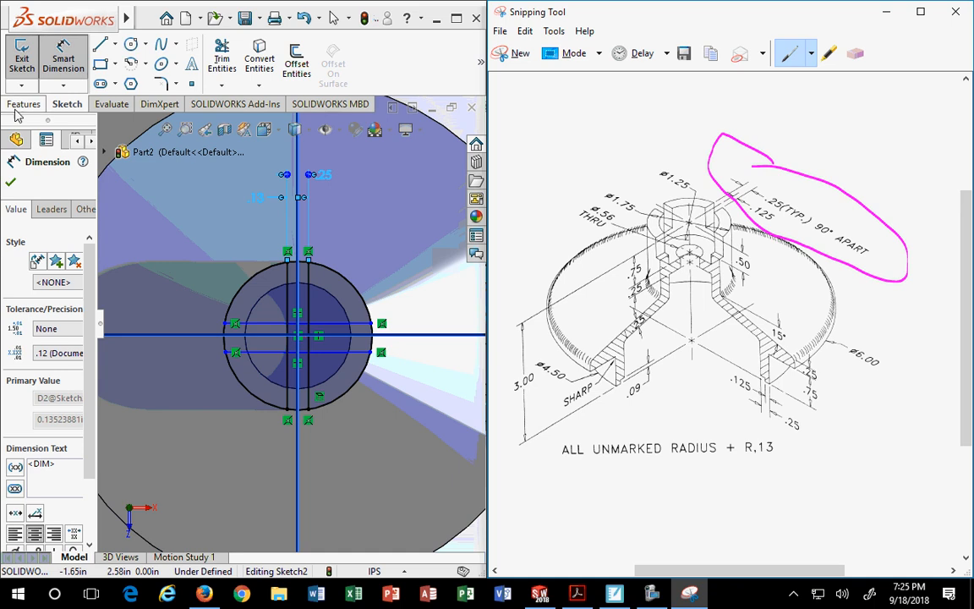
left_click(11, 183)
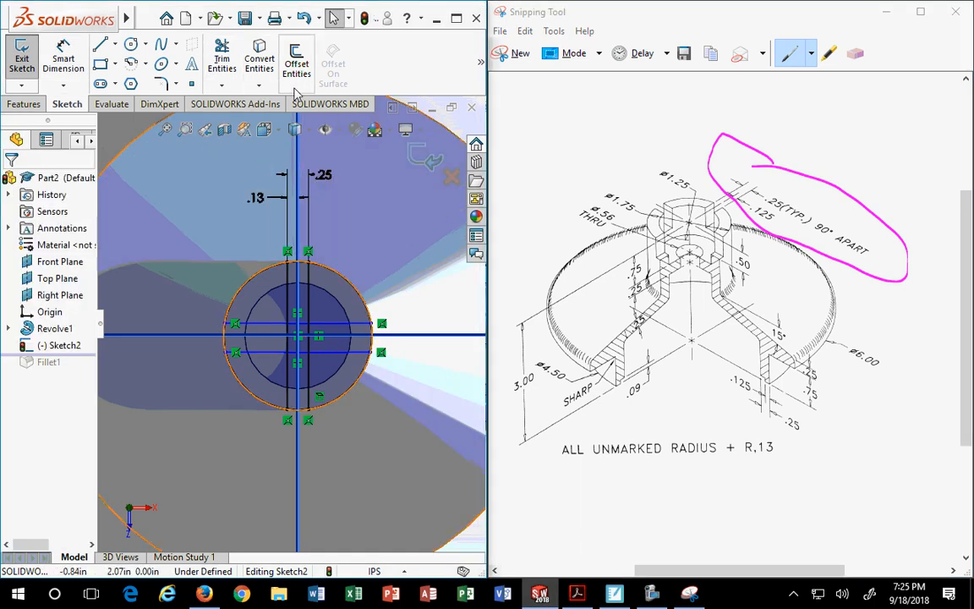
left_click(308, 303)
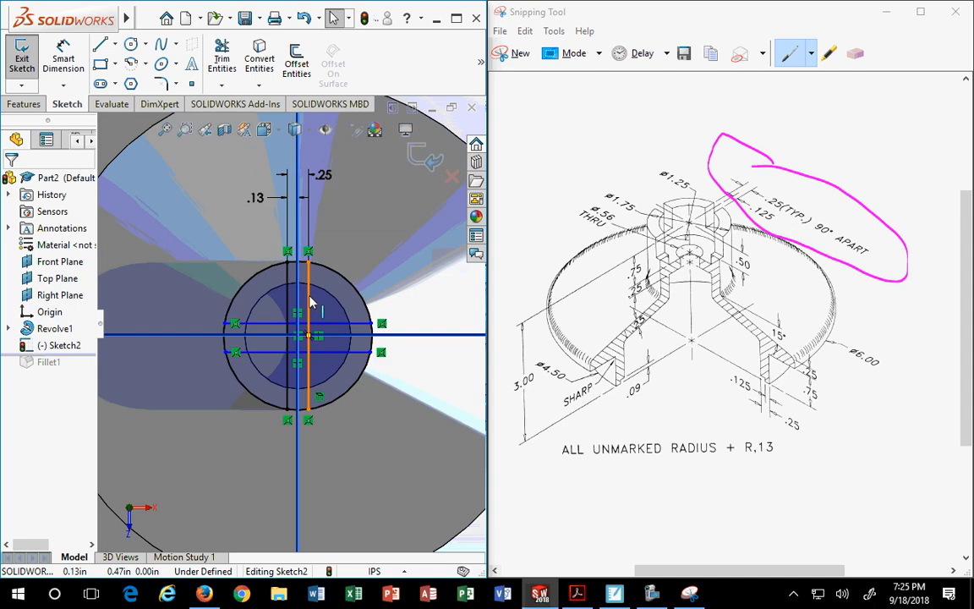
left_click(330, 324)
left_click(334, 351, "ctrl")
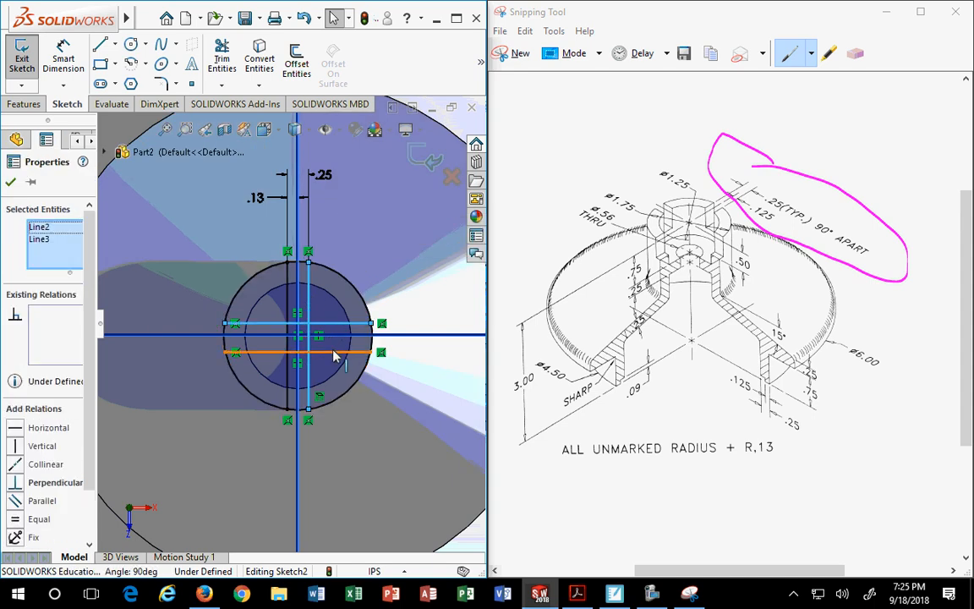
left_click(333, 353, "ctrl")
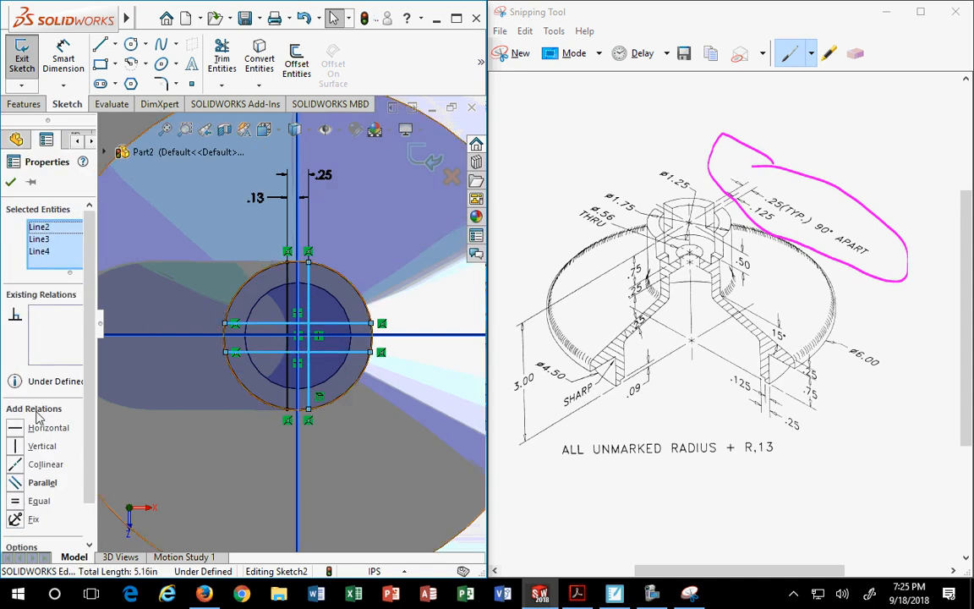
left_click(14, 501)
left_click(10, 181)
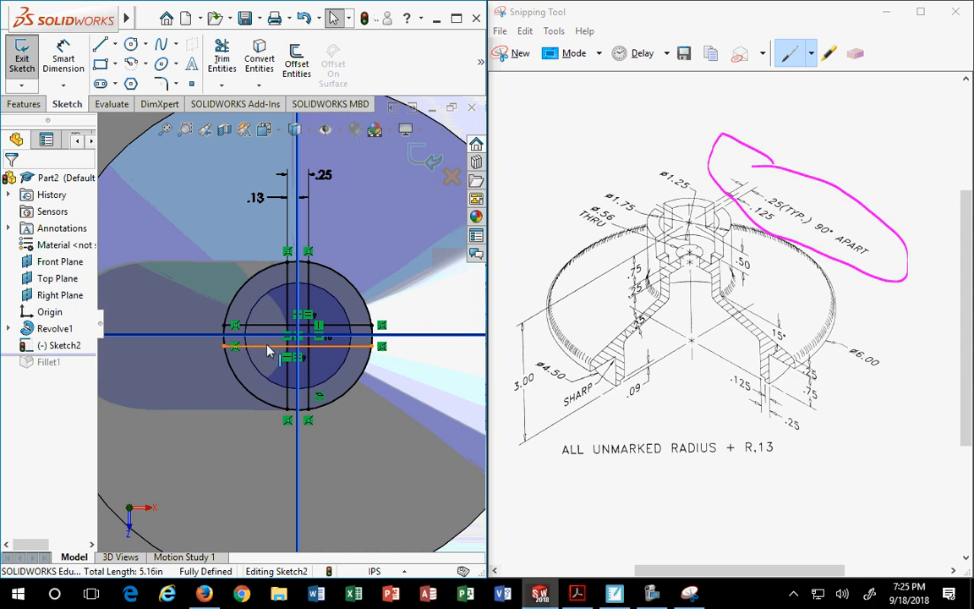
- Start an Extruded Cut of the slot sketch, picking the horizontal slot's regions and the vertical slot's two regions over the hub wall as contours
scroll(302, 343, "down", 5)
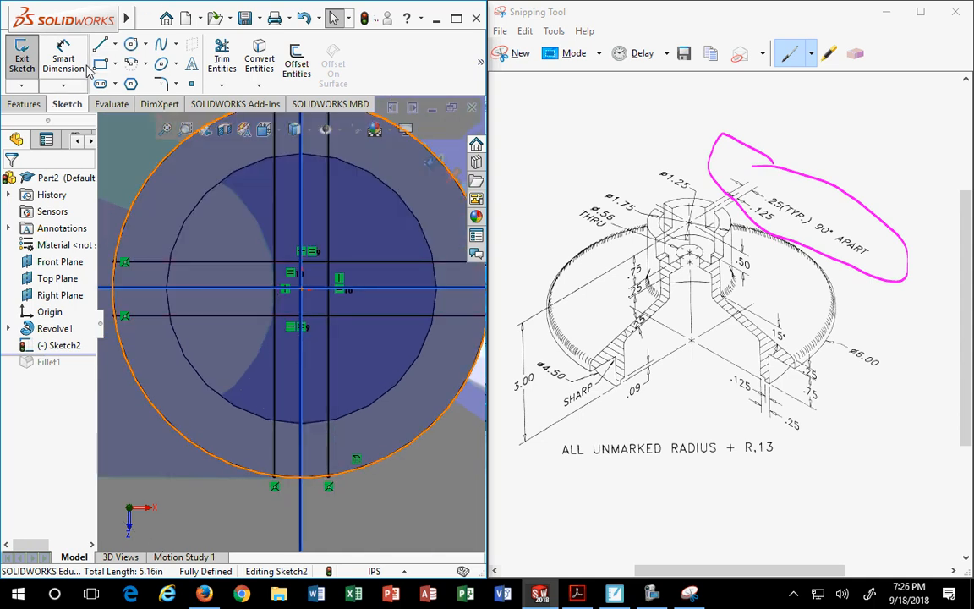
scroll(340, 326, "up", 2)
key("ctrl+7")
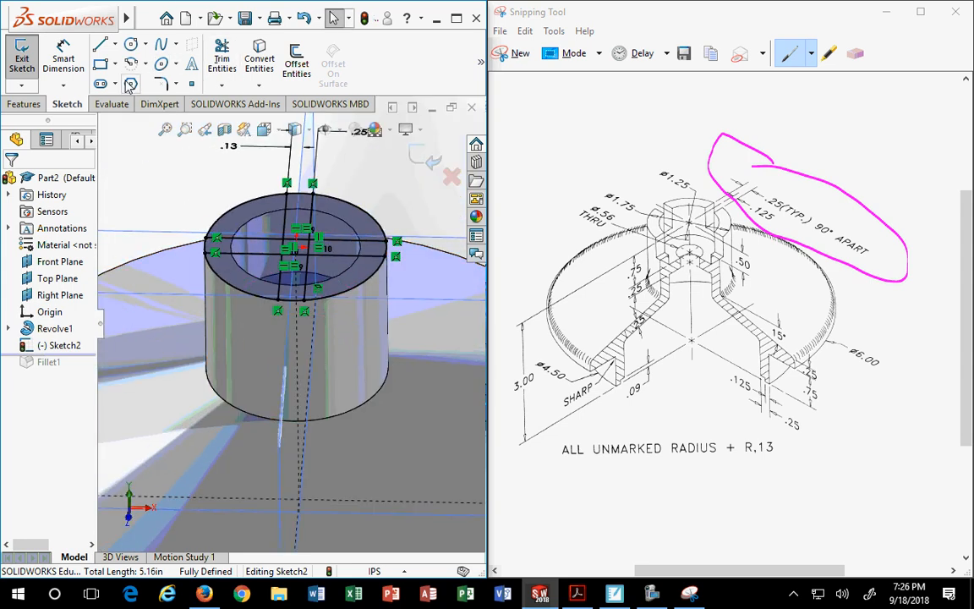
left_click(23, 103)
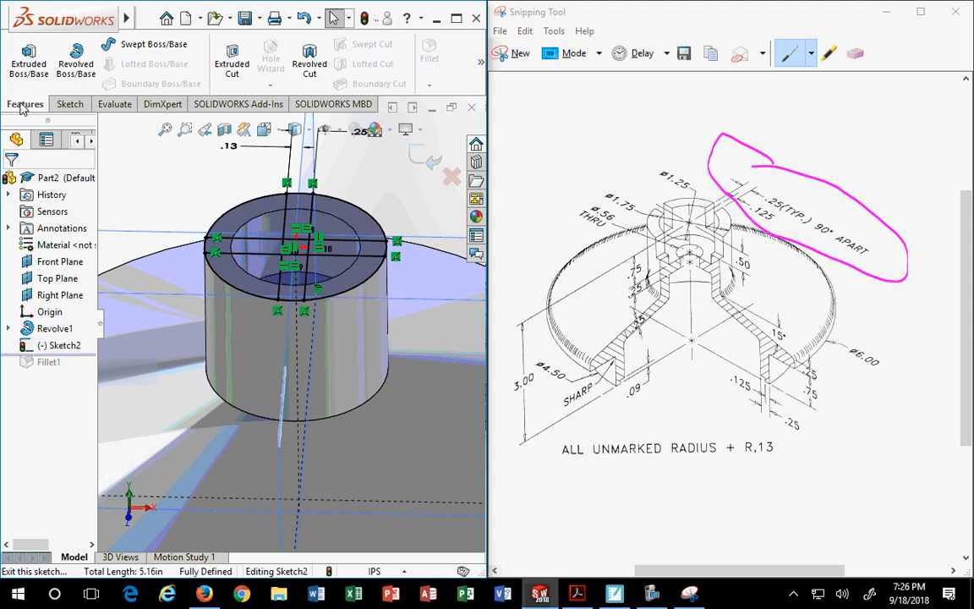
left_click(232, 65)
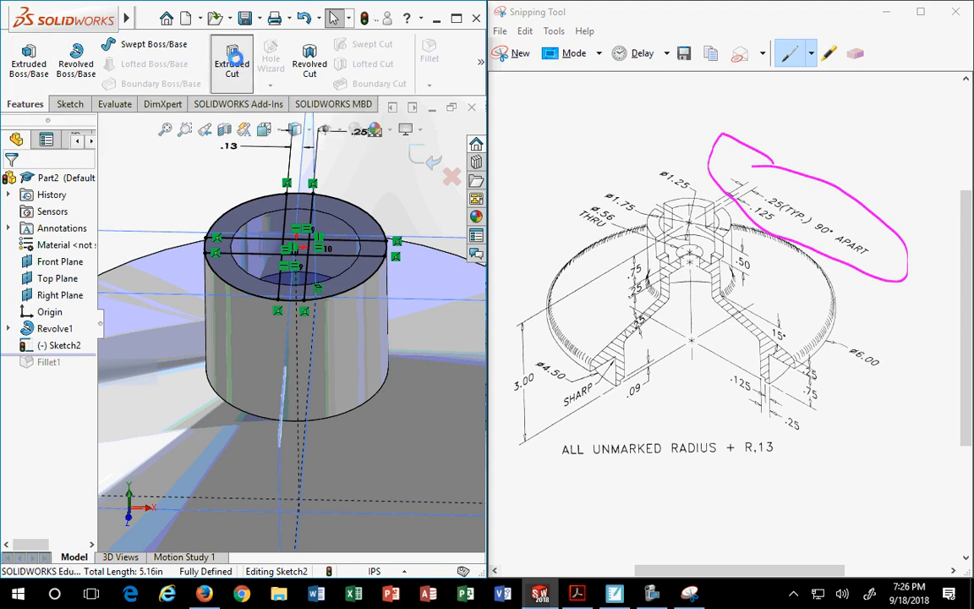
left_click(228, 248)
left_click(267, 256)
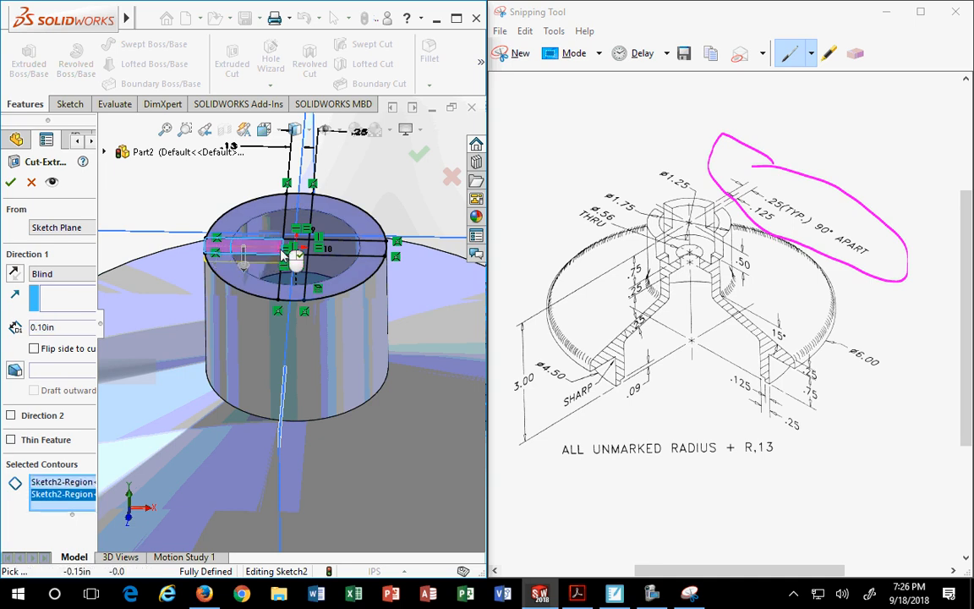
left_click(371, 253)
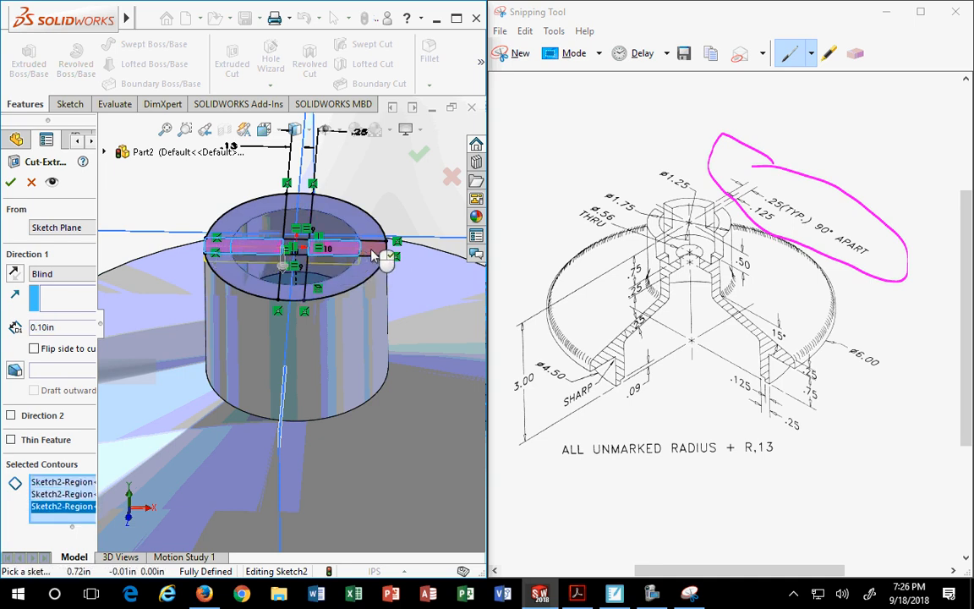
left_click(376, 256)
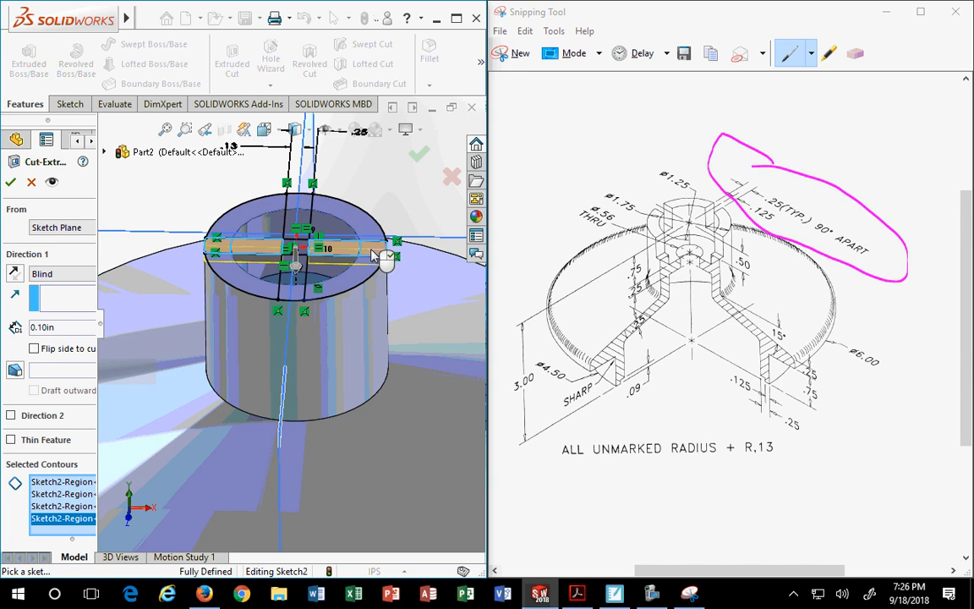
left_click(297, 203)
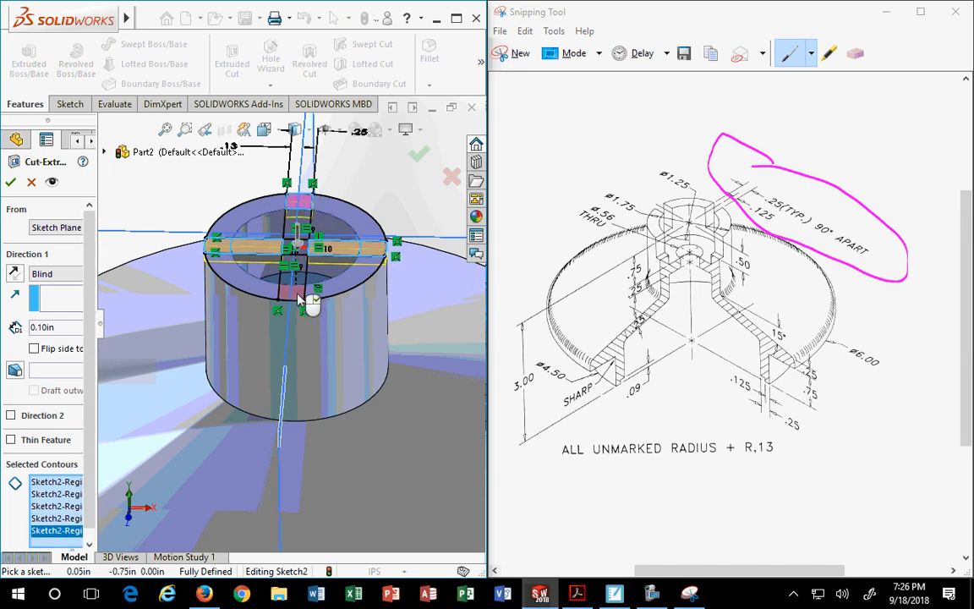
left_click(297, 295)
- Circle the .50 slot depth dimension on the reference drawing with the pen
mouse_move(278, 324)
middle_mouse_down()
mouse_move(315, 268)
mouse_move(350, 300)
mouse_move(362, 347)
mouse_move(355, 340)
mouse_move(345, 350)
middle_mouse_up()
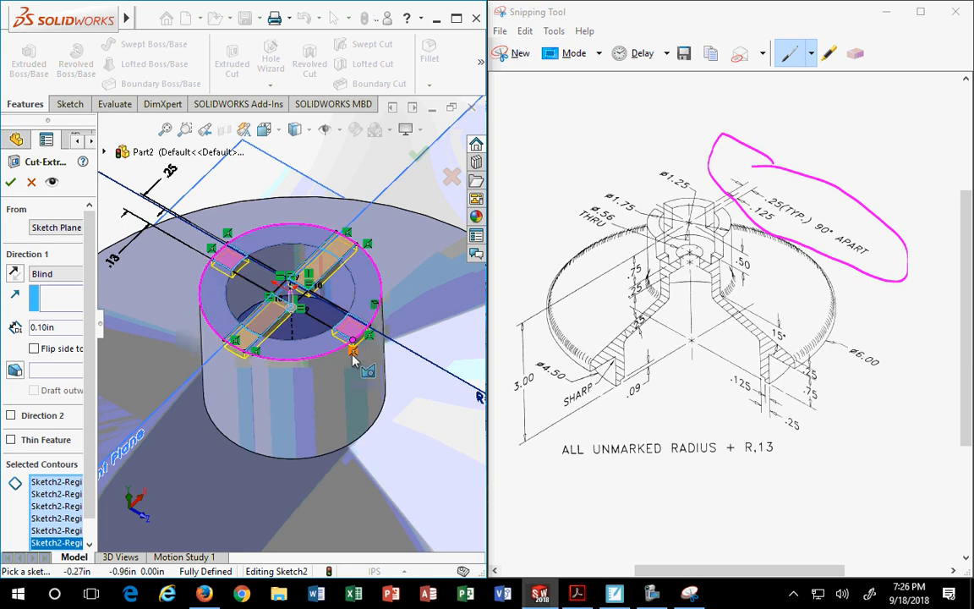
scroll(351, 346, "up", 3)
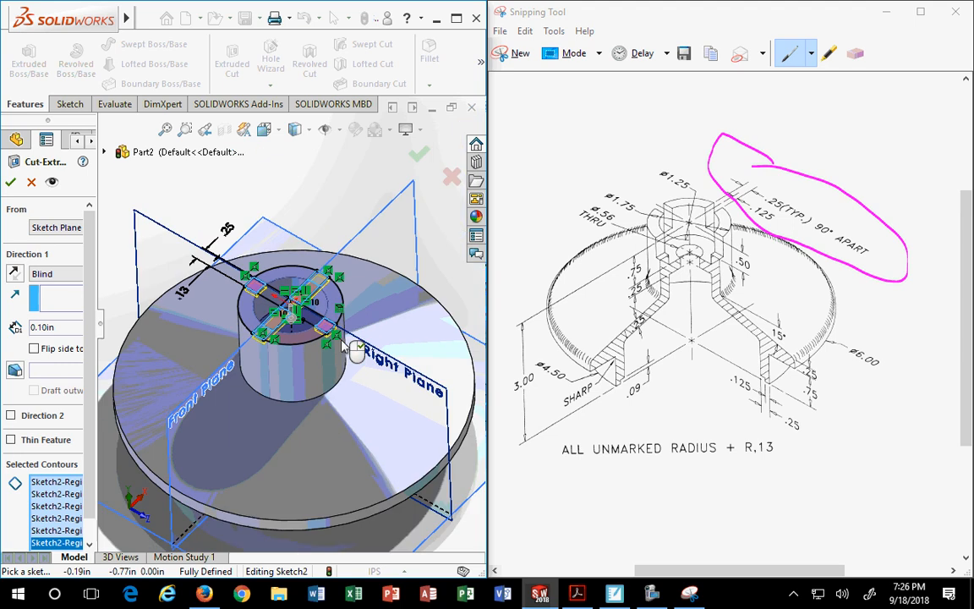
scroll(342, 340, "down", 4)
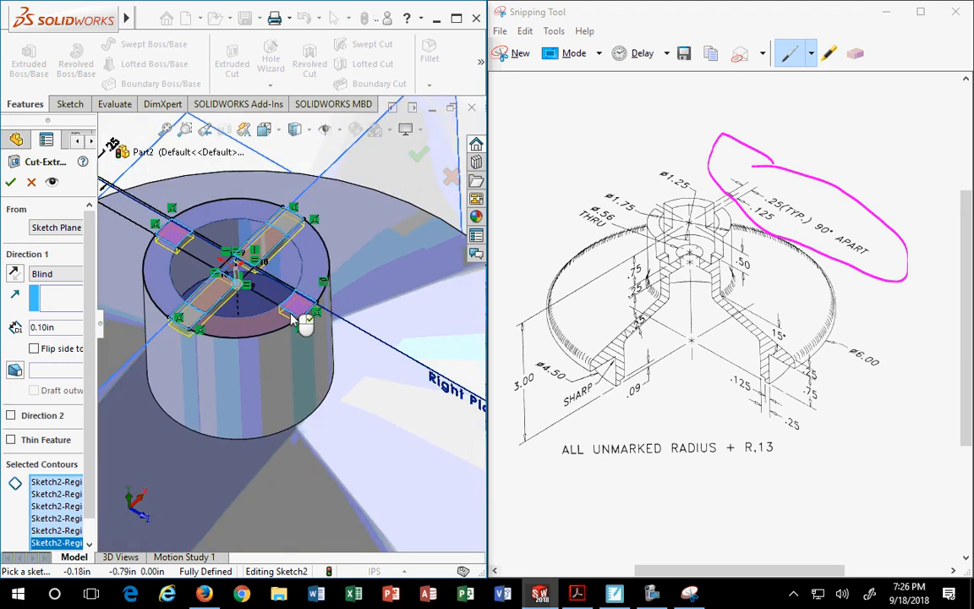
scroll(272, 324, "up", 1)
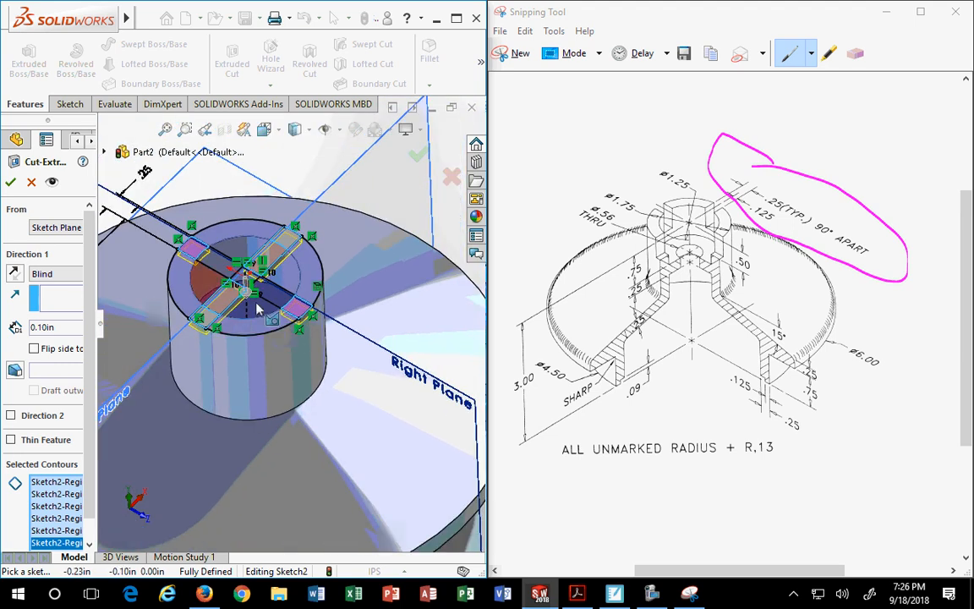
middle_click_drag(300, 372, 295, 309)
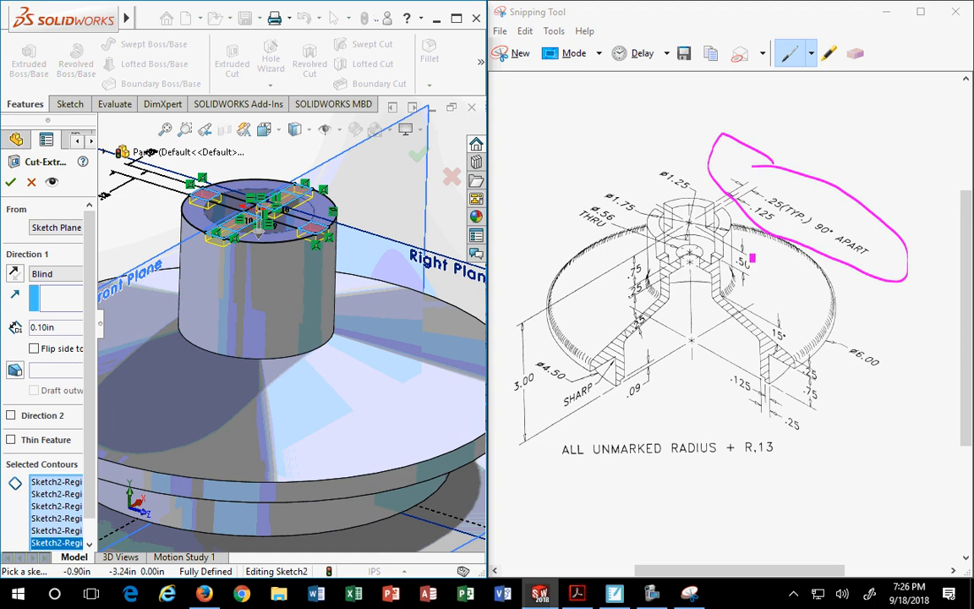
left_click(724, 258)
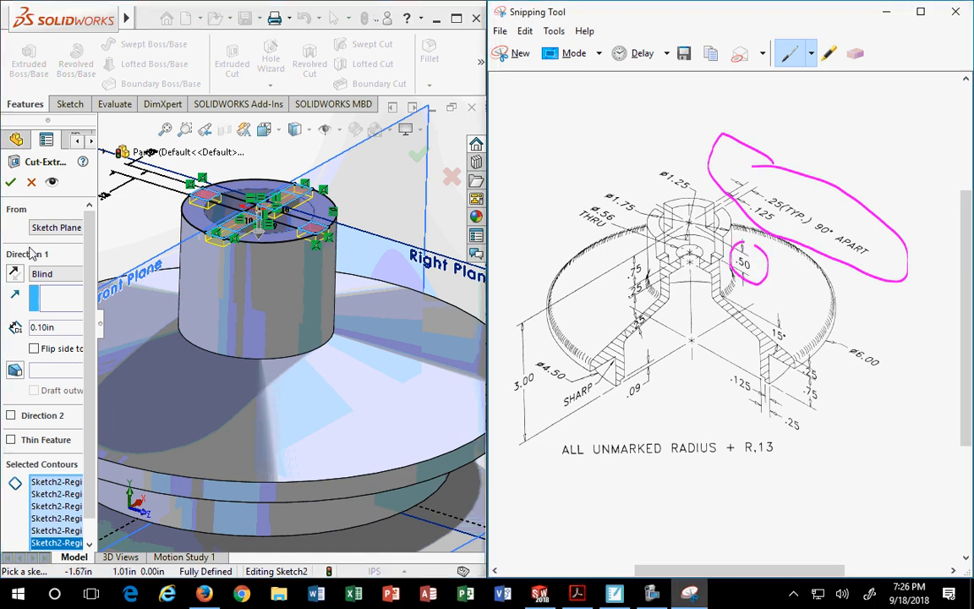
- Set the slot cut's blind depth to .5 in, complete the Extruded Cut and clear the selection
left_click(63, 330)
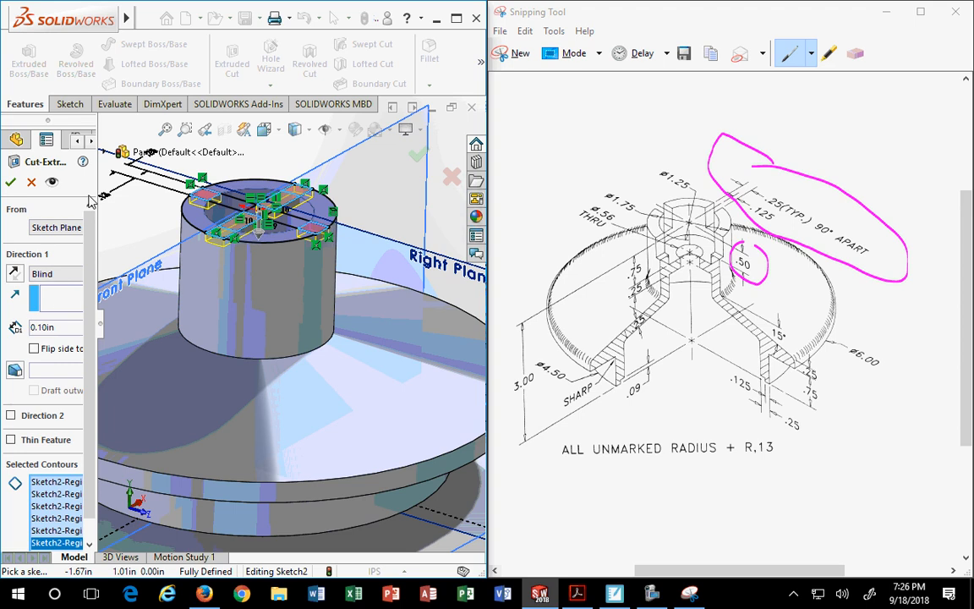
type("5")
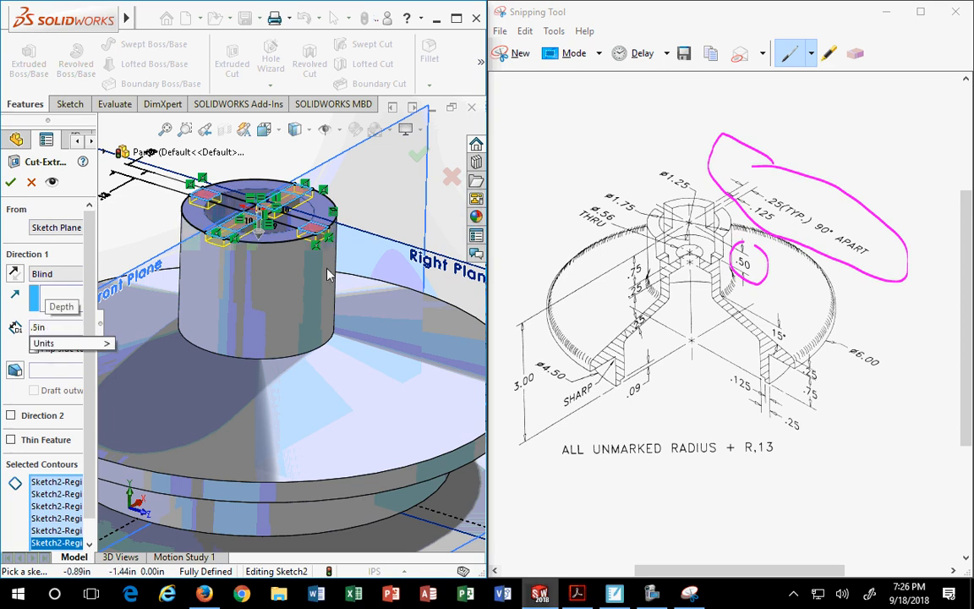
left_click(10, 184)
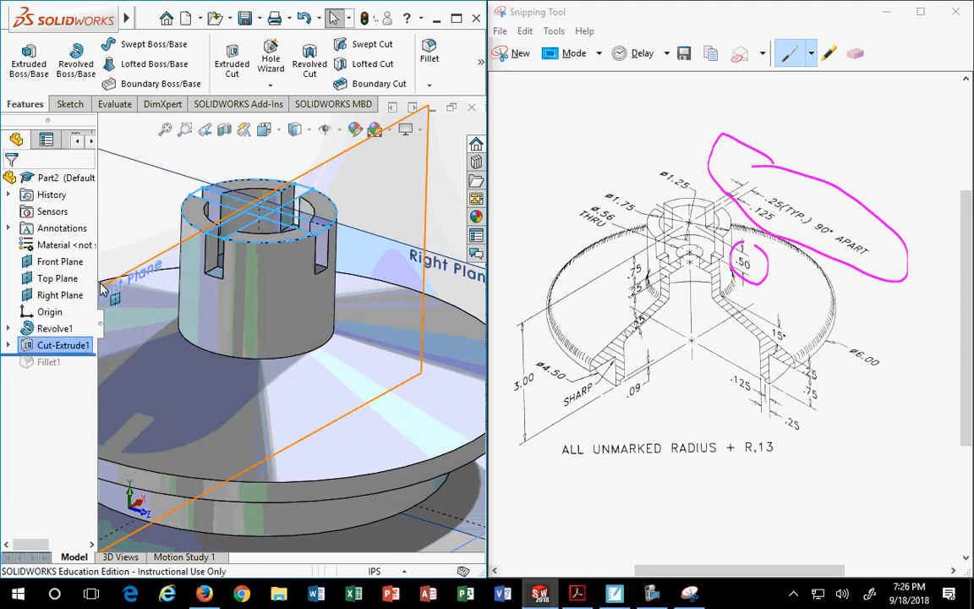
middle_click_drag(357, 336, 263, 317)
scroll(391, 330, "up", 3)
left_click(331, 150)
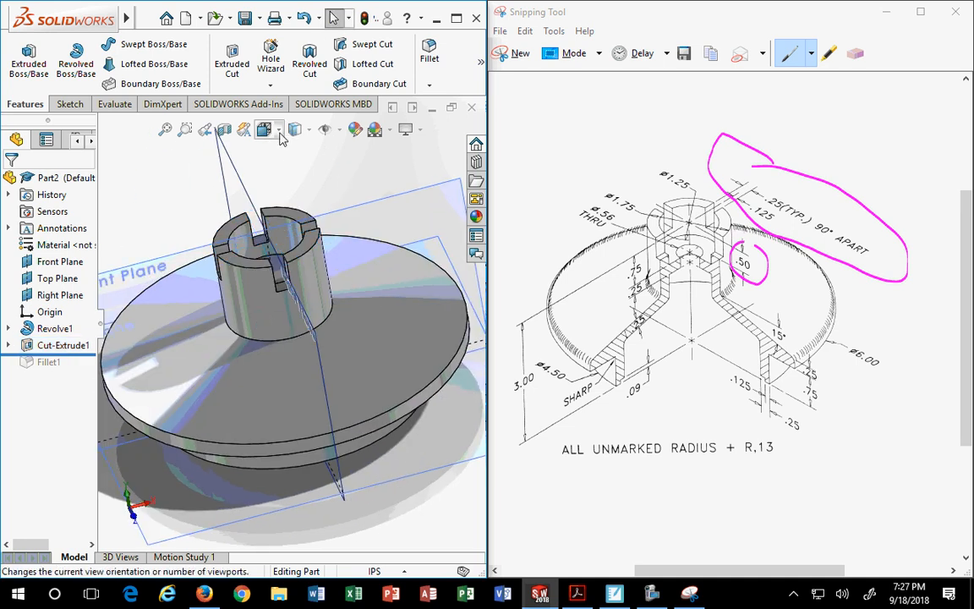
- Switch to the isometric view and roll the feature history forward to include the fillet below the slot cut
left_click(280, 132)
left_click(351, 172)
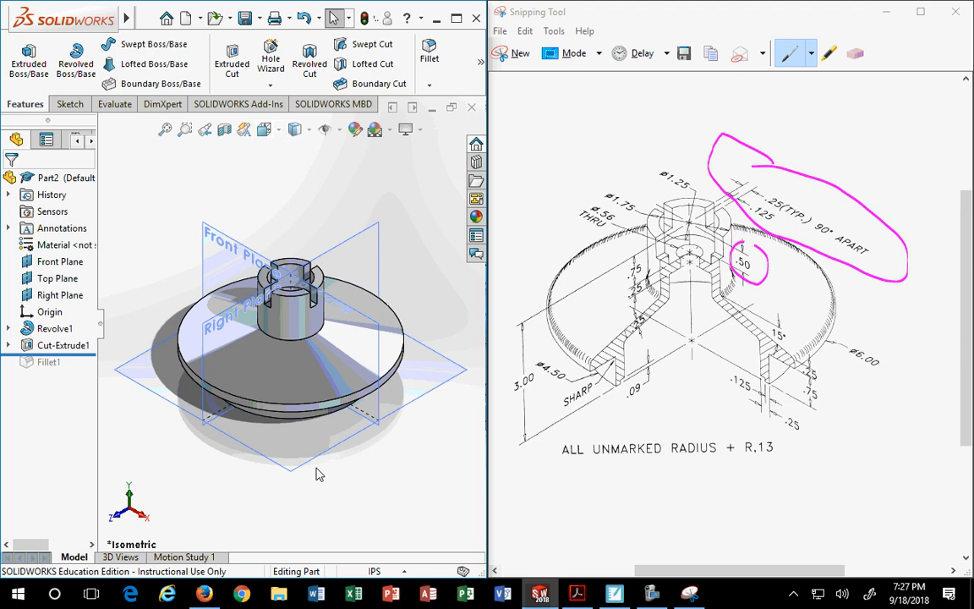
scroll(308, 452, "down", 2)
scroll(304, 439, "down", 2)
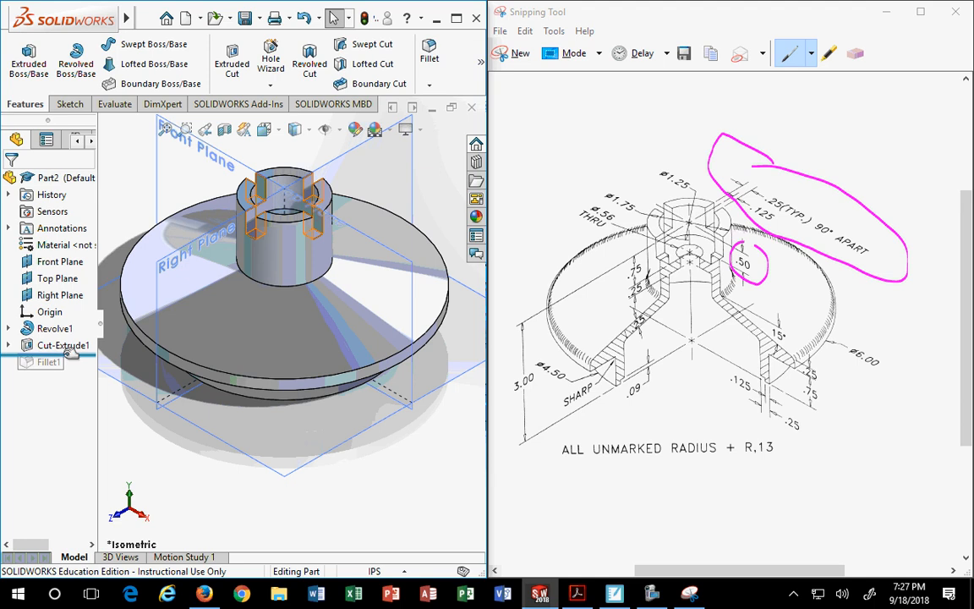
left_click_drag(72, 353, 72, 371)
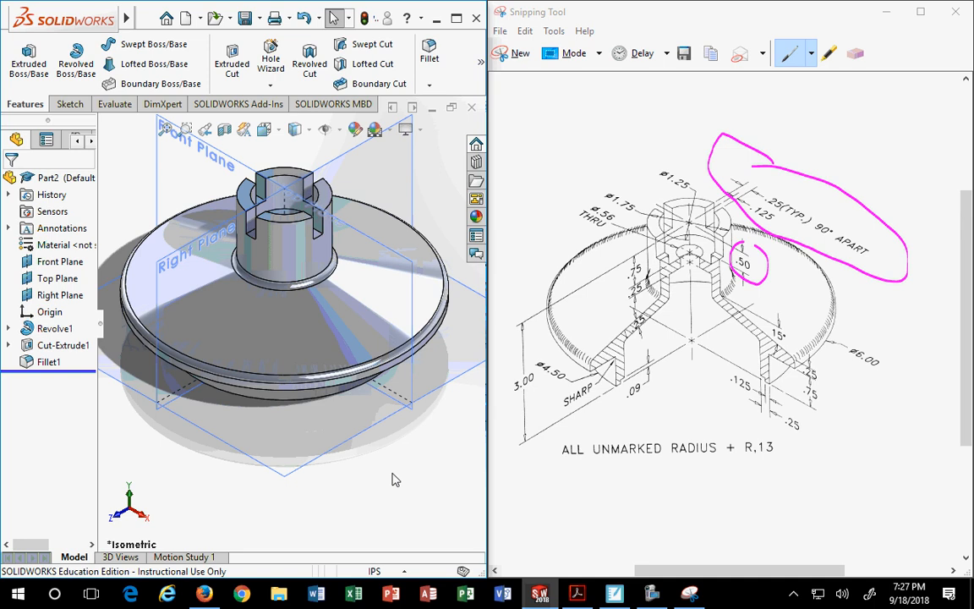
- Examine the slot cut and its dimensions in the front and top views and from several orbited angles, ending with nothing selected
middle_click_drag(292, 317, 272, 210)
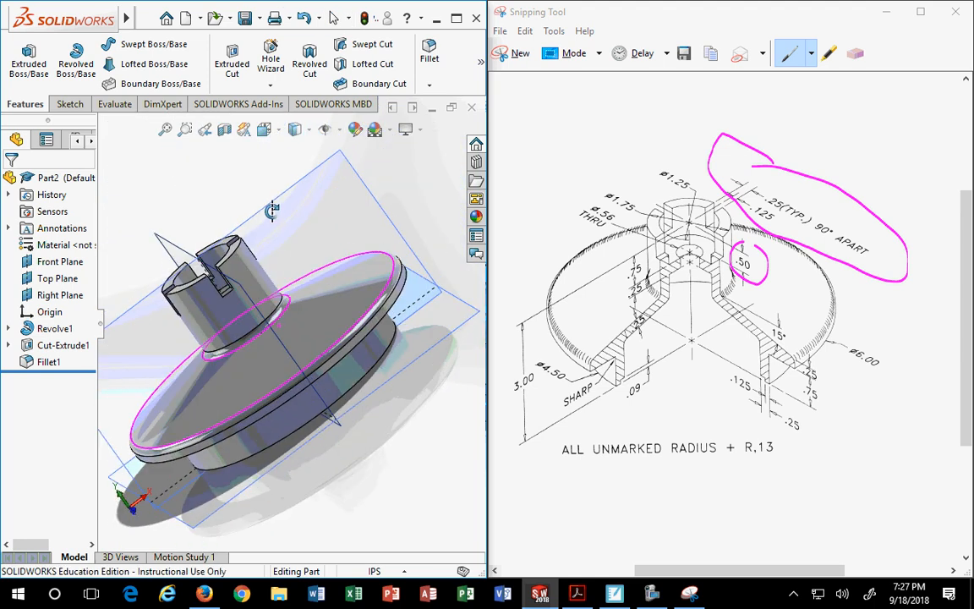
left_click(294, 128)
left_click(261, 179)
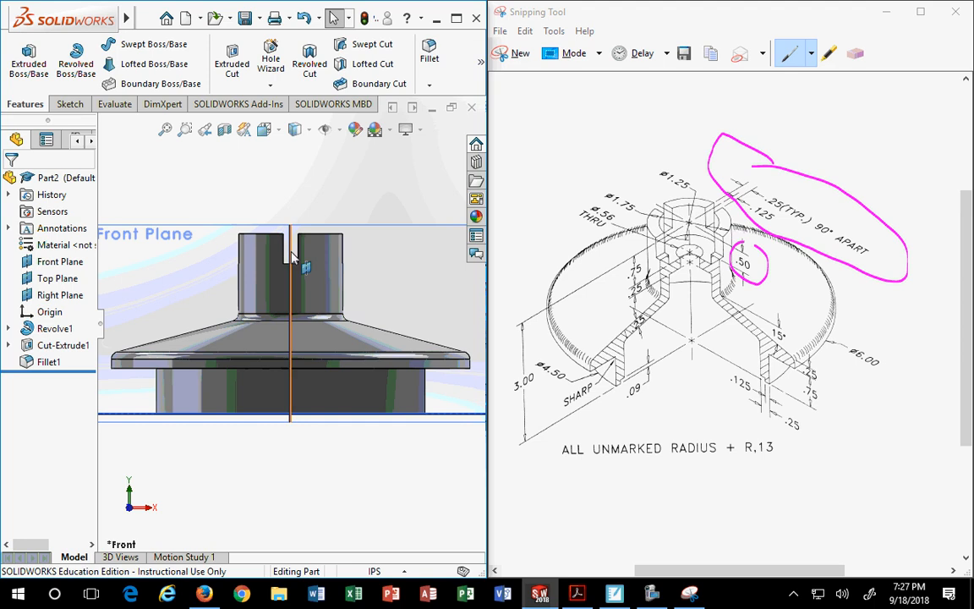
left_click(47, 347)
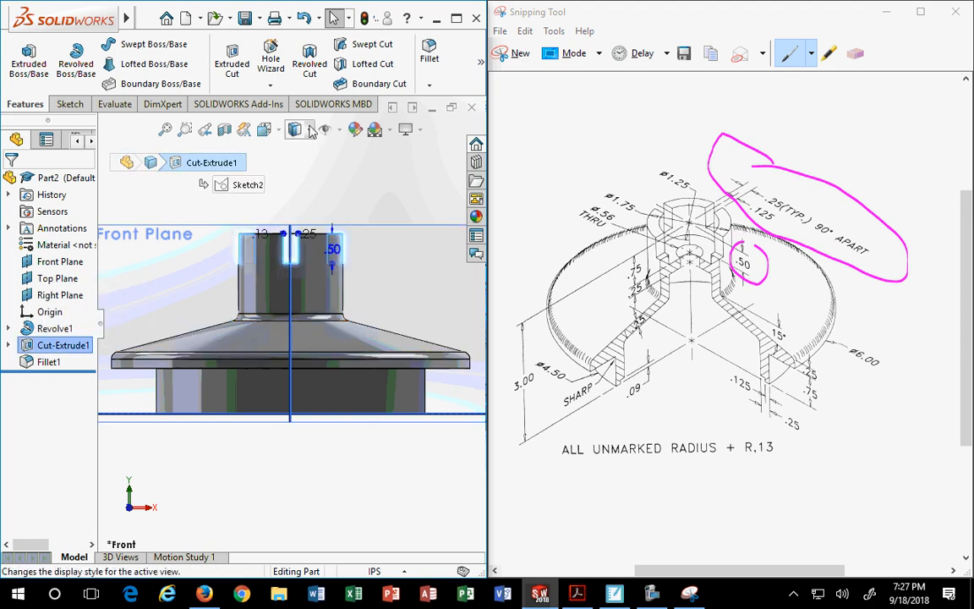
left_click(272, 132)
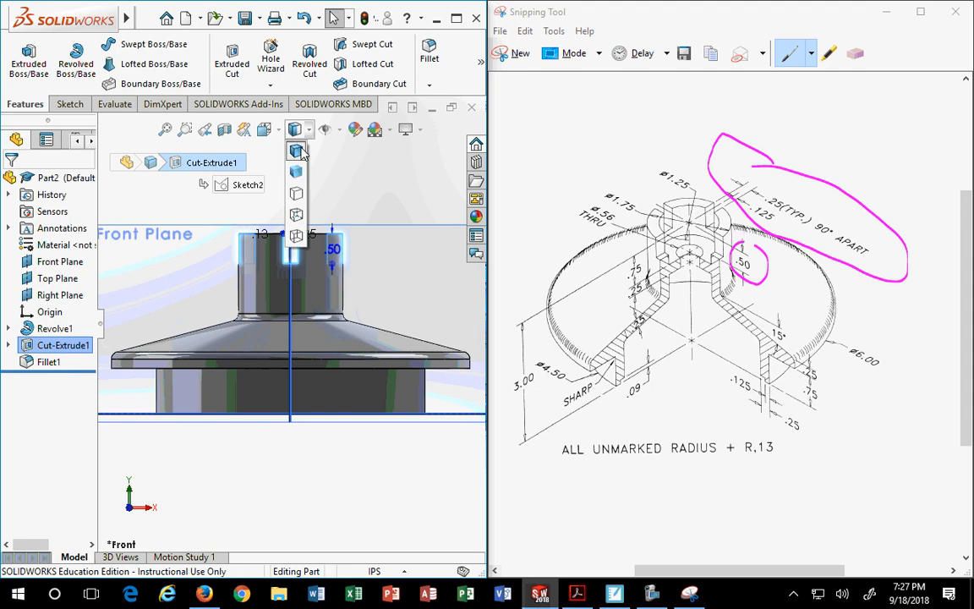
left_click(288, 172)
scroll(317, 237, "down", 6)
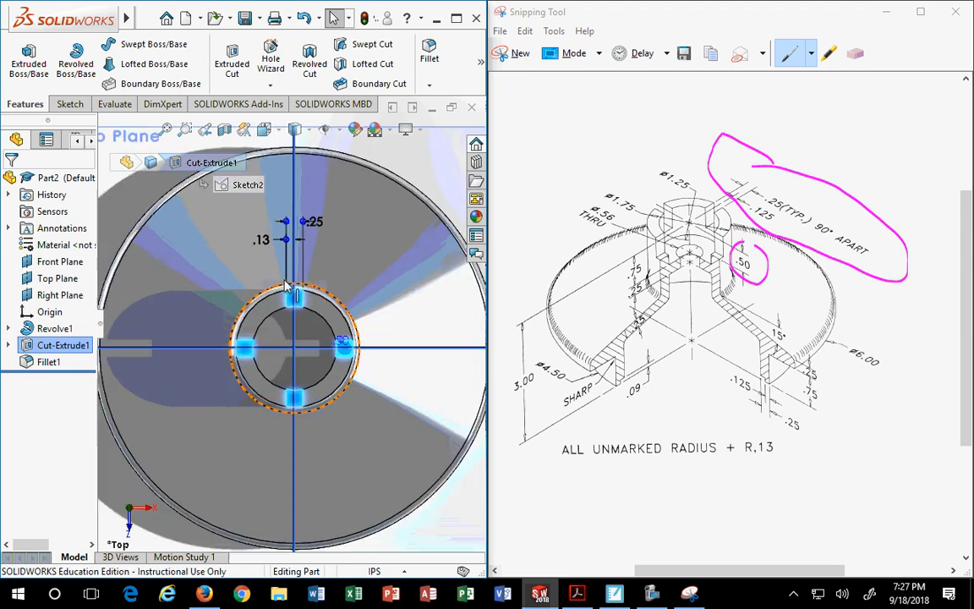
scroll(194, 279, "up", 4)
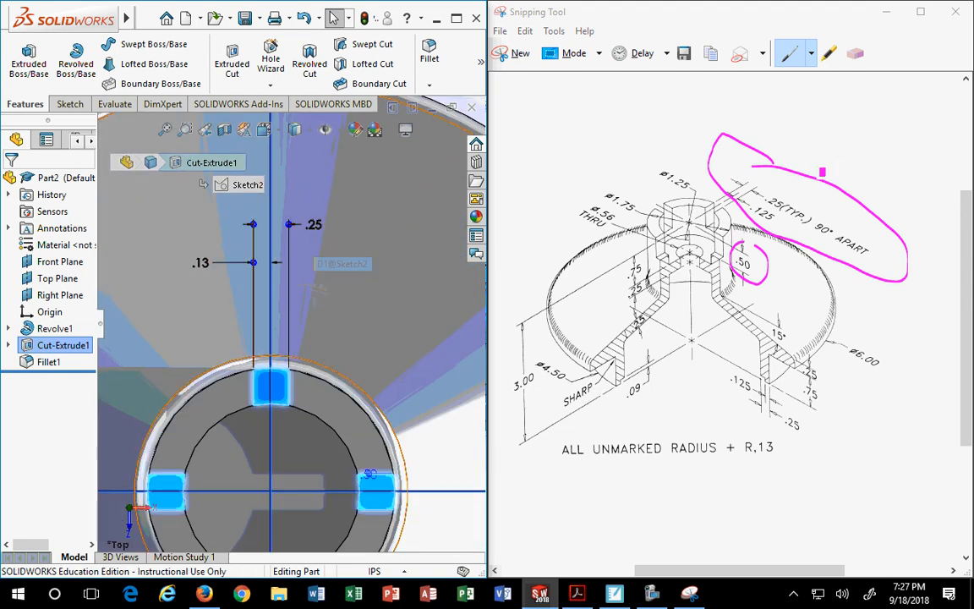
scroll(187, 303, "up", 2)
left_click(368, 413)
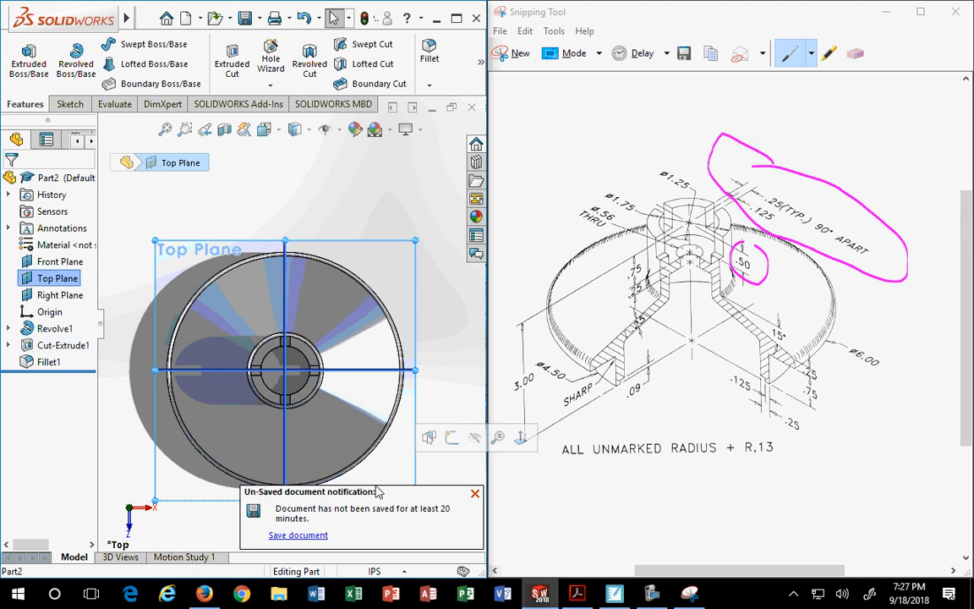
middle_click_drag(367, 412, 400, 314)
scroll(306, 385, "down", 5)
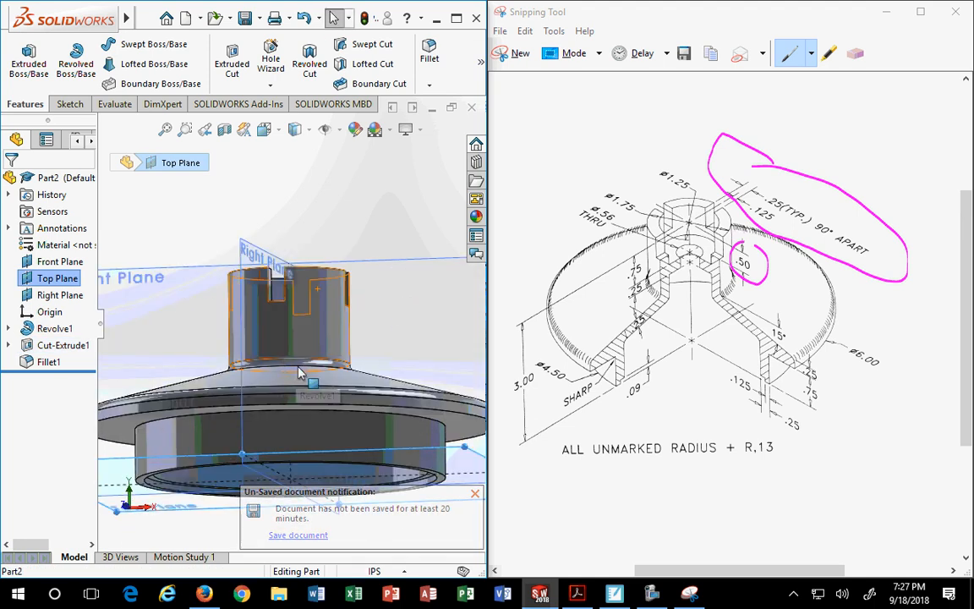
middle_click_drag(306, 386, 300, 262)
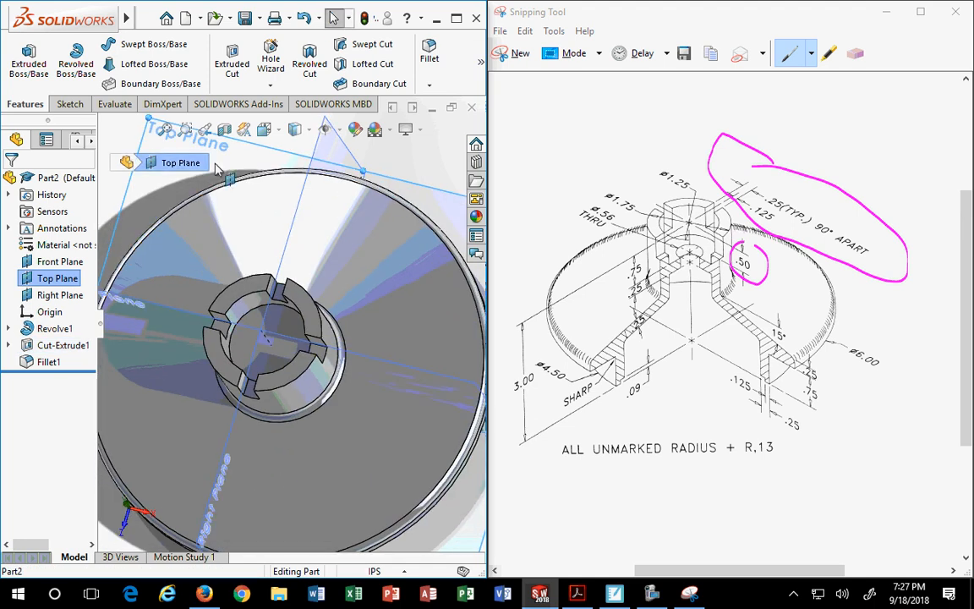
key("Escape")
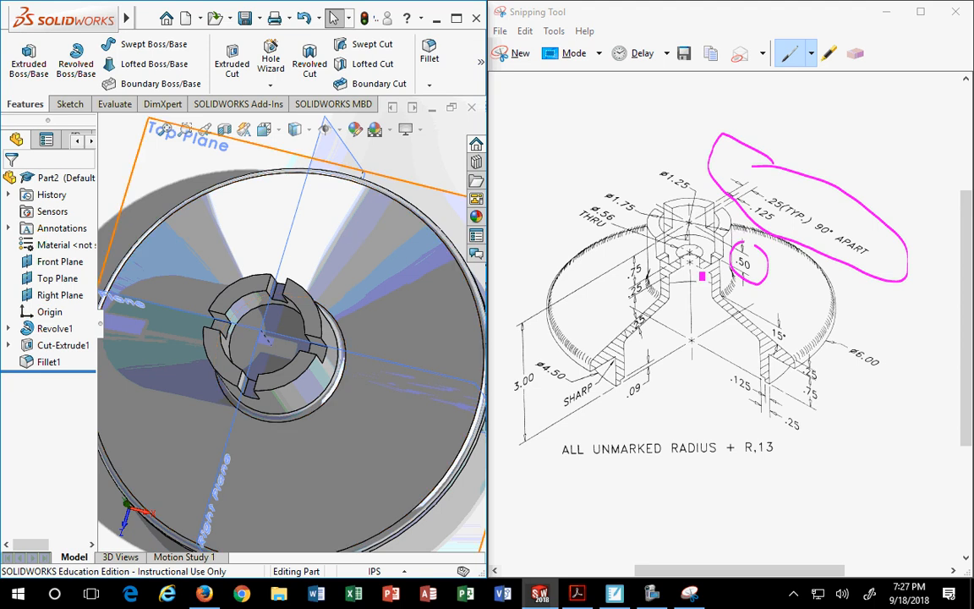
- Circle the Ø.56 THRU callout on the reference drawing with the pen
left_click(526, 185)
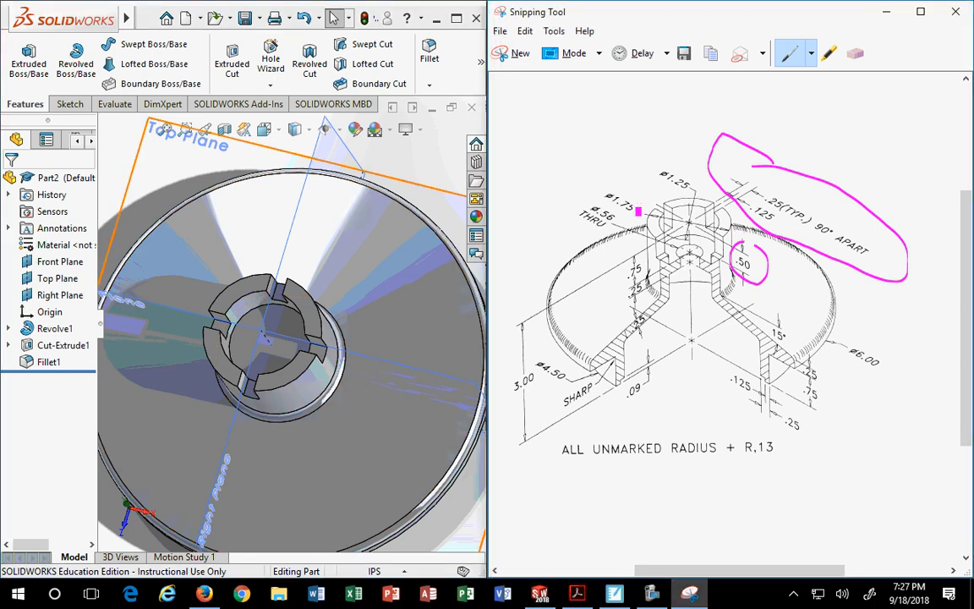
left_click(282, 326)
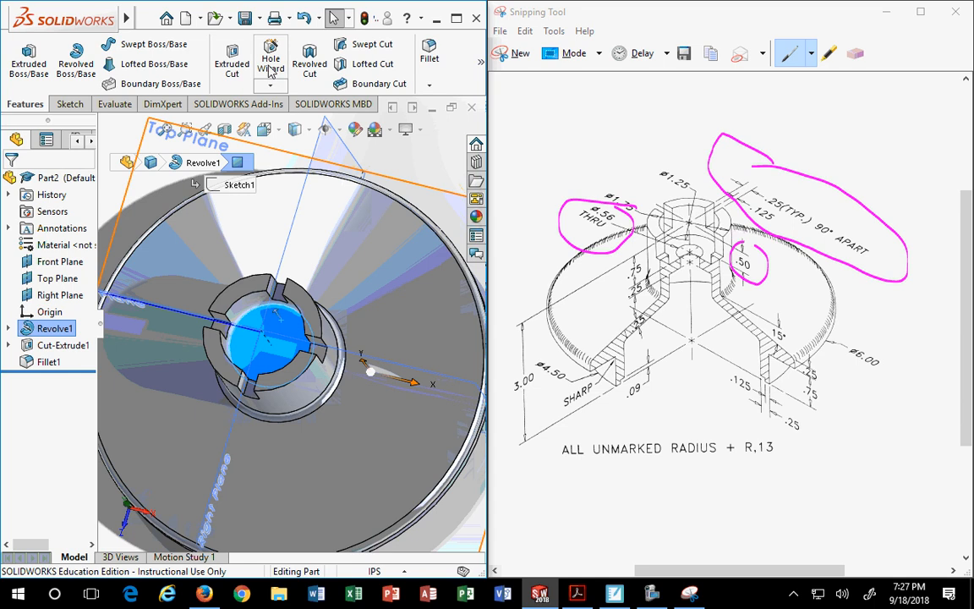
left_click(410, 169)
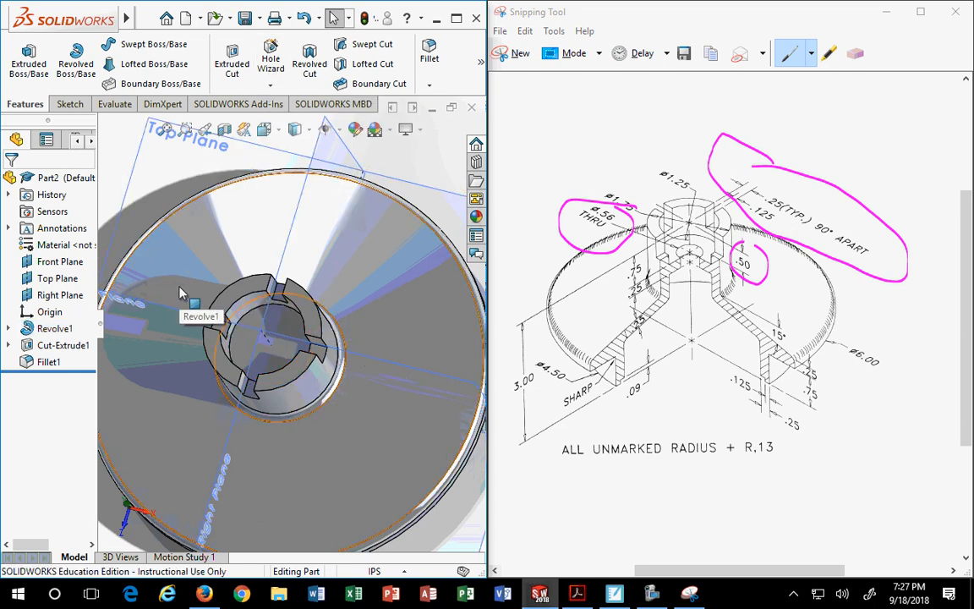
- Start a Hole Wizard hole on the floor face inside the hub, using the ANSI Inch standard and the plain Hole type
left_click(278, 326)
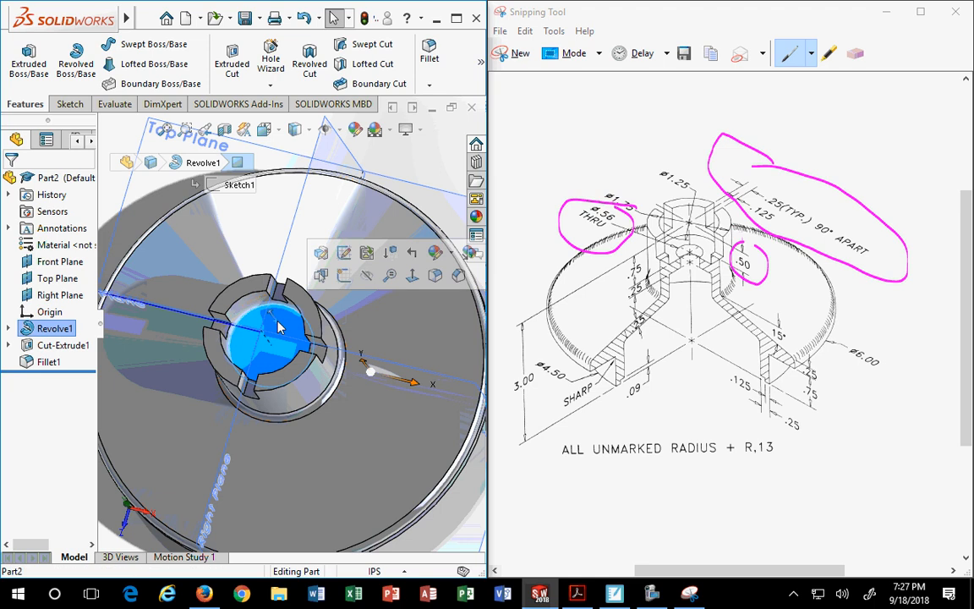
left_click(268, 62)
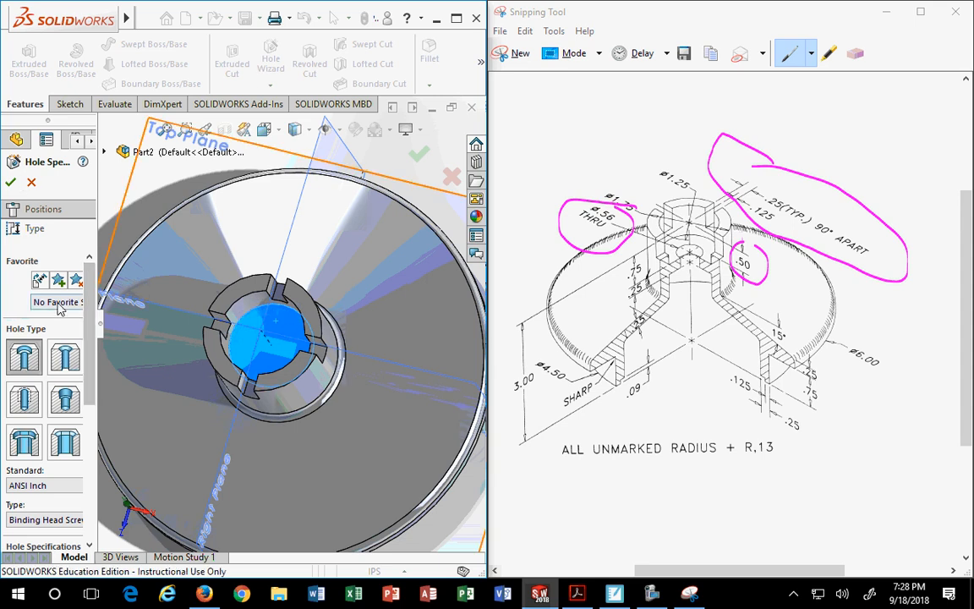
left_click_drag(96, 249, 159, 249)
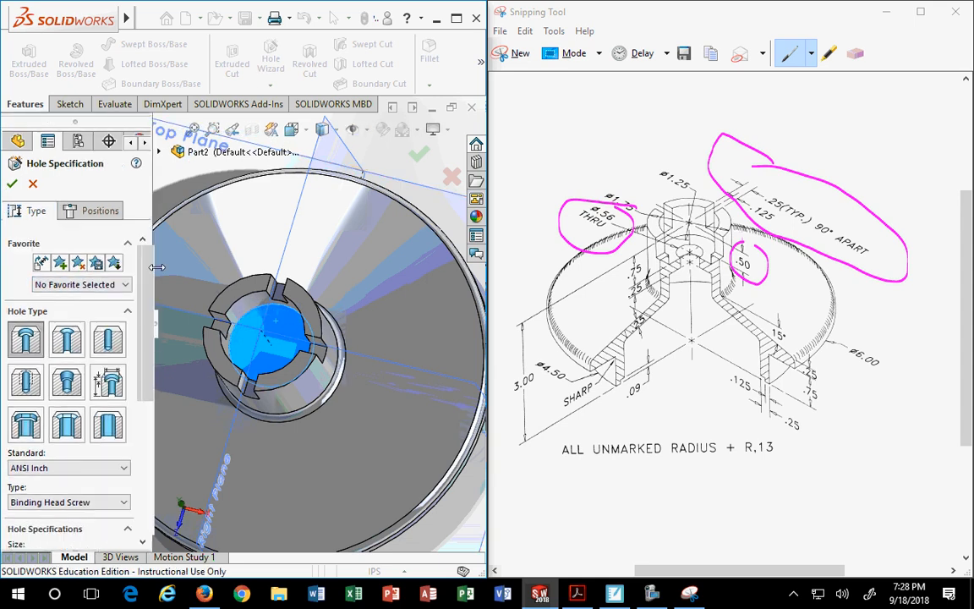
scroll(97, 387, "down", 4)
scroll(97, 387, "up", 1)
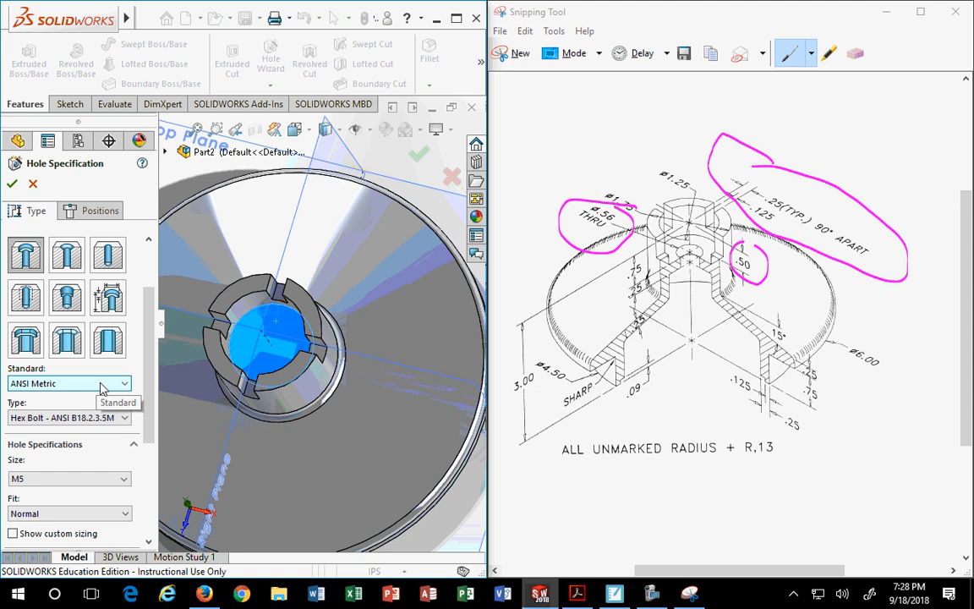
left_click(98, 385)
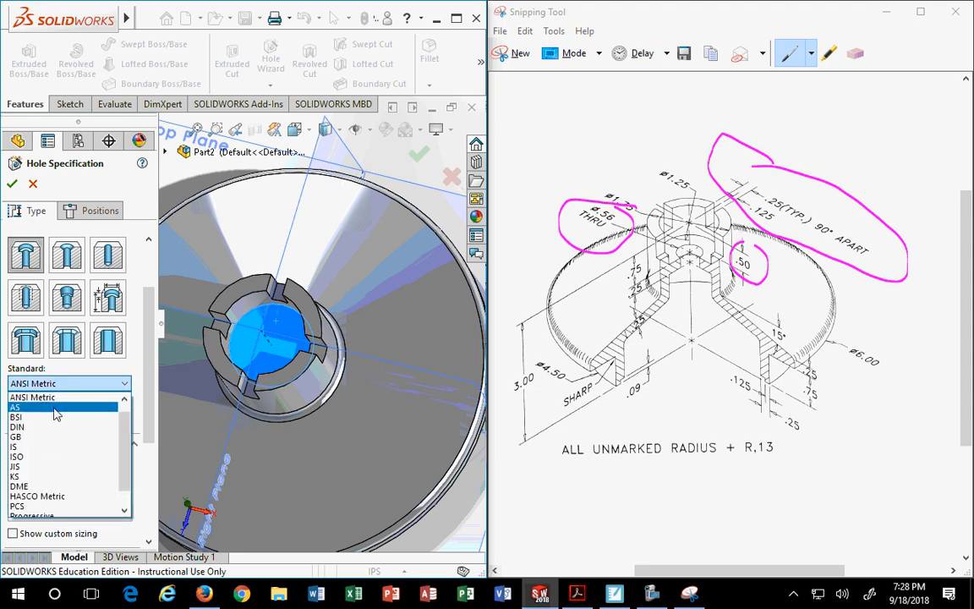
scroll(60, 415, "up", 1)
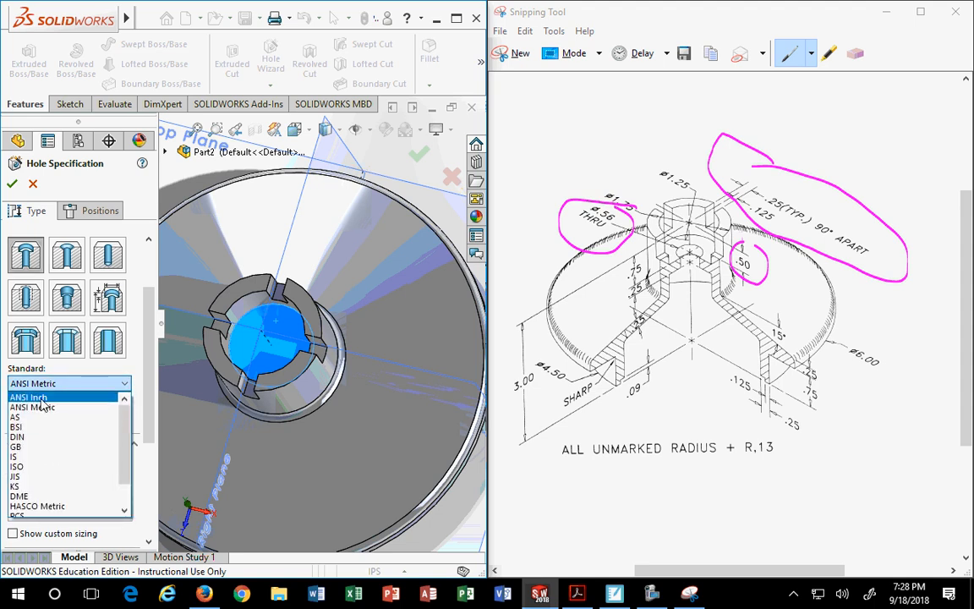
left_click(34, 396)
left_click_drag(147, 435, 151, 421)
left_click(111, 285)
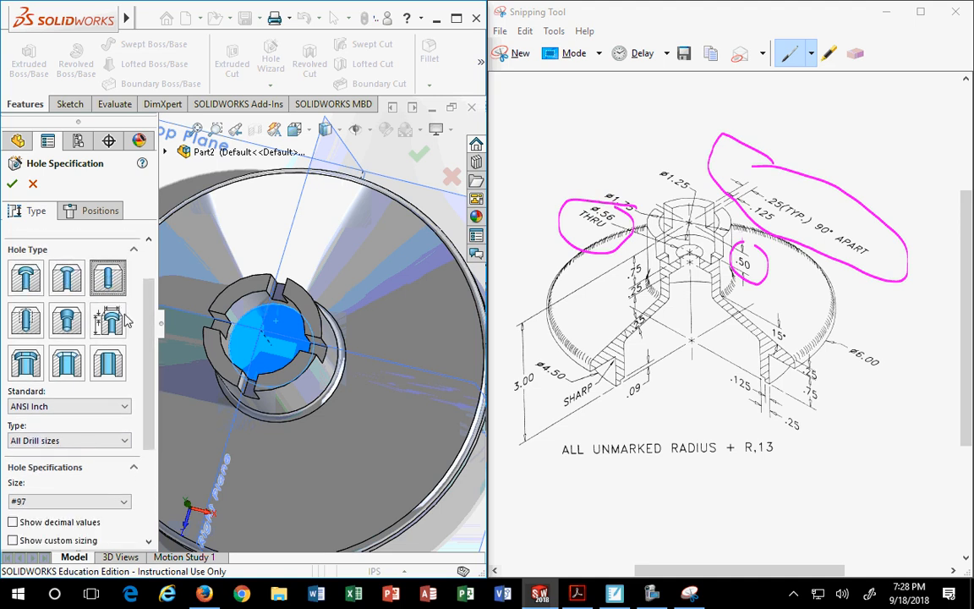
- Show decimal values for the drill sizes and set the hole size to 9/16 (0.56250in)
scroll(132, 340, "down", 4)
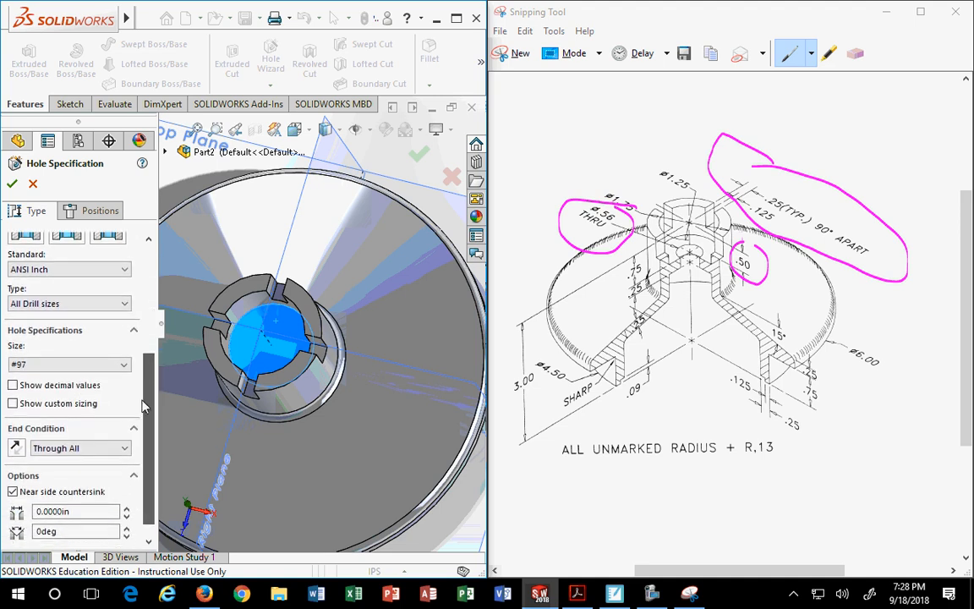
left_click(82, 364)
left_click(34, 380)
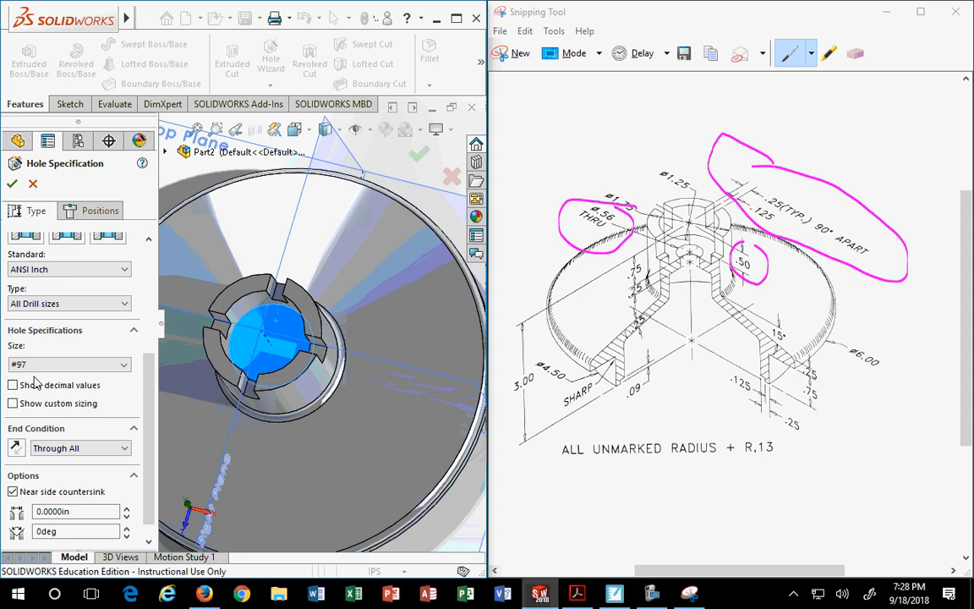
left_click(108, 364)
left_click_drag(126, 398, 124, 480)
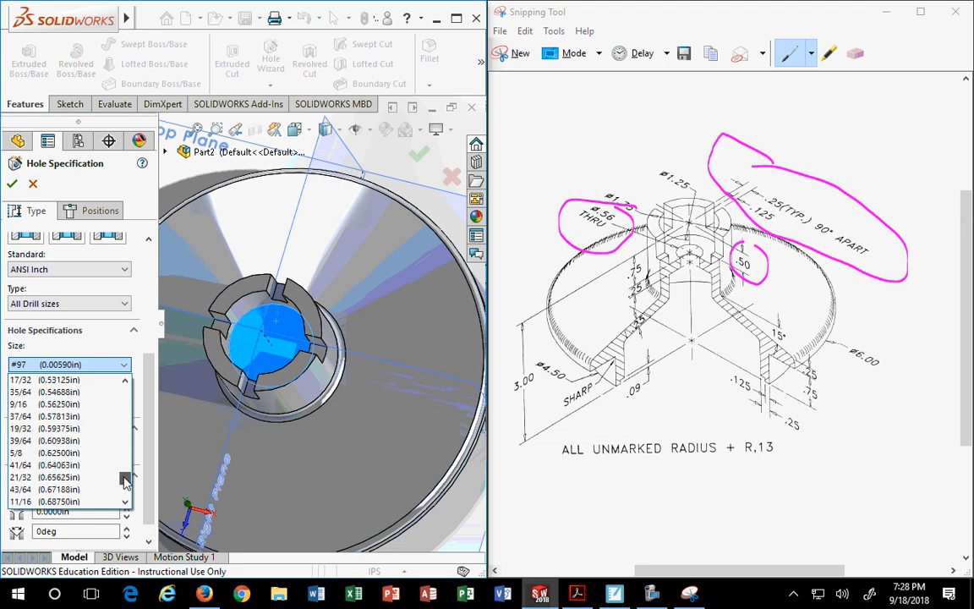
left_click(44, 404)
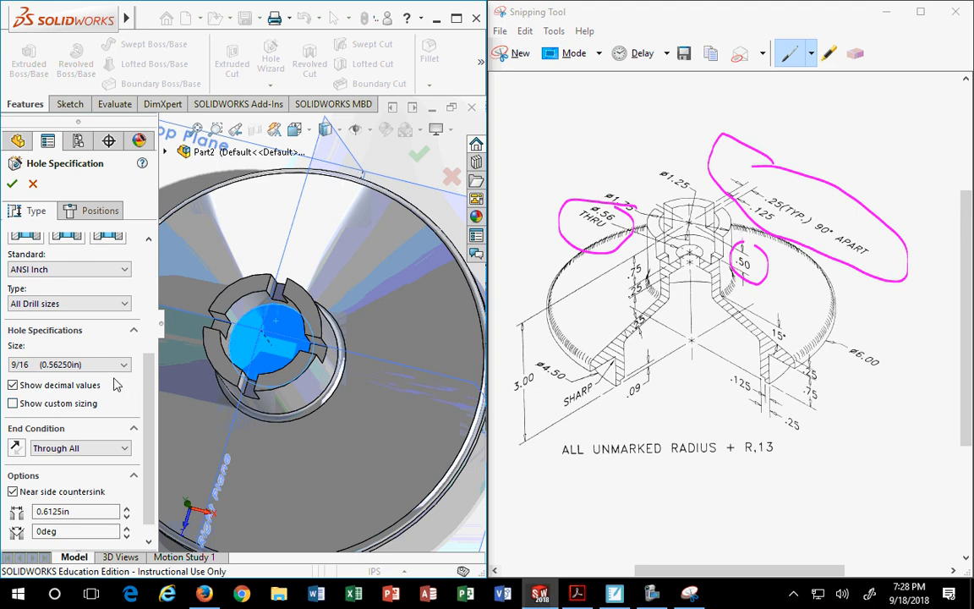
left_click(108, 236)
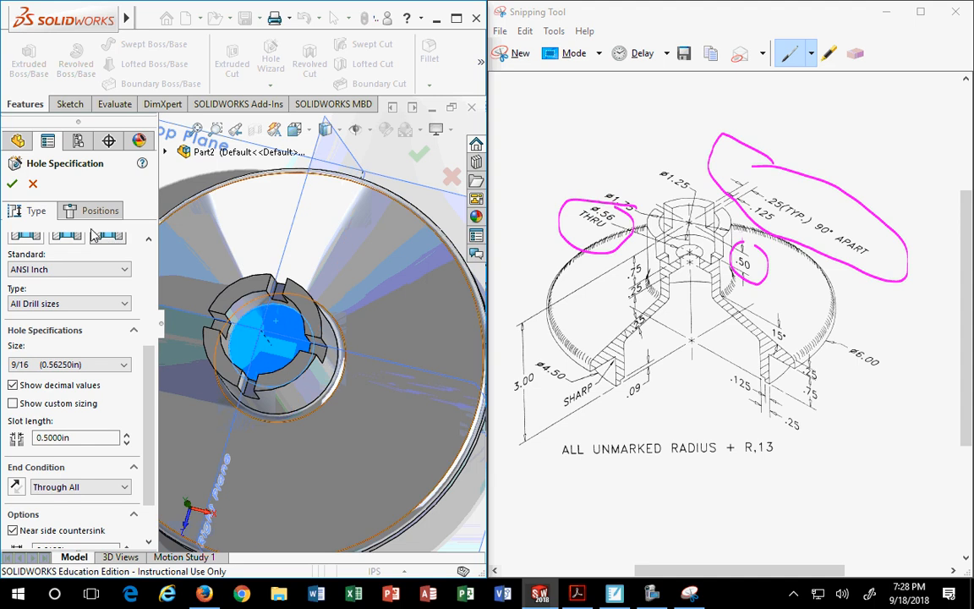
scroll(131, 287, "up", 5)
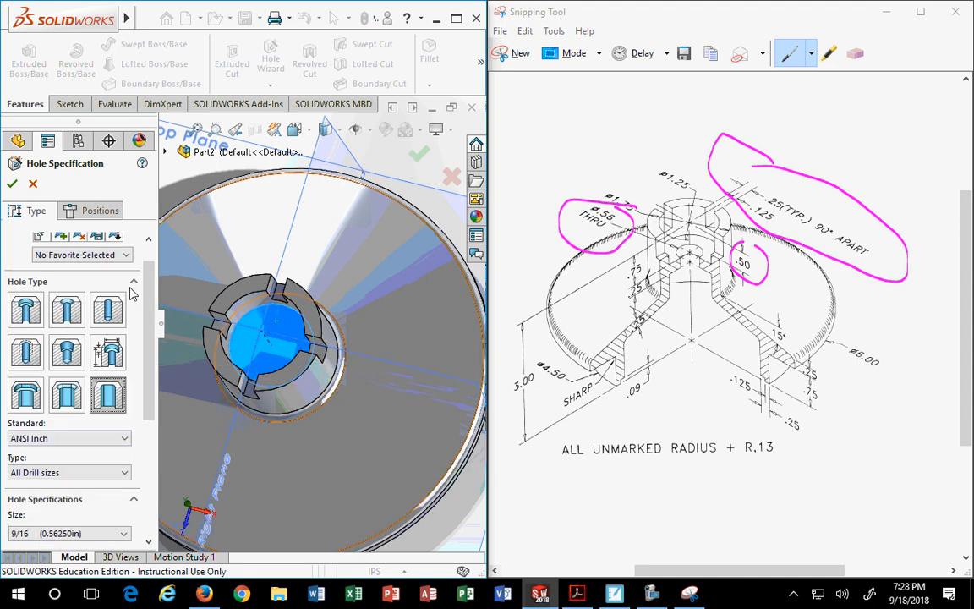
scroll(85, 339, "down", 5)
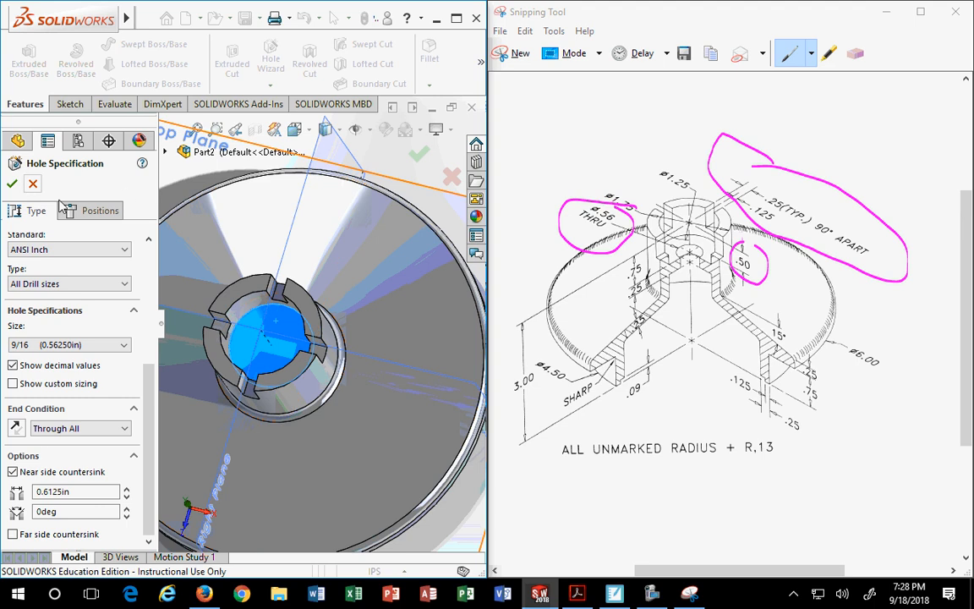
- Place the hole at the origin in the centre of the hub floor and complete the through hole
left_click(95, 210)
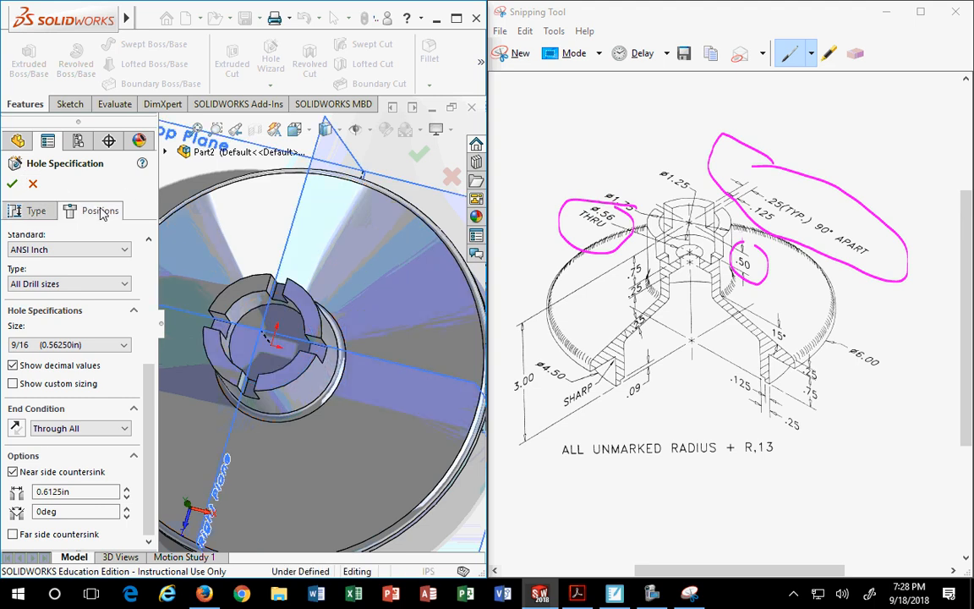
left_click(272, 345)
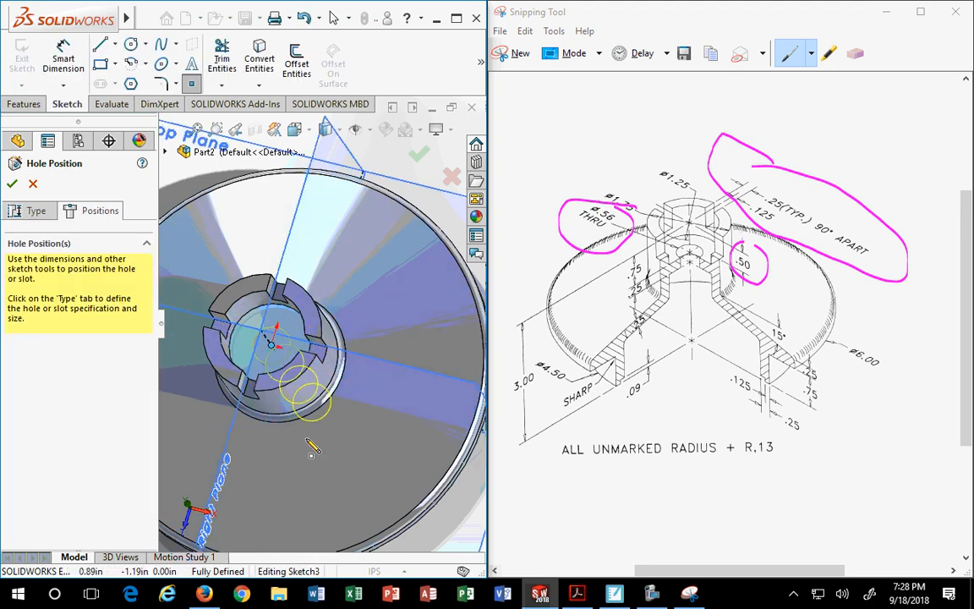
left_click(419, 156)
middle_click_drag(337, 248, 414, 430)
scroll(328, 432, "up", 2)
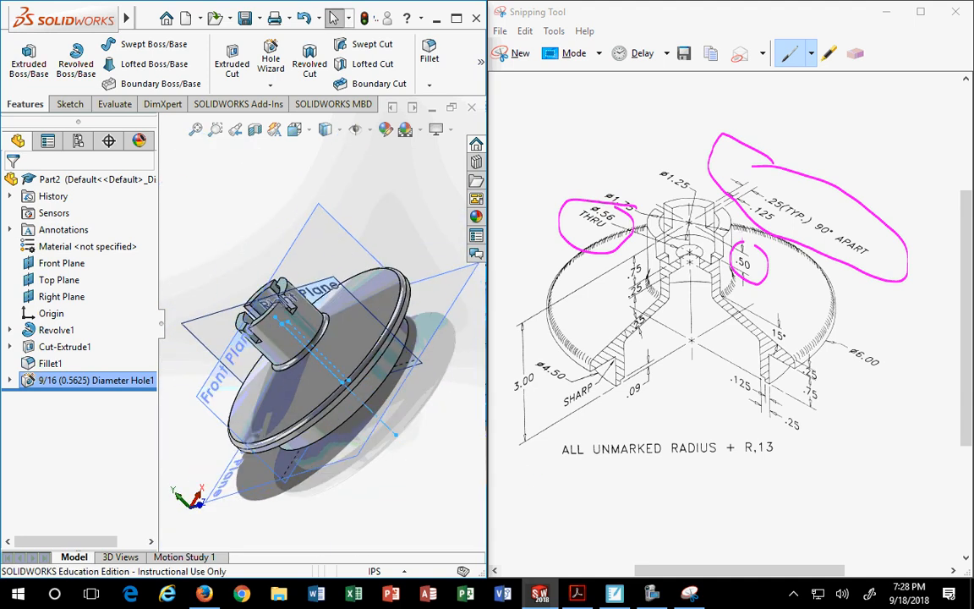
left_click(651, 597)
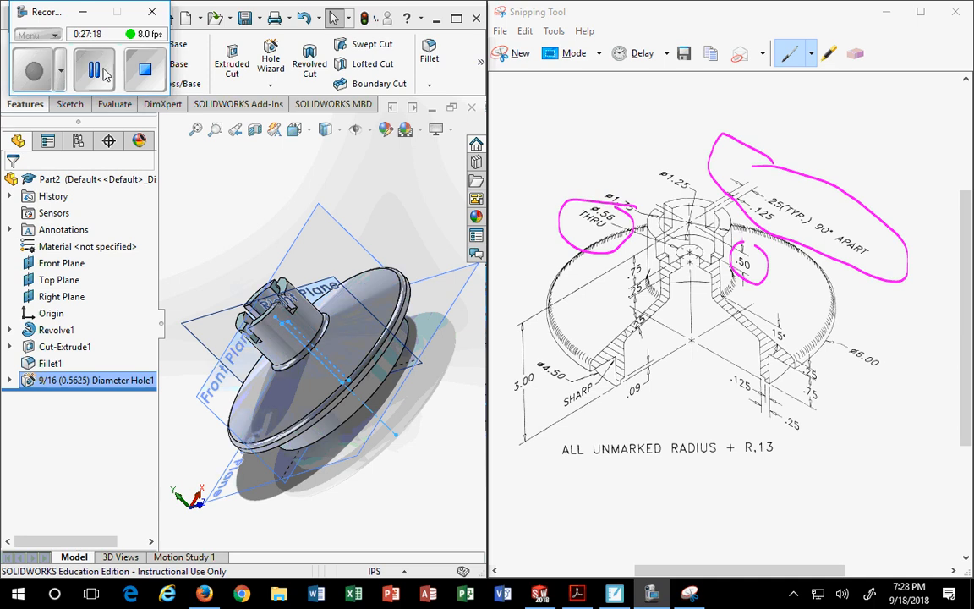